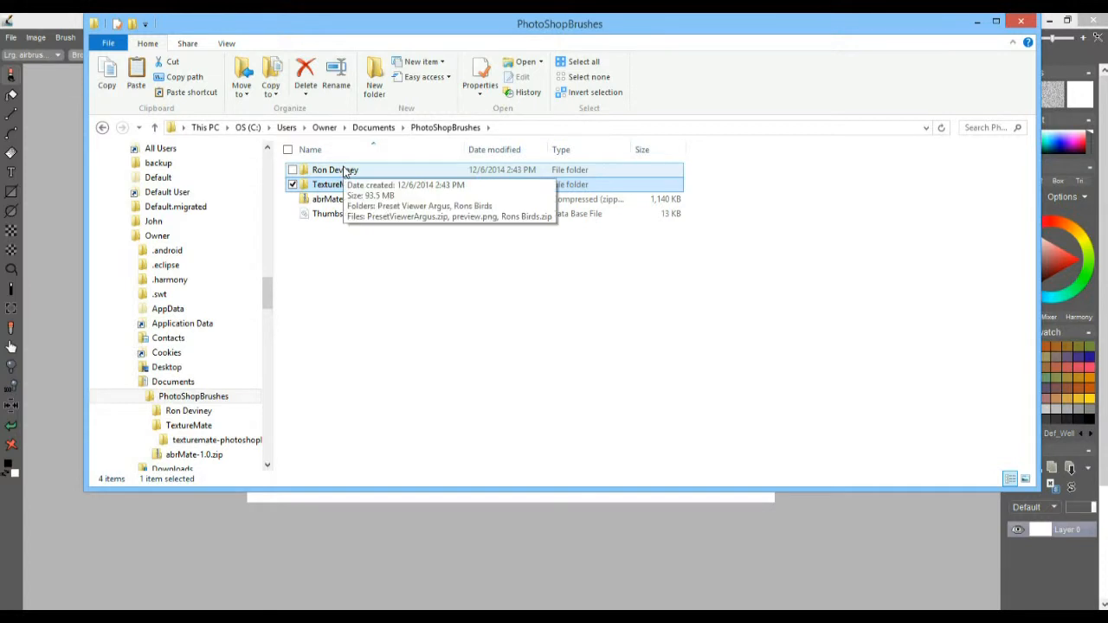
pyautogui.click(335, 173)
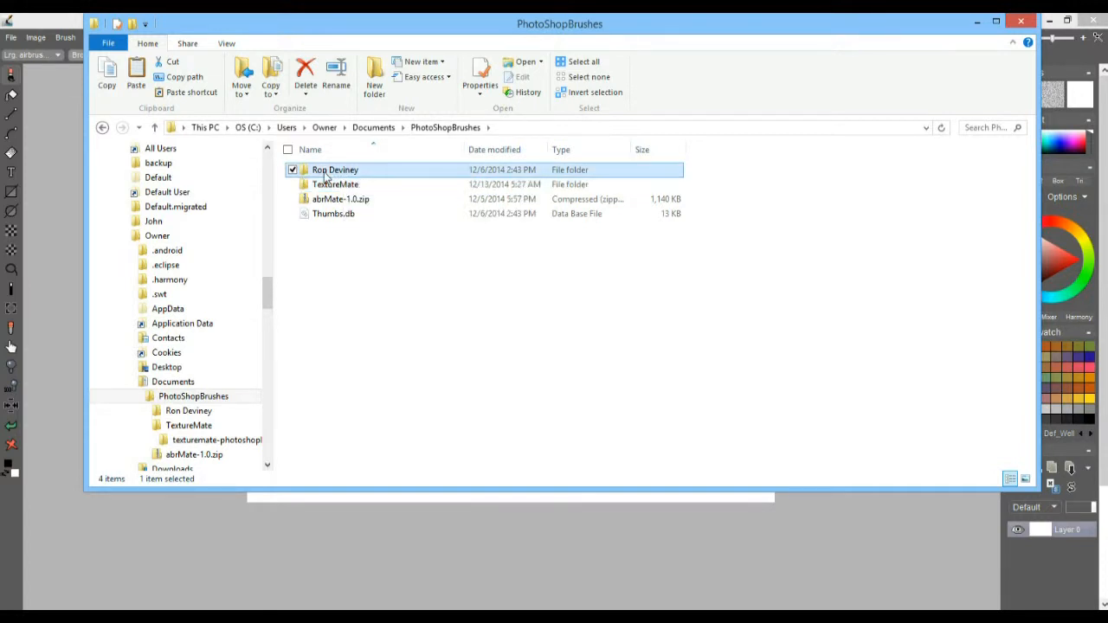
pyautogui.click(330, 190)
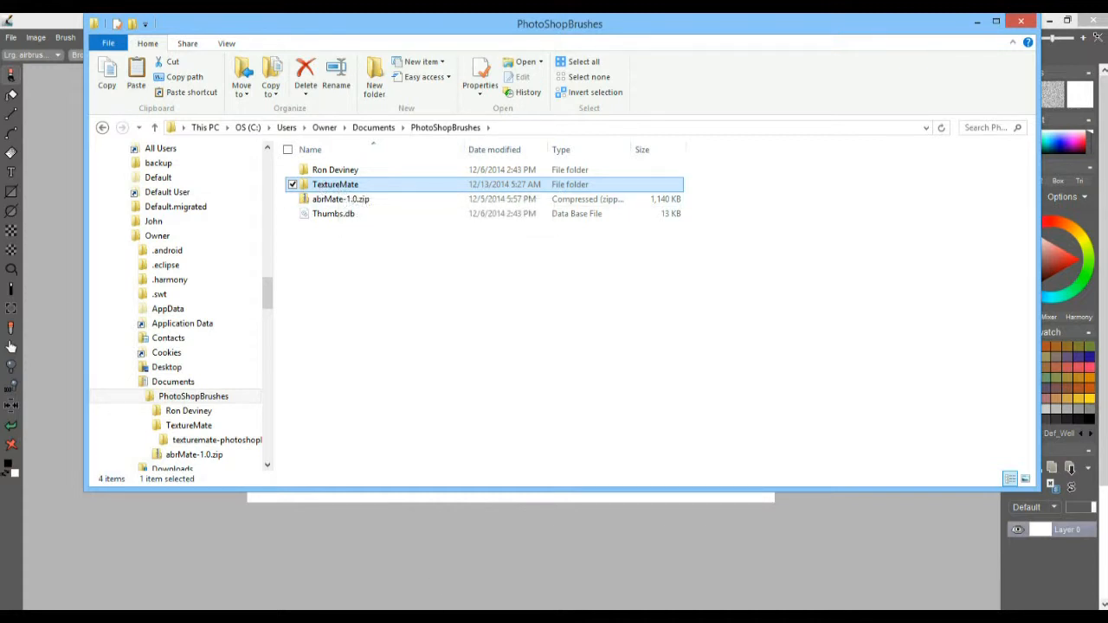
# Switch to Firefox and examine the Tree Branches 1 brush pack page, including its description and brush preview
pyautogui.click(440, 618)
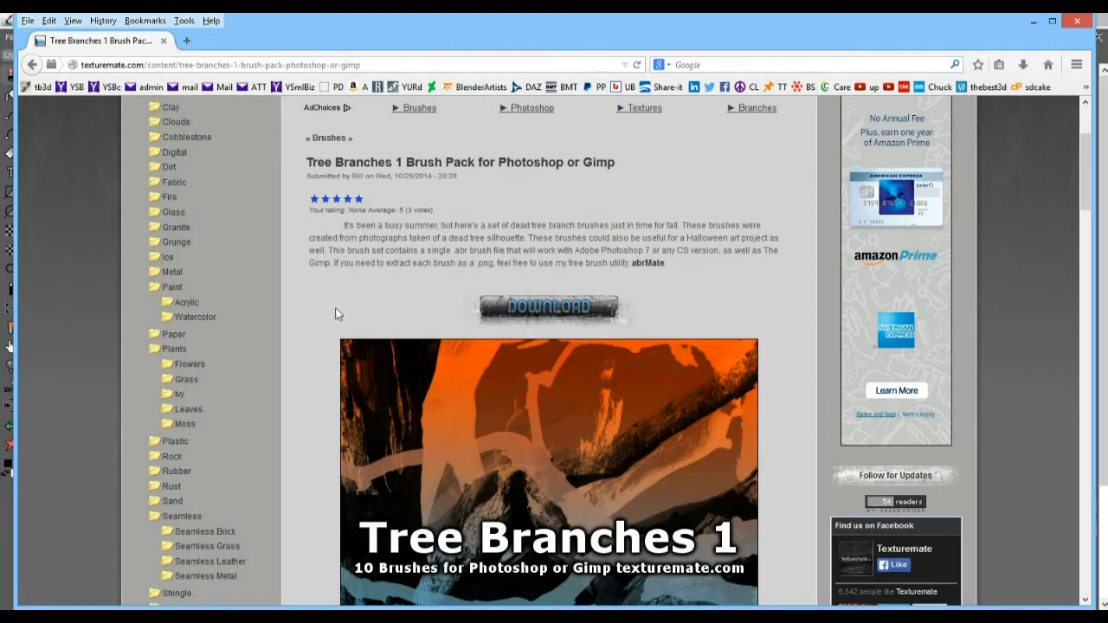
pyautogui.scroll(3, 336, 312)
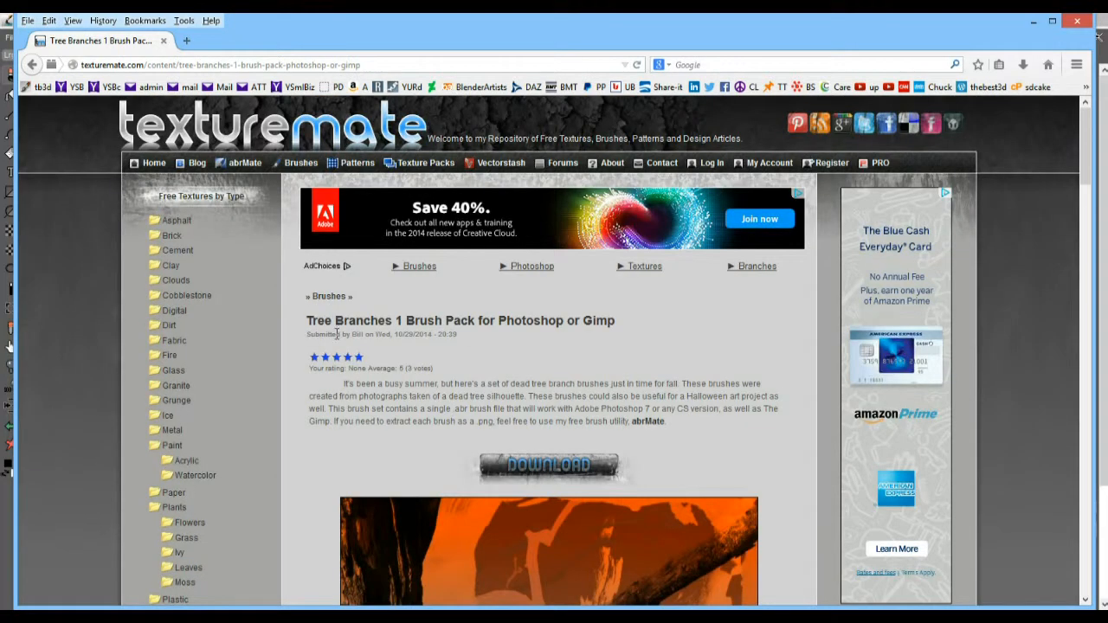
pyautogui.scroll(-6, 336, 335)
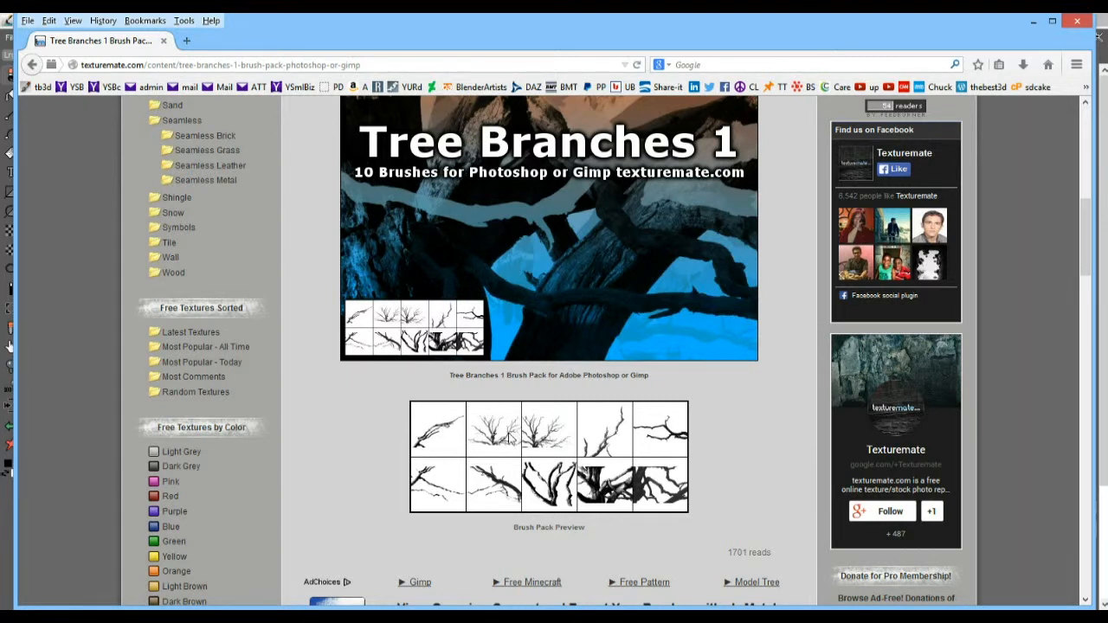
pyautogui.scroll(4, 361, 430)
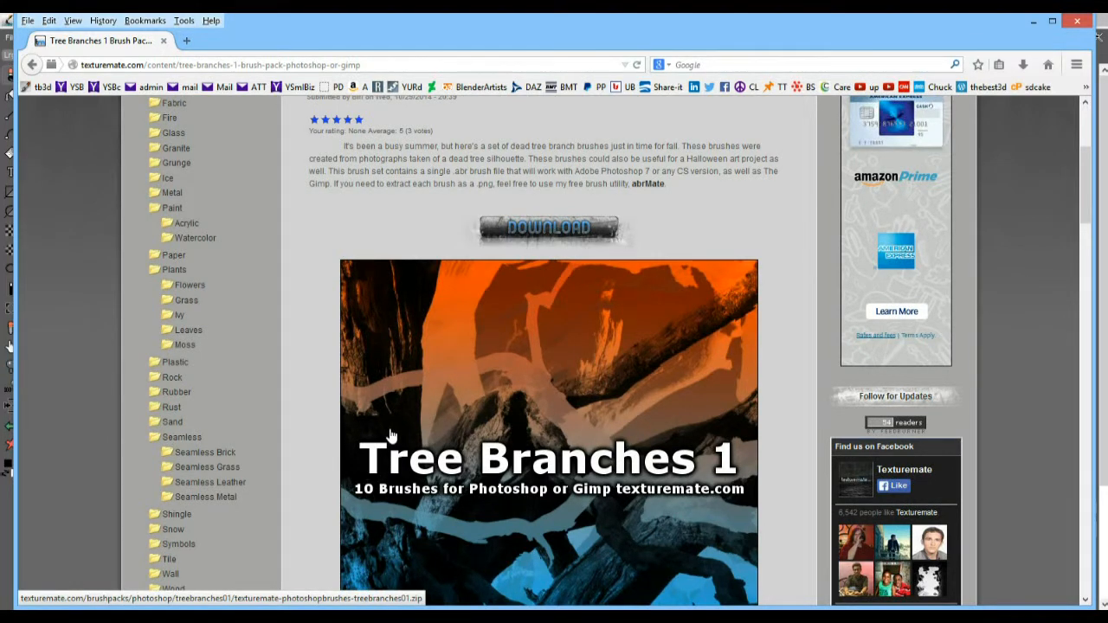
pyautogui.scroll(-4, 390, 434)
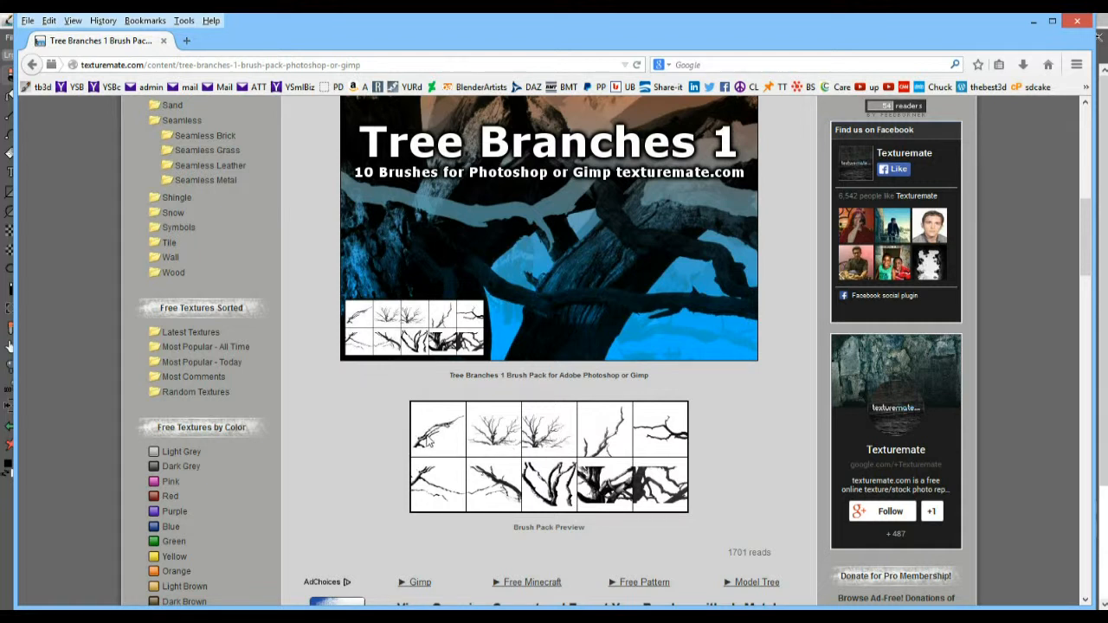
pyautogui.scroll(5, 386, 394)
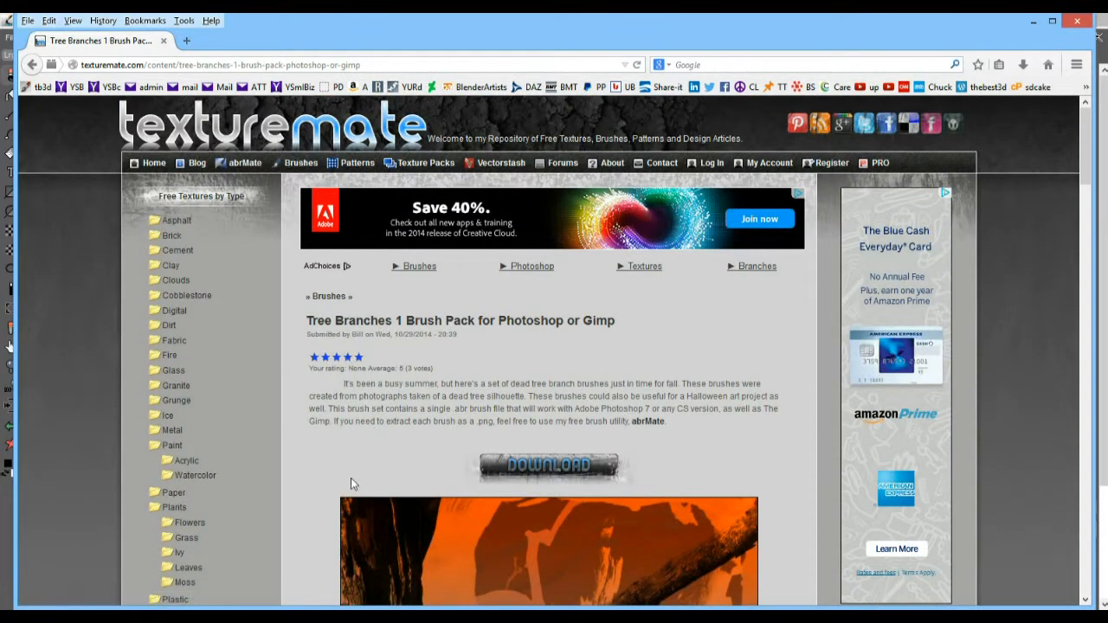
pyautogui.scroll(-1, 286, 472)
pyautogui.scroll(-15, 284, 472)
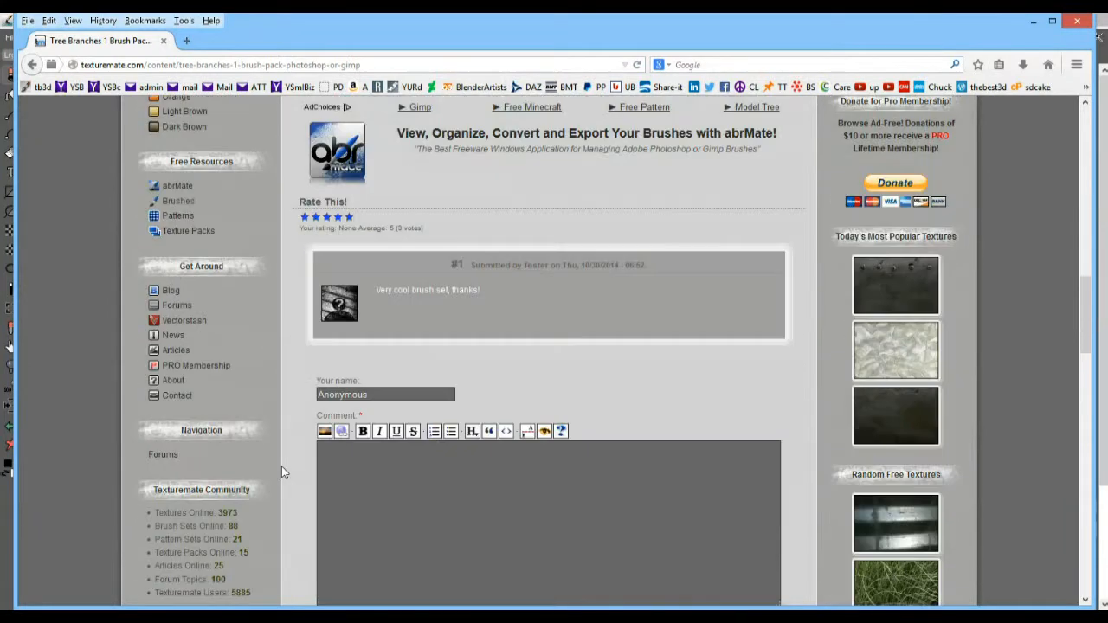
pyautogui.scroll(5, 260, 459)
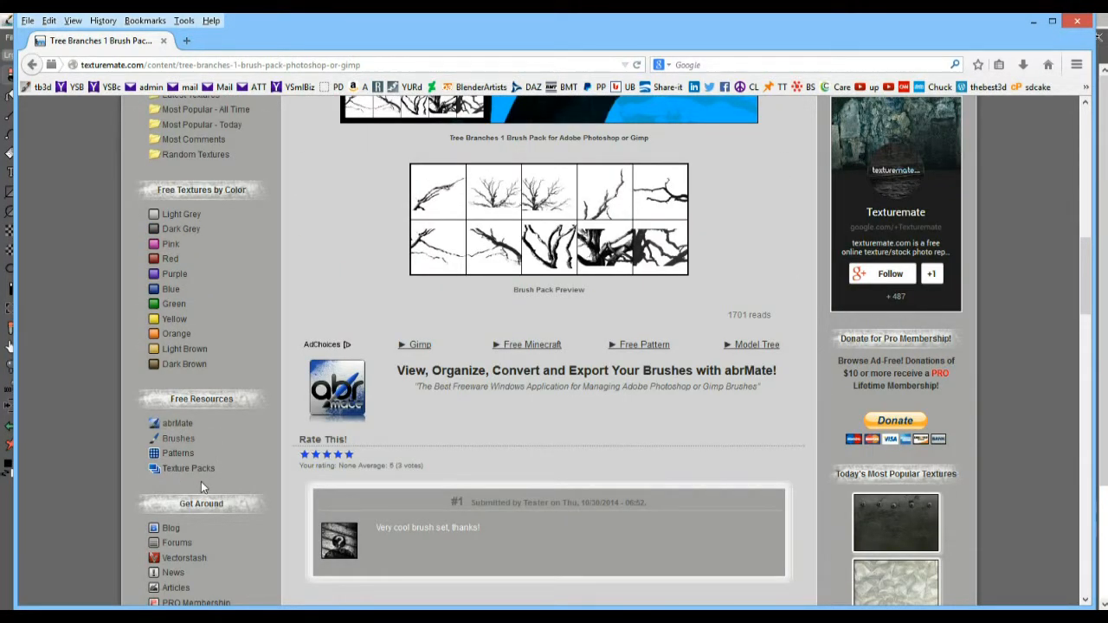
# Open the abrMate page on texturemate.com and review its introduction and example screenshots of brush previews
pyautogui.click(178, 428)
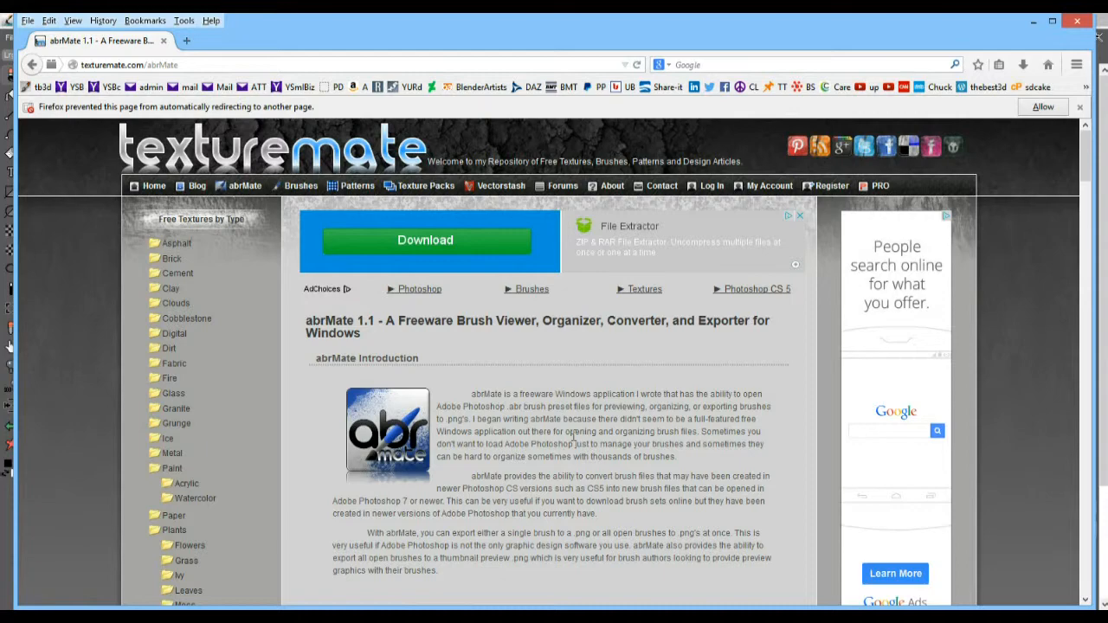
pyautogui.scroll(4, 573, 438)
pyautogui.scroll(-5, 572, 437)
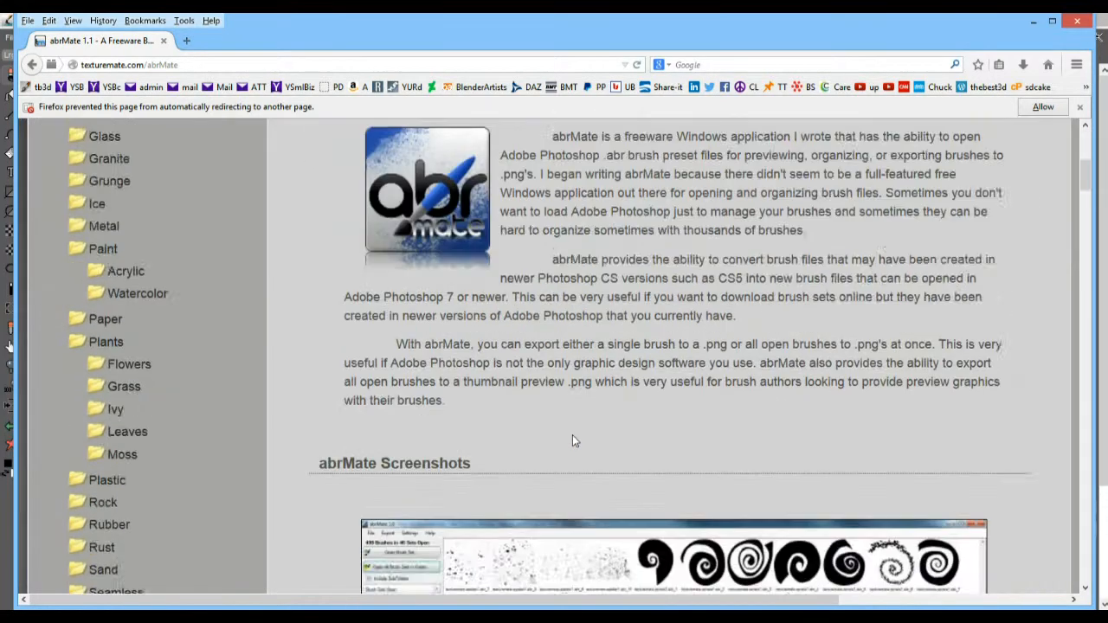
pyautogui.scroll(-5, 573, 437)
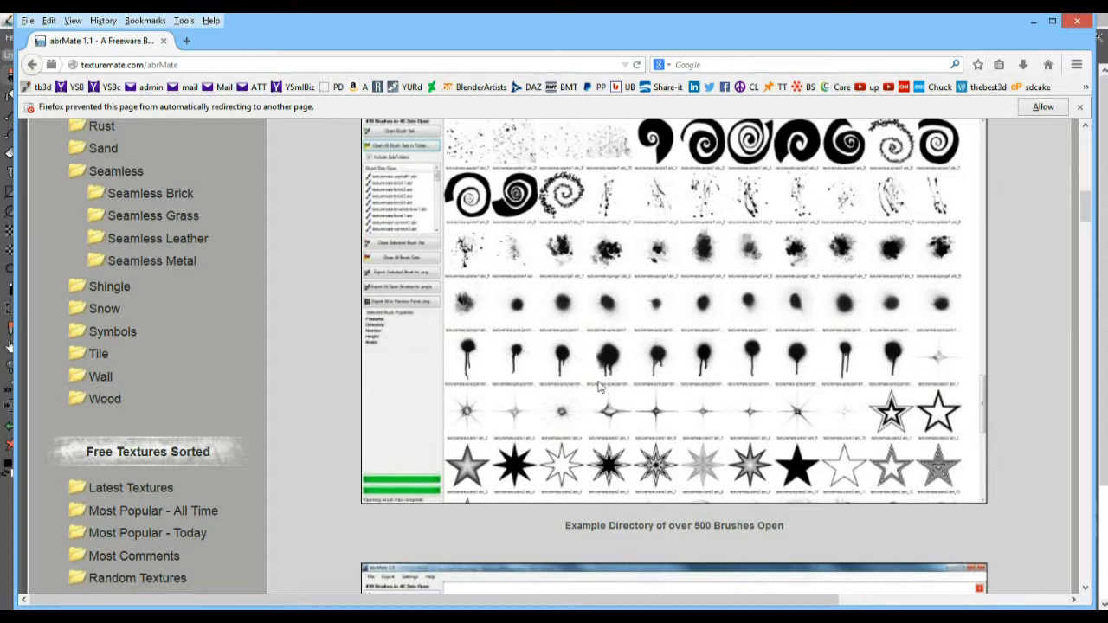
pyautogui.scroll(2, 619, 423)
pyautogui.scroll(2, 618, 423)
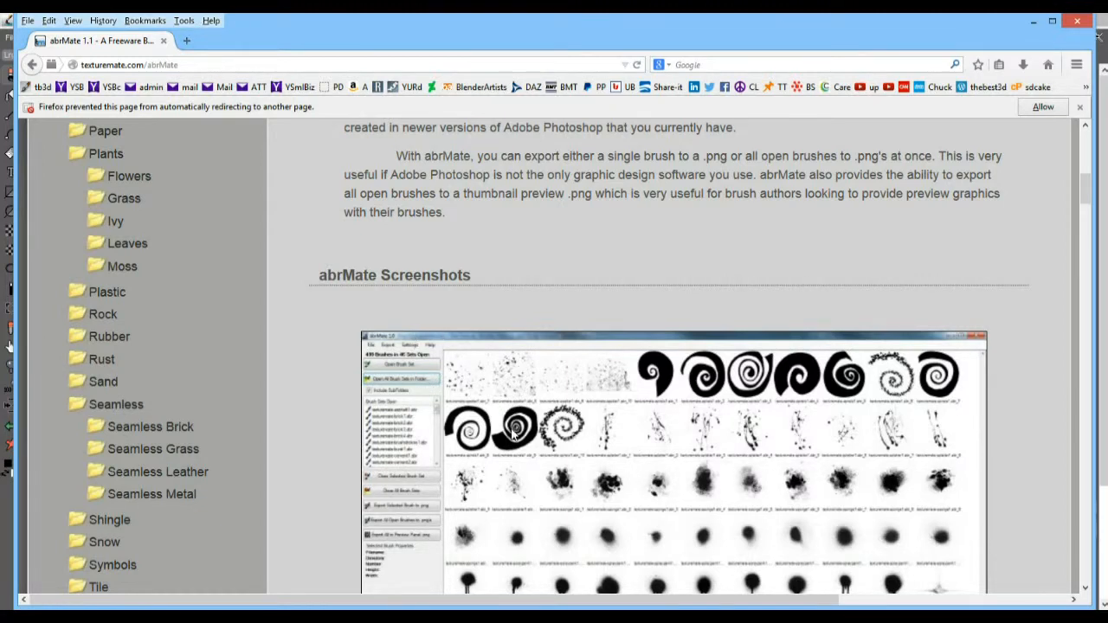
pyautogui.scroll(-5, 353, 369)
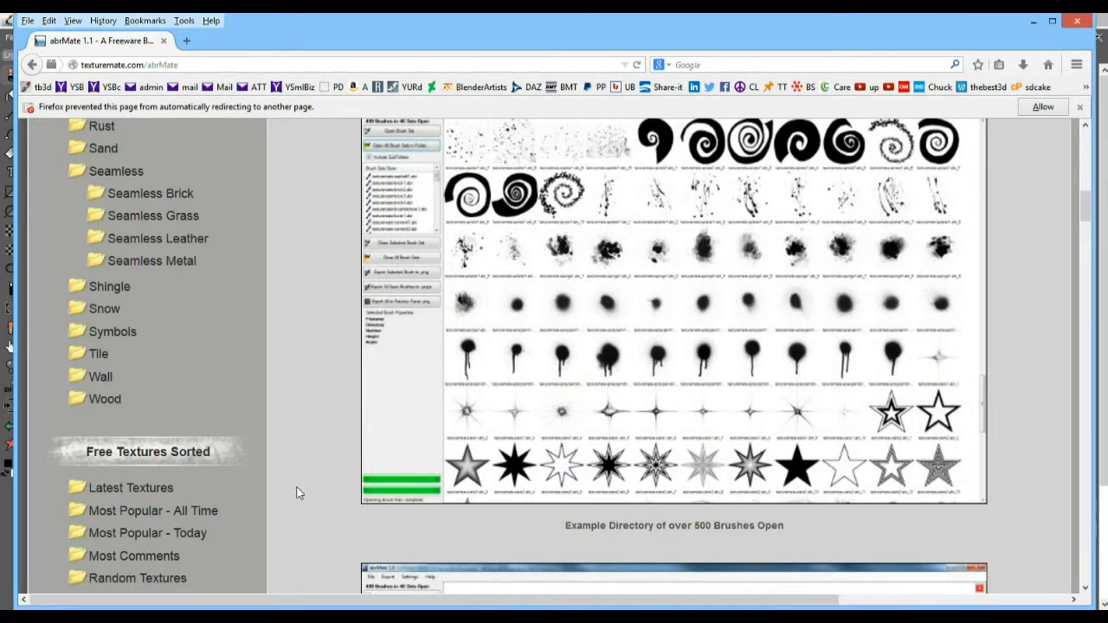
pyautogui.scroll(-5, 297, 493)
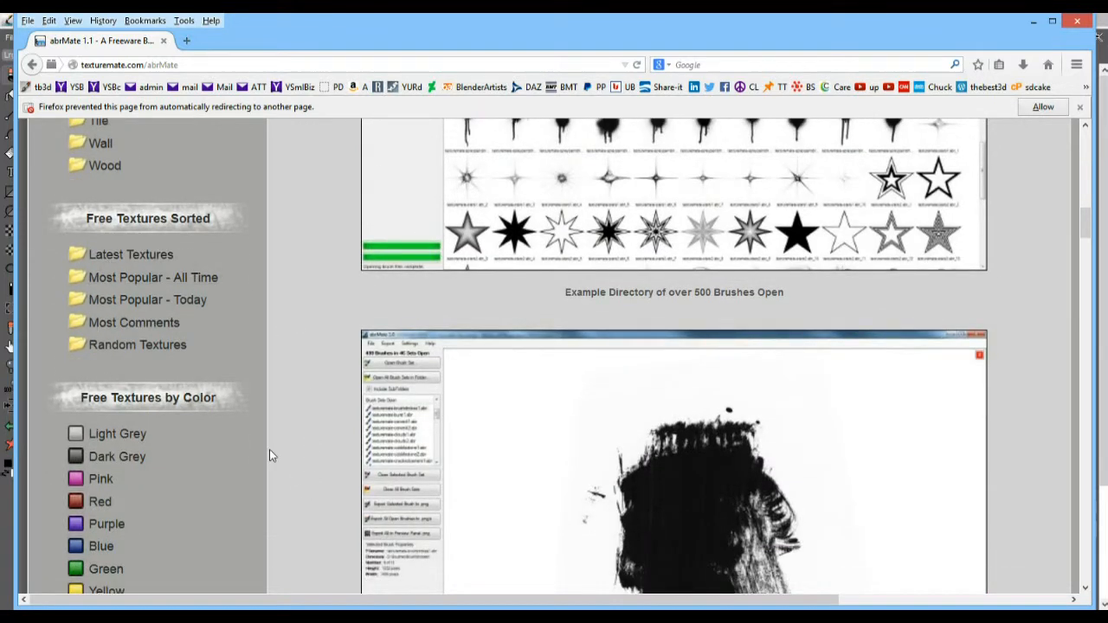
pyautogui.scroll(-8, 269, 457)
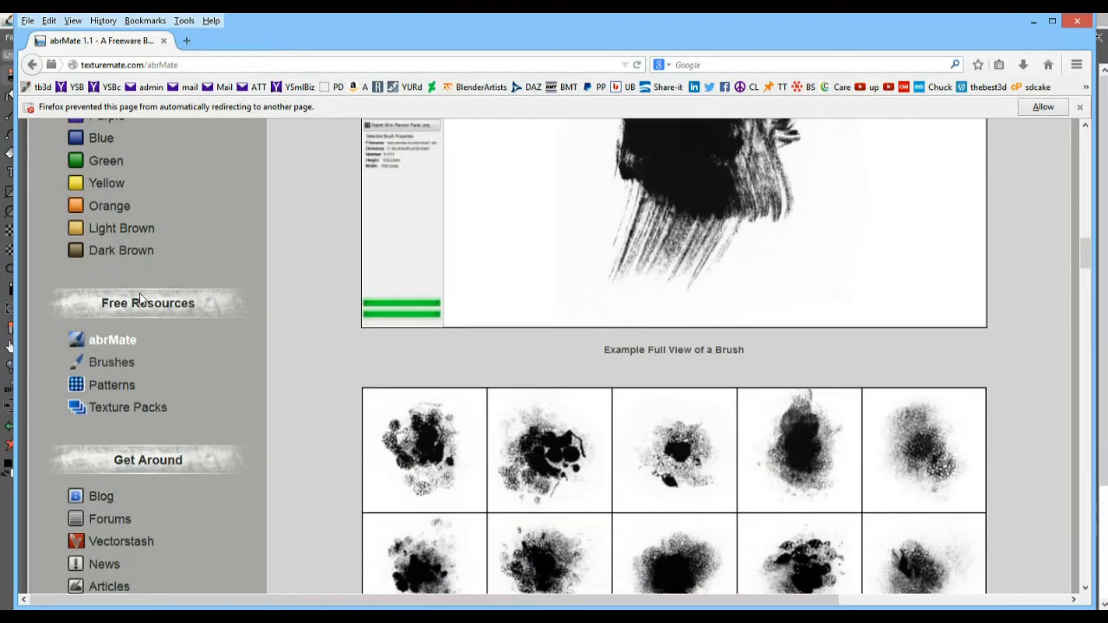
# Browse the site's free brushes collection and open the Hearts 1 brush pack page
pyautogui.click(111, 363)
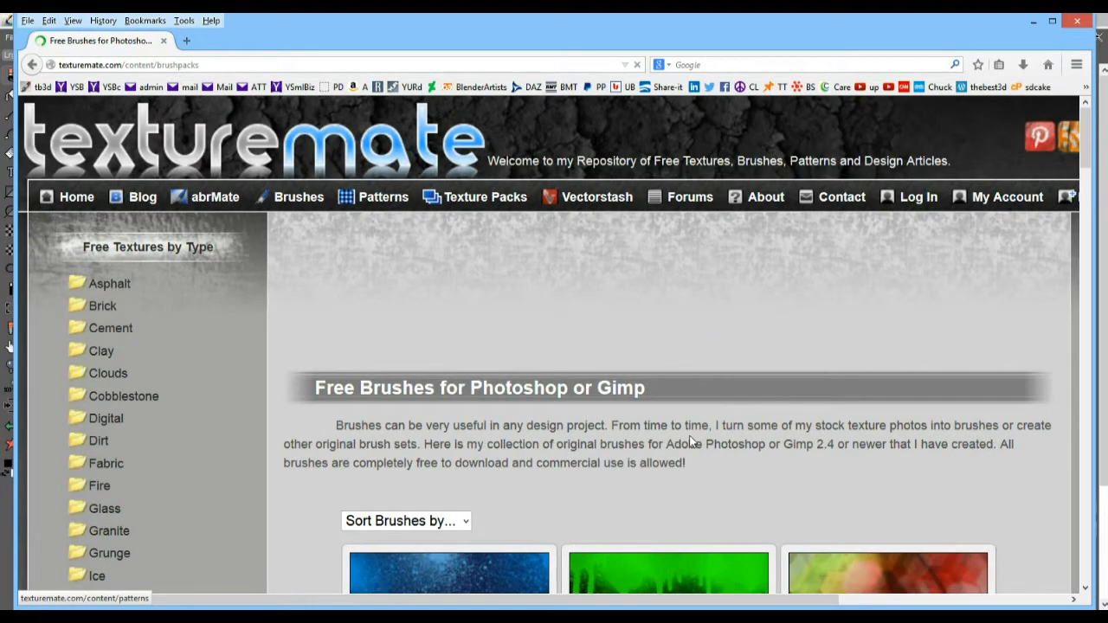
pyautogui.scroll(-5, 562, 417)
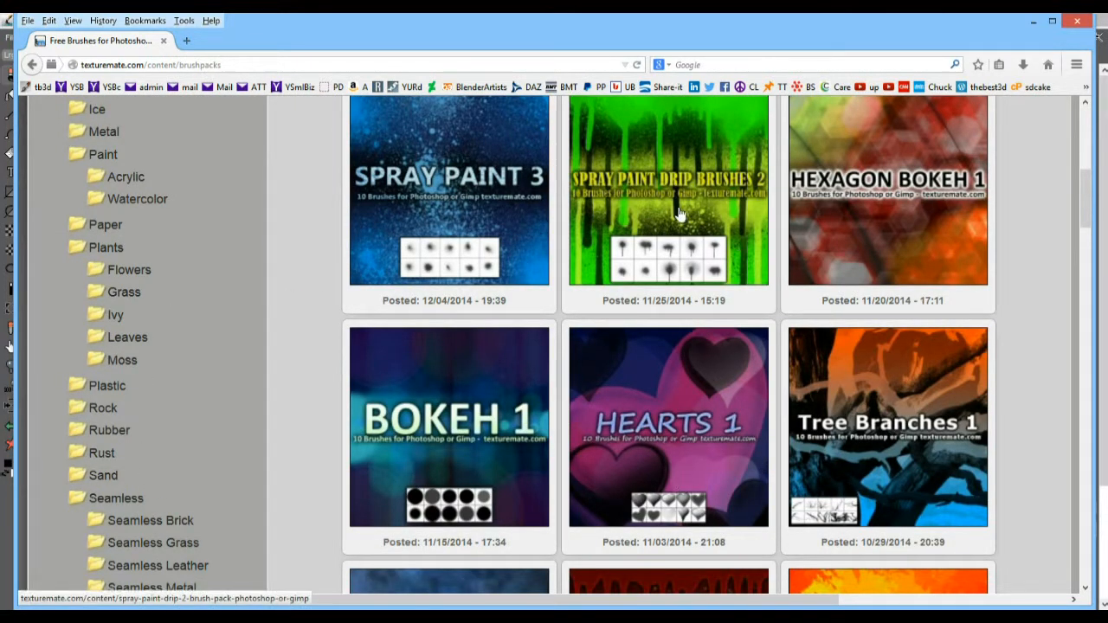
pyautogui.scroll(4, 674, 229)
pyautogui.scroll(-6, 775, 345)
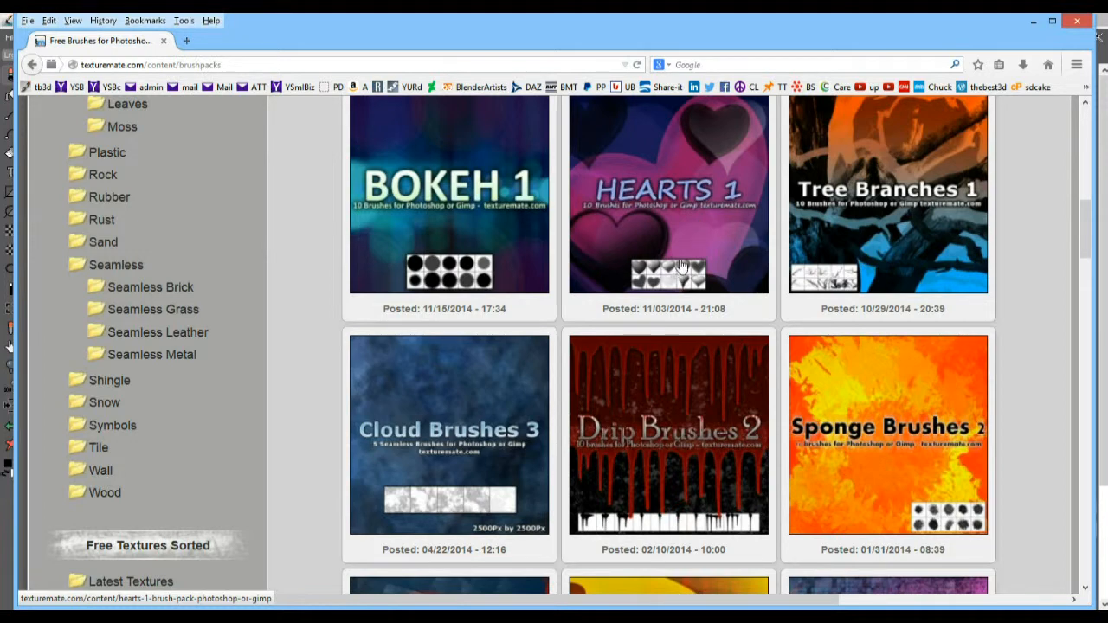
pyautogui.scroll(1, 681, 268)
pyautogui.click(672, 327)
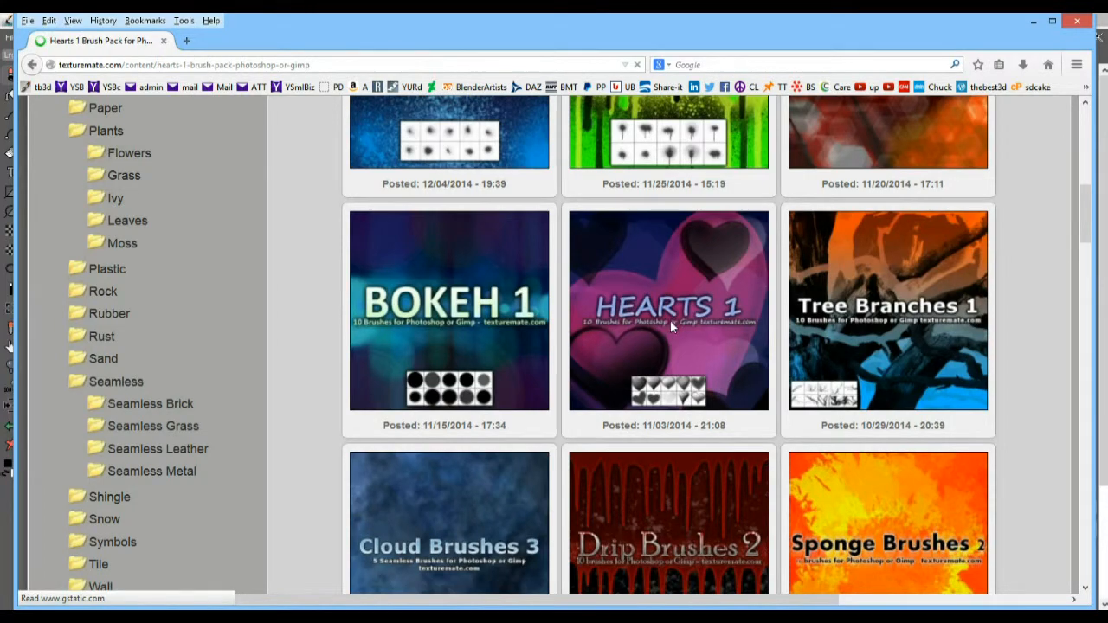
# Download the Hearts 1 brush pack, saving texturemate-brushes-hearts01.zip to disk
pyautogui.scroll(-5, 531, 394)
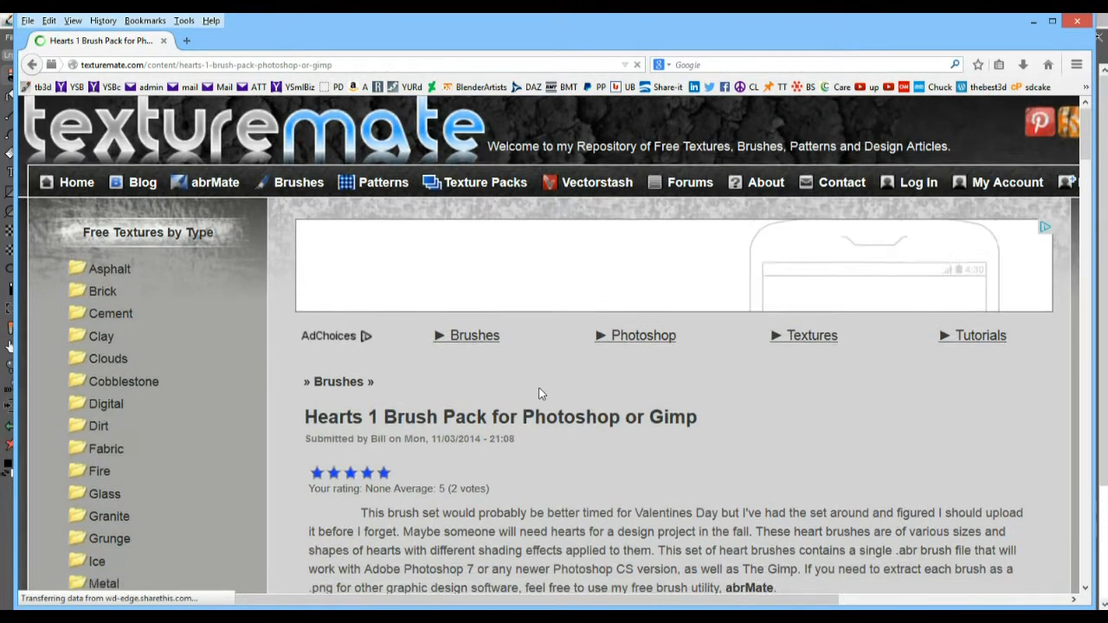
pyautogui.scroll(-4, 540, 394)
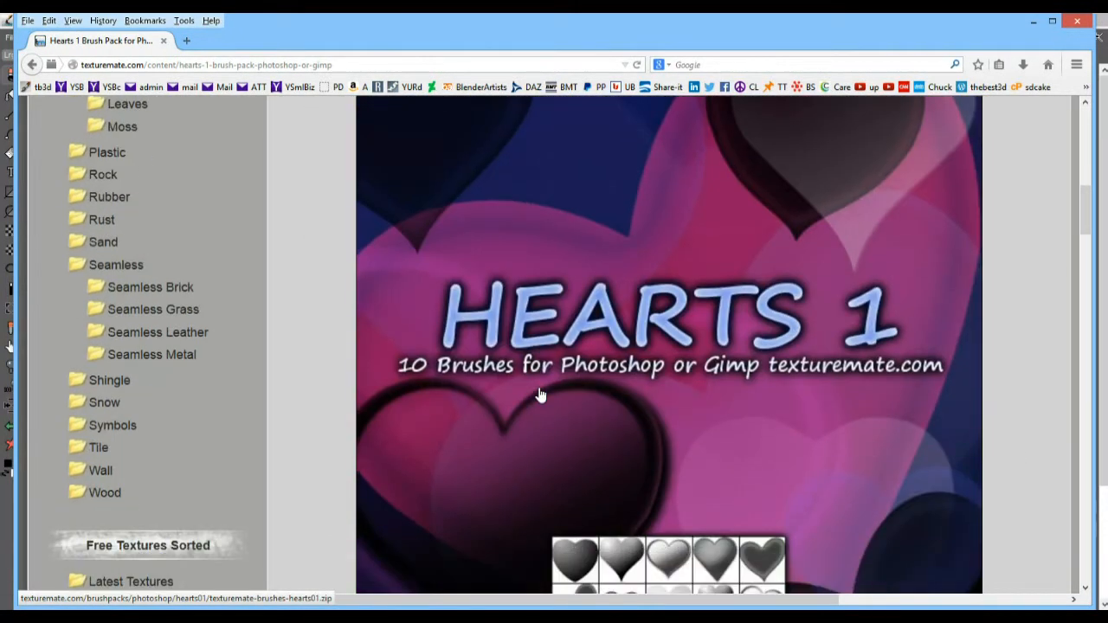
pyautogui.scroll(7, 539, 395)
pyautogui.click(660, 556)
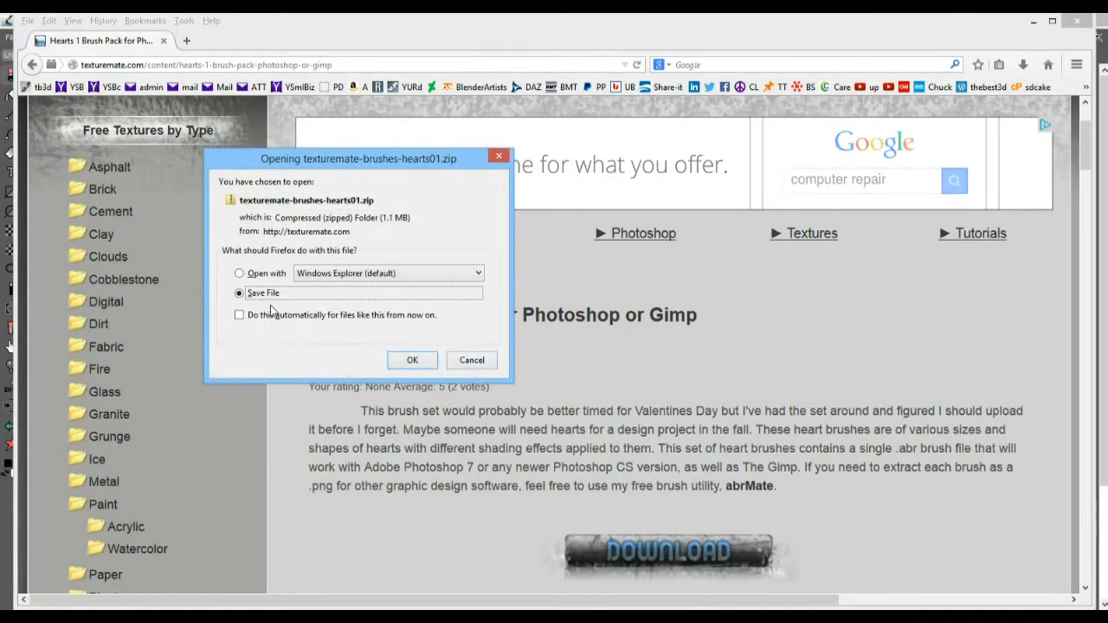
pyautogui.click(413, 361)
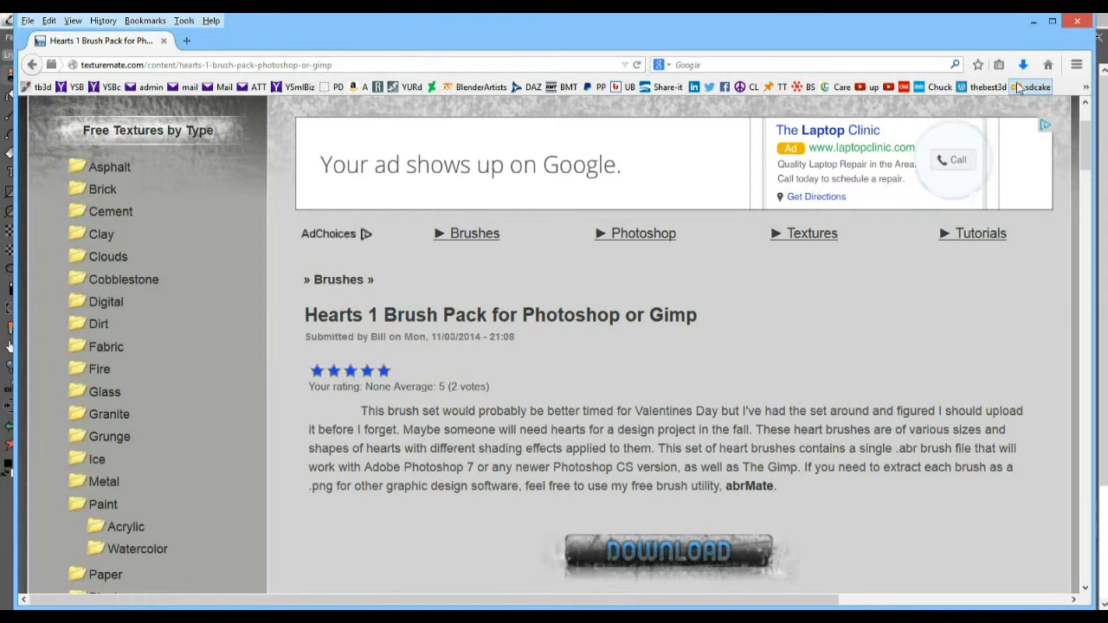
# Locate the downloaded hearts zip in File Explorer, in the TextureMate folder inside PhotoShopBrushes
pyautogui.click(1025, 66)
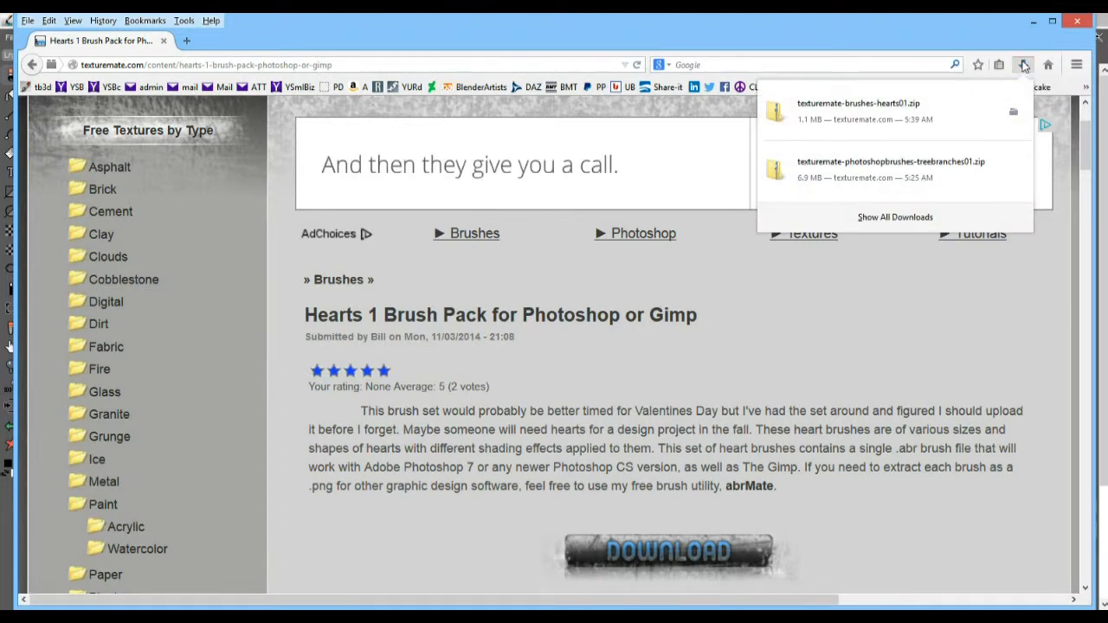
pyautogui.click(964, 132)
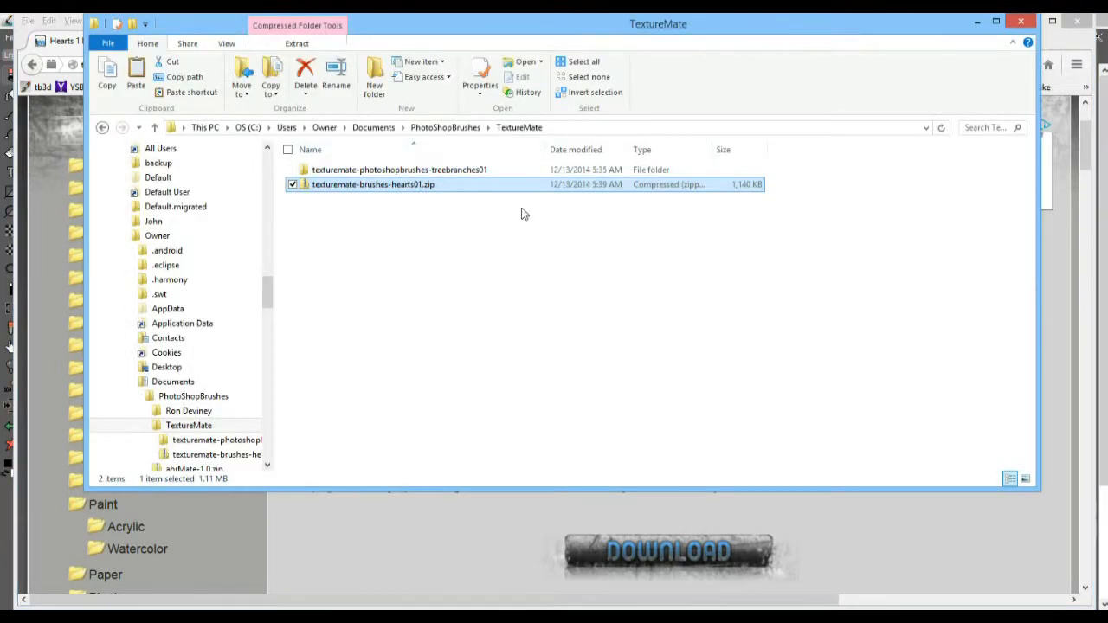
pyautogui.click(445, 128)
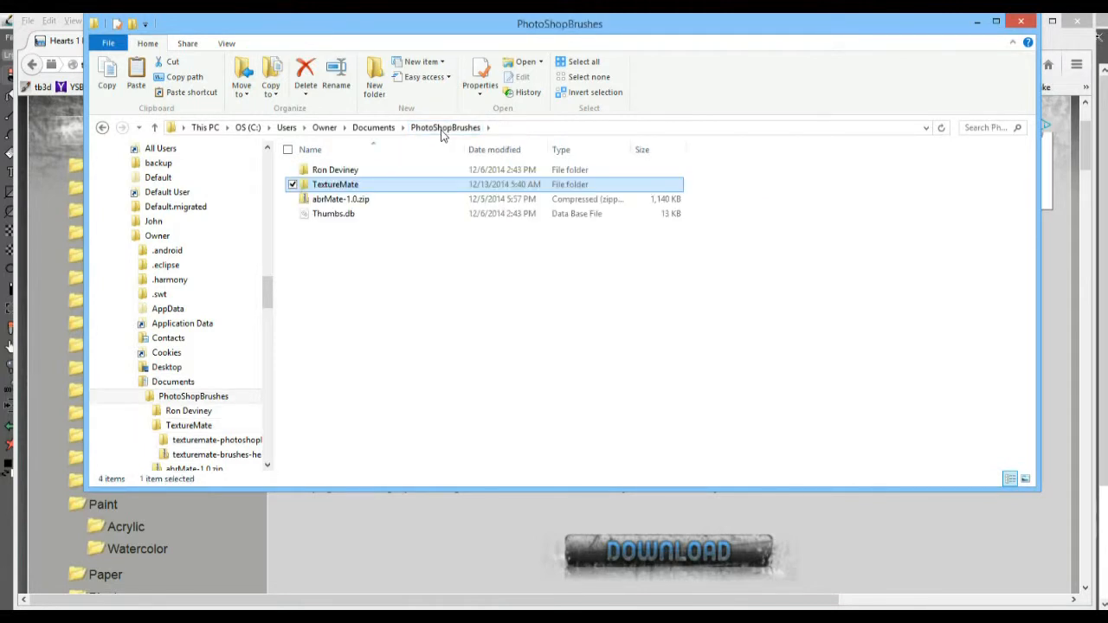
pyautogui.doubleClick(334, 186)
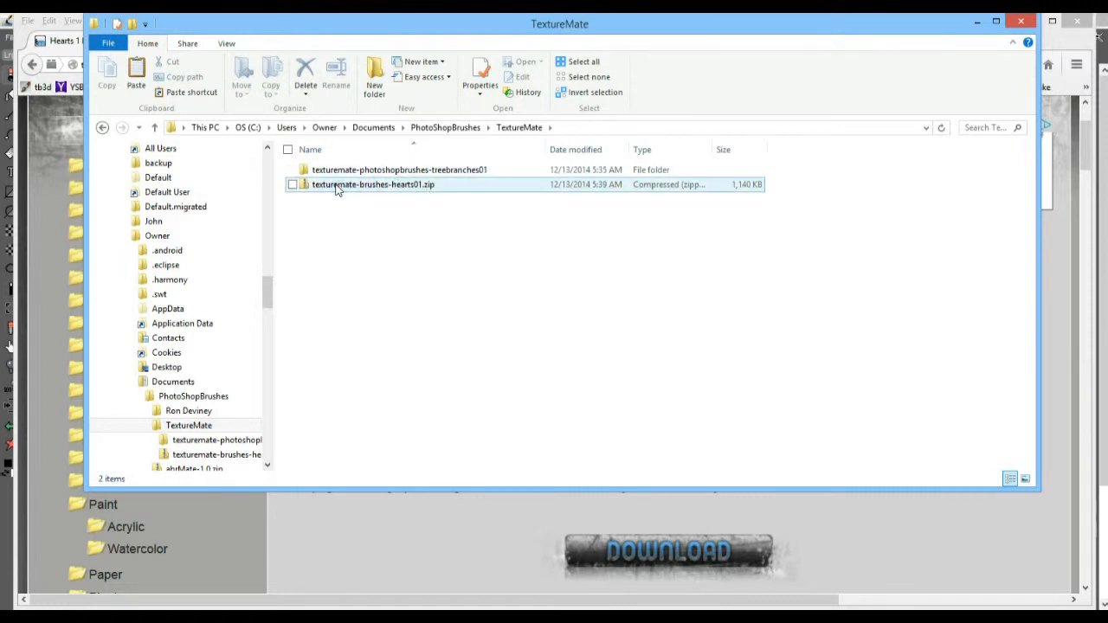
# Extract all files from texturemate-brushes-hearts01.zip into a texturemate-brushes-hearts01 folder within TextureMate
pyautogui.click(338, 187)
pyautogui.rightClick(337, 185)
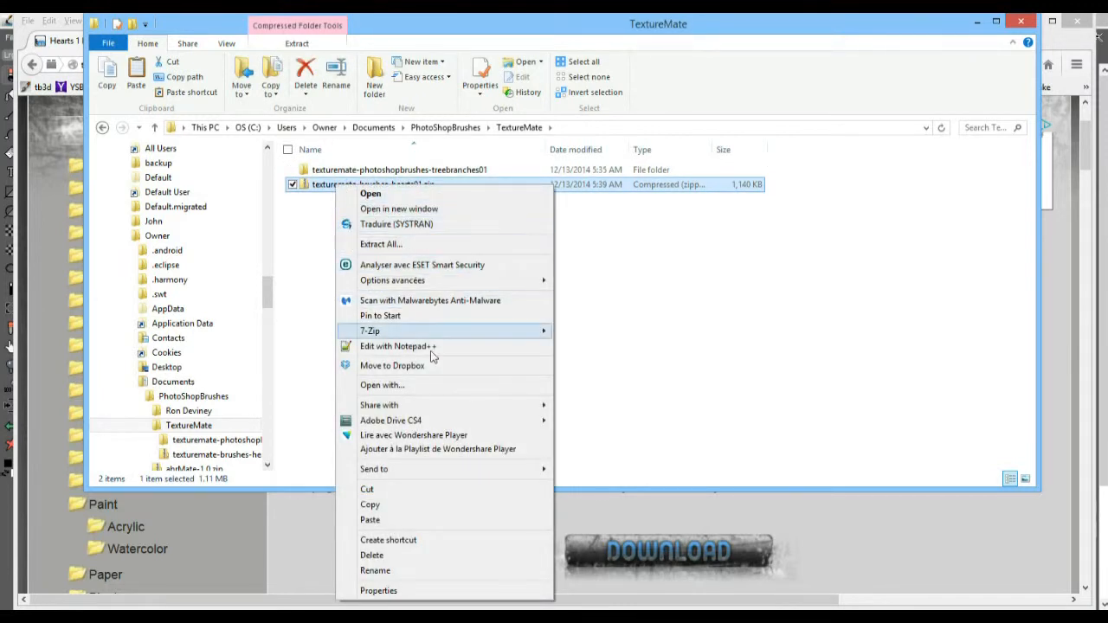
pyautogui.click(381, 245)
pyautogui.click(685, 455)
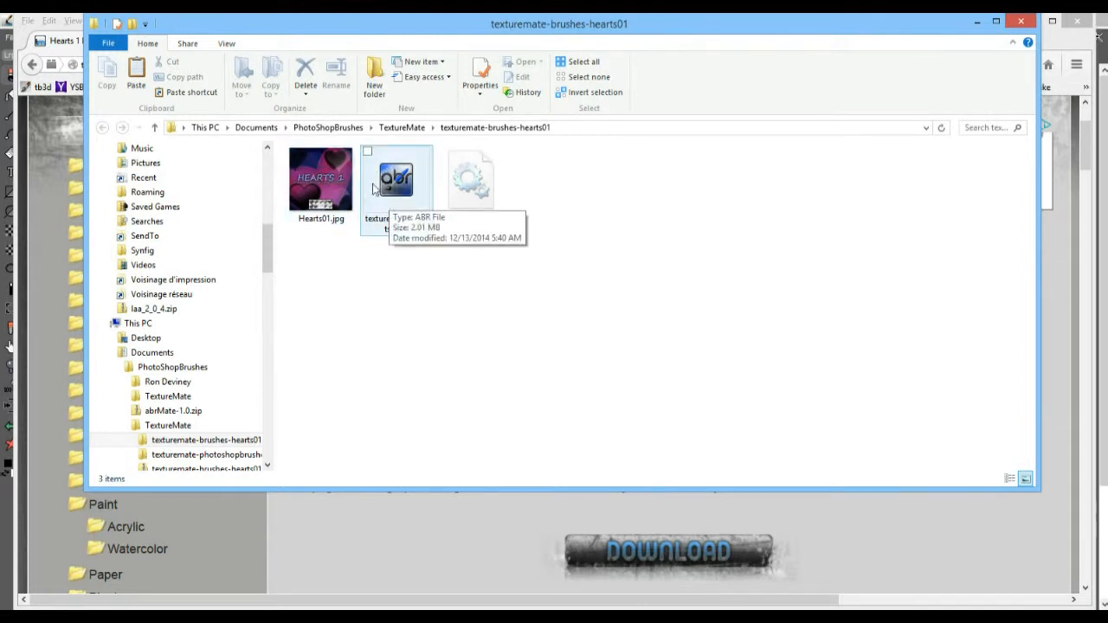
# View the Hearts01.jpg preview image in IrfanView, examine its brush thumbnails, and close it
pyautogui.click(329, 183)
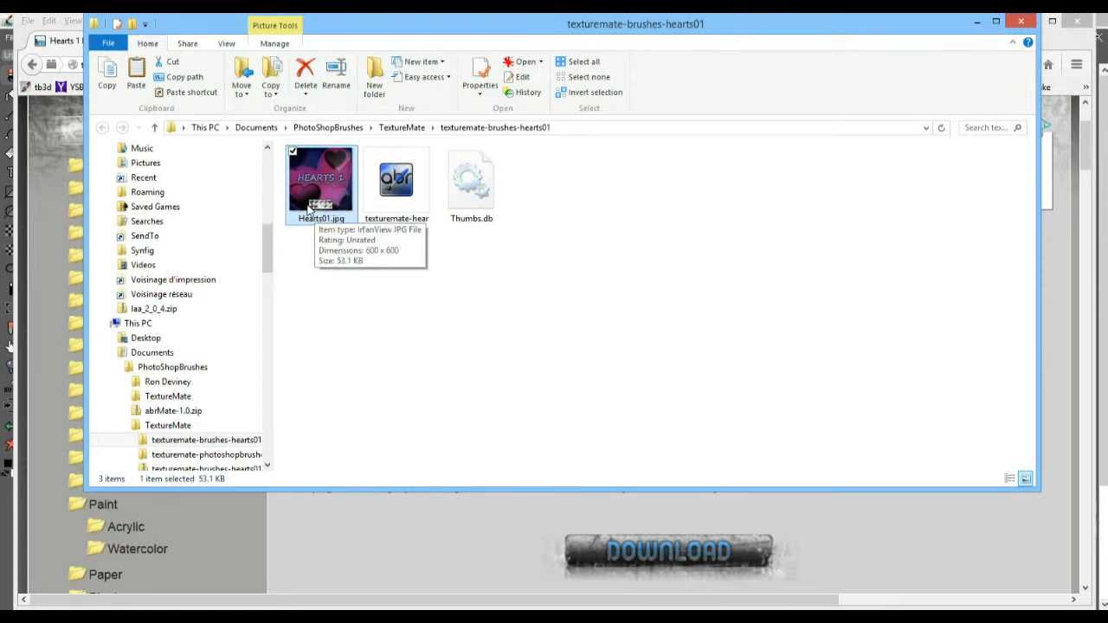
pyautogui.doubleClick(320, 210)
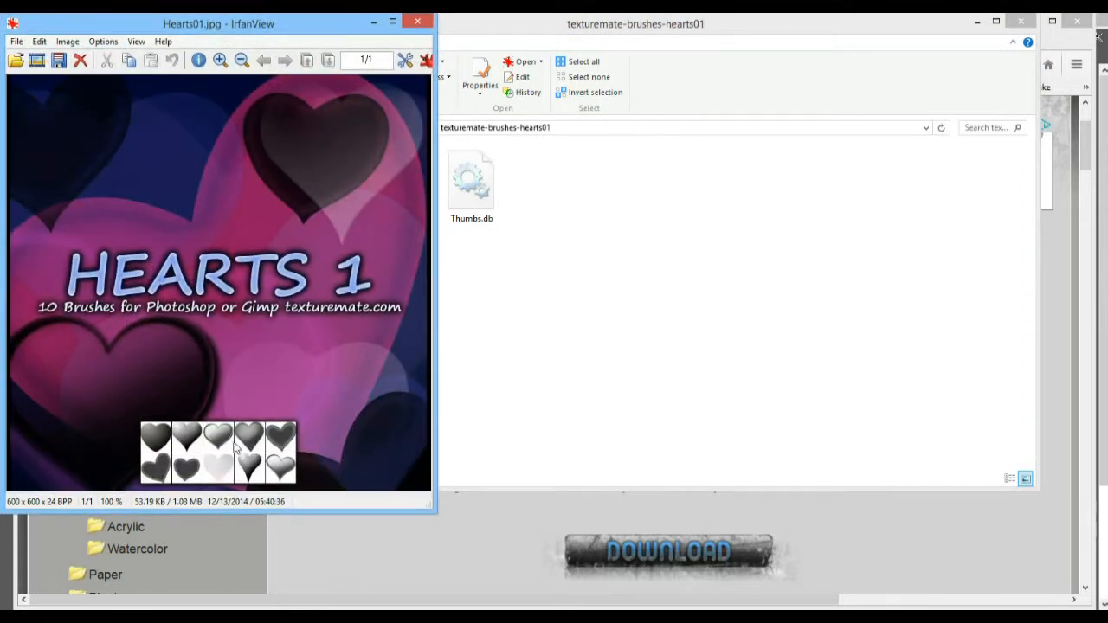
pyautogui.click(417, 23)
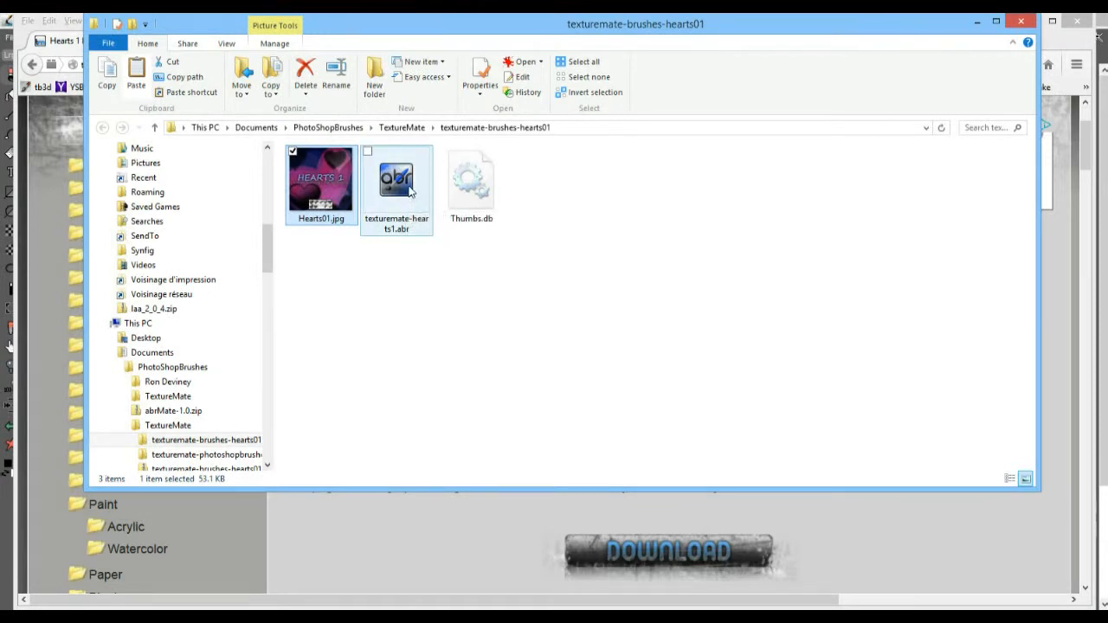
# Bring up abrMate as the program for texturemate-hearts1.abr and reposition its window
pyautogui.rightClick(394, 176)
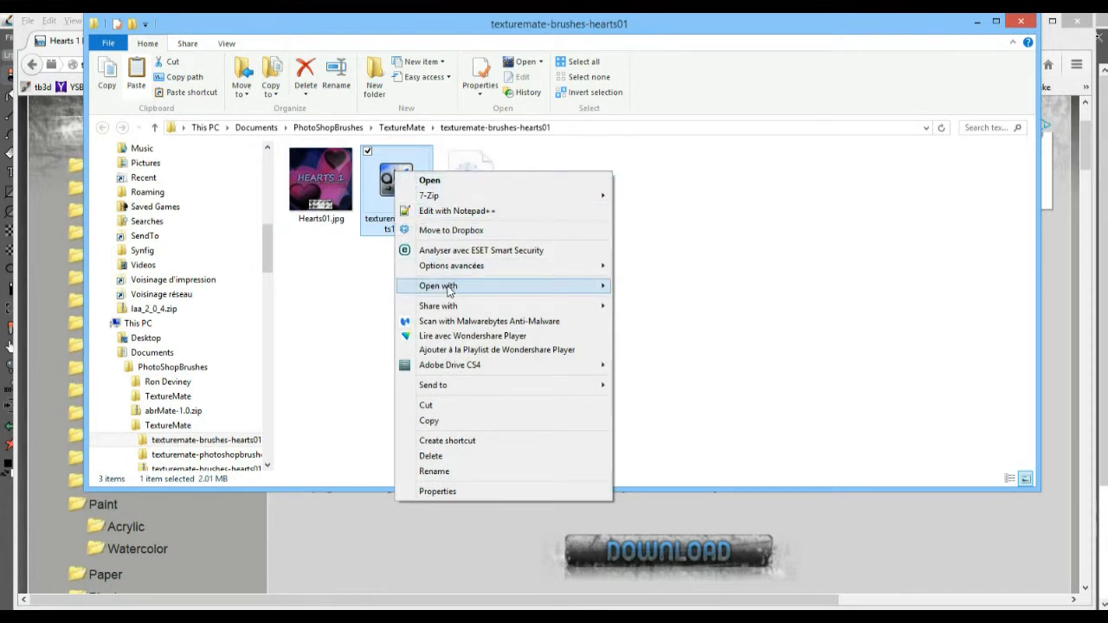
pyautogui.moveTo(450, 290)
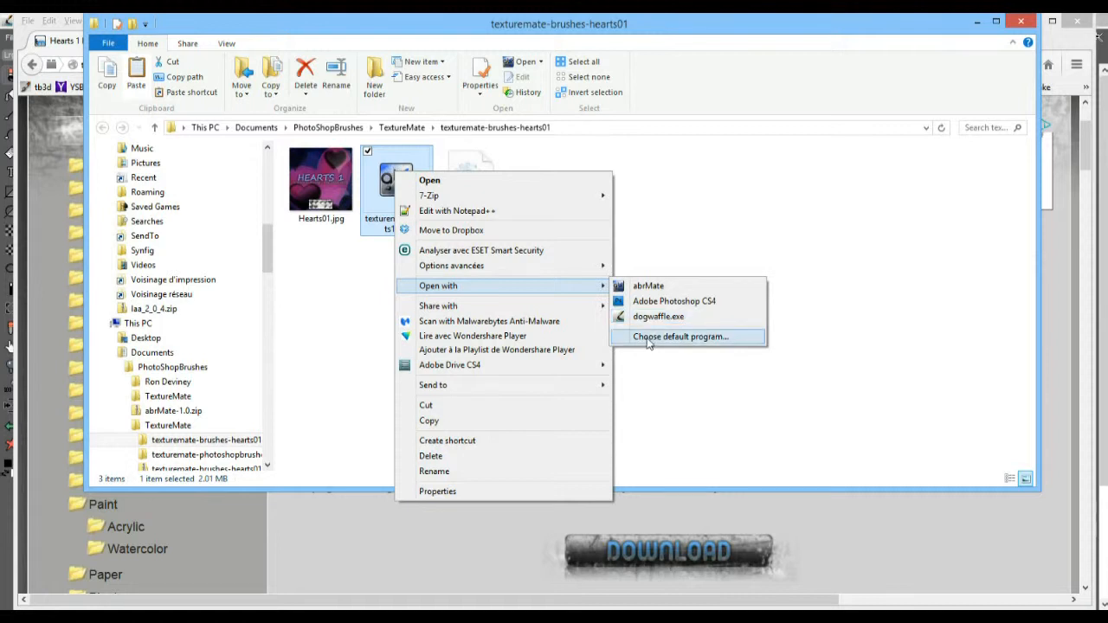
pyautogui.click(649, 293)
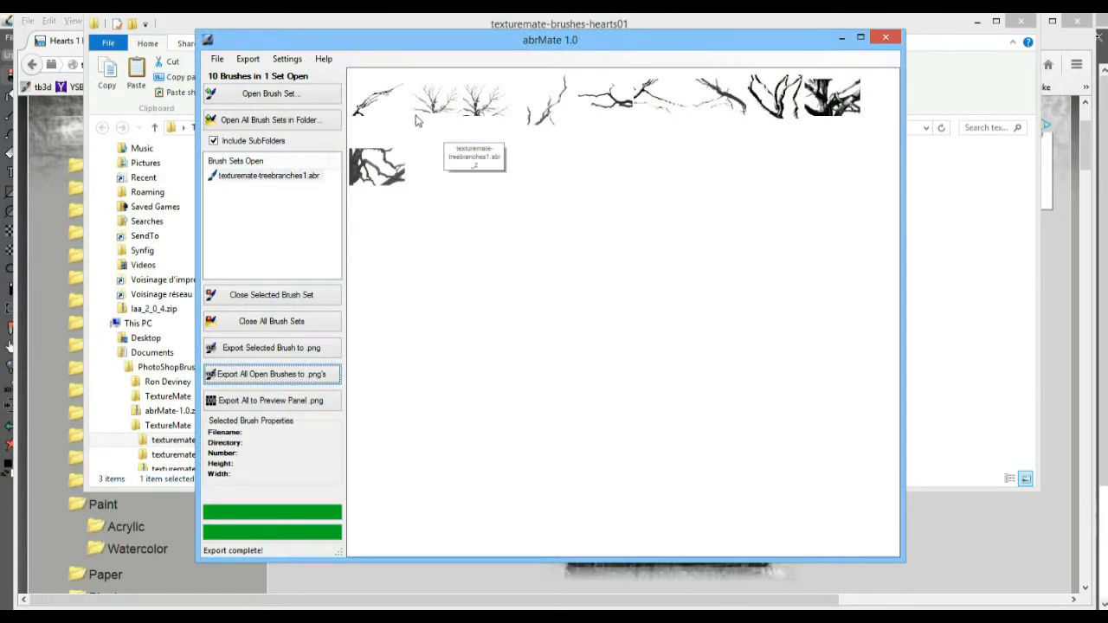
pyautogui.moveTo(633, 45); pyautogui.dragTo(690, 63)
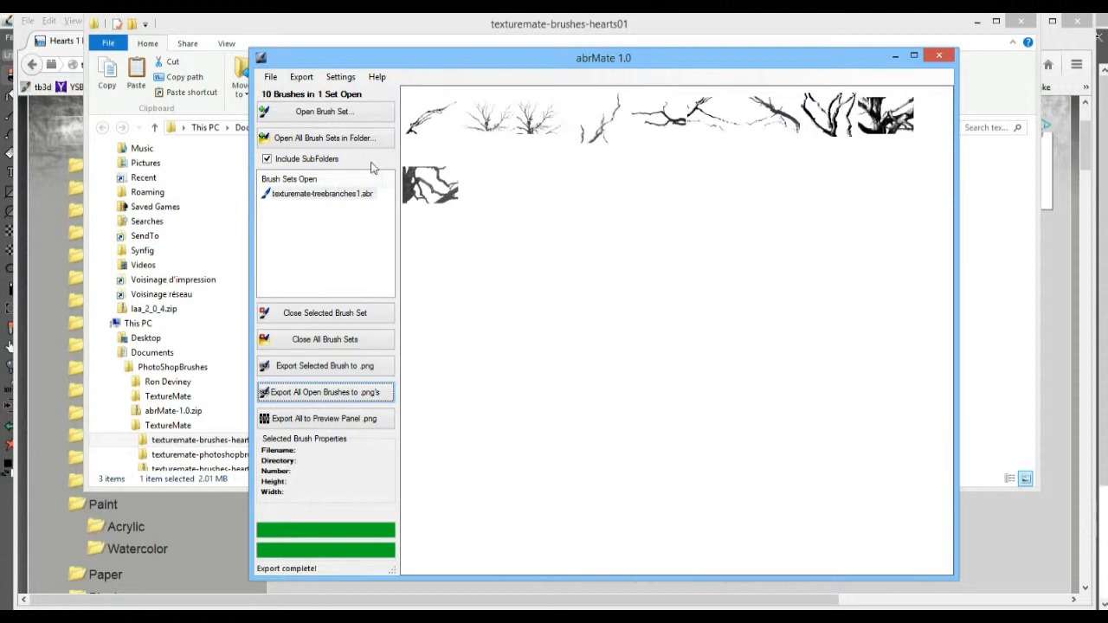
# Open the brush set texturemate-hearts1.abr from the texturemate-brushes-hearts01 folder within TextureMate in abrMate
pyautogui.click(322, 111)
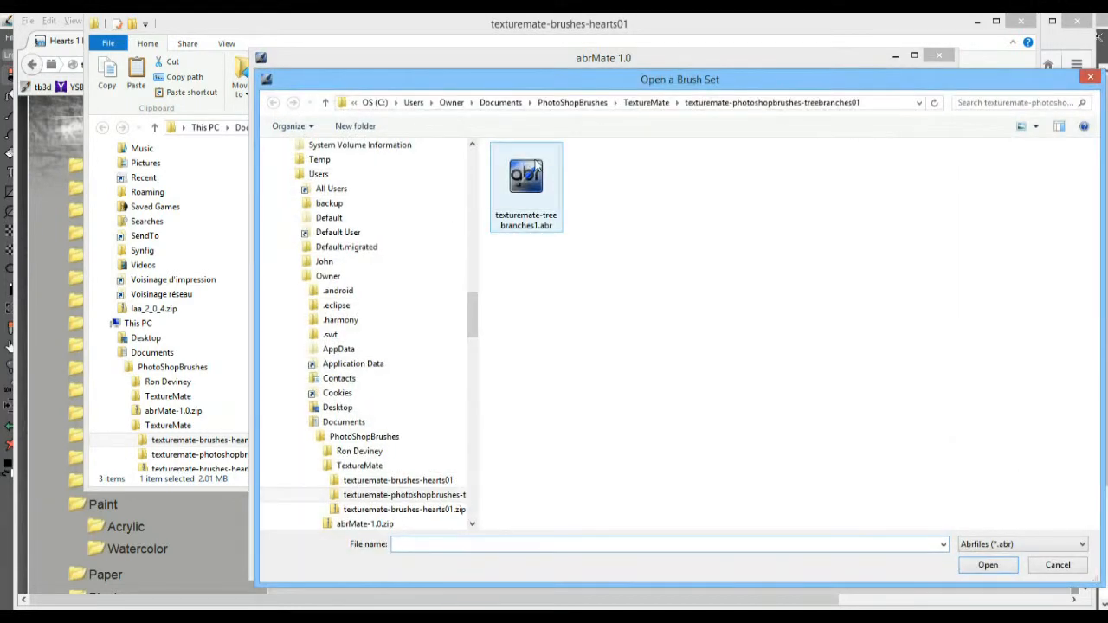
pyautogui.click(646, 102)
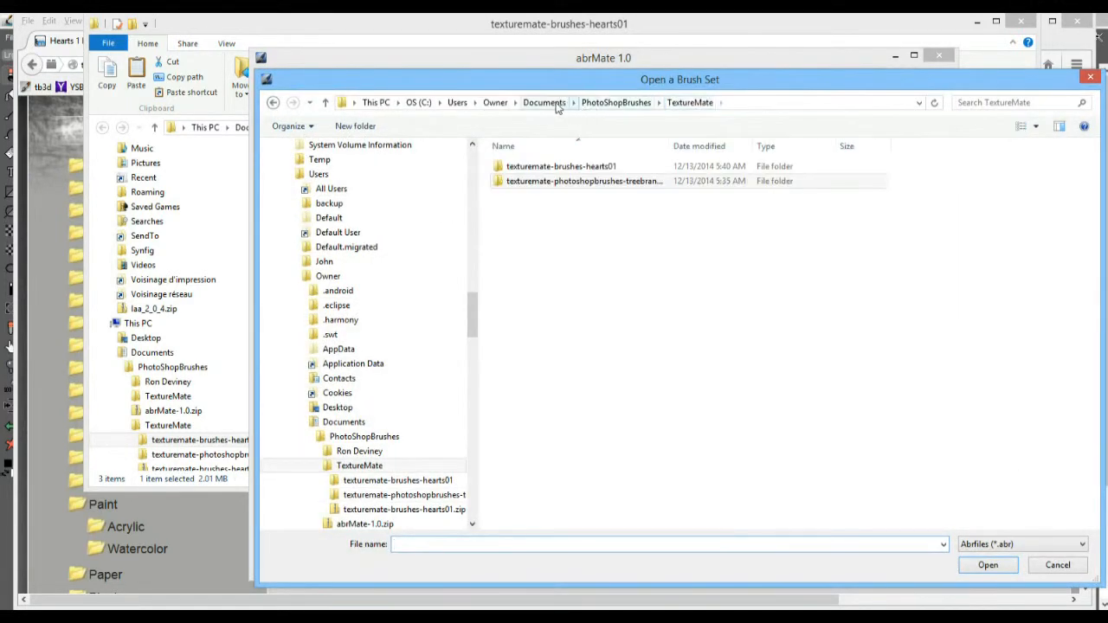
pyautogui.click(588, 168)
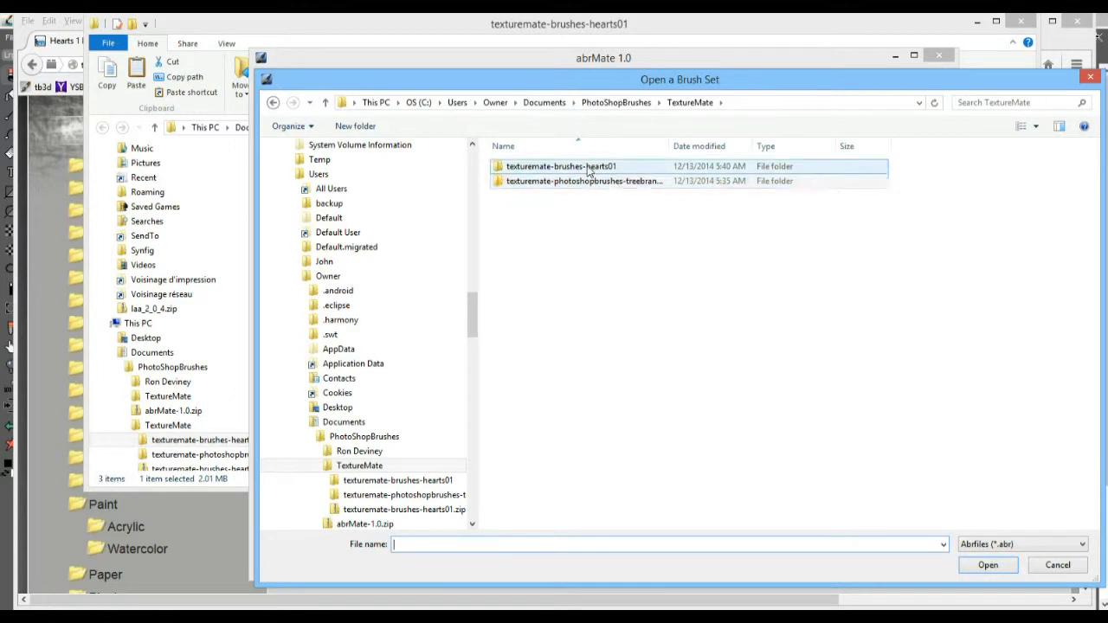
pyautogui.doubleClick(584, 173)
pyautogui.doubleClick(561, 173)
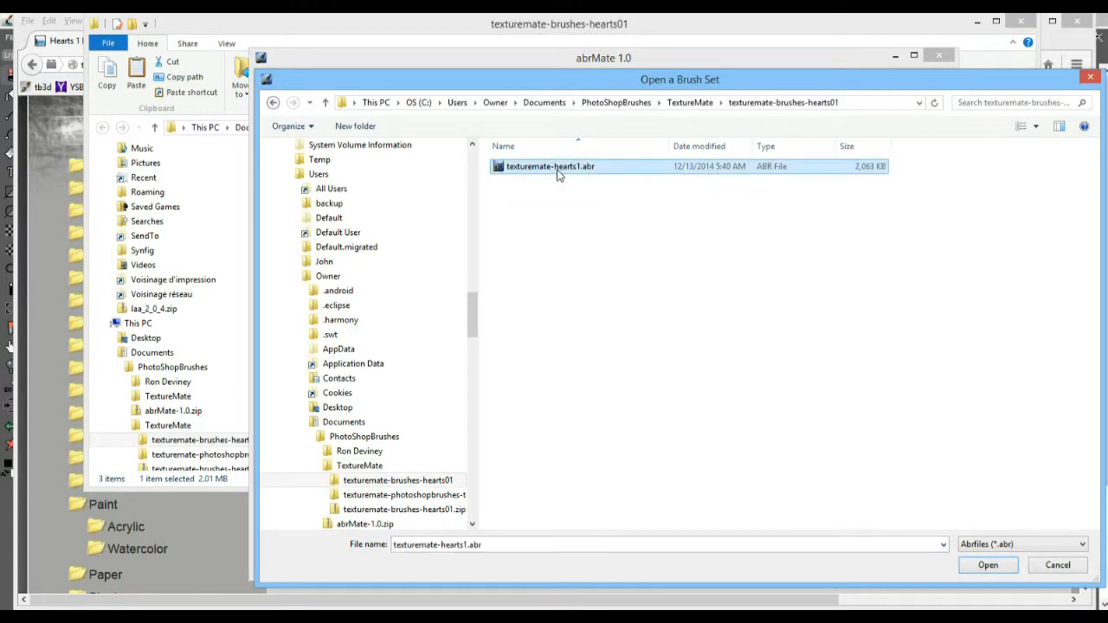
# Examine the heart brushes of the texturemate-hearts1.abr set one by one, checking their previews and brush properties
pyautogui.click(492, 187)
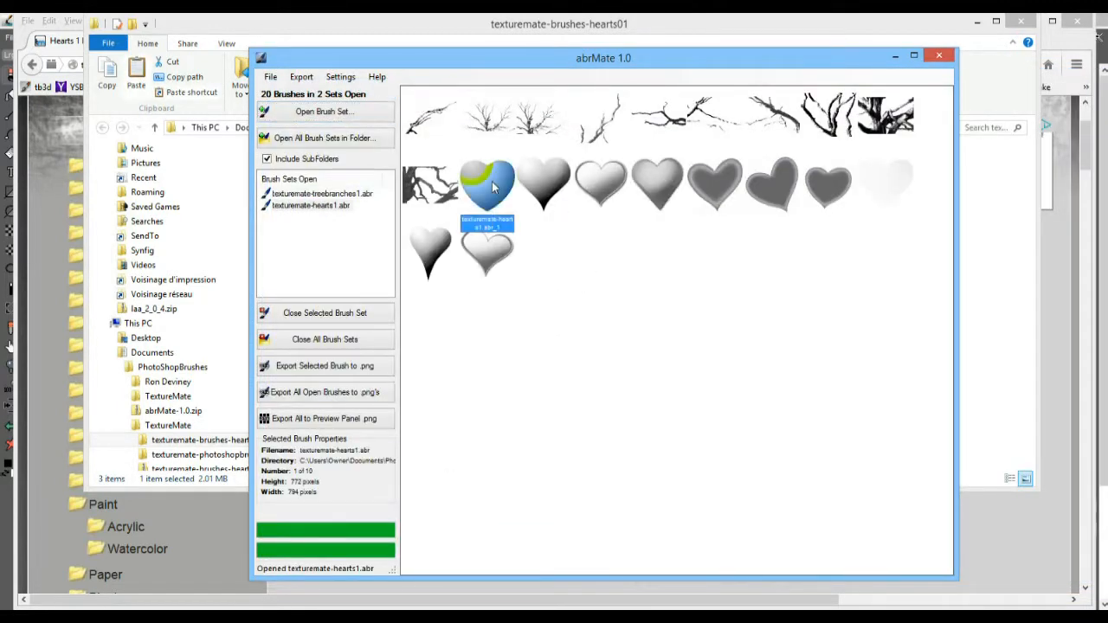
pyautogui.click(546, 182)
pyautogui.click(618, 182)
pyautogui.click(659, 182)
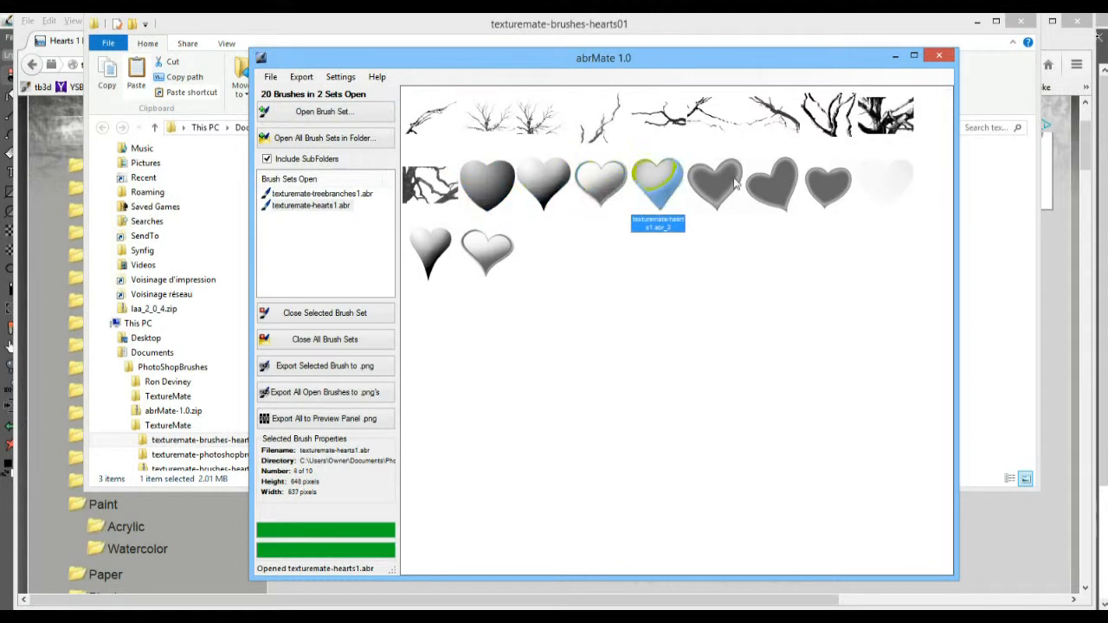
pyautogui.click(722, 180)
pyautogui.click(783, 182)
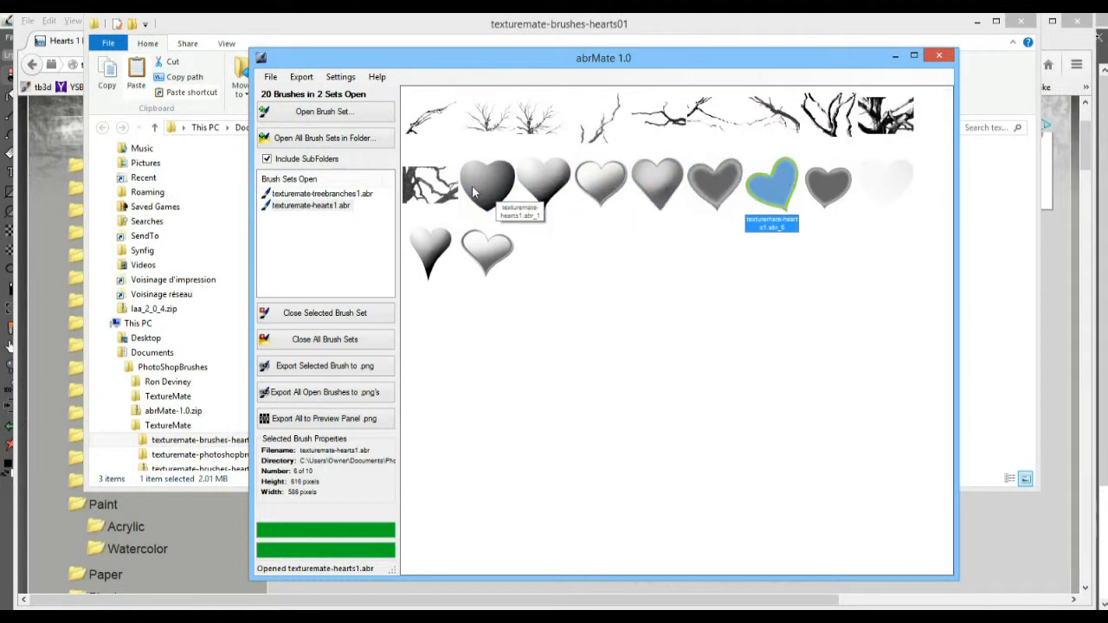
pyautogui.click(542, 185)
pyautogui.click(597, 185)
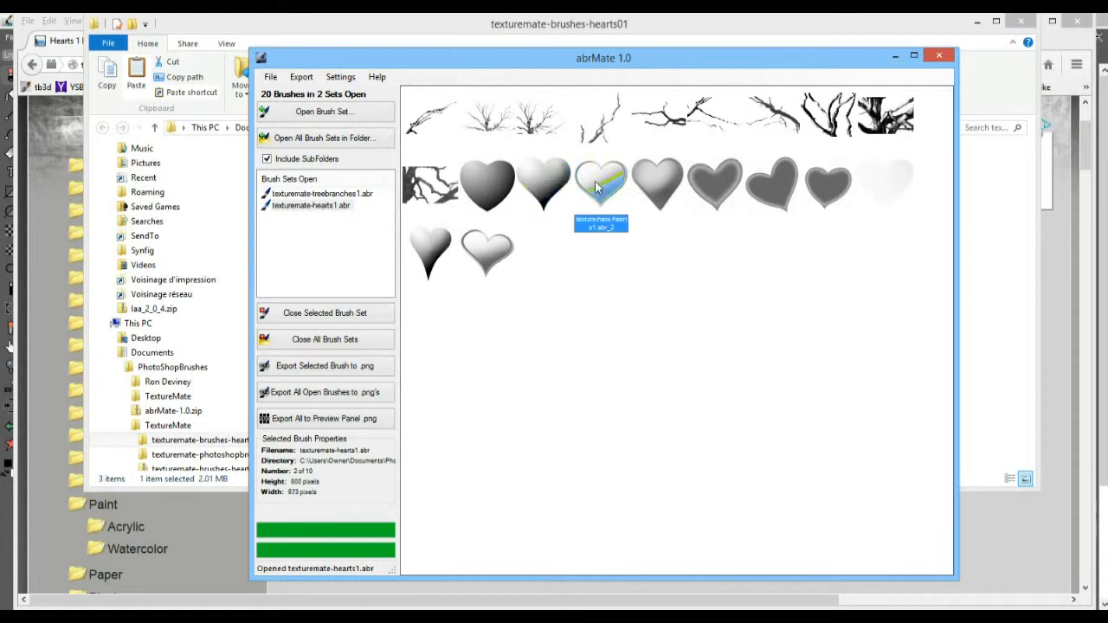
pyautogui.click(657, 181)
pyautogui.click(712, 184)
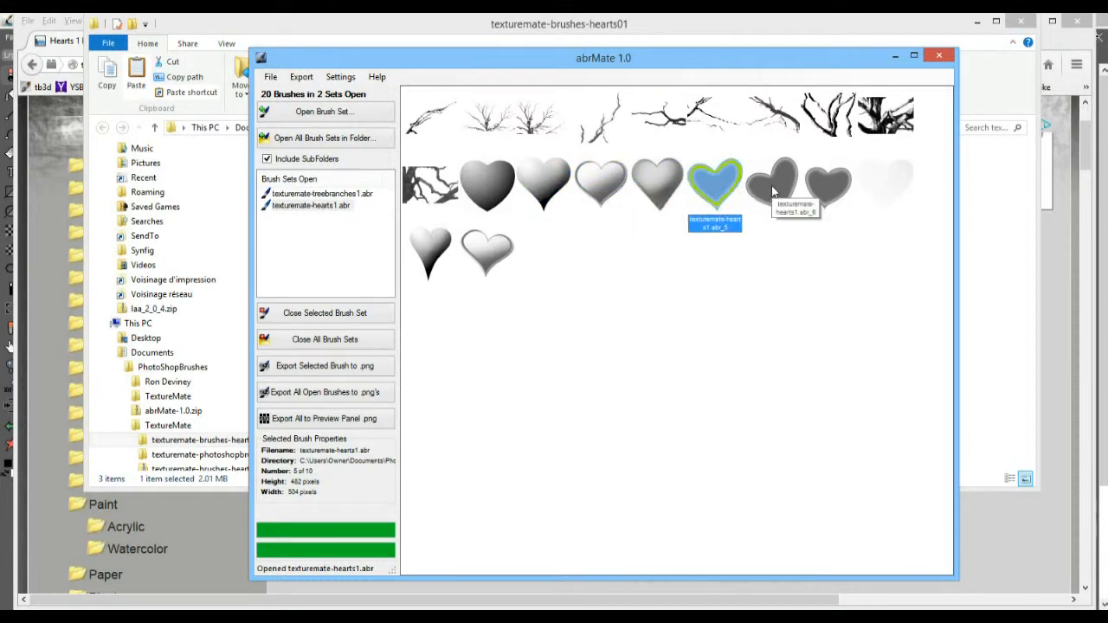
pyautogui.click(773, 186)
pyautogui.click(814, 186)
pyautogui.click(428, 252)
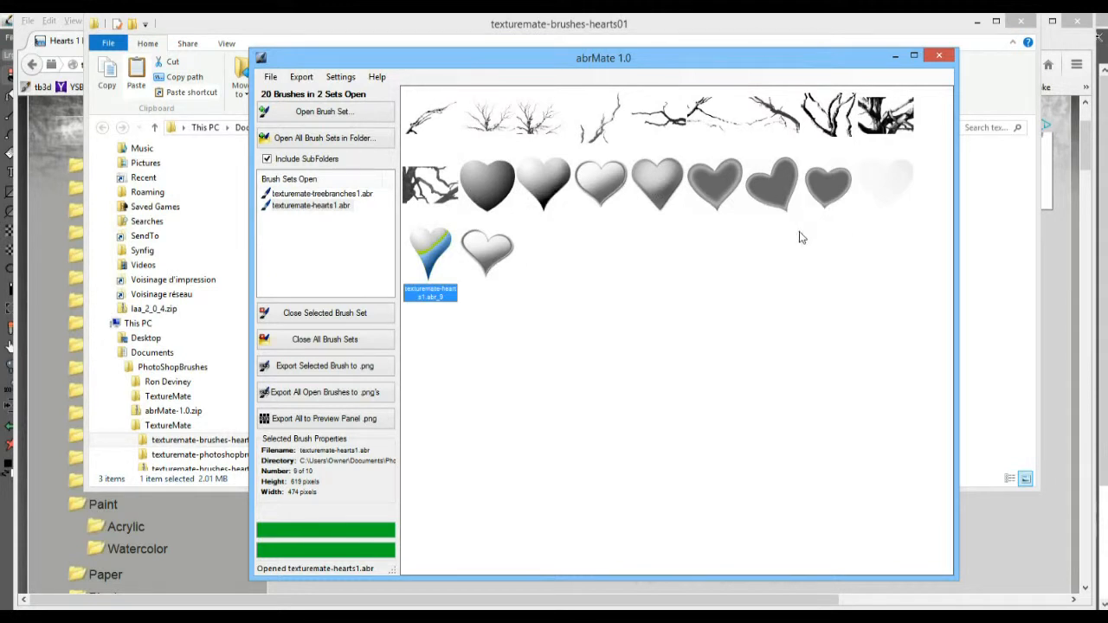
# Select all the heart brushes and export the selection as texturemate-hearts1_1.png into the texturemate-brushes-hearts01 folder
pyautogui.click(491, 200)
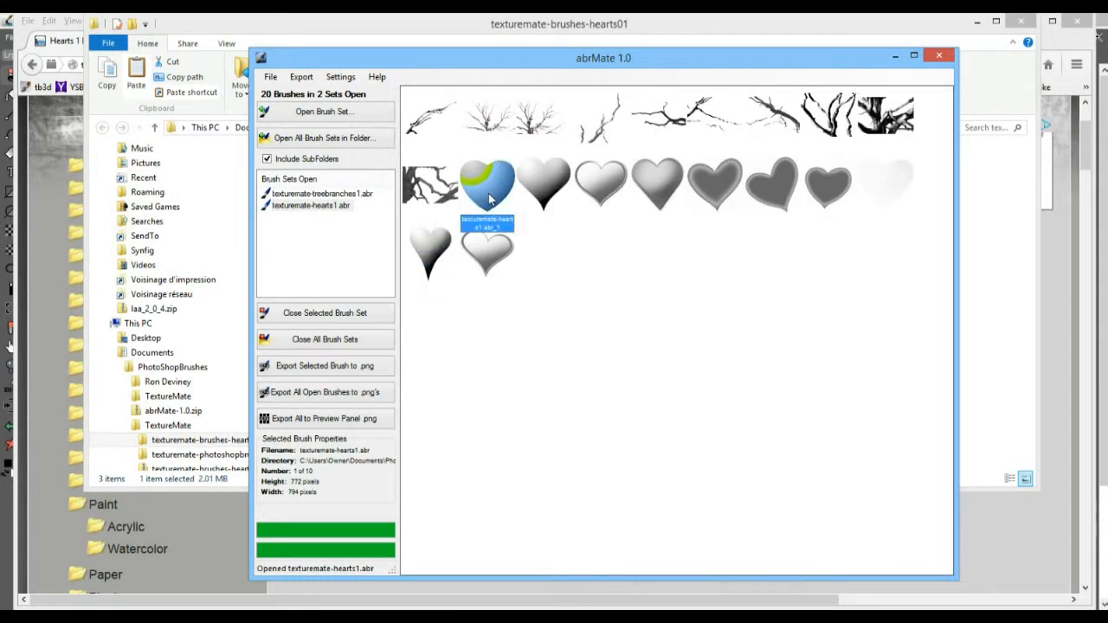
pyautogui.keyDown('shift'); pyautogui.click(489, 264); pyautogui.keyUp('shift')
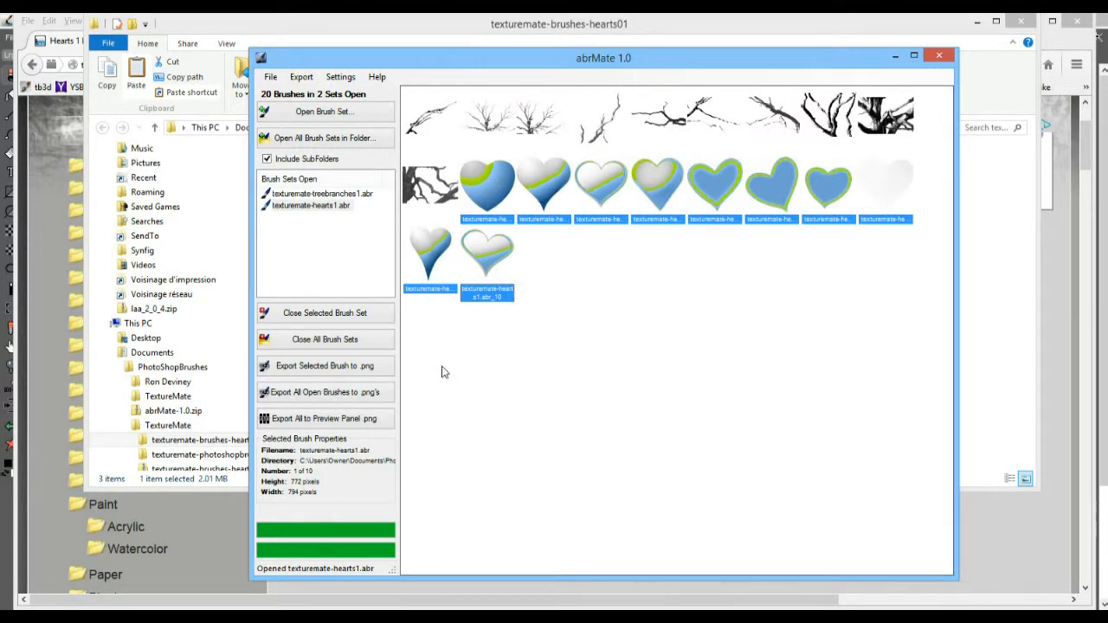
pyautogui.click(316, 368)
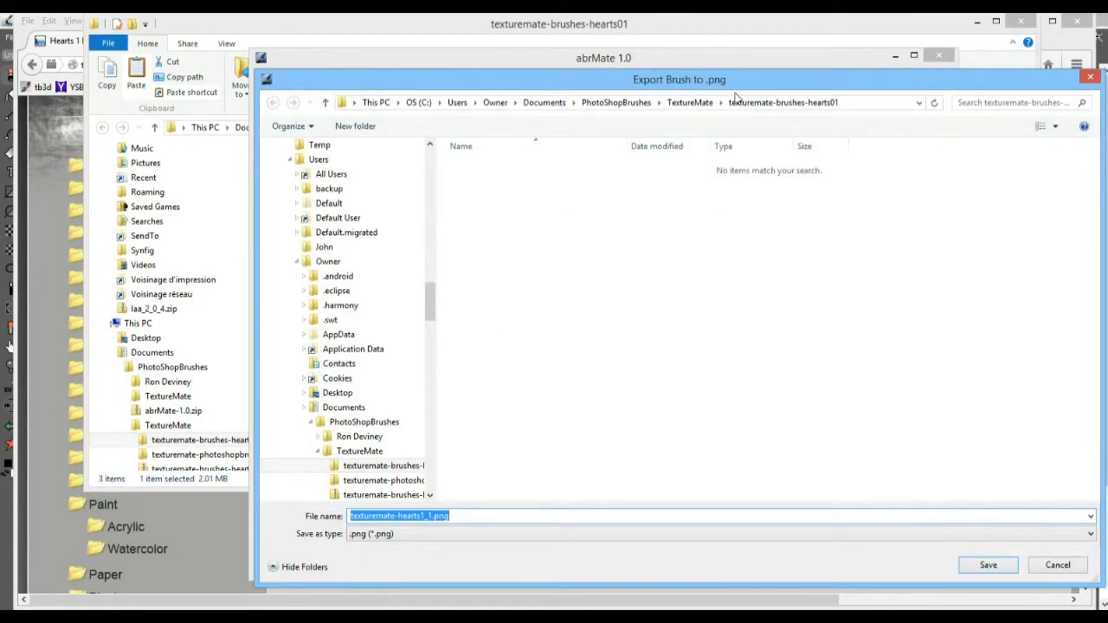
pyautogui.moveTo(773, 84); pyautogui.dragTo(628, 78)
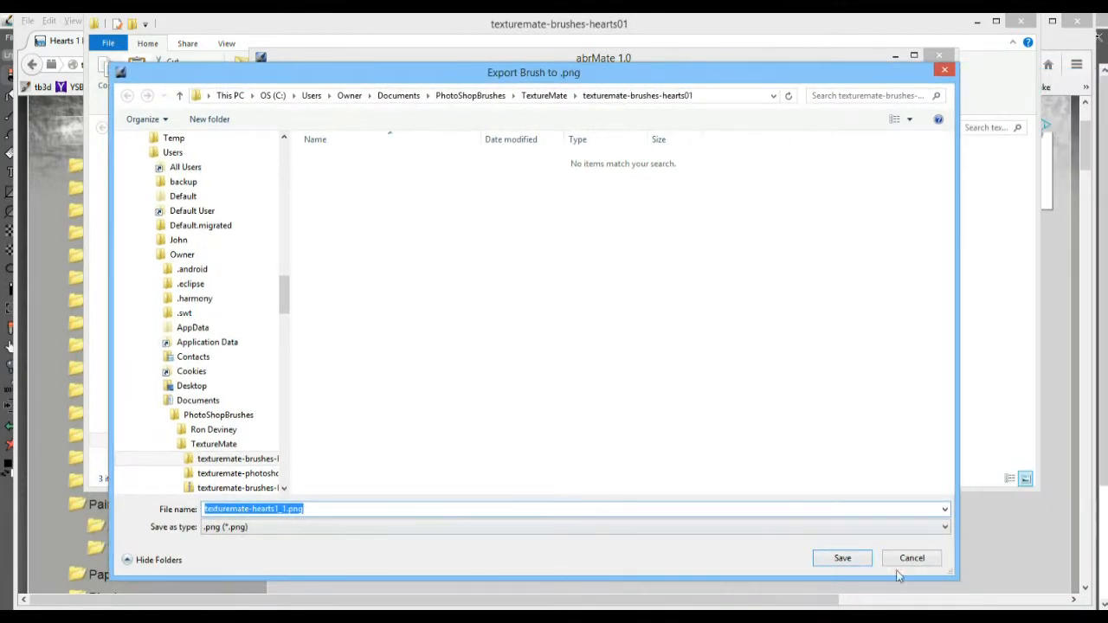
pyautogui.click(842, 559)
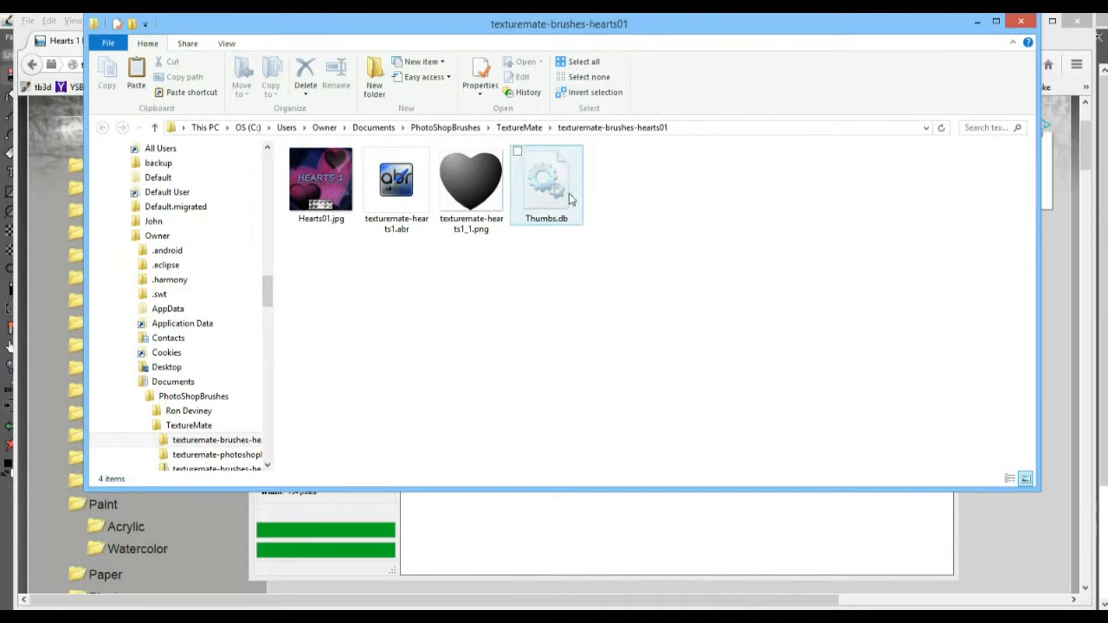
# Return to abrMate and export only the second heart brush as texturemate-hearts1_2.png into the same folder
pyautogui.click(753, 538)
pyautogui.click(546, 186)
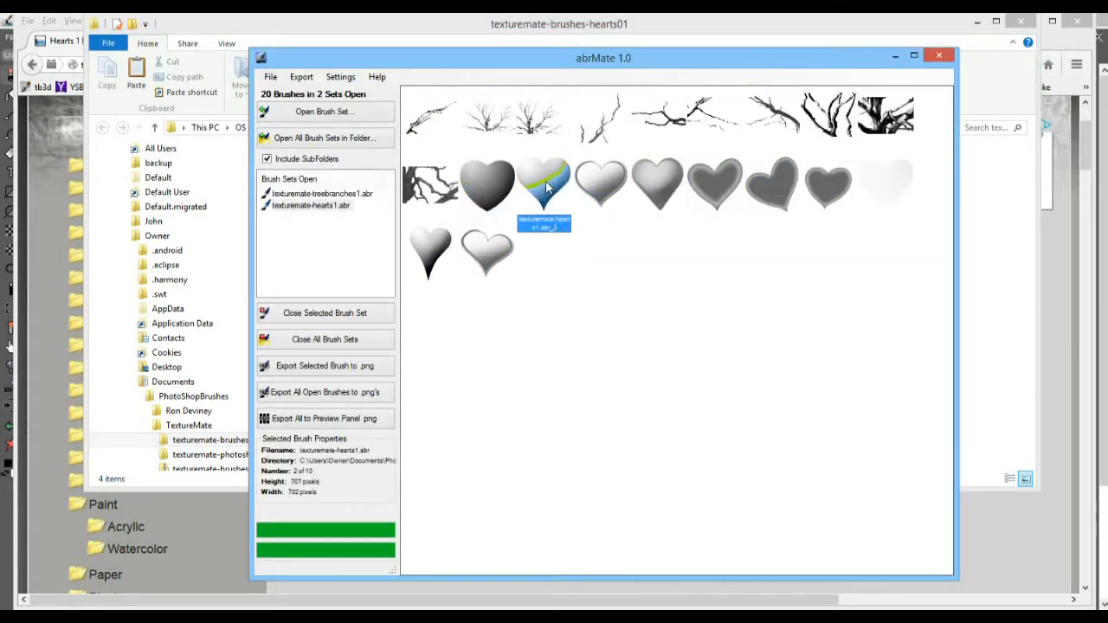
pyautogui.rightClick(549, 176)
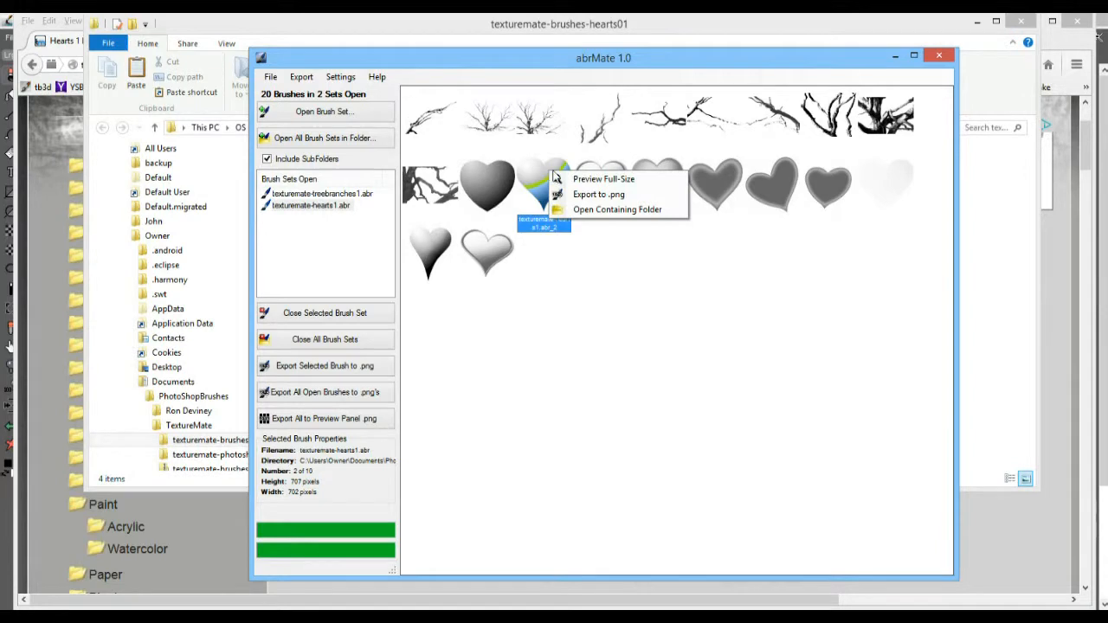
pyautogui.click(596, 196)
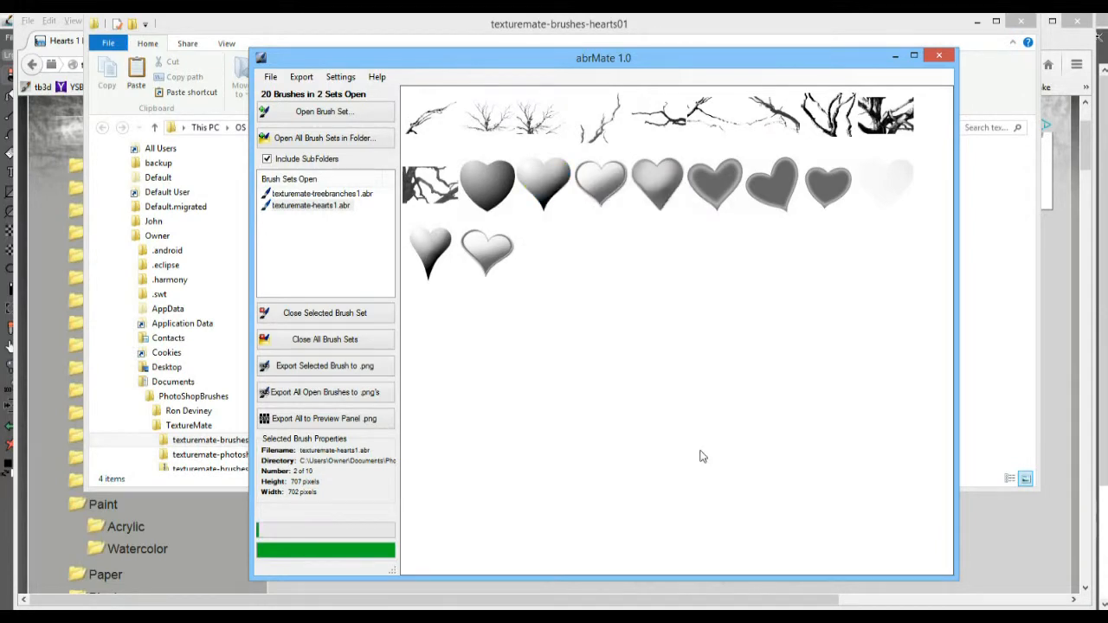
pyautogui.click(837, 557)
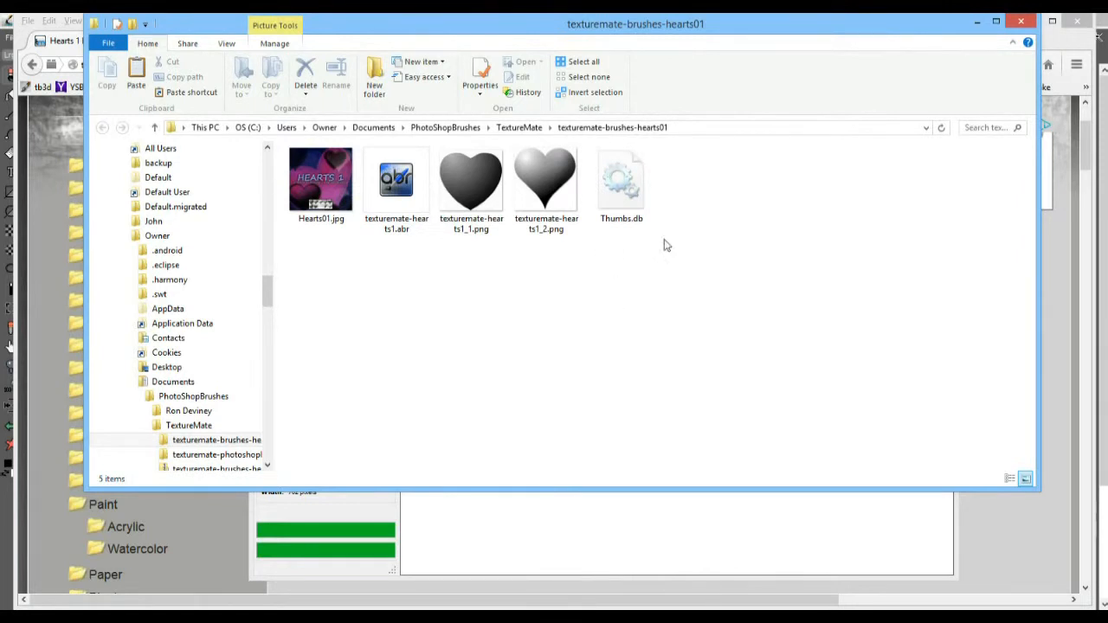
# Back in abrMate, try to export the texturemate-hearts1.abr set to PNG by selecting the set itself instead of its brushes
pyautogui.click(851, 527)
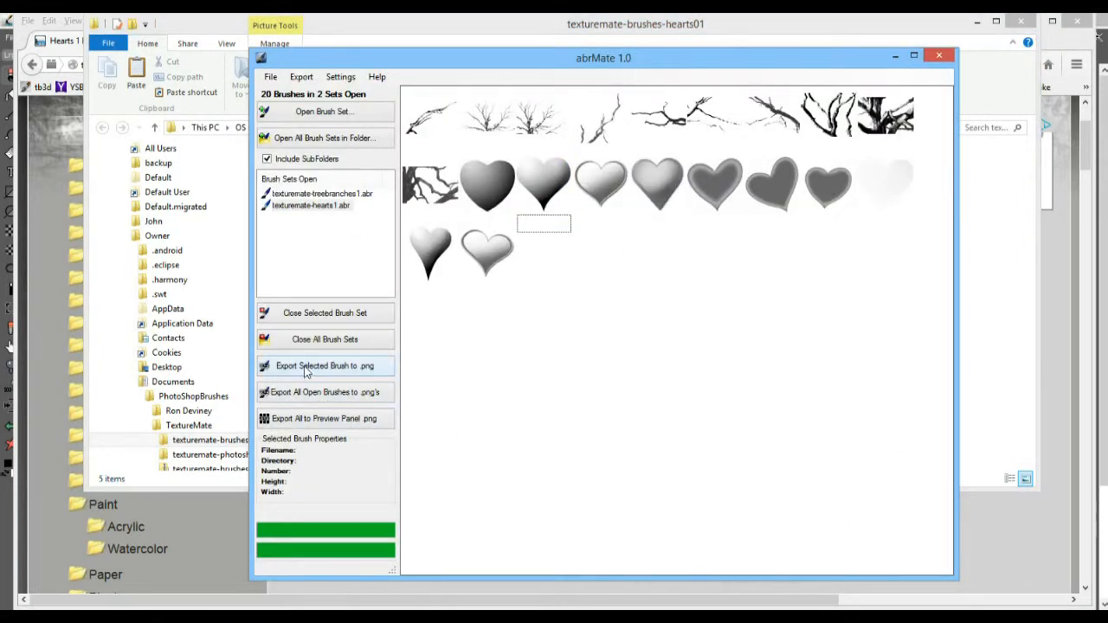
pyautogui.click(338, 370)
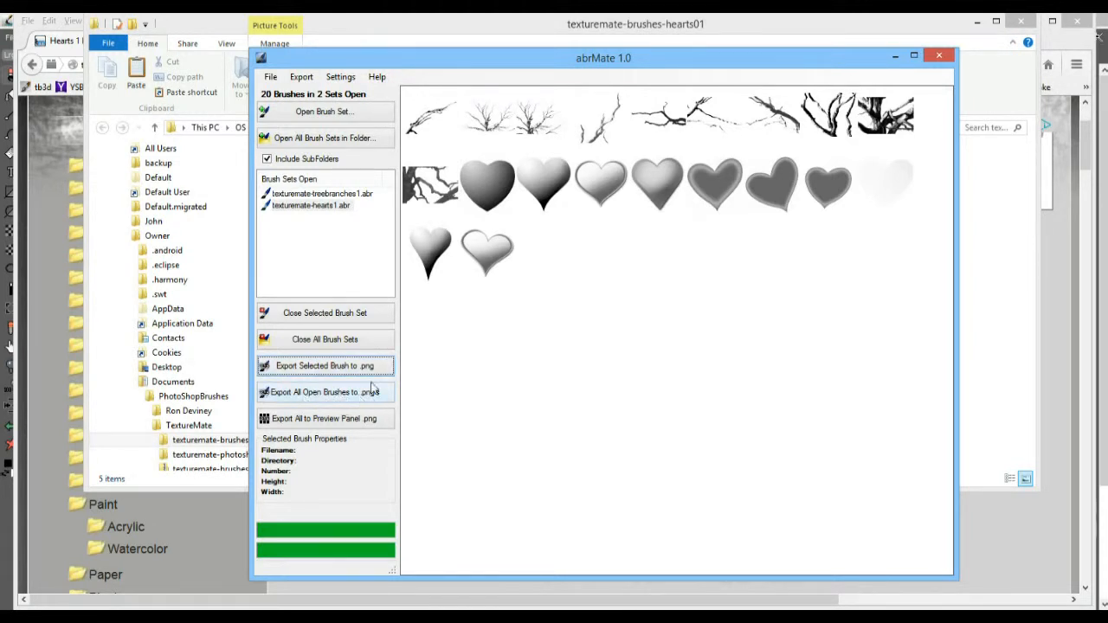
pyautogui.click(325, 195)
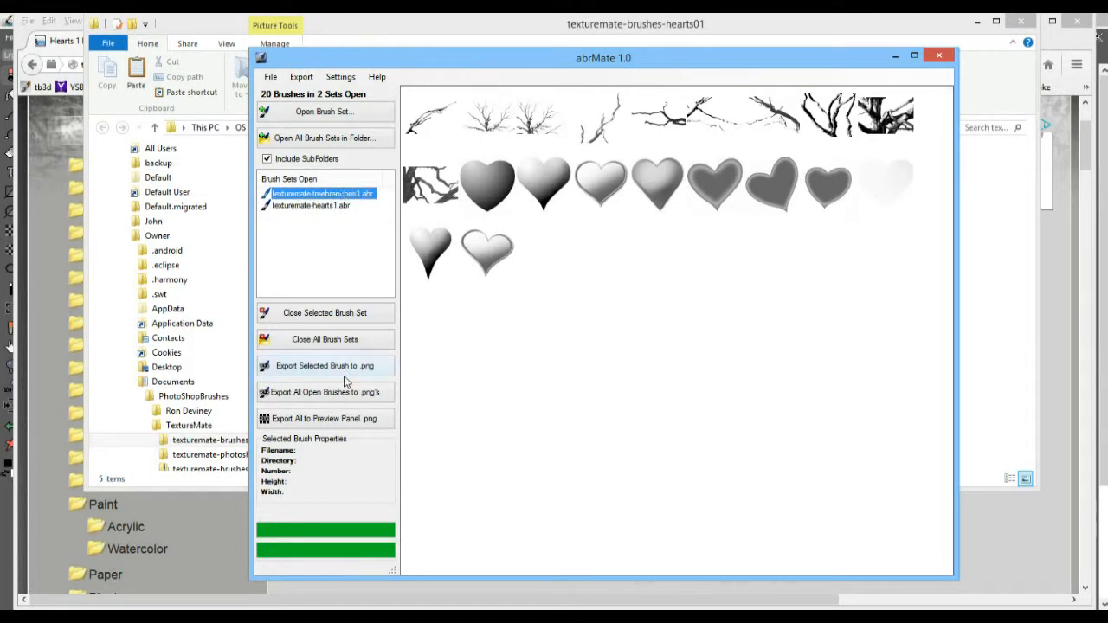
pyautogui.click(337, 208)
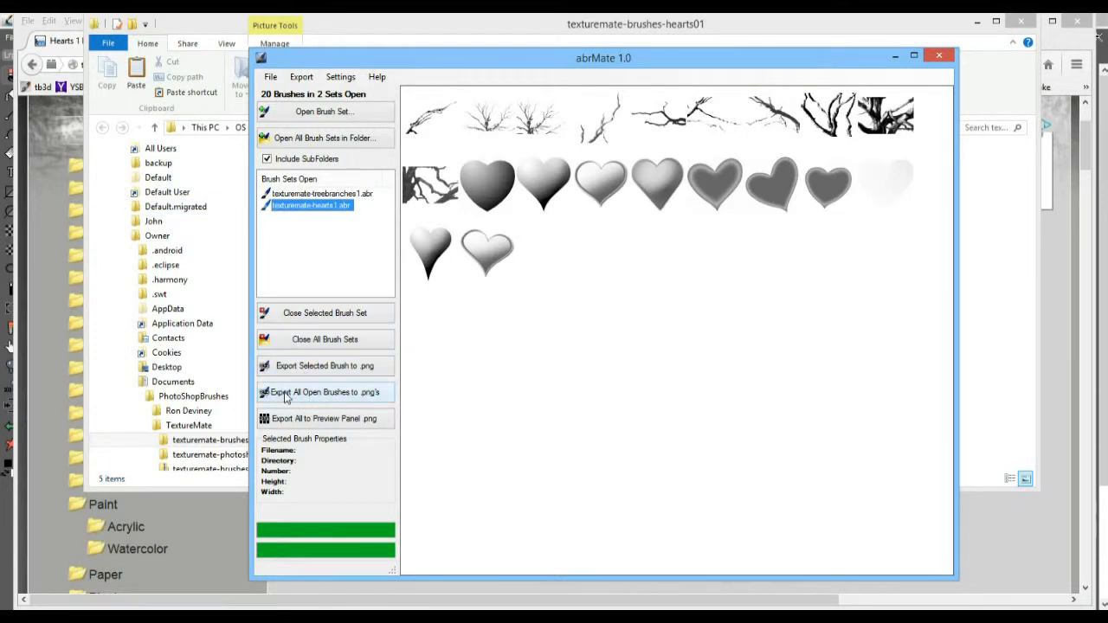
pyautogui.click(315, 370)
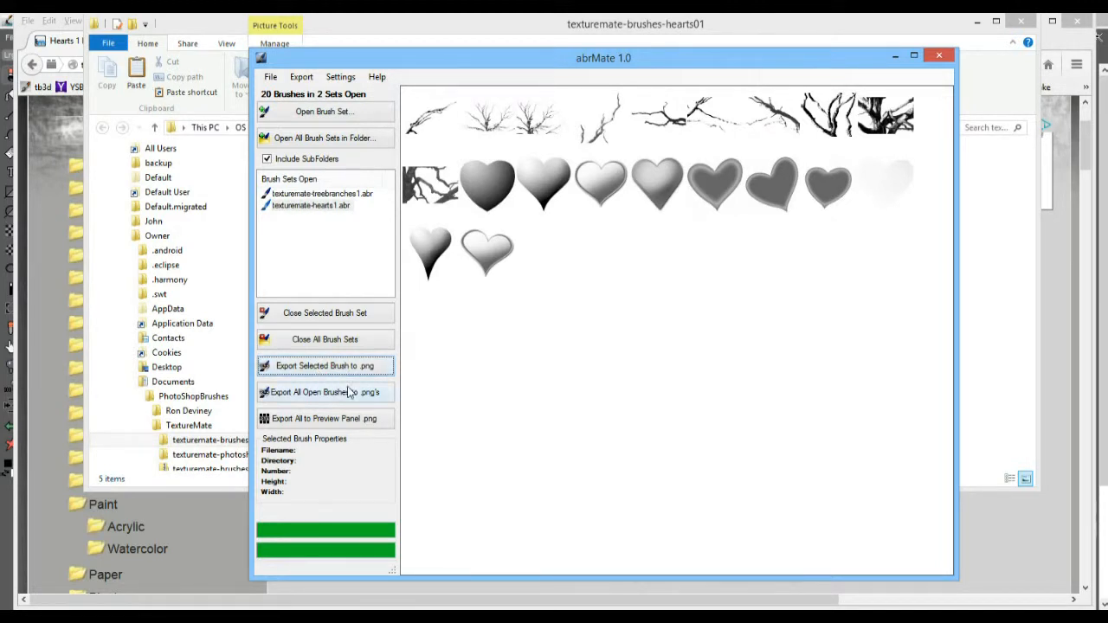
# Select all the heart brushes again and export them to PNG, replacing the existing texturemate-hearts1_1.png
pyautogui.click(492, 187)
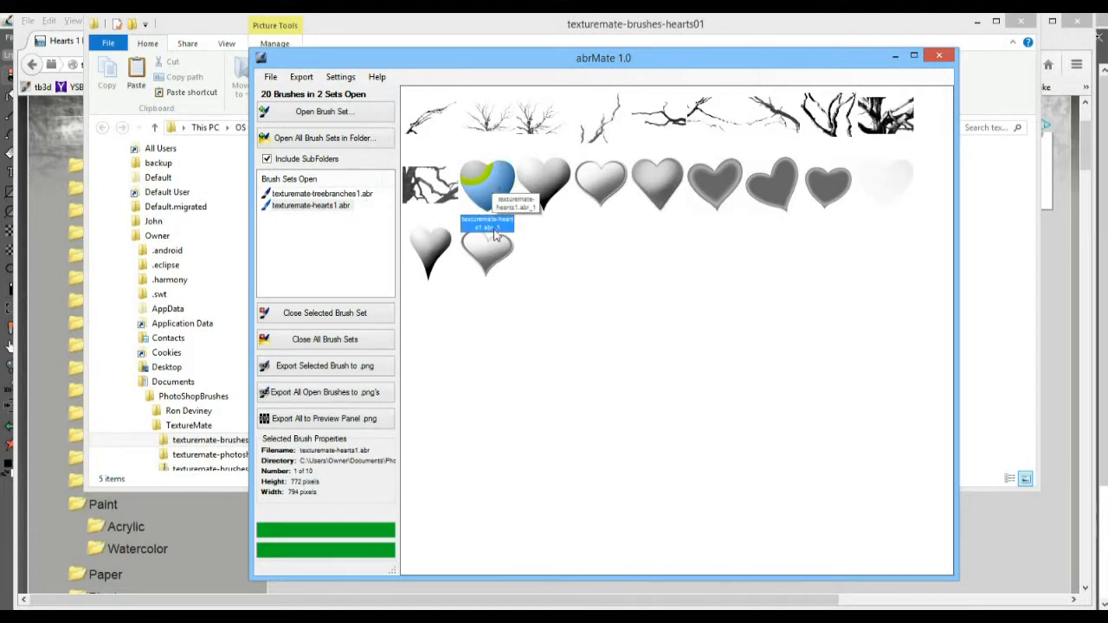
pyautogui.keyDown('shift'); pyautogui.click(495, 266); pyautogui.keyUp('shift')
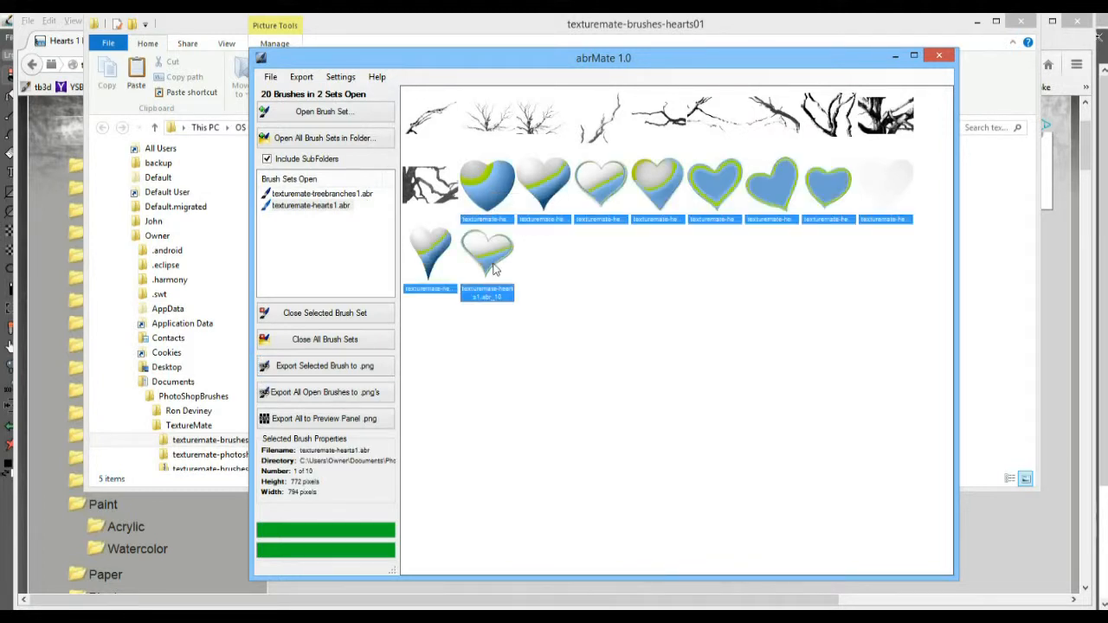
pyautogui.click(323, 374)
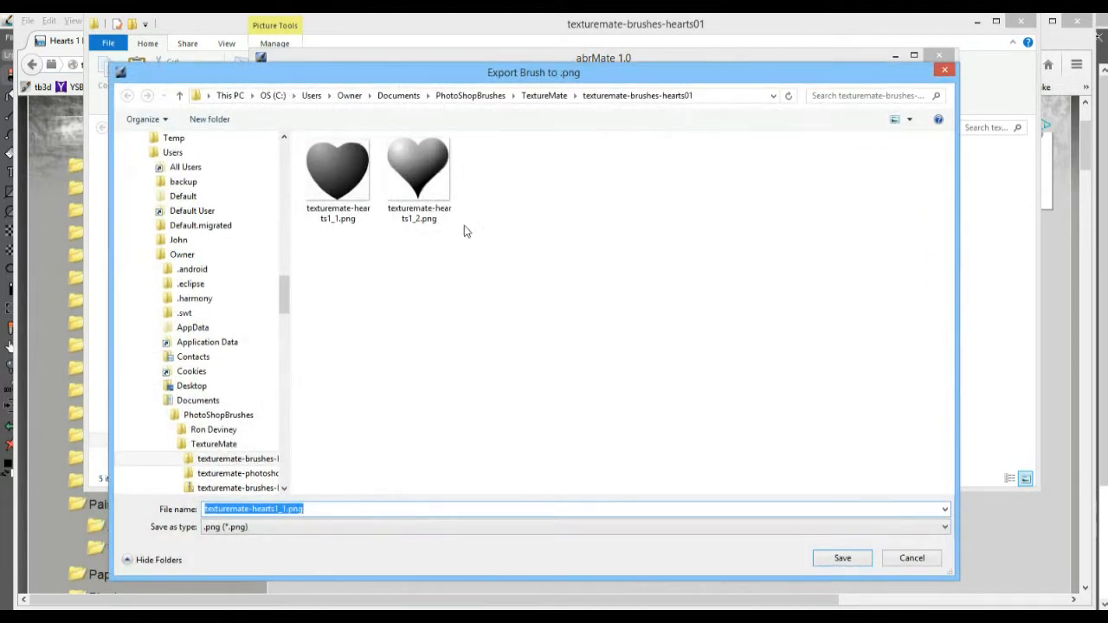
pyautogui.click(851, 560)
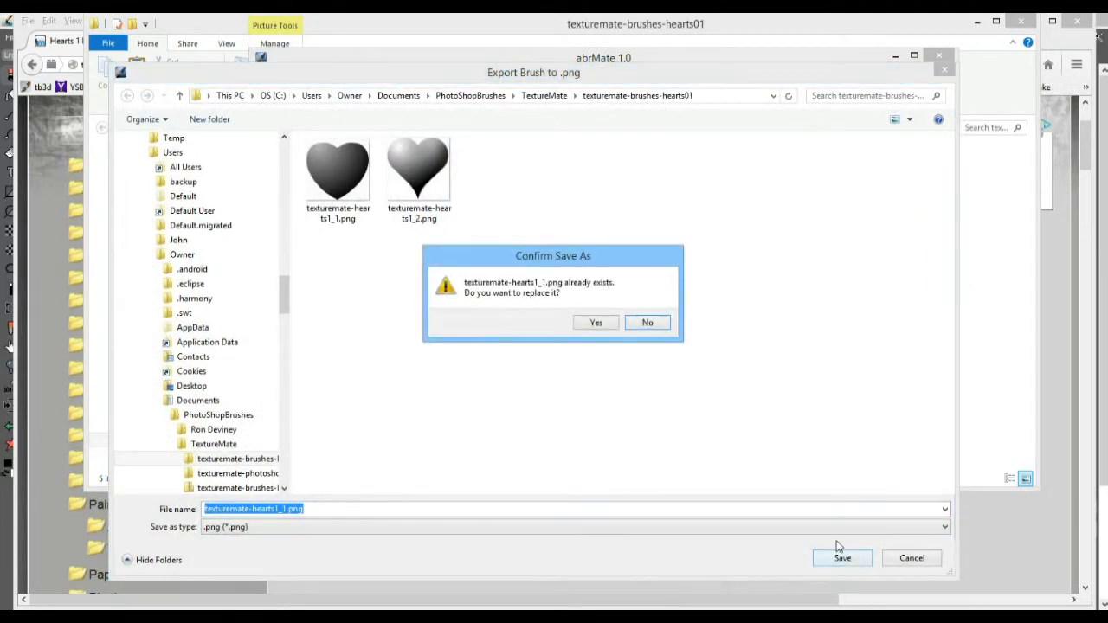
pyautogui.click(600, 326)
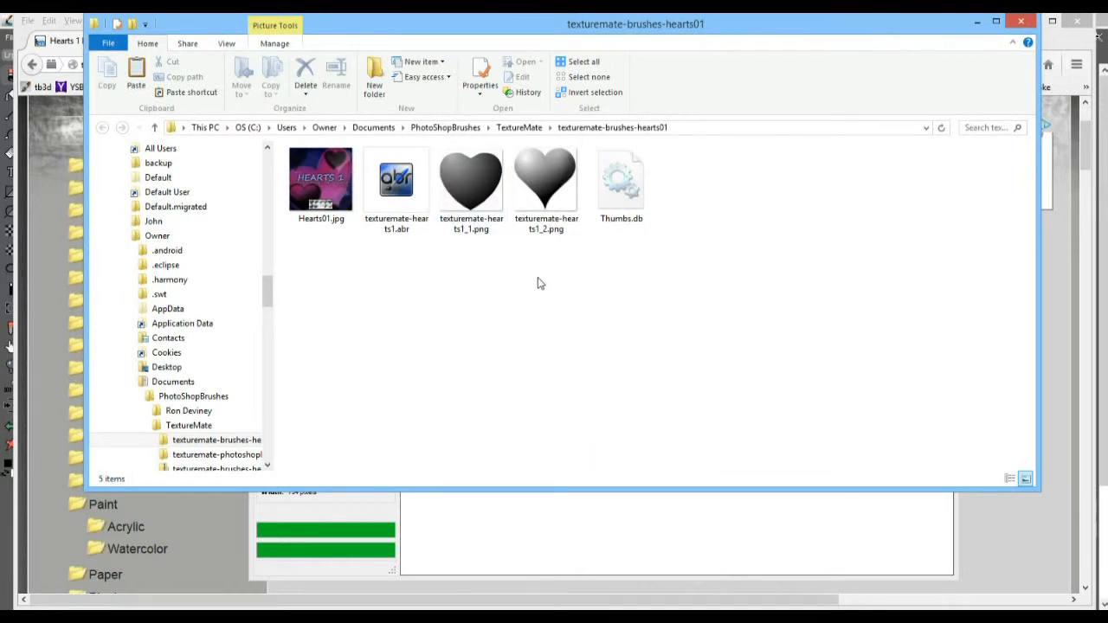
# Return to abrMate and export all open brushes as PNGs into the texturemate-brushes-hearts01 folder
pyautogui.click(632, 515)
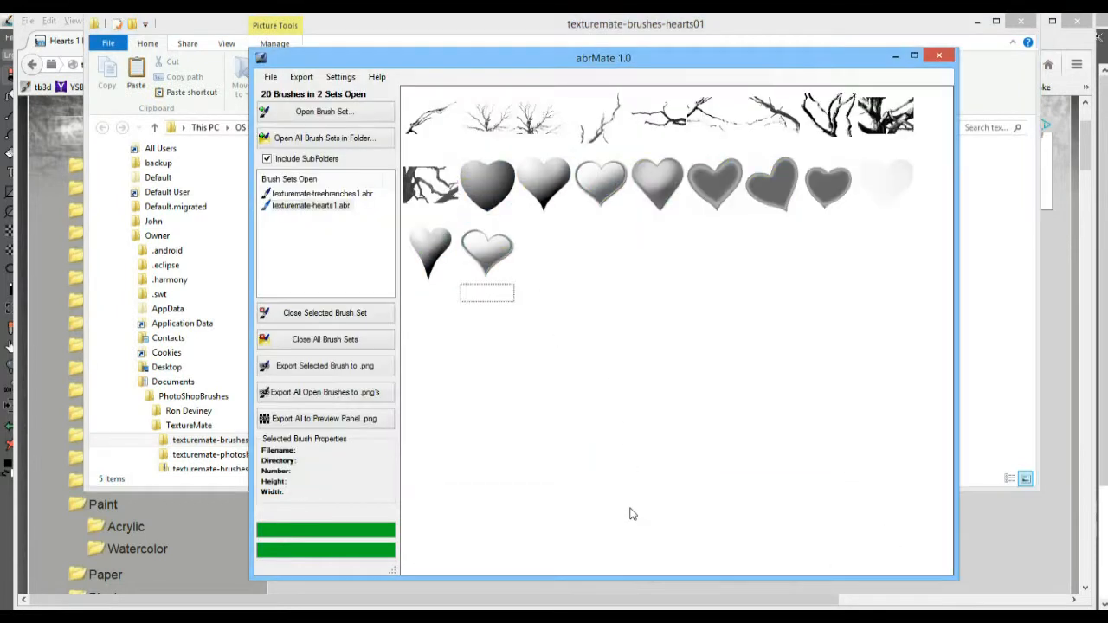
pyautogui.click(499, 197)
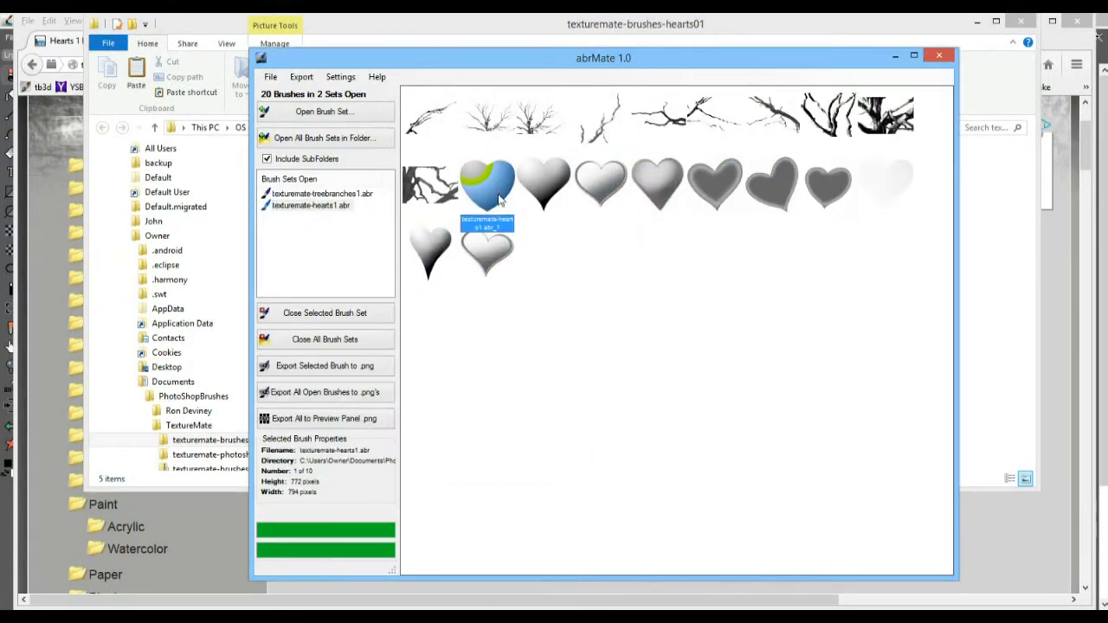
pyautogui.click(328, 395)
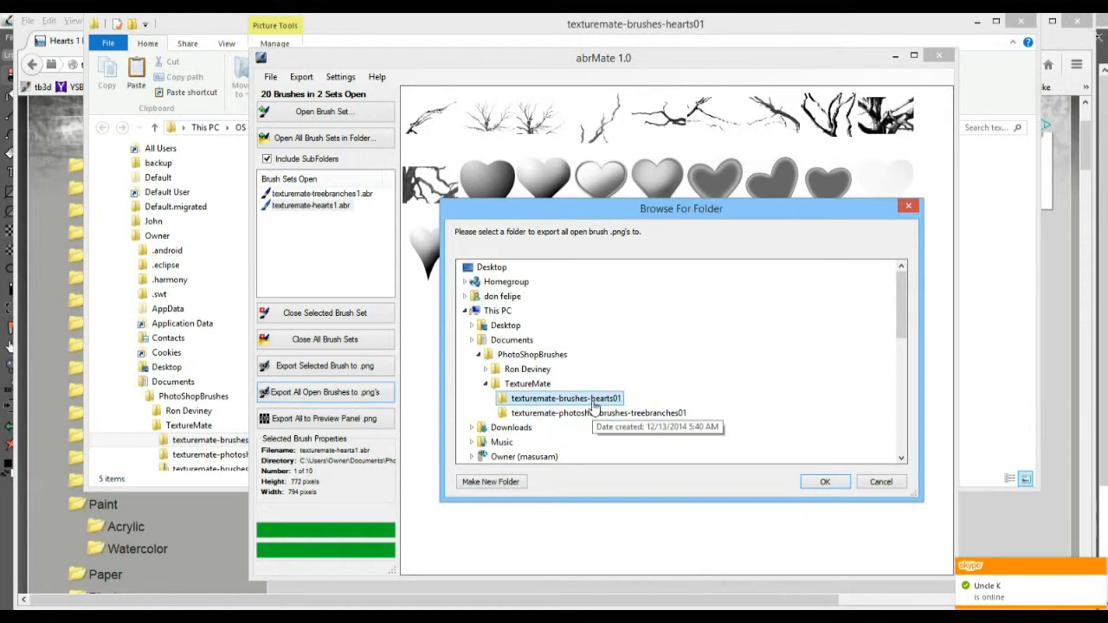
pyautogui.click(824, 481)
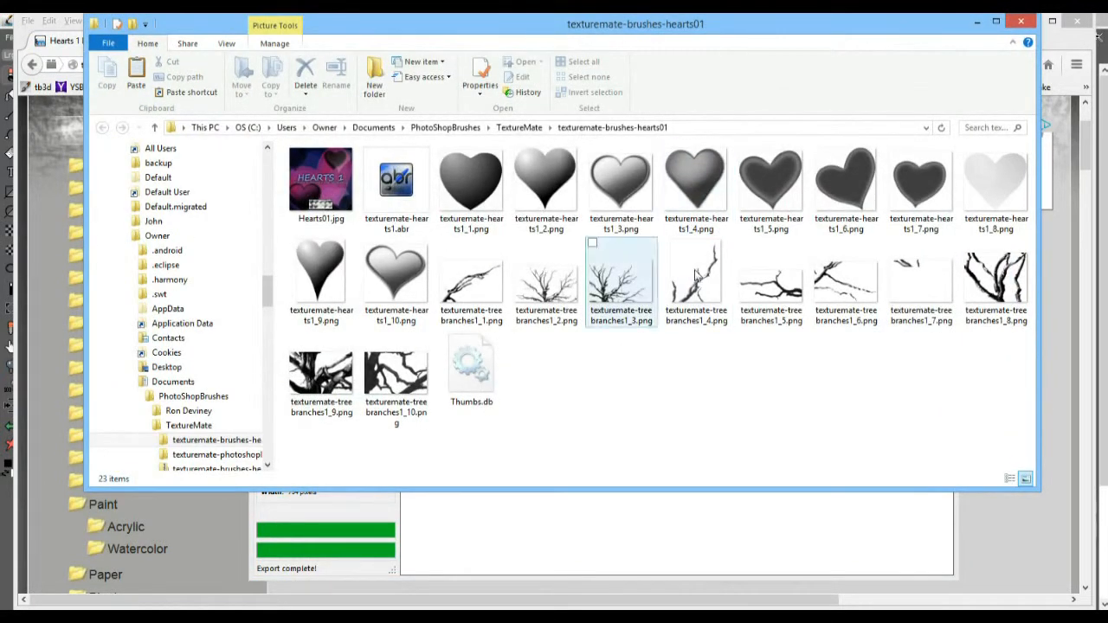
# Switch to the texturemate-brushes-hearts01 folder and check the exported tree branch and heart PNG files
pyautogui.click(482, 280)
pyautogui.click(547, 279)
pyautogui.click(653, 280)
pyautogui.click(845, 290)
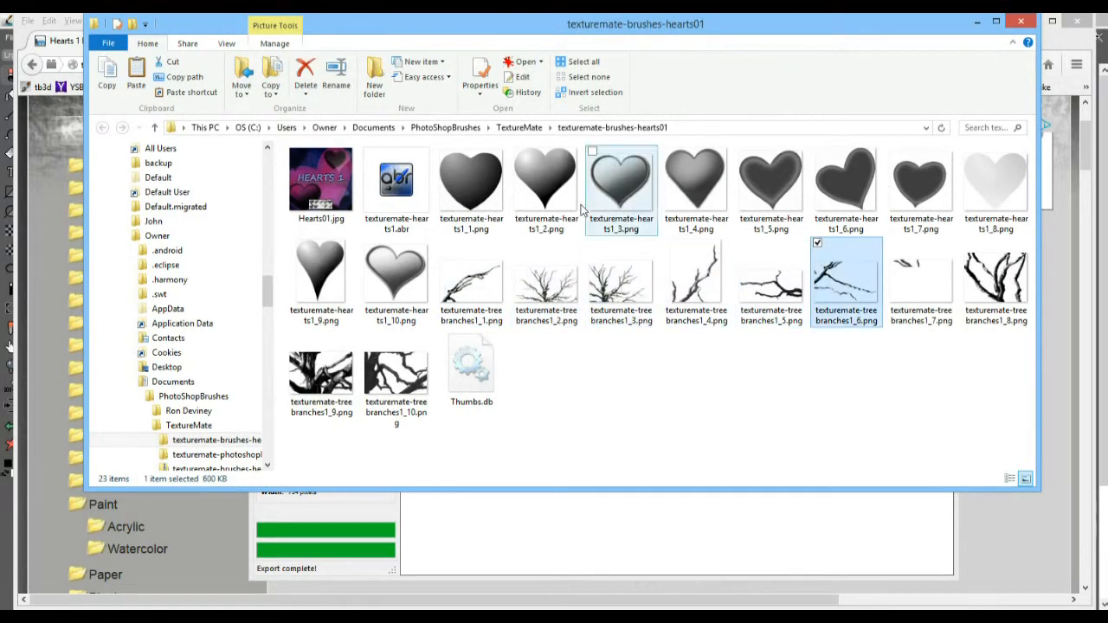
pyautogui.click(472, 186)
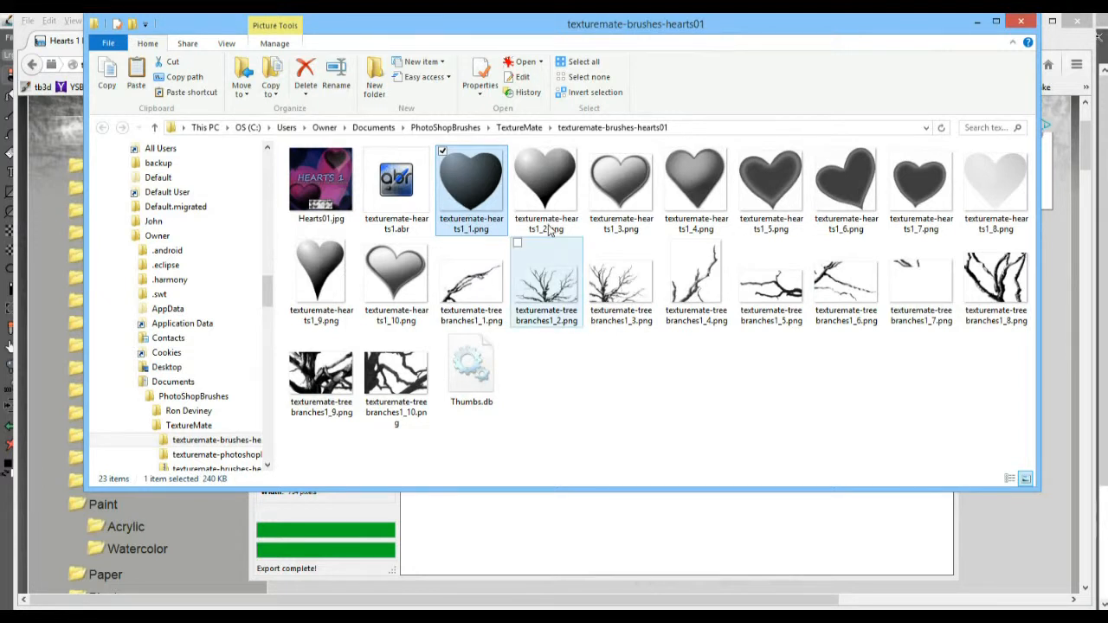
pyautogui.click(545, 186)
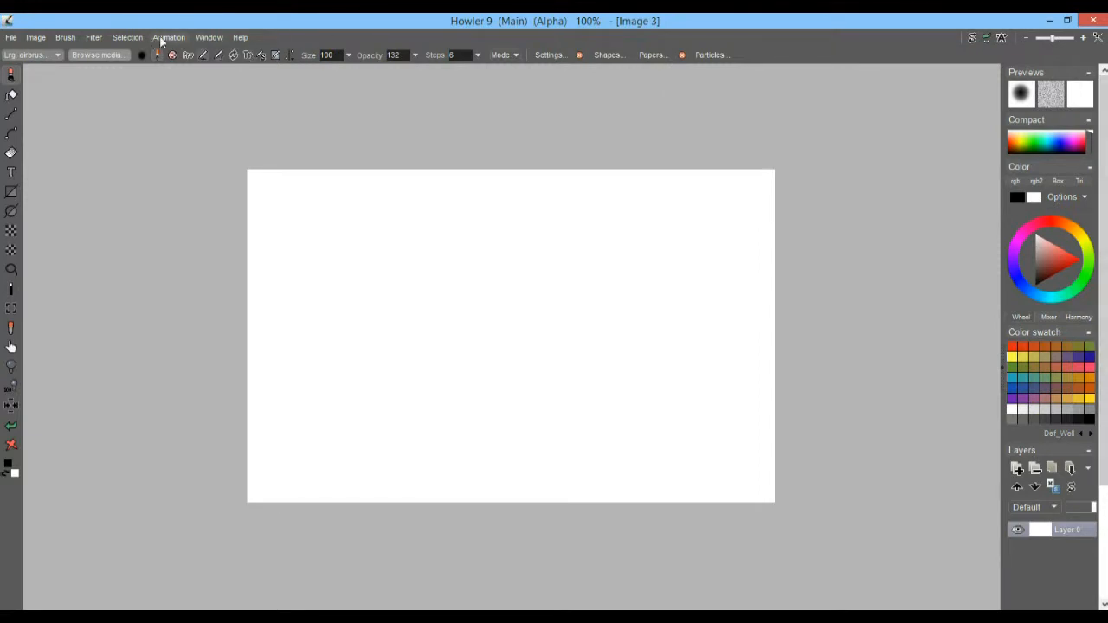
# Switch to Howler and load all the texturemate-hearts1 PNG files from Documents\PhotoShopBrushes\TextureMate\texturemate-brushes-hearts01 as an animation sequence
pyautogui.click(160, 38)
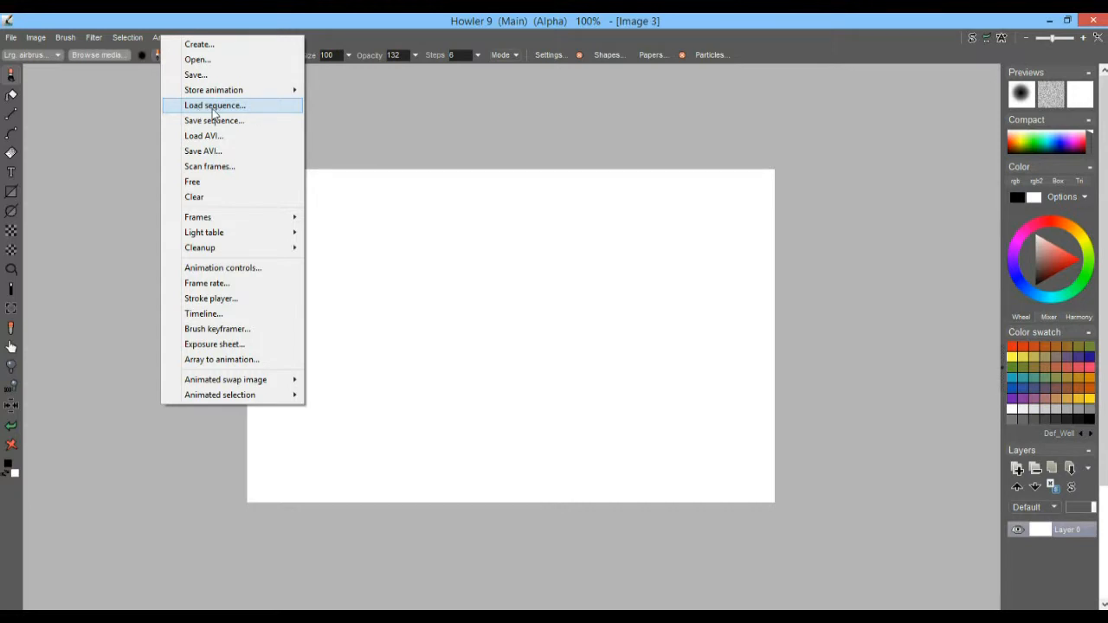
pyautogui.click(214, 108)
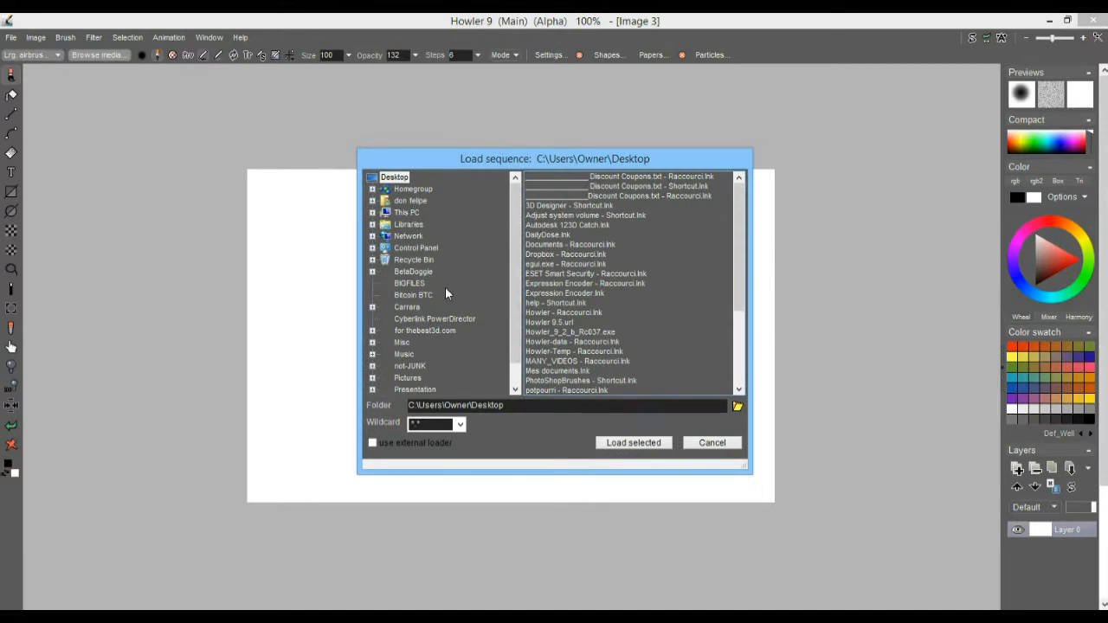
pyautogui.click(409, 201)
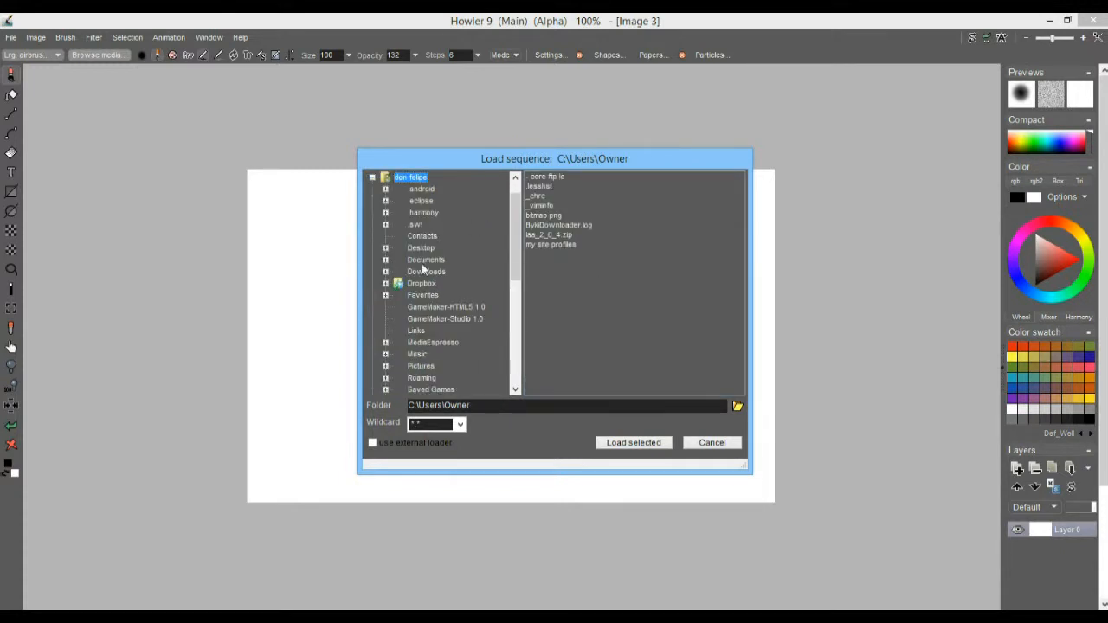
pyautogui.click(430, 264)
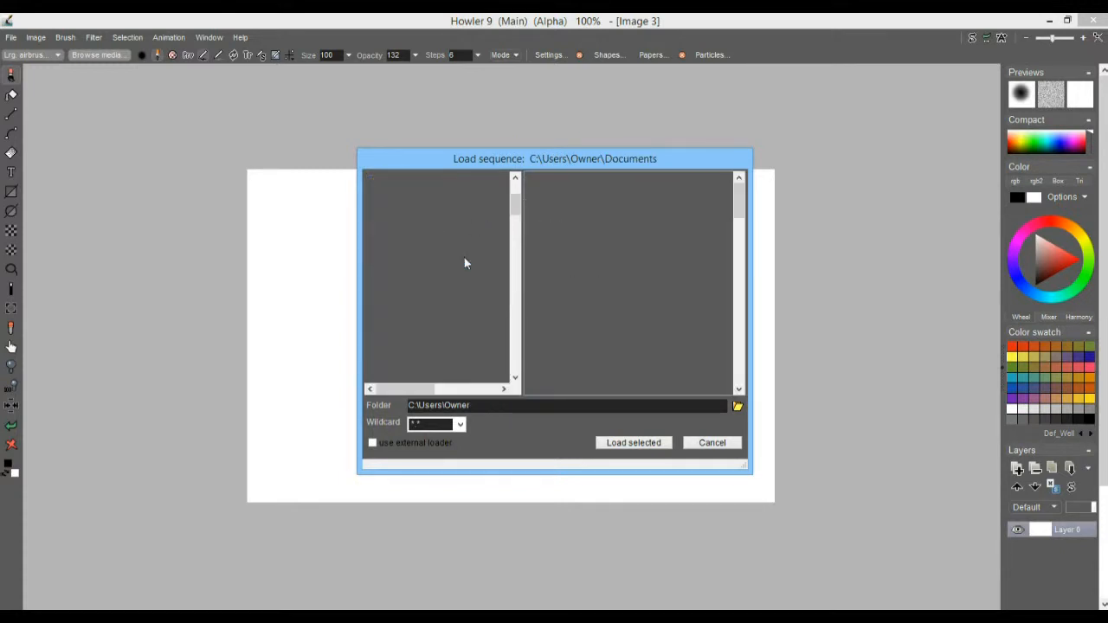
pyautogui.scroll(-10, 517, 362)
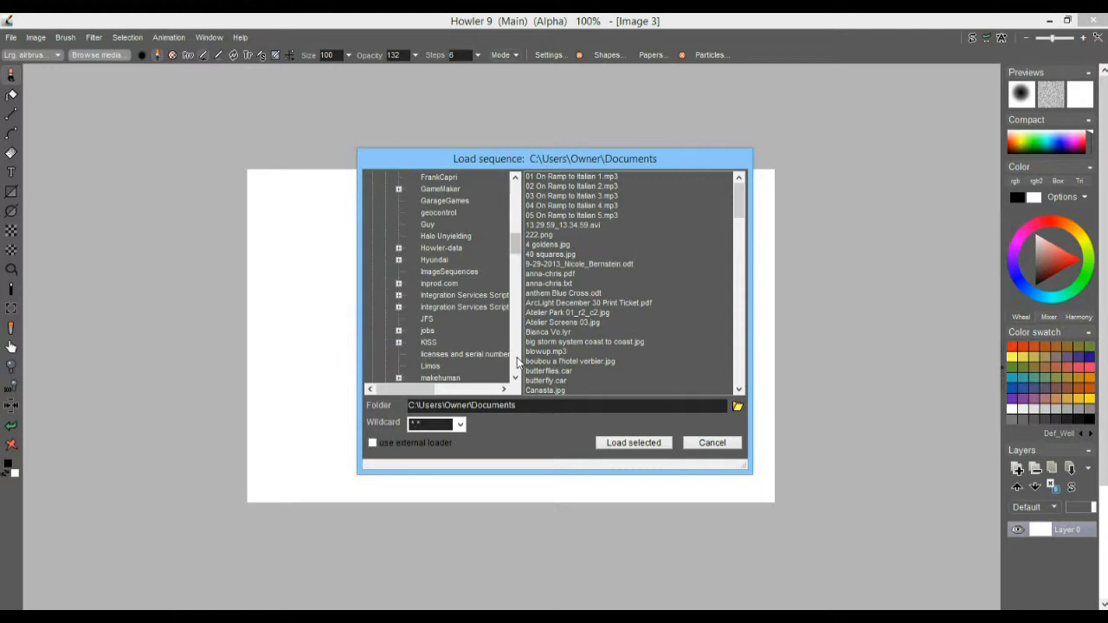
pyautogui.click(459, 320)
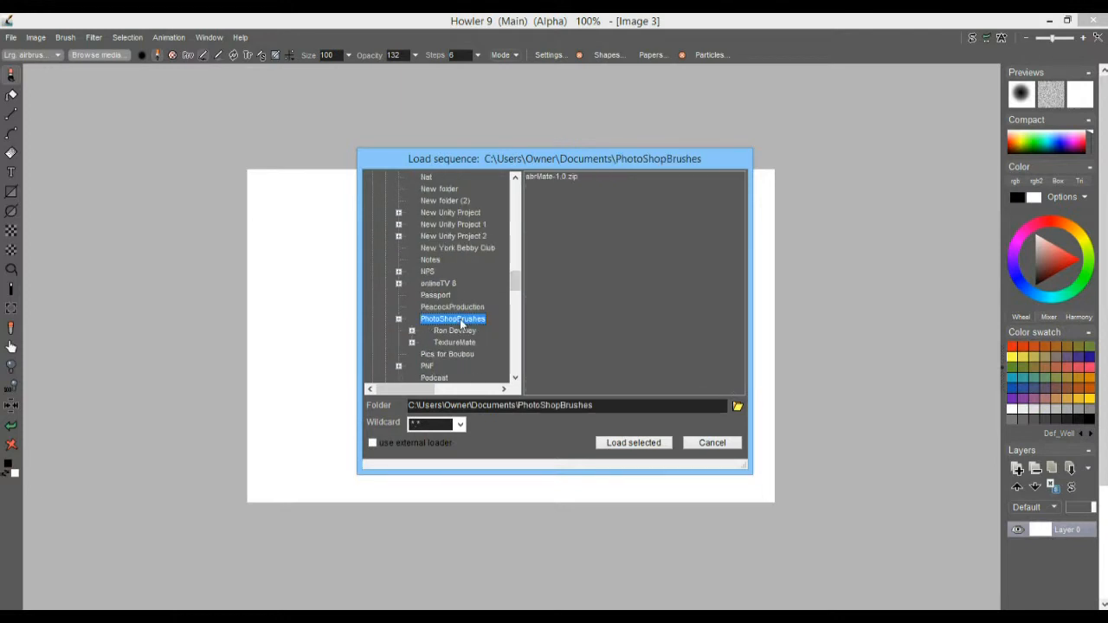
pyautogui.click(466, 342)
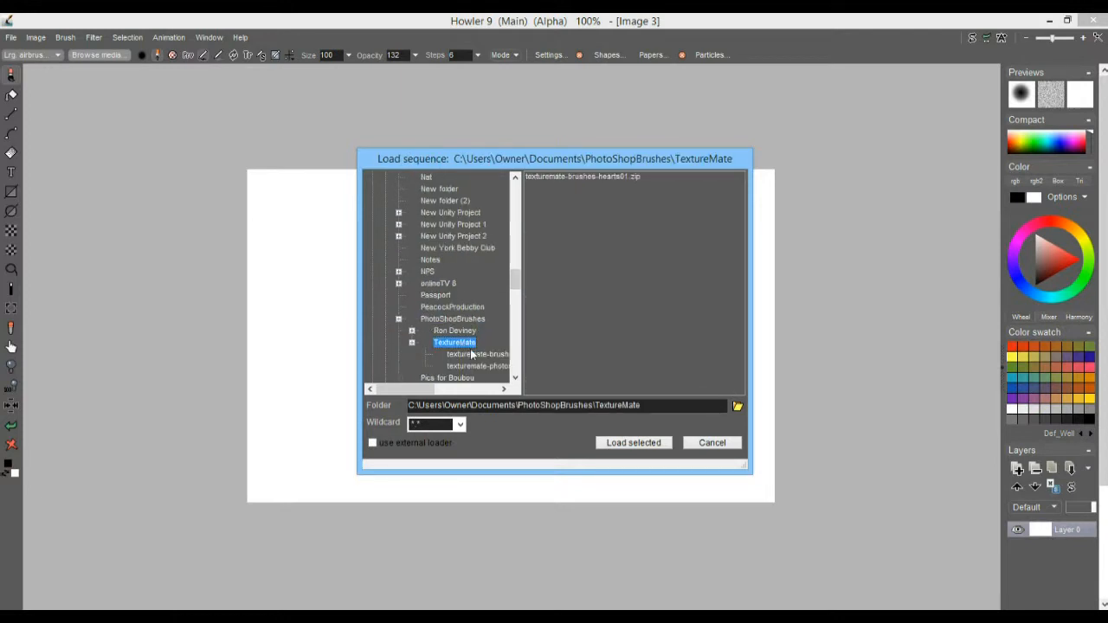
pyautogui.click(485, 356)
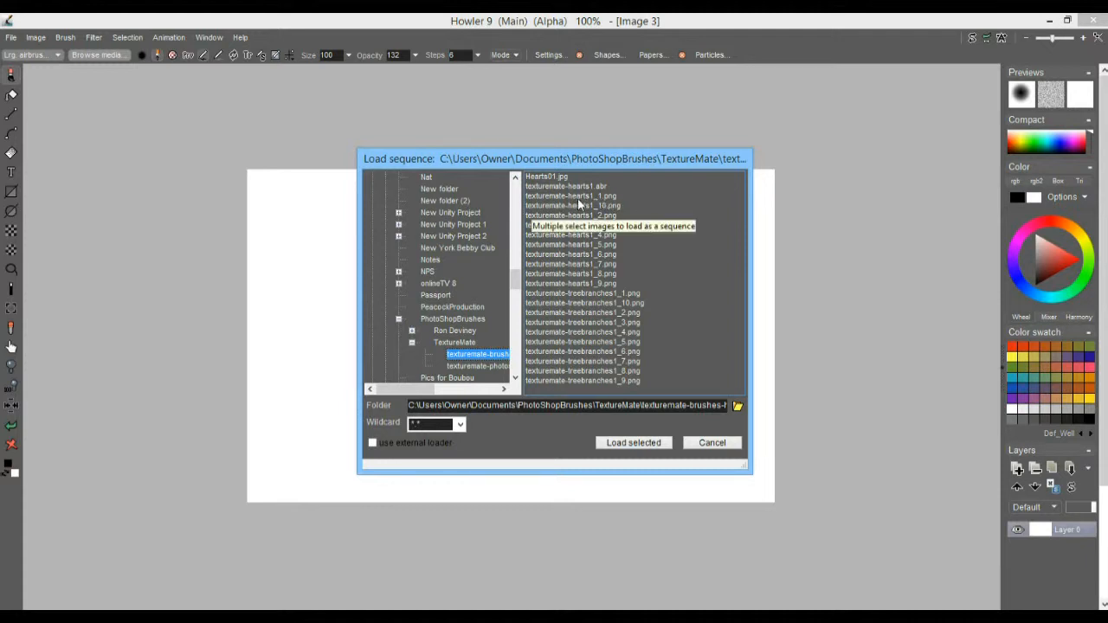
pyautogui.moveTo(582, 200); pyautogui.dragTo(585, 286)
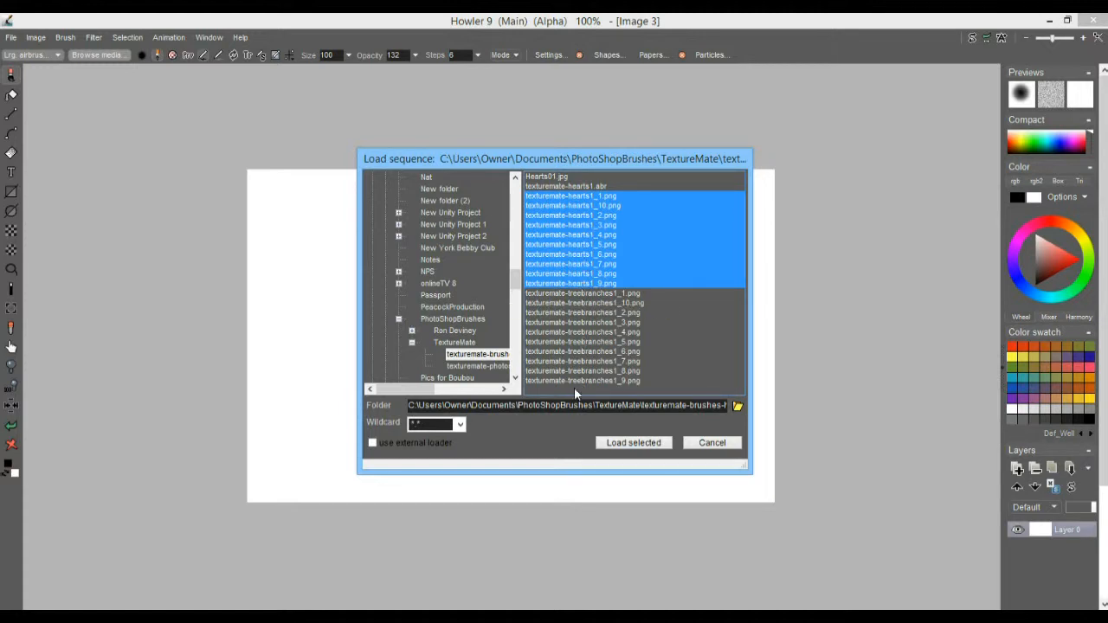
pyautogui.click(642, 446)
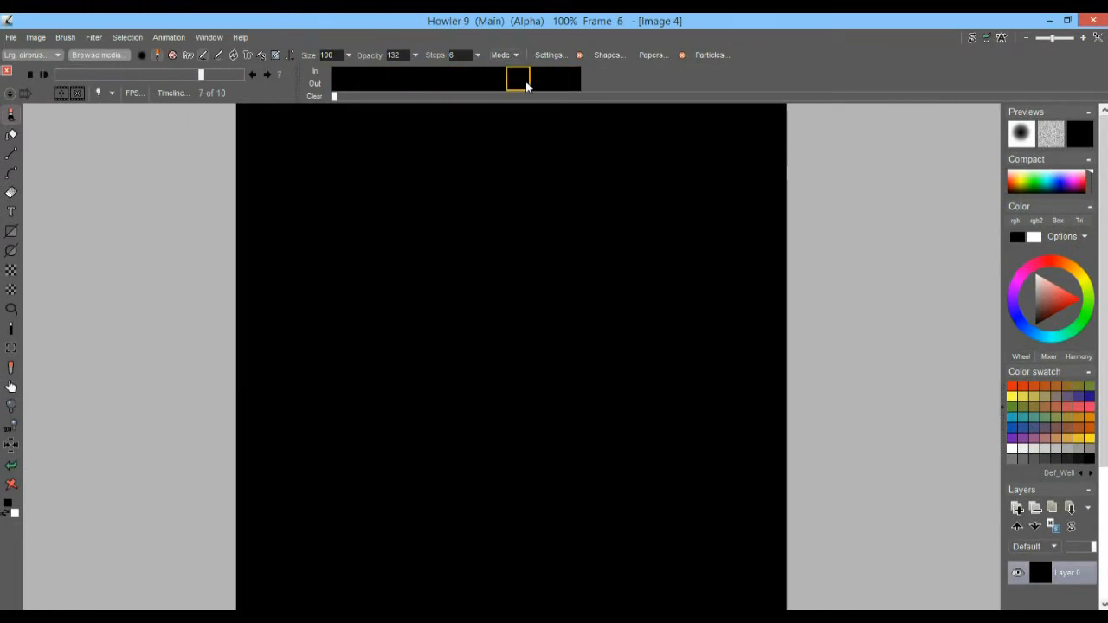
# Scrub through the frames of the loaded heart sequence, dismiss the Firefox update notice and return to frame 0
pyautogui.click(363, 78)
pyautogui.click(343, 78)
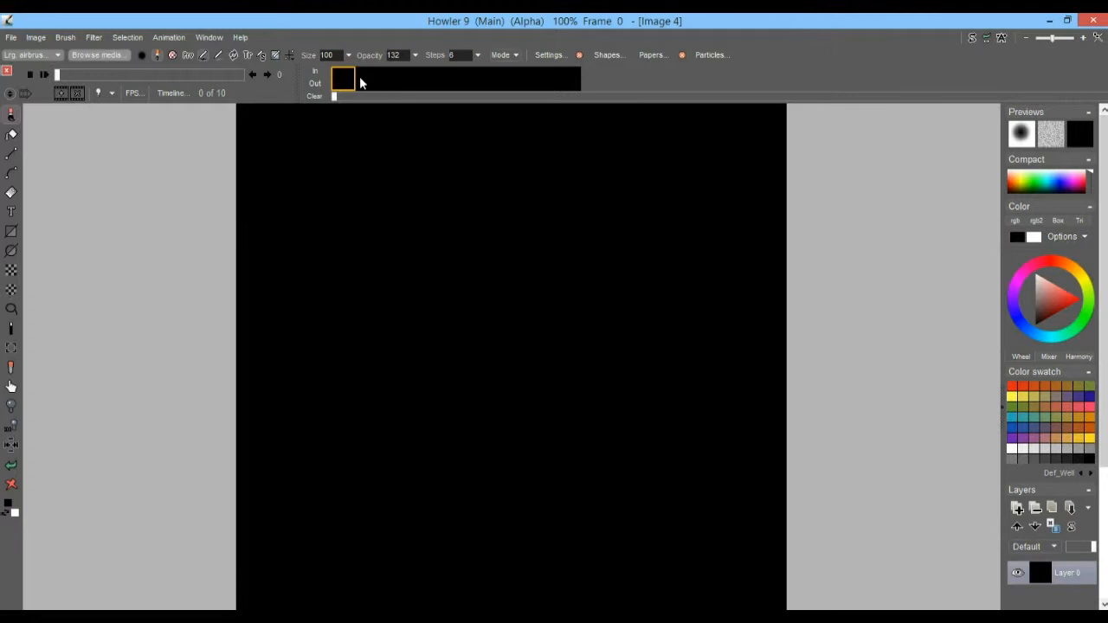
pyautogui.moveTo(364, 83); pyautogui.dragTo(557, 90)
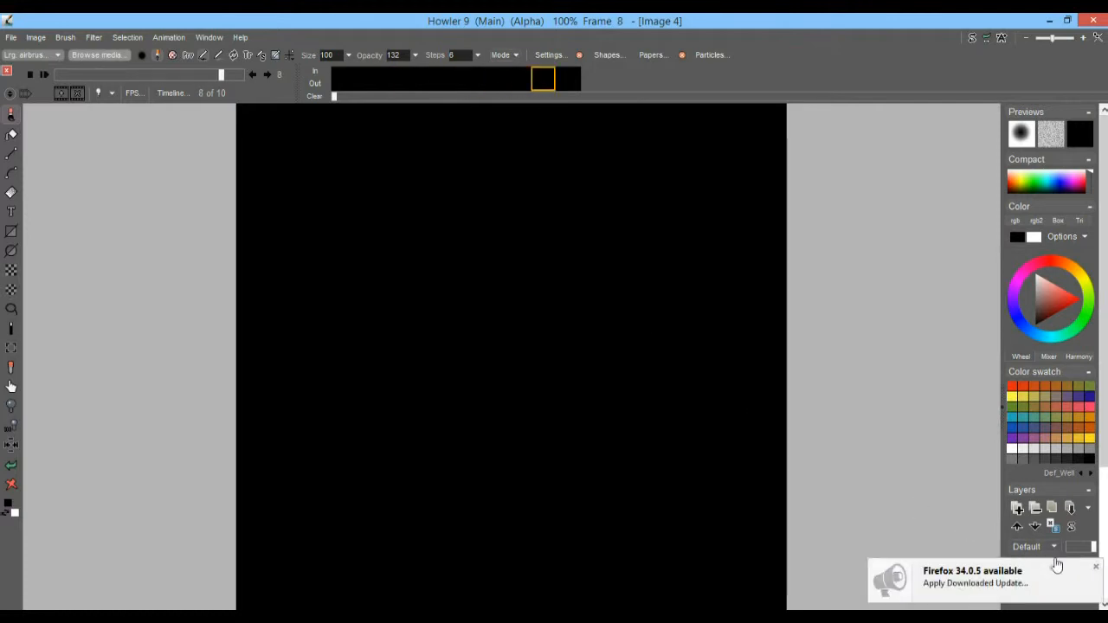
pyautogui.click(1097, 567)
pyautogui.moveTo(336, 84)
pyautogui.mouseDown()
pyautogui.moveTo(532, 79)
pyautogui.moveTo(337, 84)
pyautogui.mouseUp()
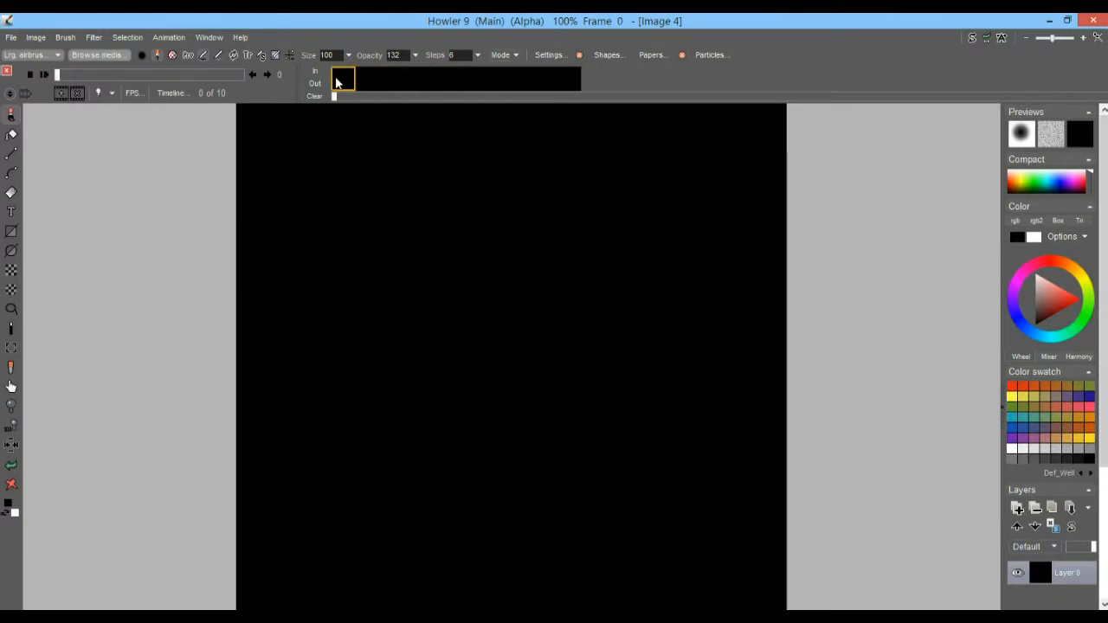
# Turn off the alpha selection for the loaded heart sequence
pyautogui.click(127, 38)
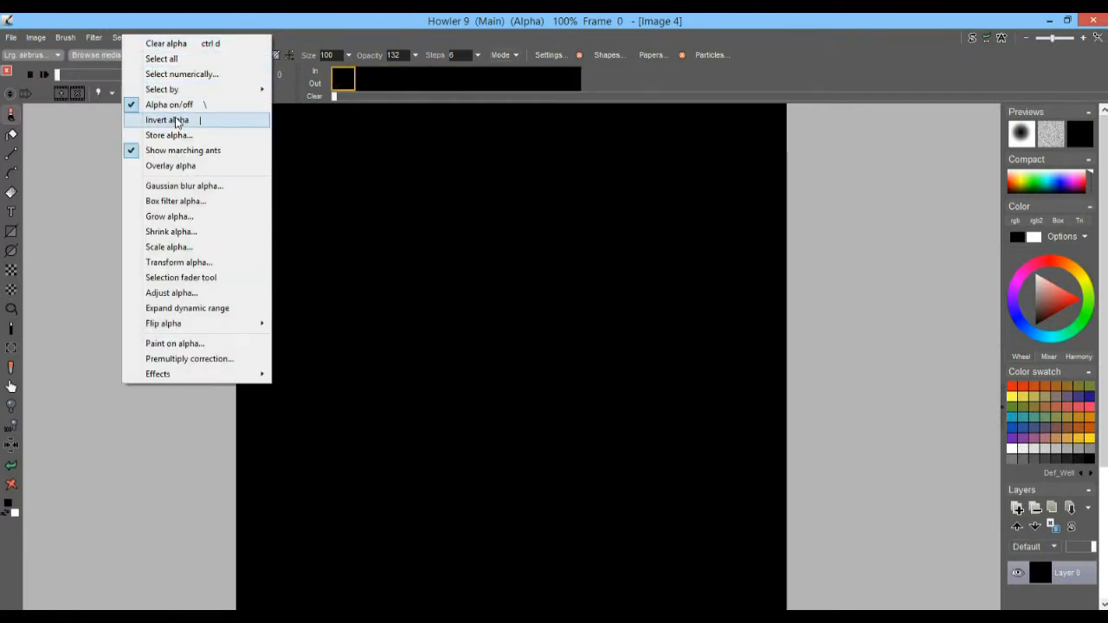
pyautogui.click(173, 104)
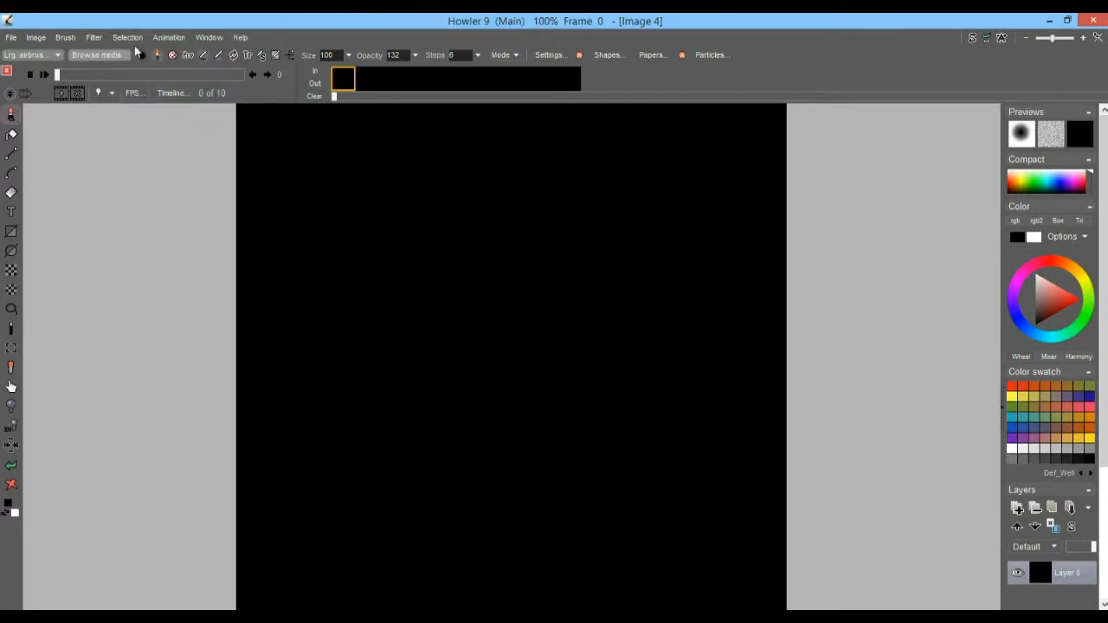
pyautogui.click(168, 38)
pyautogui.moveTo(130, 38)
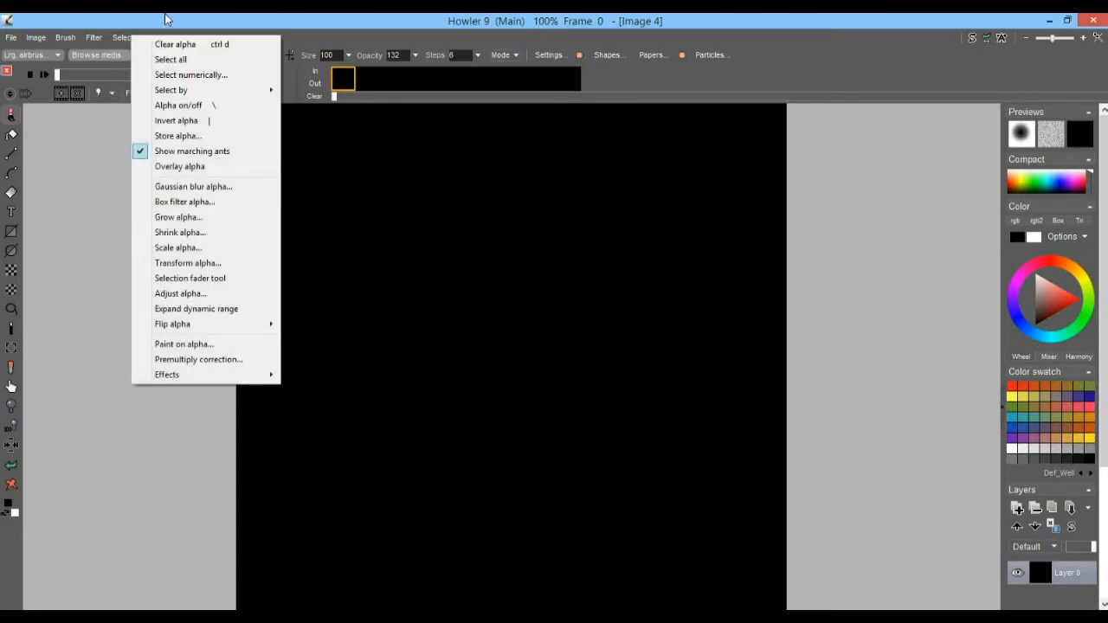
pyautogui.click(169, 19)
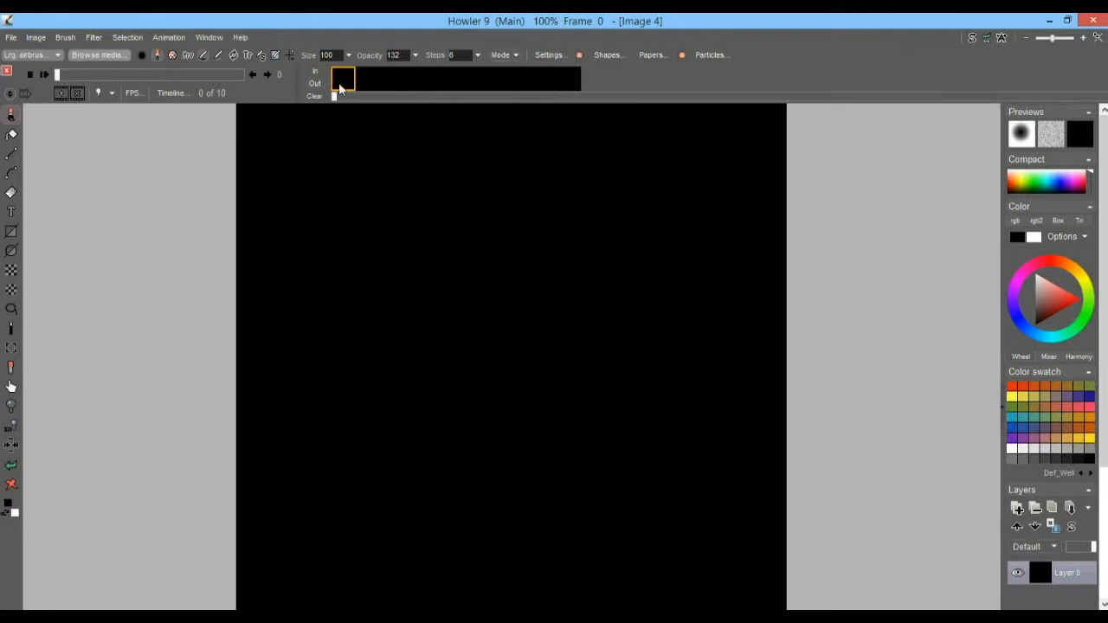
# Close the animation timeline strip and free the loaded animation
pyautogui.click(8, 74)
pyautogui.click(170, 38)
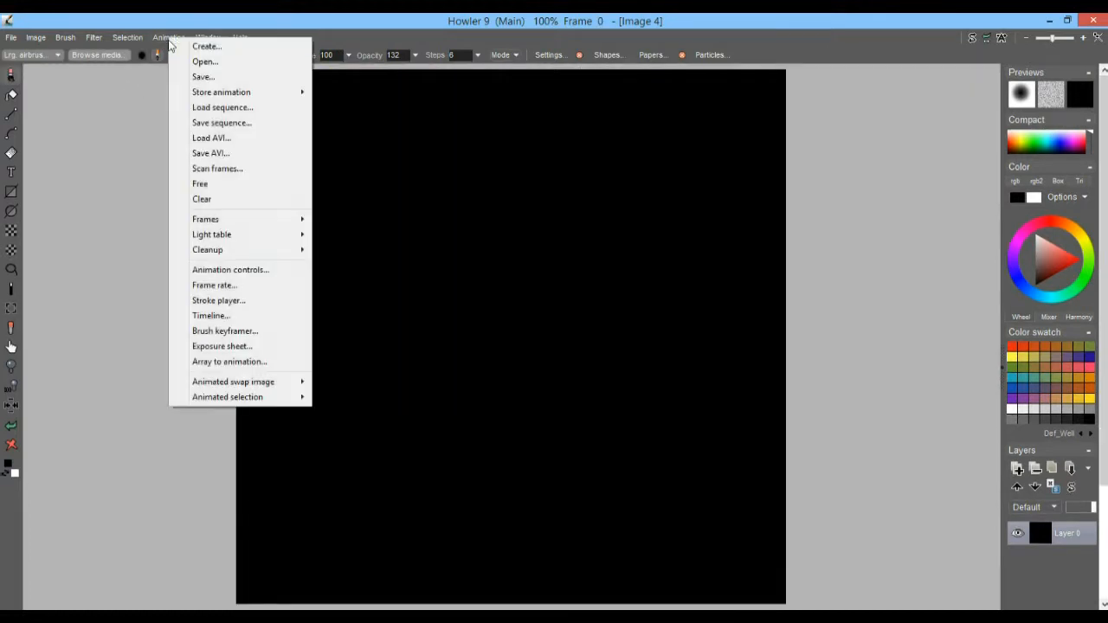
pyautogui.click(201, 185)
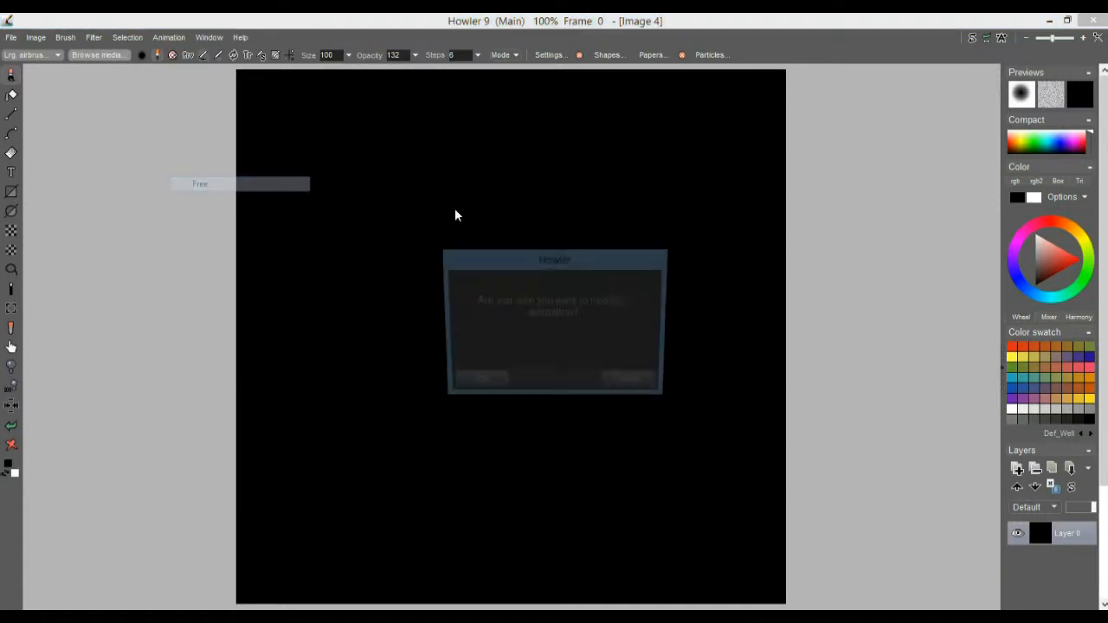
pyautogui.click(478, 384)
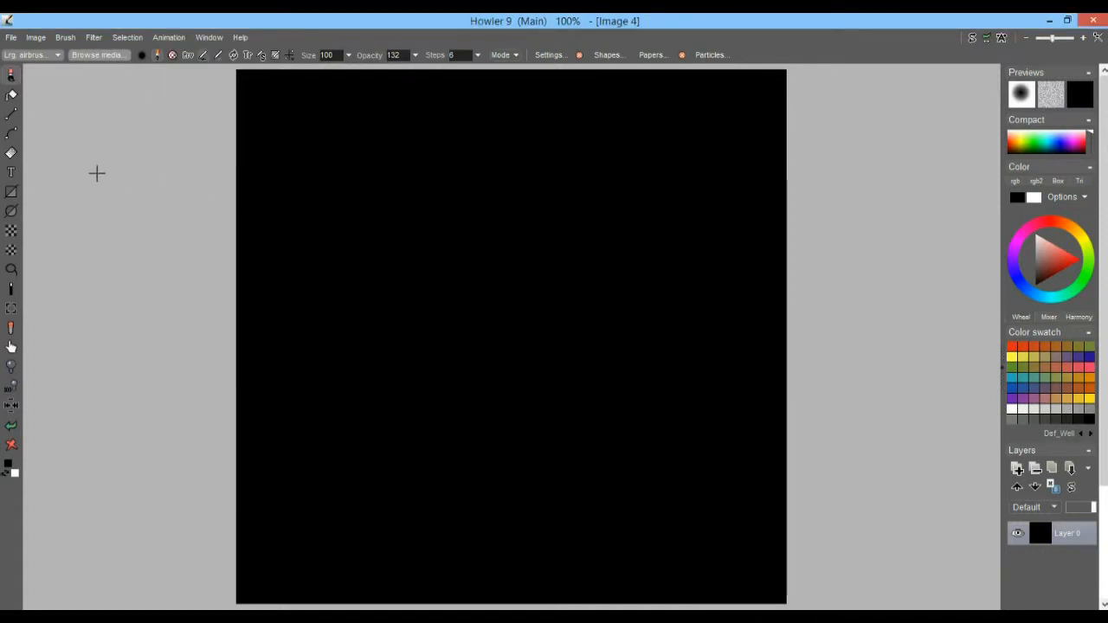
# Open texturemate-hearts1_1.png from the texturemate-brushes-hearts01 folder as a custom brush
pyautogui.click(66, 38)
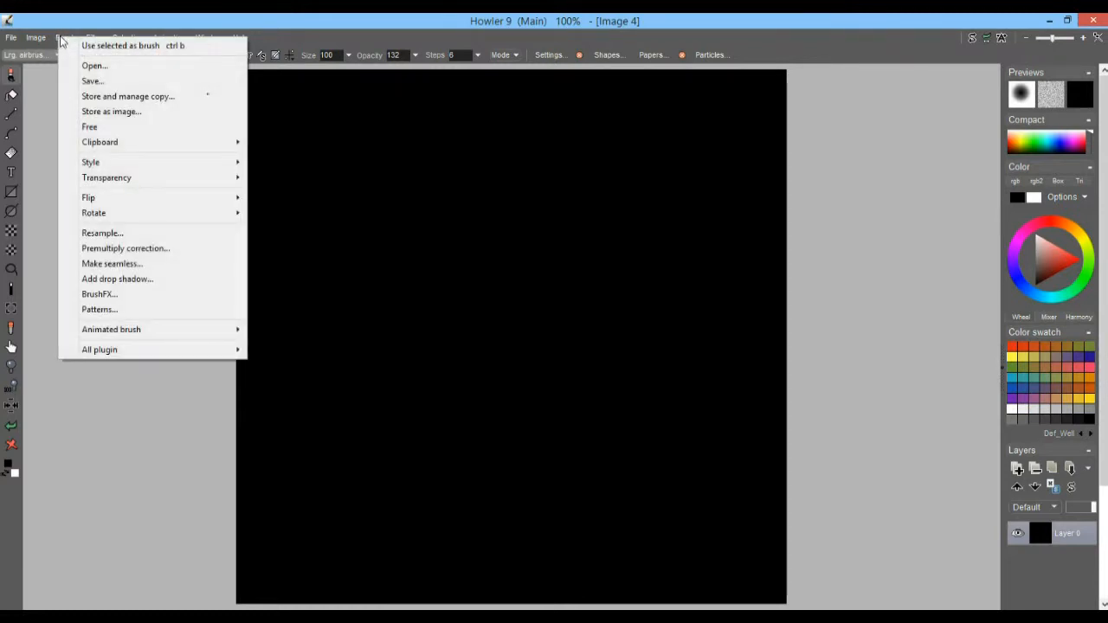
pyautogui.click(98, 69)
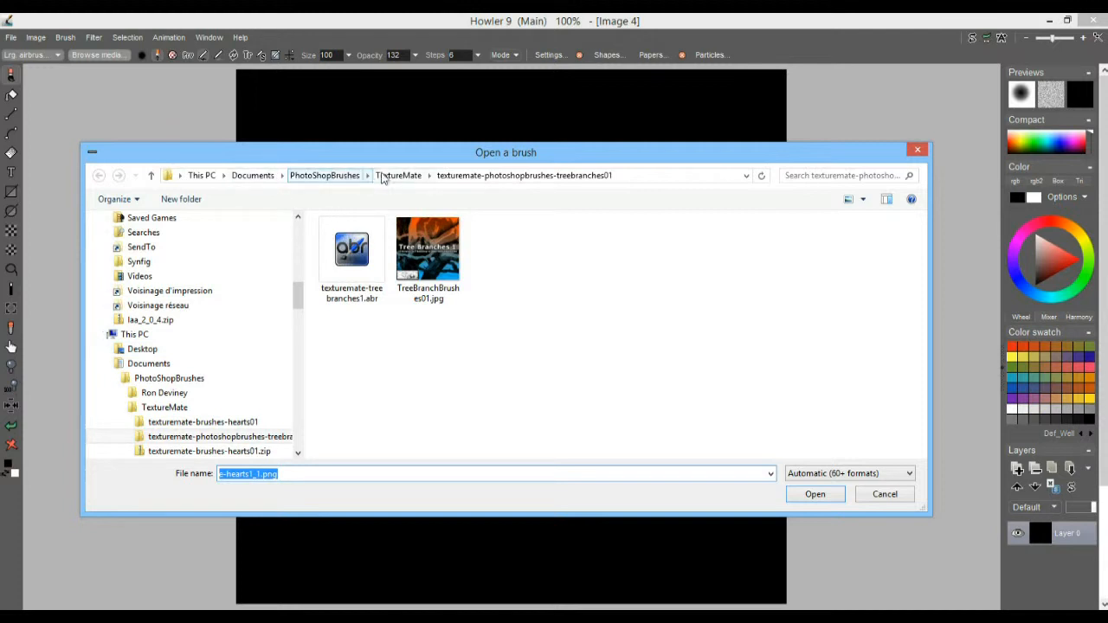
pyautogui.click(387, 177)
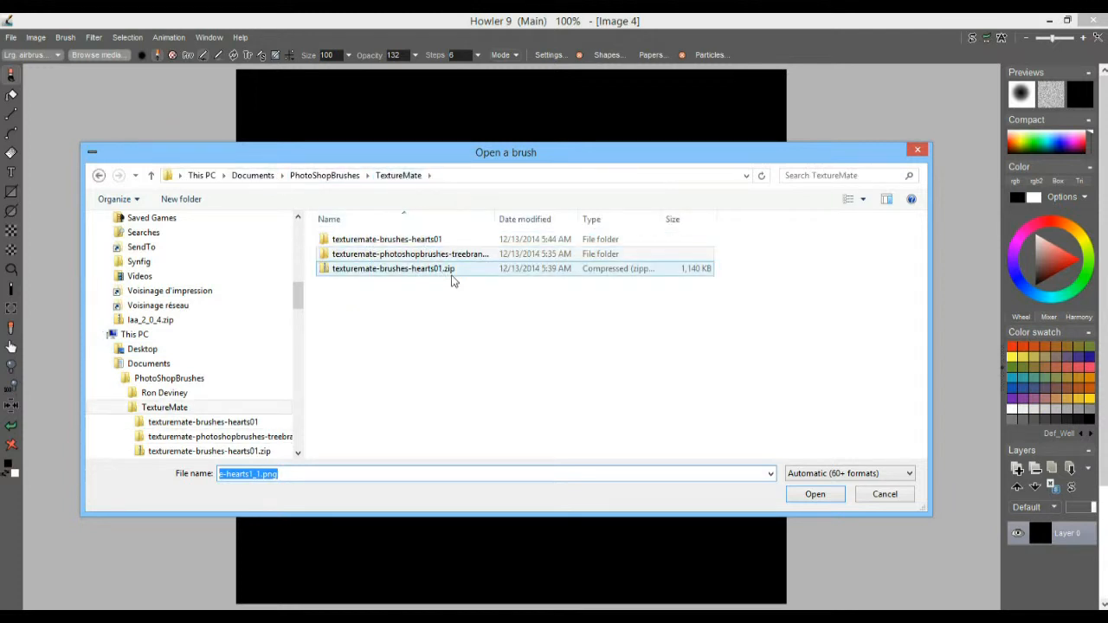
pyautogui.doubleClick(409, 246)
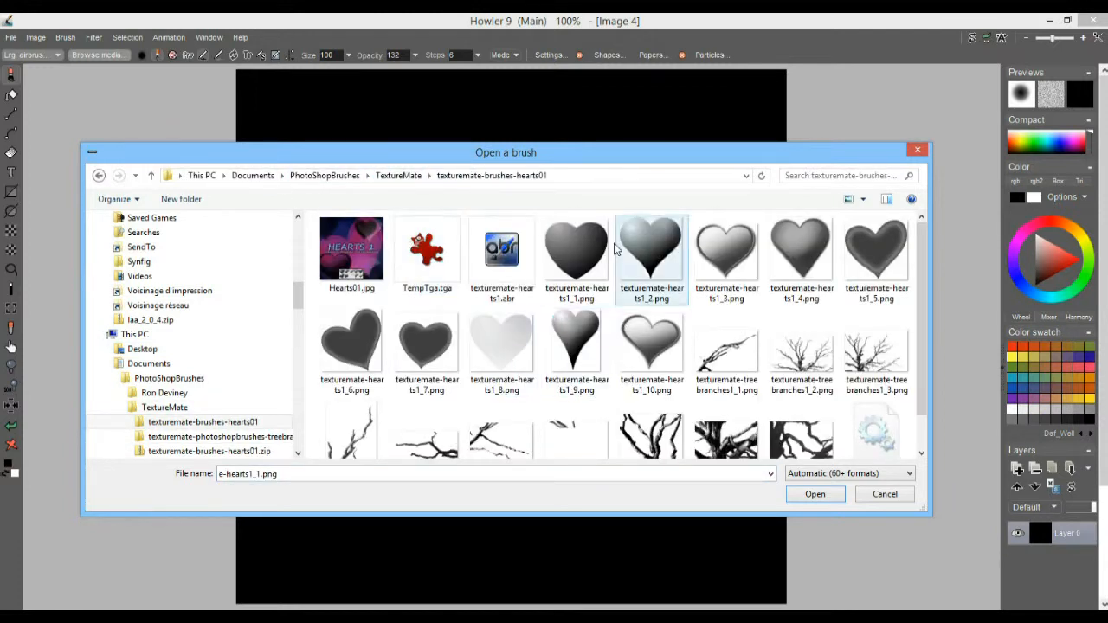
pyautogui.moveTo(545, 156); pyautogui.dragTo(524, 91)
pyautogui.click(544, 181)
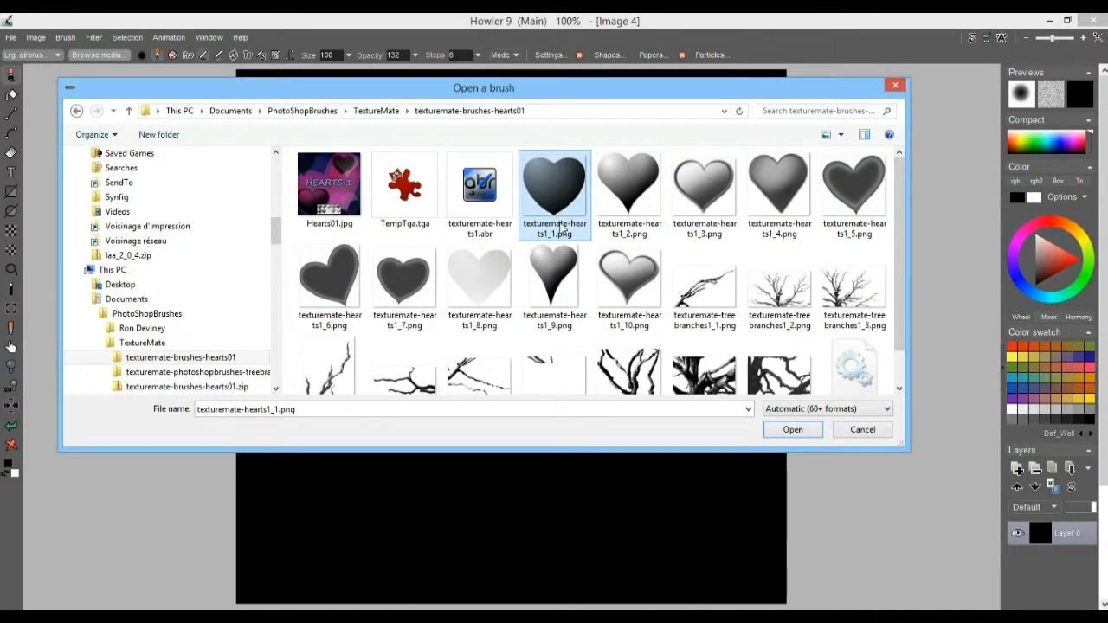
pyautogui.click(795, 431)
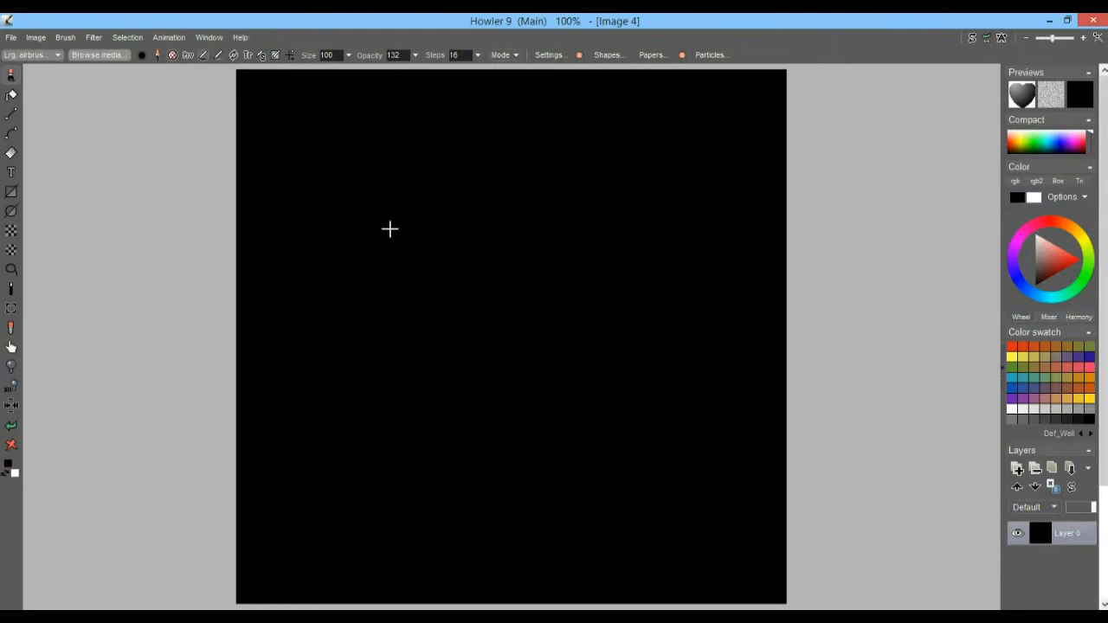
# Store a copy of the black canvas image in a small preview window and enlarge that window
pyautogui.click(35, 38)
pyautogui.click(96, 124)
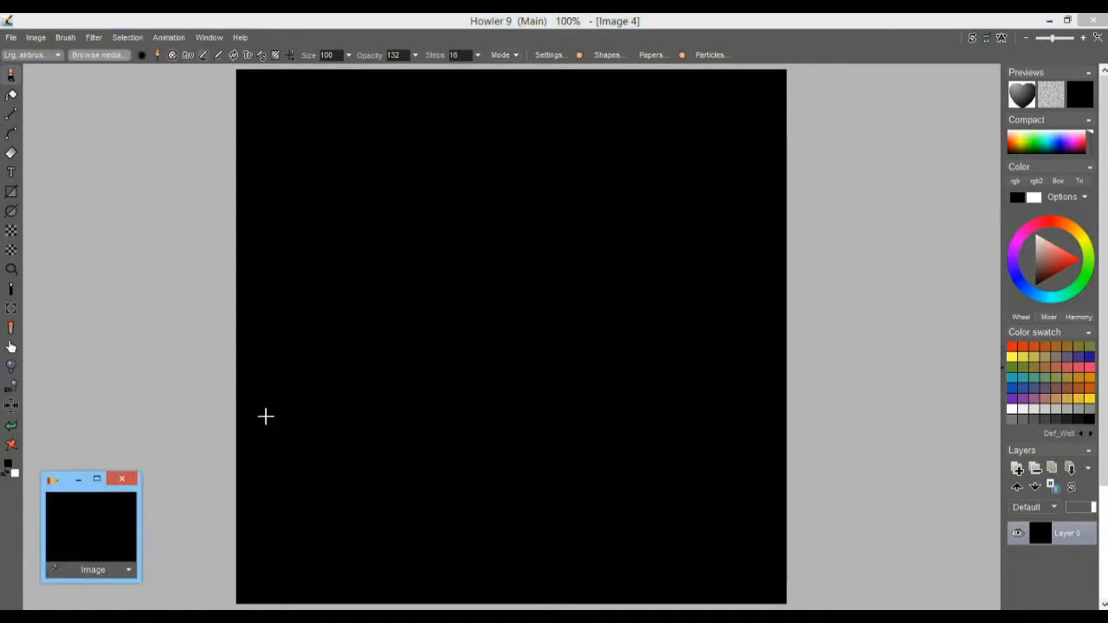
pyautogui.moveTo(143, 470); pyautogui.dragTo(188, 429)
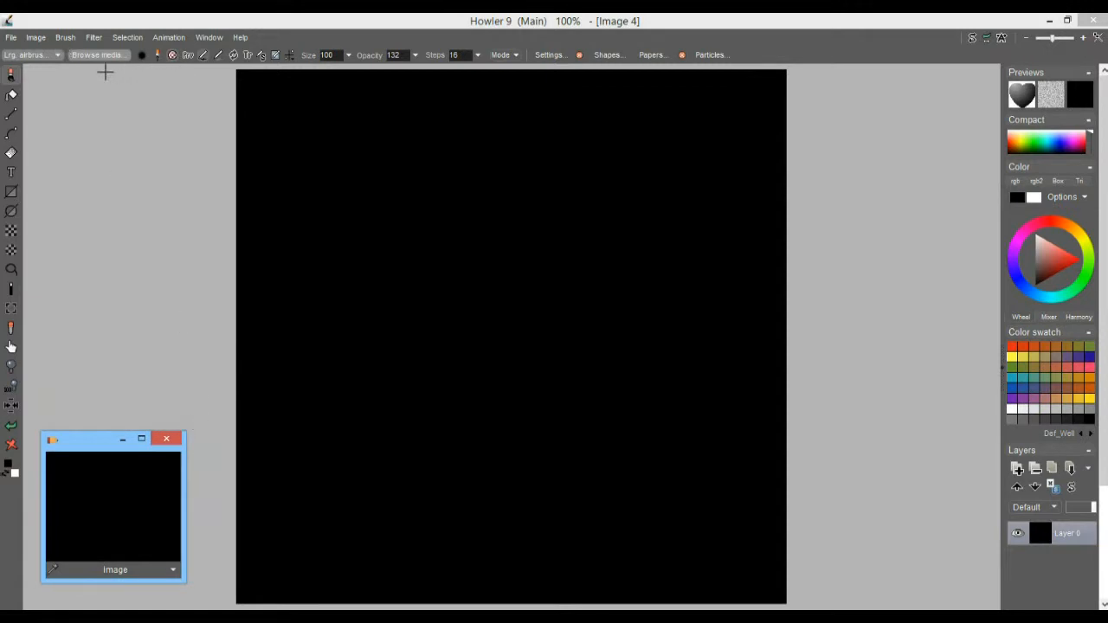
# Store the current alpha in its own window beside the canvas and turn the alpha selection on
pyautogui.click(130, 38)
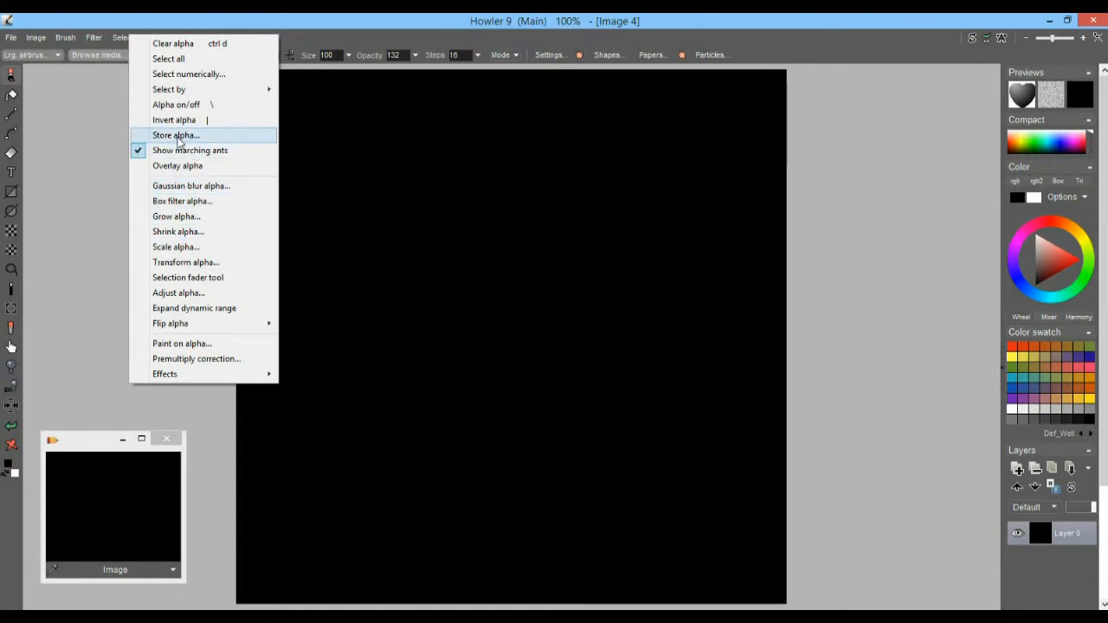
pyautogui.click(177, 136)
pyautogui.moveTo(334, 489); pyautogui.dragTo(865, 318)
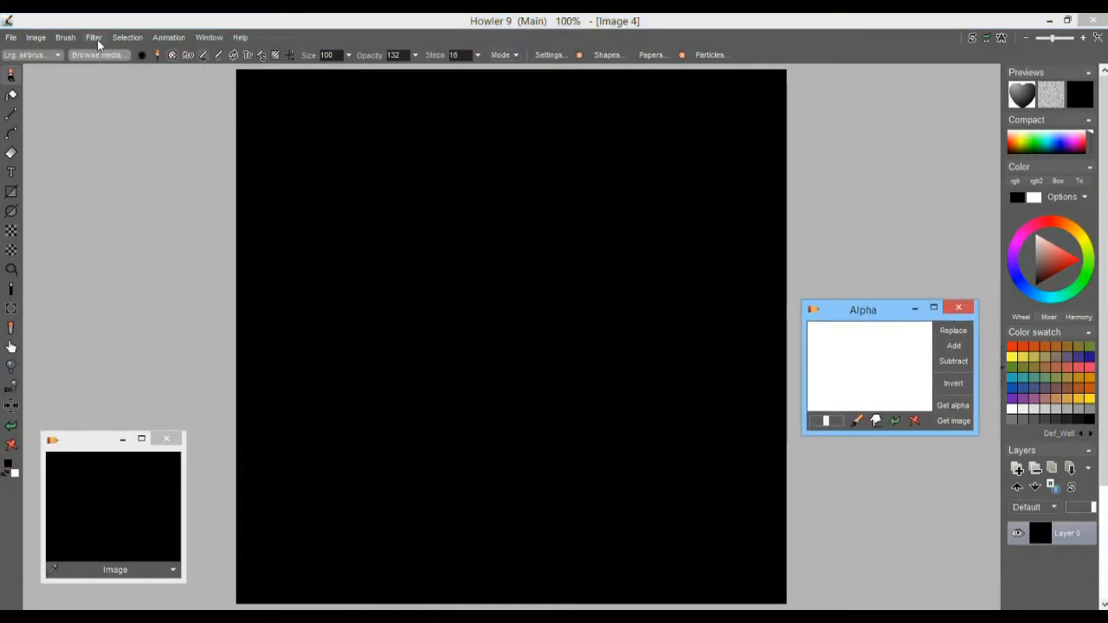
pyautogui.click(126, 38)
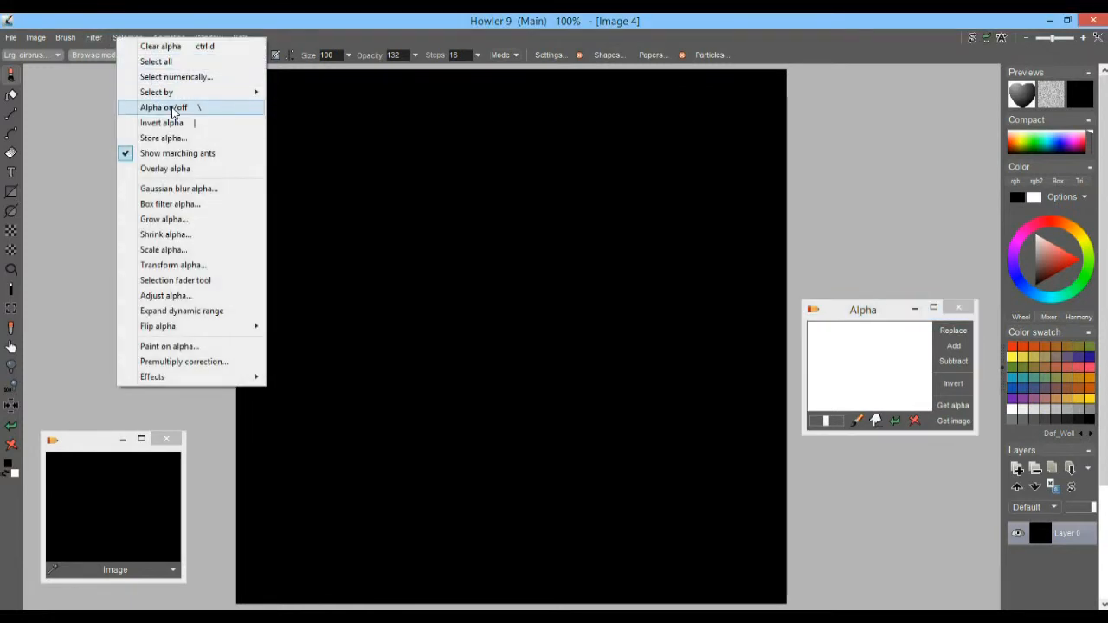
pyautogui.click(172, 108)
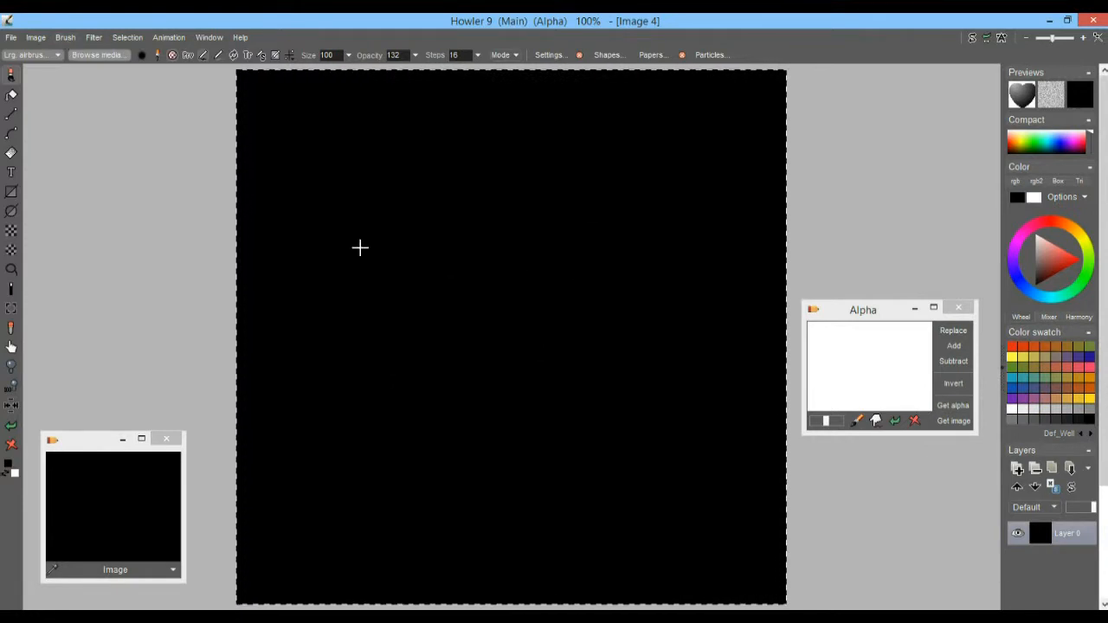
pyautogui.click(65, 37)
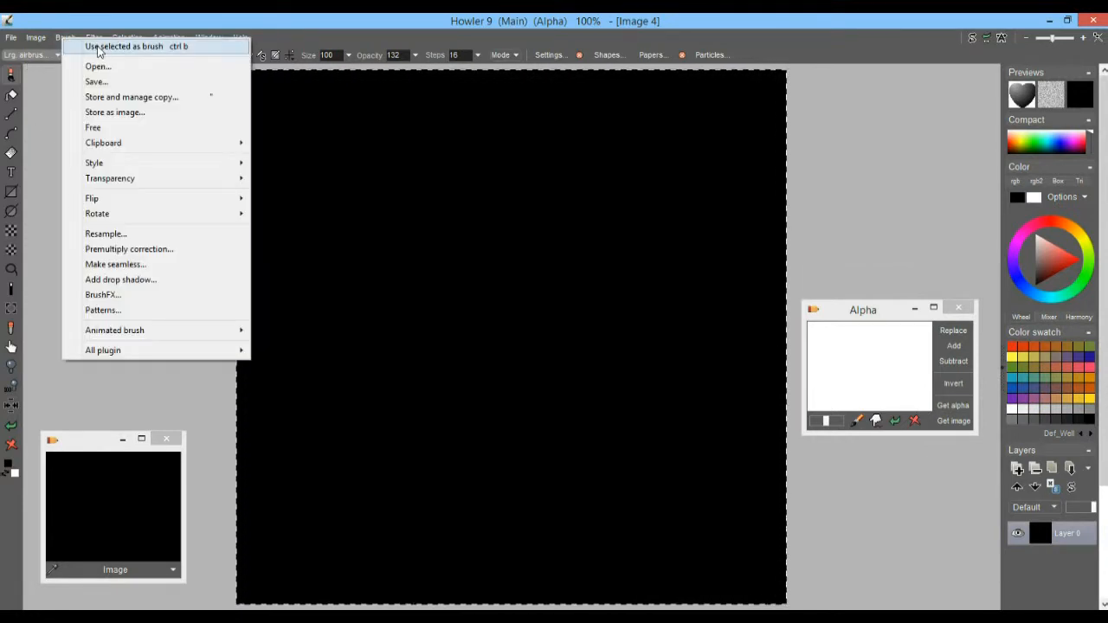
pyautogui.click(71, 25)
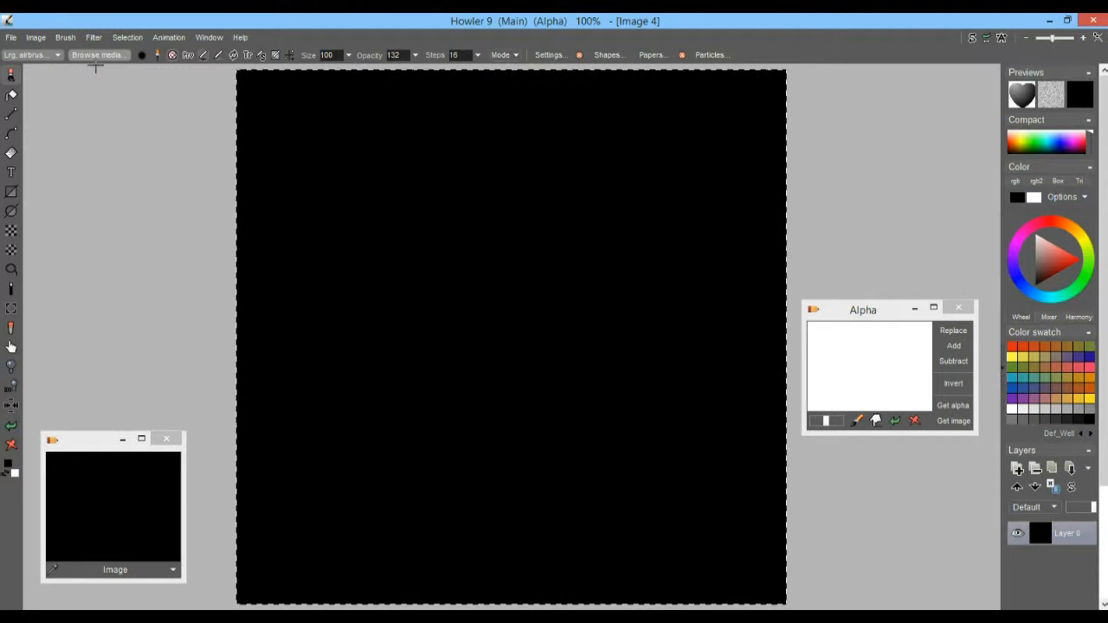
# Store a managed copy of the heart brush and store the brush as an image, placing both windows beside the canvas
pyautogui.click(65, 38)
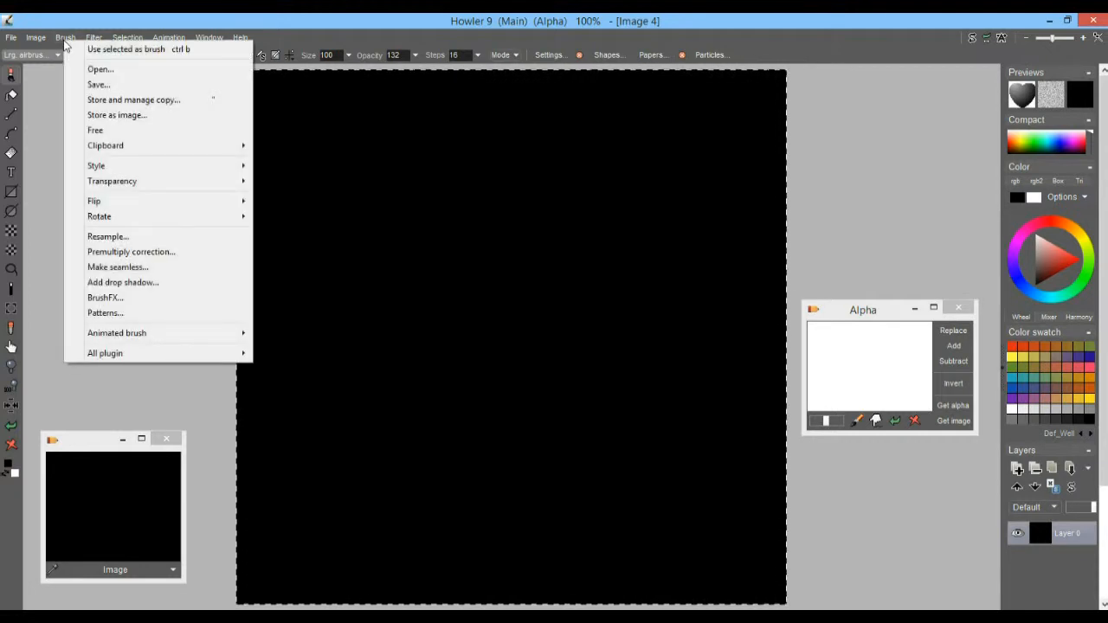
pyautogui.click(109, 101)
pyautogui.moveTo(954, 215); pyautogui.dragTo(888, 91)
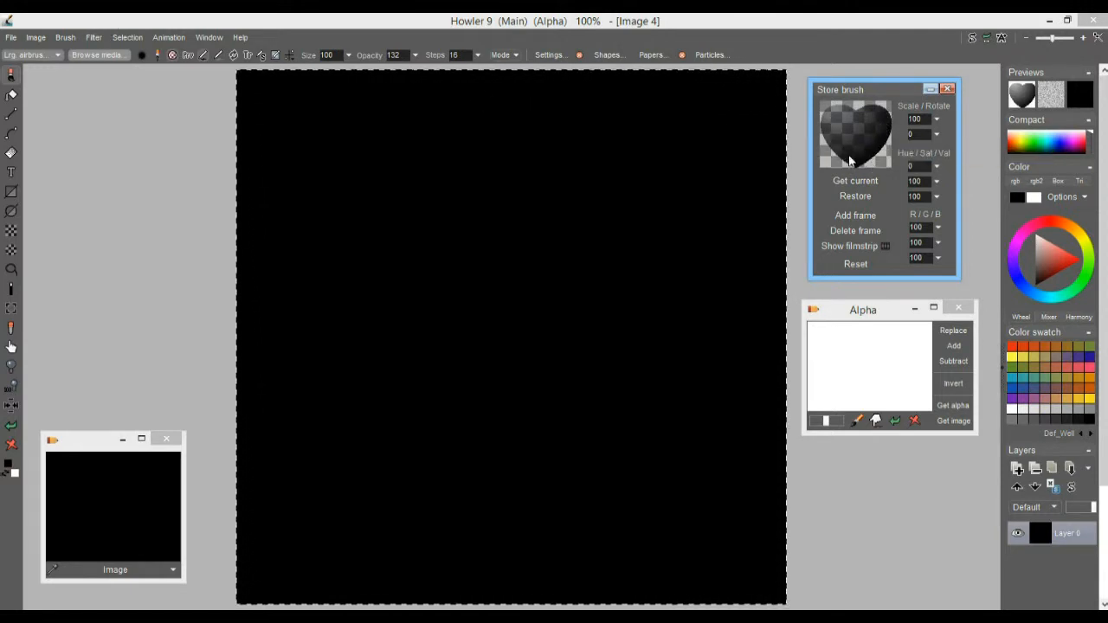
pyautogui.click(64, 37)
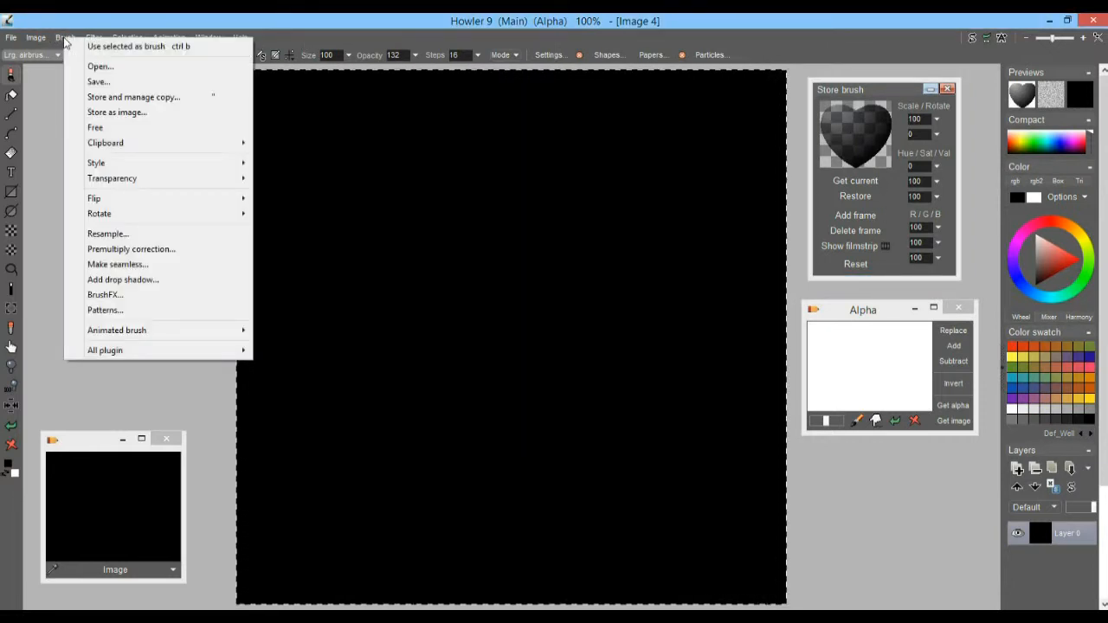
pyautogui.click(110, 114)
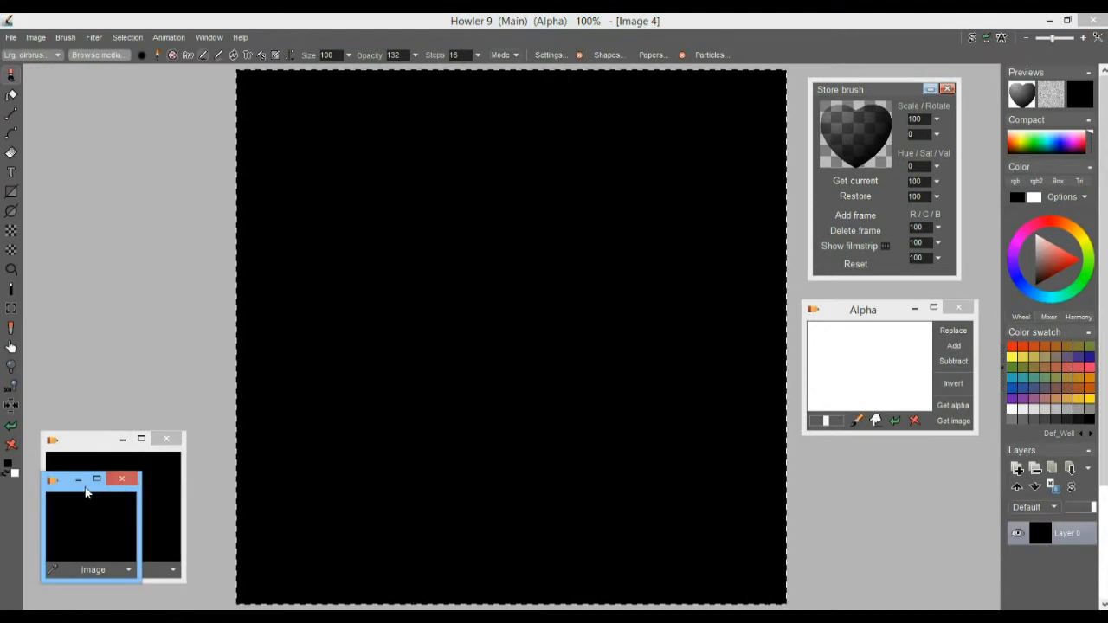
pyautogui.moveTo(73, 475)
pyautogui.mouseDown()
pyautogui.moveTo(67, 441)
pyautogui.moveTo(102, 136)
pyautogui.moveTo(73, 104)
pyautogui.mouseUp()
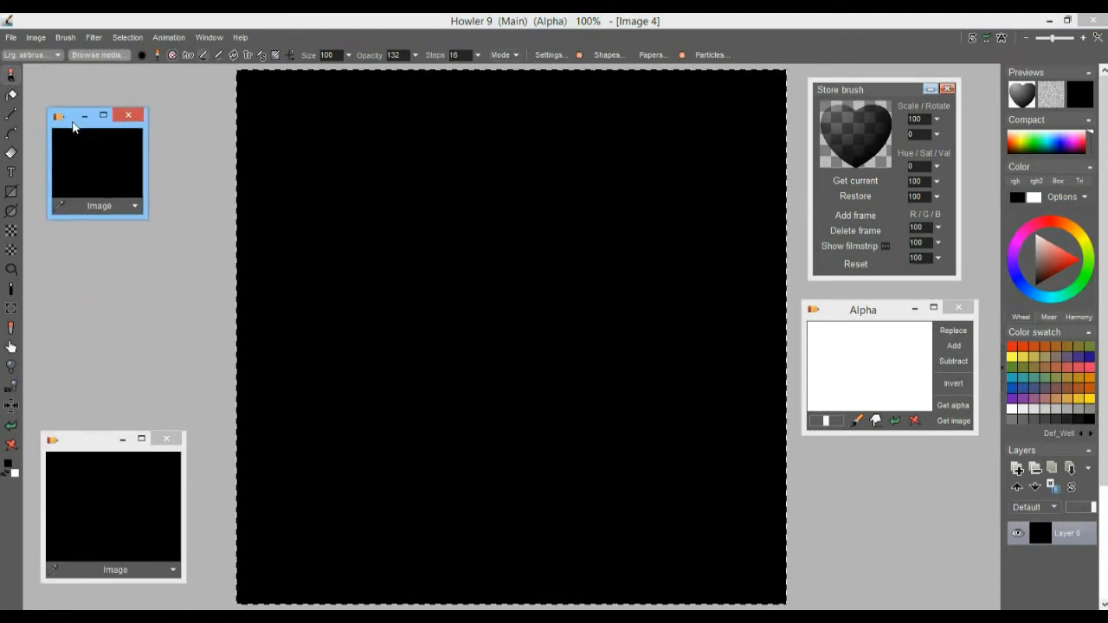
# Replace the canvas alpha with the one from the stored heart brush image
pyautogui.click(134, 209)
pyautogui.click(85, 168)
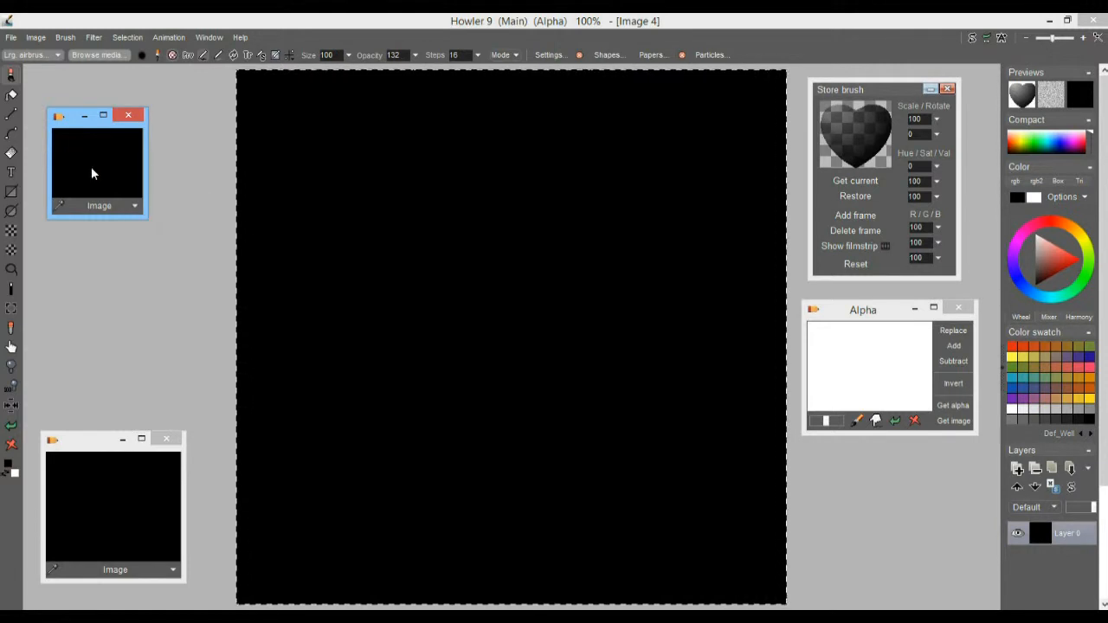
pyautogui.click(134, 206)
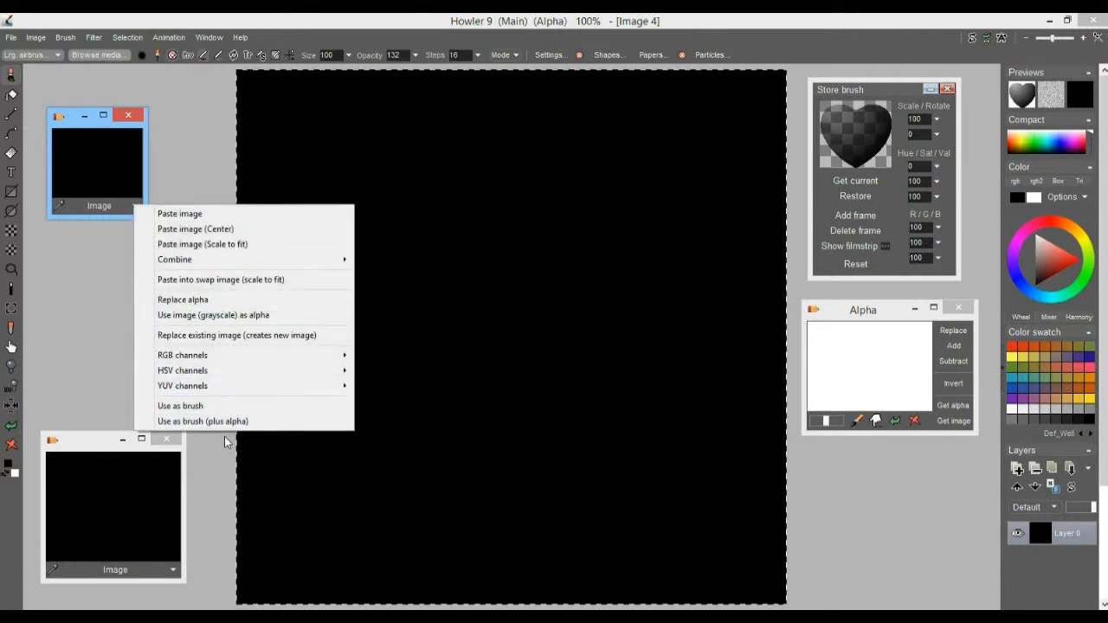
pyautogui.click(188, 303)
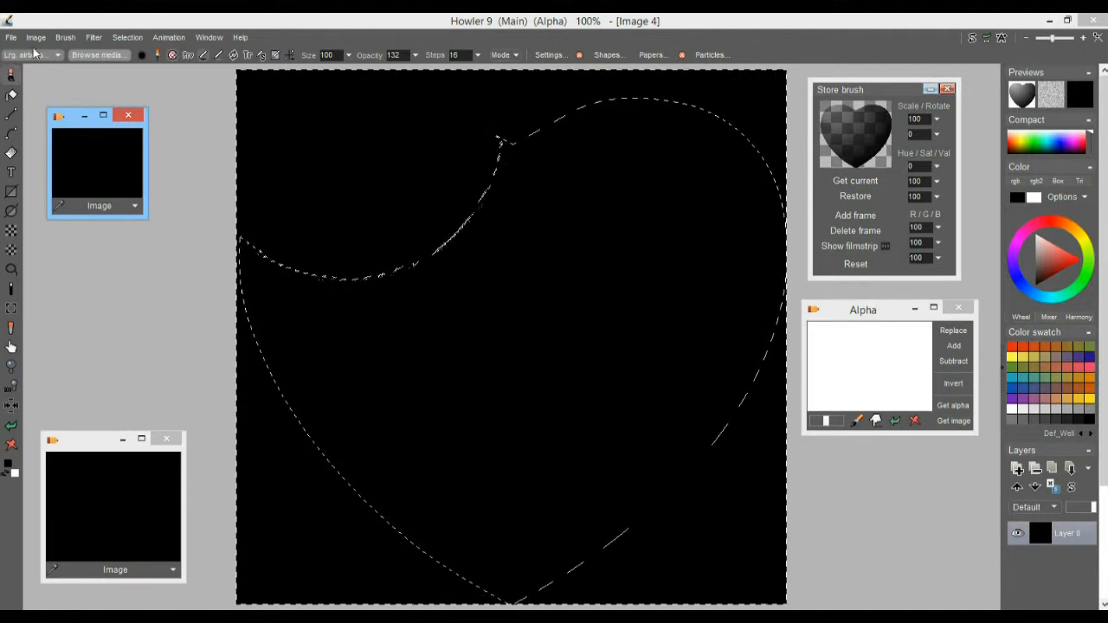
# Clear the alpha selection and replace the document with a new blank 960 x 540 QHD image
pyautogui.click(863, 131)
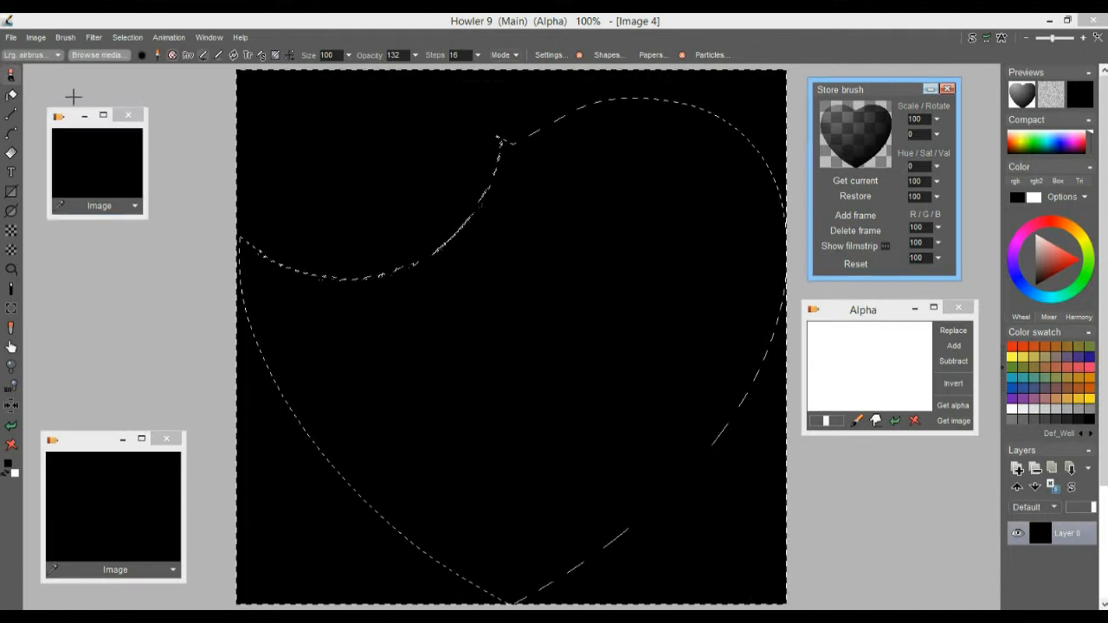
pyautogui.click(129, 38)
pyautogui.click(130, 39)
pyautogui.click(164, 48)
pyautogui.click(10, 39)
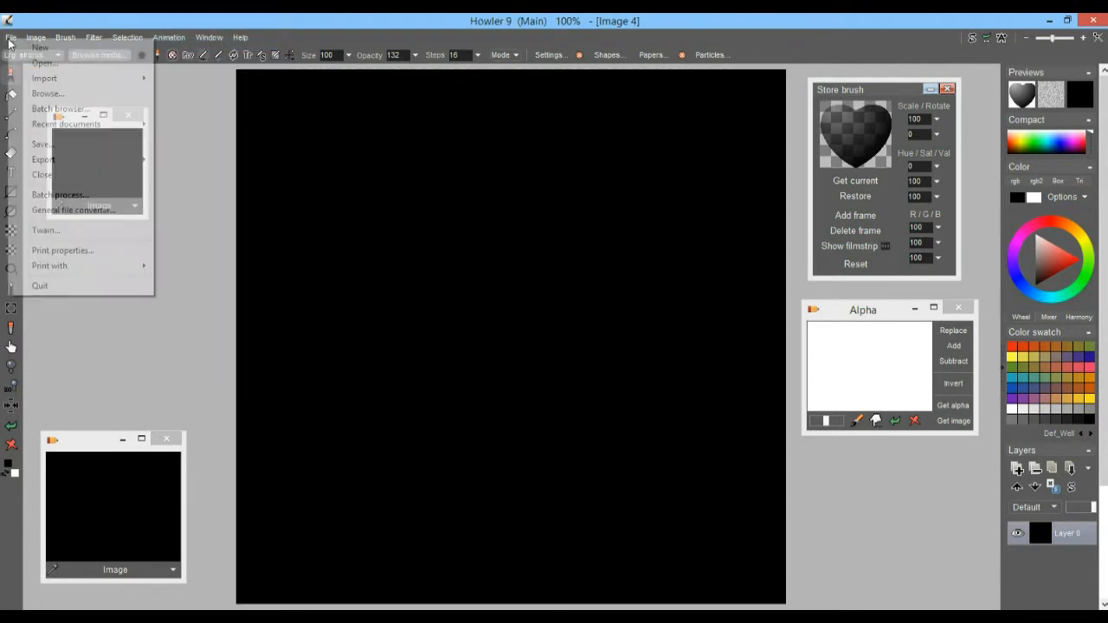
pyautogui.click(38, 49)
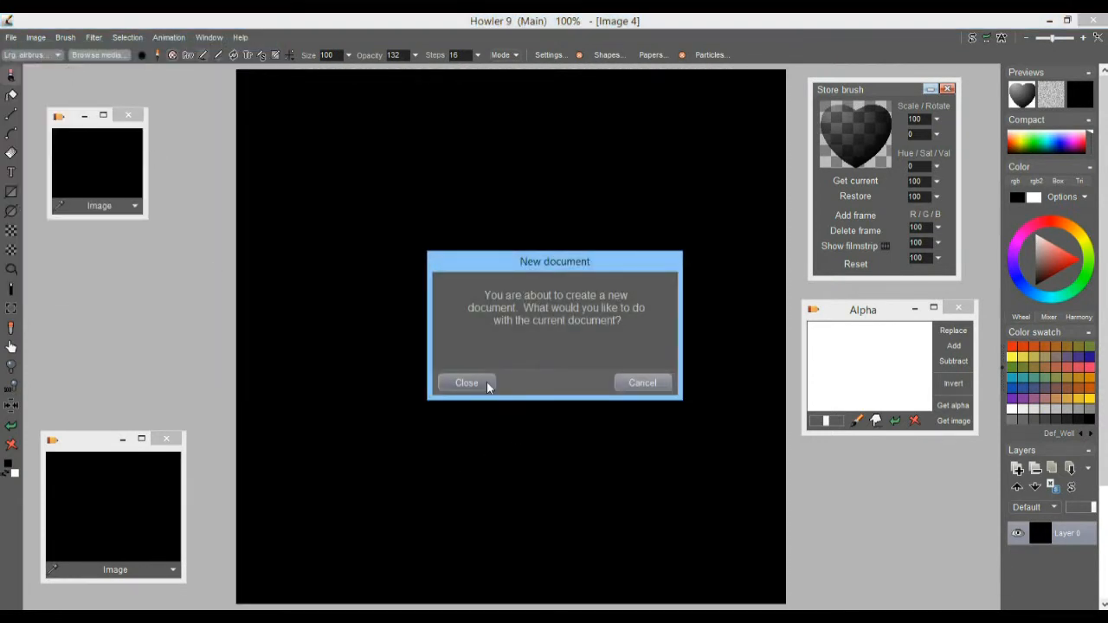
pyautogui.click(467, 383)
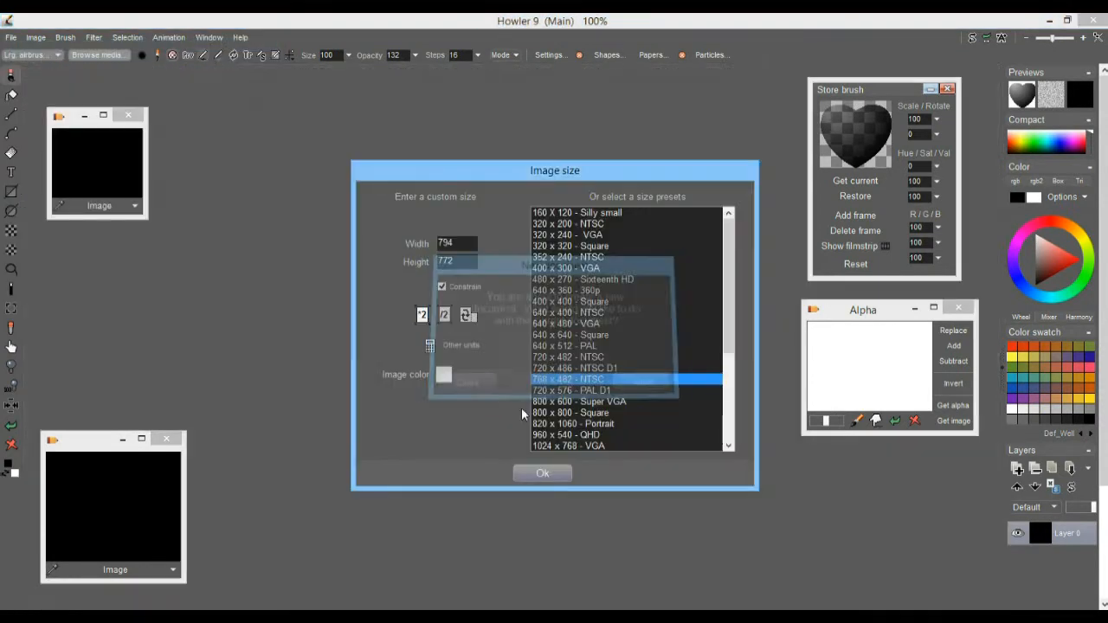
pyautogui.click(568, 435)
pyautogui.click(543, 474)
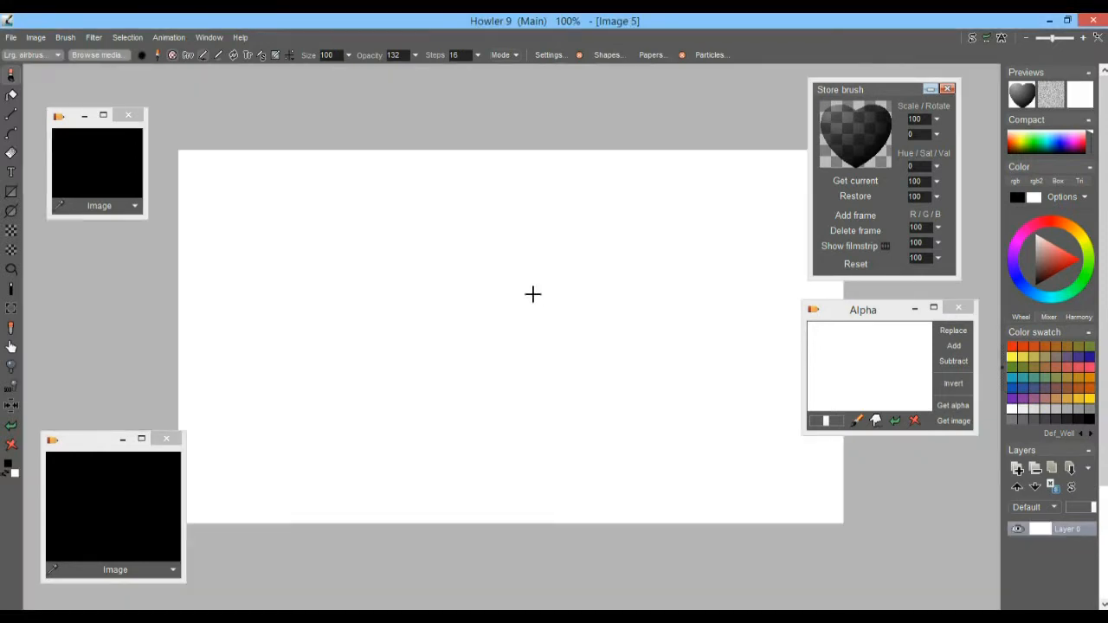
# Switch to the custom heart brush and stamp overlapping full-size hearts across the blank canvas
pyautogui.click(188, 56)
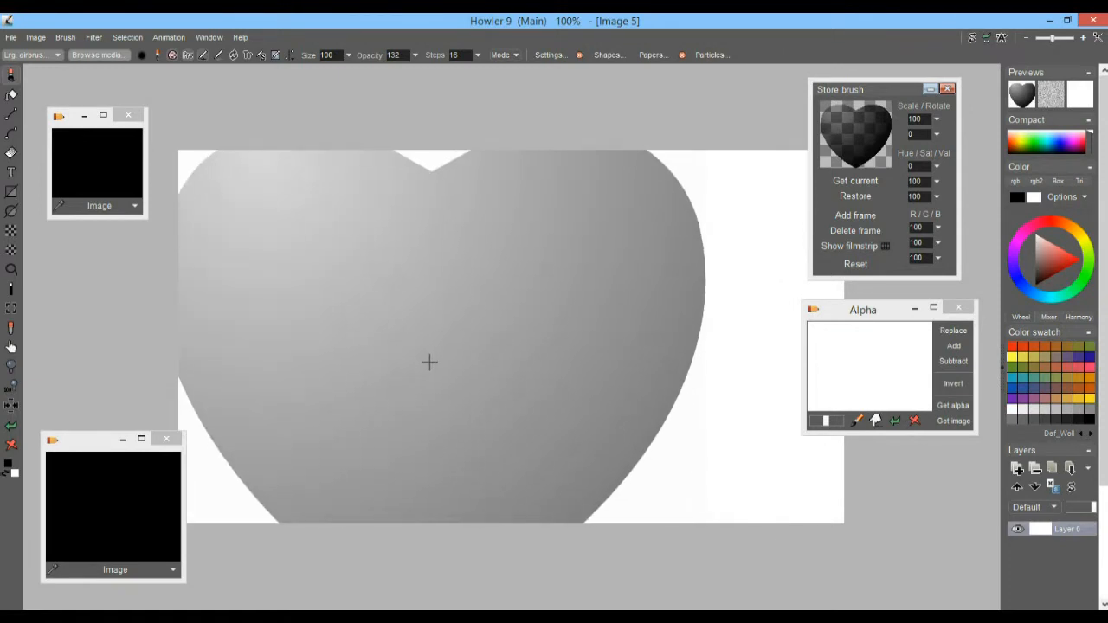
pyautogui.click(410, 361)
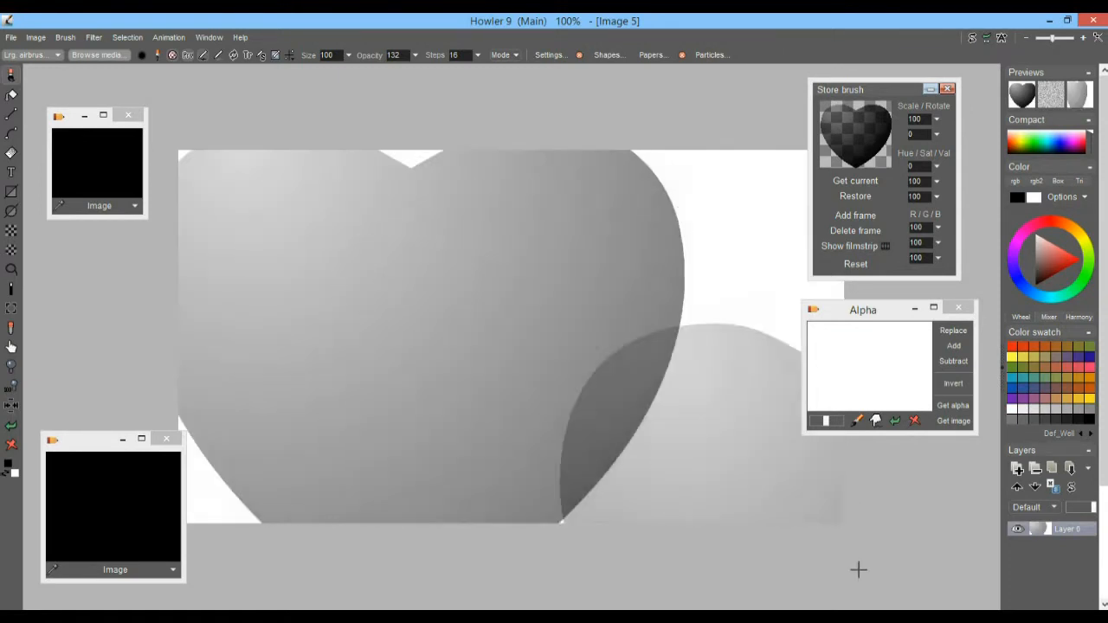
pyautogui.click(595, 409)
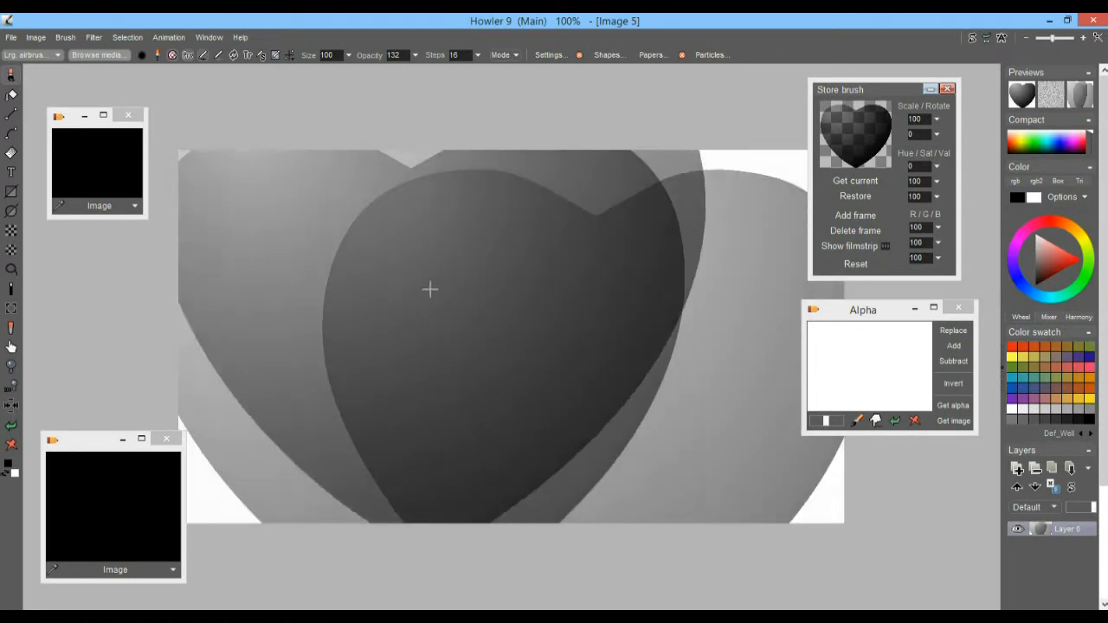
pyautogui.click(430, 289)
pyautogui.click(709, 265)
pyautogui.click(666, 428)
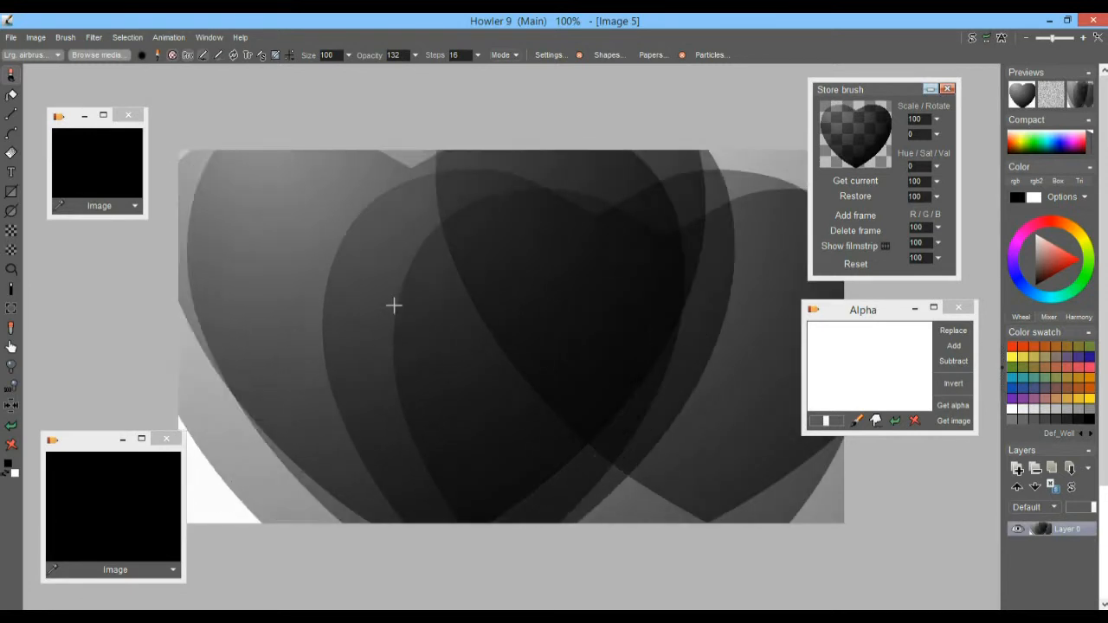
pyautogui.click(394, 305)
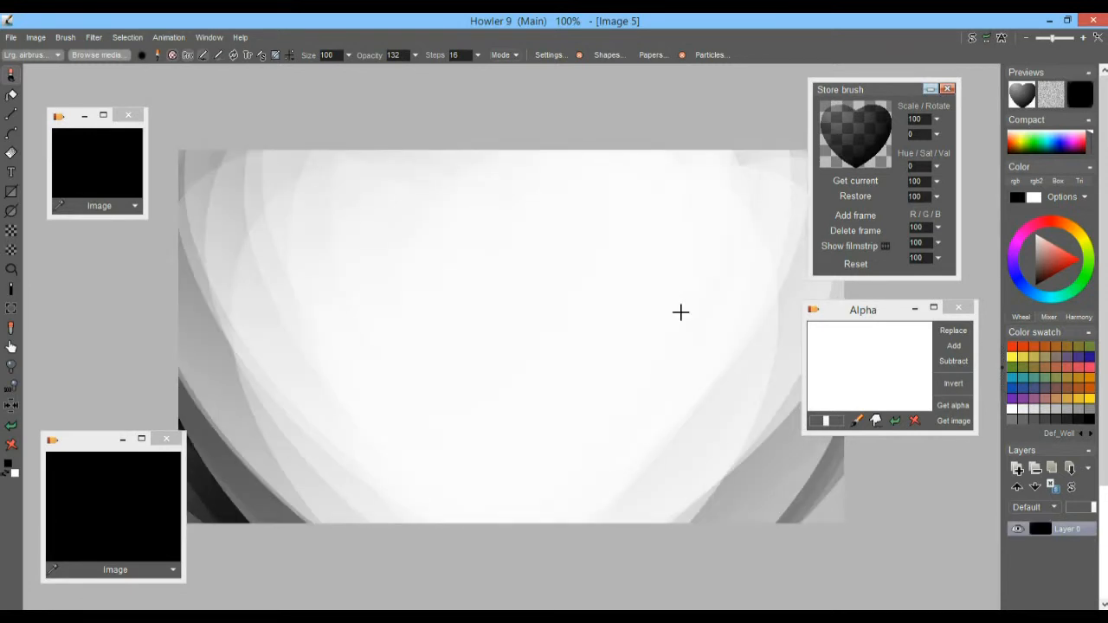
# Scale the stored heart brush to 54 and paint overlapping heart strokes across the canvas
pyautogui.scroll(-3, 419, 306)
pyautogui.scroll(2, 420, 307)
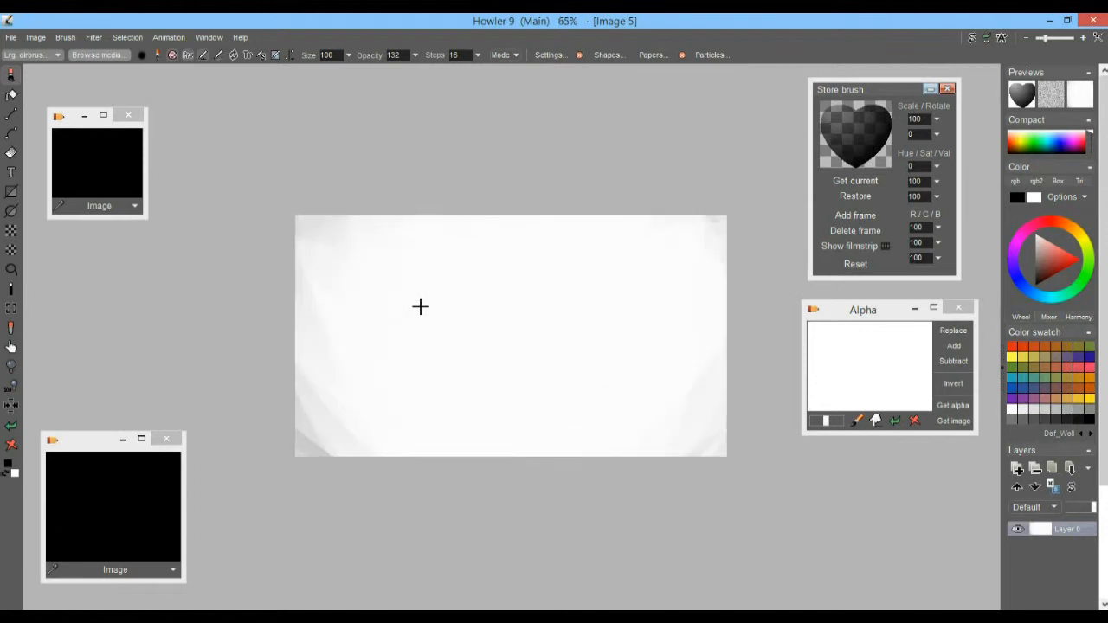
pyautogui.scroll(2, 420, 306)
pyautogui.click(917, 136)
pyautogui.moveTo(918, 136); pyautogui.dragTo(879, 139)
pyautogui.moveTo(529, 270)
pyautogui.mouseDown()
pyautogui.moveTo(544, 441)
pyautogui.moveTo(745, 485)
pyautogui.mouseUp()
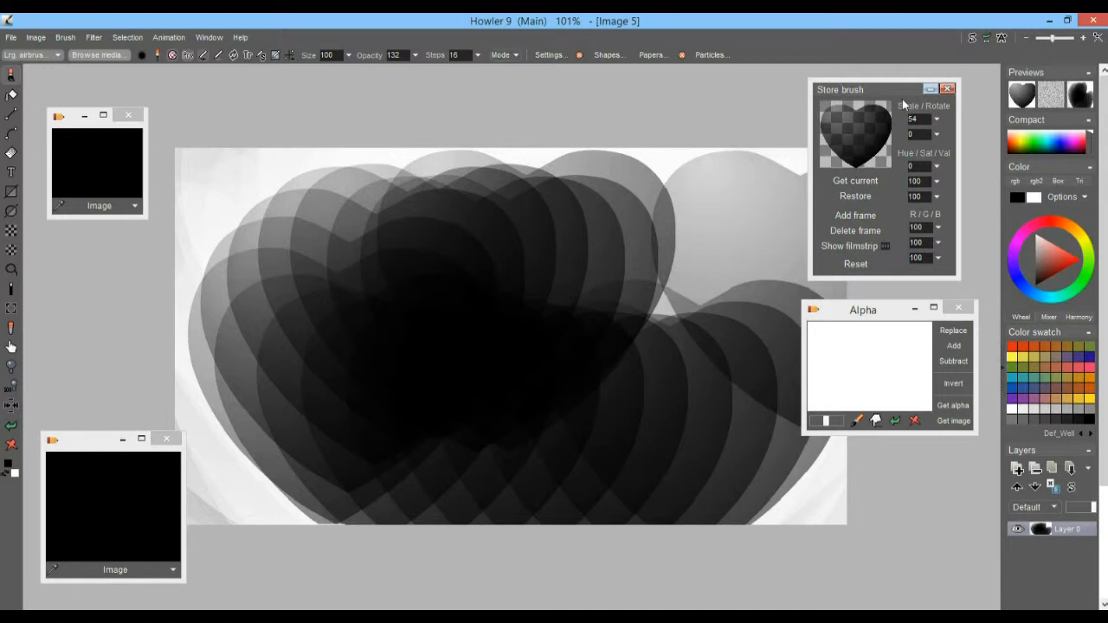
# Scale the stored heart brush to 17 and paint small heart strokes across the canvas
pyautogui.click(936, 119)
pyautogui.moveTo(900, 137); pyautogui.dragTo(863, 137)
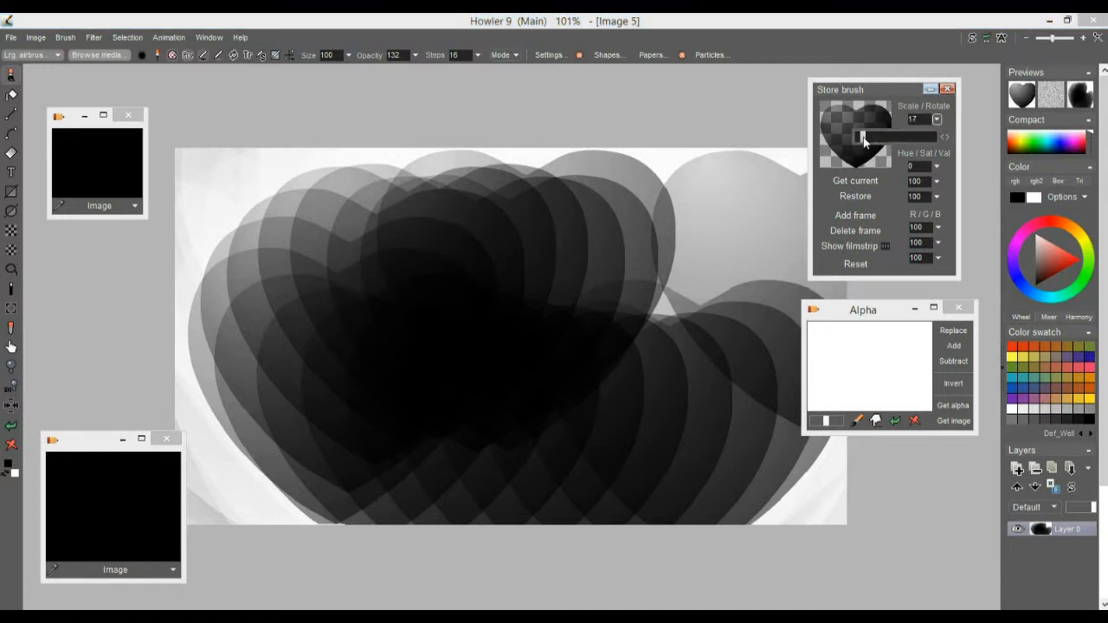
pyautogui.moveTo(622, 273); pyautogui.dragTo(780, 364)
pyautogui.moveTo(572, 275)
pyautogui.mouseDown()
pyautogui.moveTo(485, 363)
pyautogui.moveTo(667, 260)
pyautogui.mouseUp()
pyautogui.moveTo(715, 189); pyautogui.dragTo(705, 260)
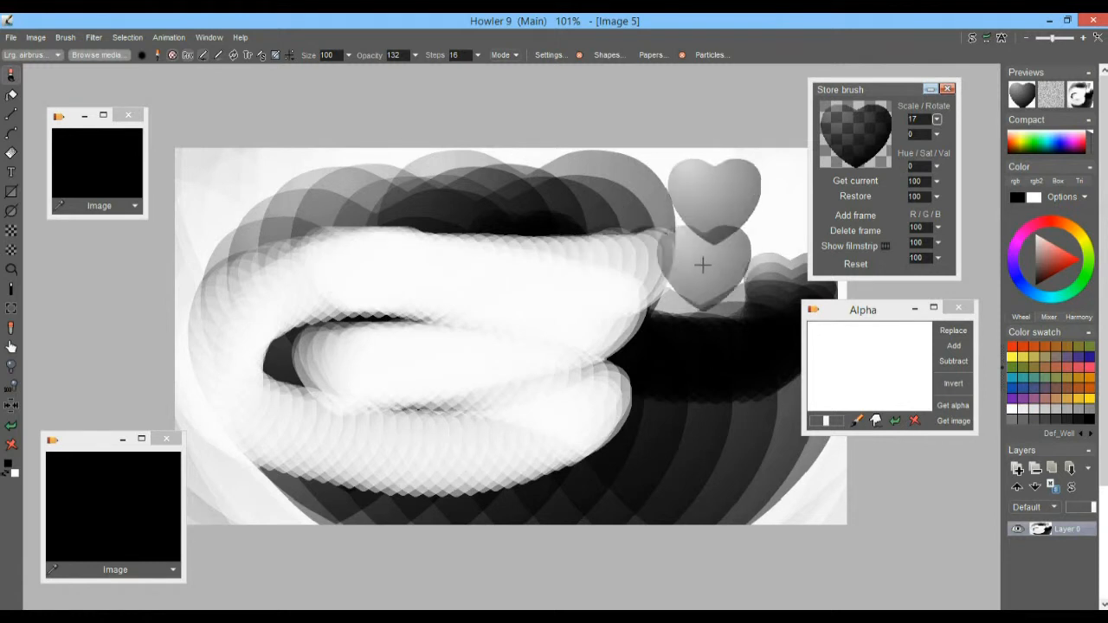
# Set the brush opacity to 255 and stamp separate small hearts and a heart stroke over the white area
pyautogui.click(414, 54)
pyautogui.moveTo(400, 77); pyautogui.dragTo(452, 76)
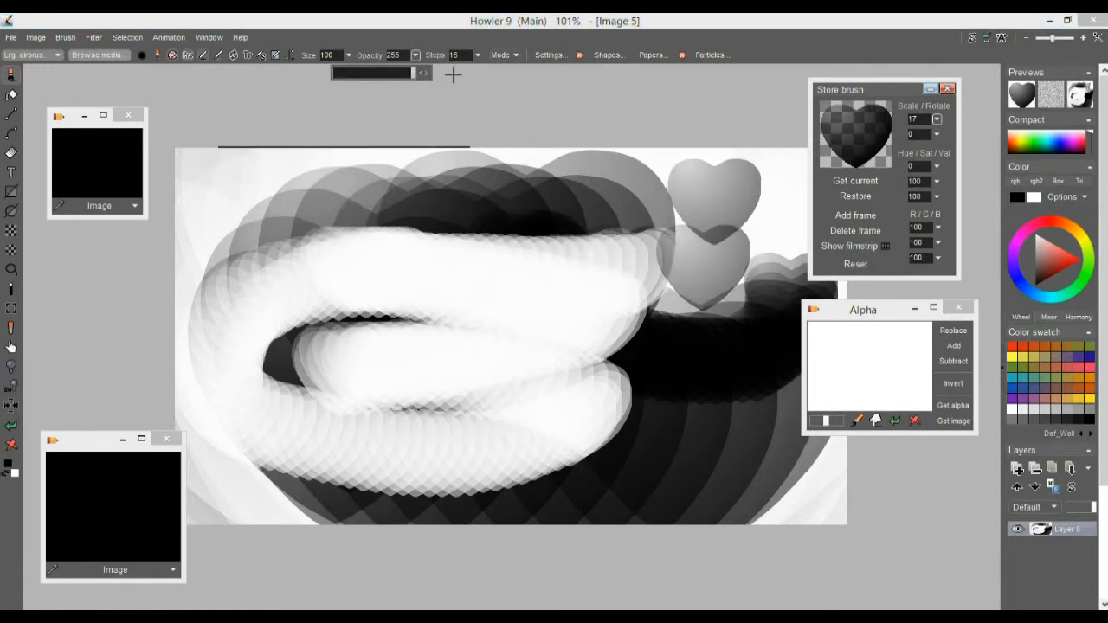
pyautogui.click(554, 292)
pyautogui.click(459, 288)
pyautogui.click(348, 263)
pyautogui.click(336, 329)
pyautogui.click(530, 400)
pyautogui.moveTo(530, 401)
pyautogui.mouseDown()
pyautogui.moveTo(483, 356)
pyautogui.moveTo(344, 415)
pyautogui.moveTo(273, 399)
pyautogui.moveTo(302, 358)
pyautogui.mouseUp()
pyautogui.press('+')
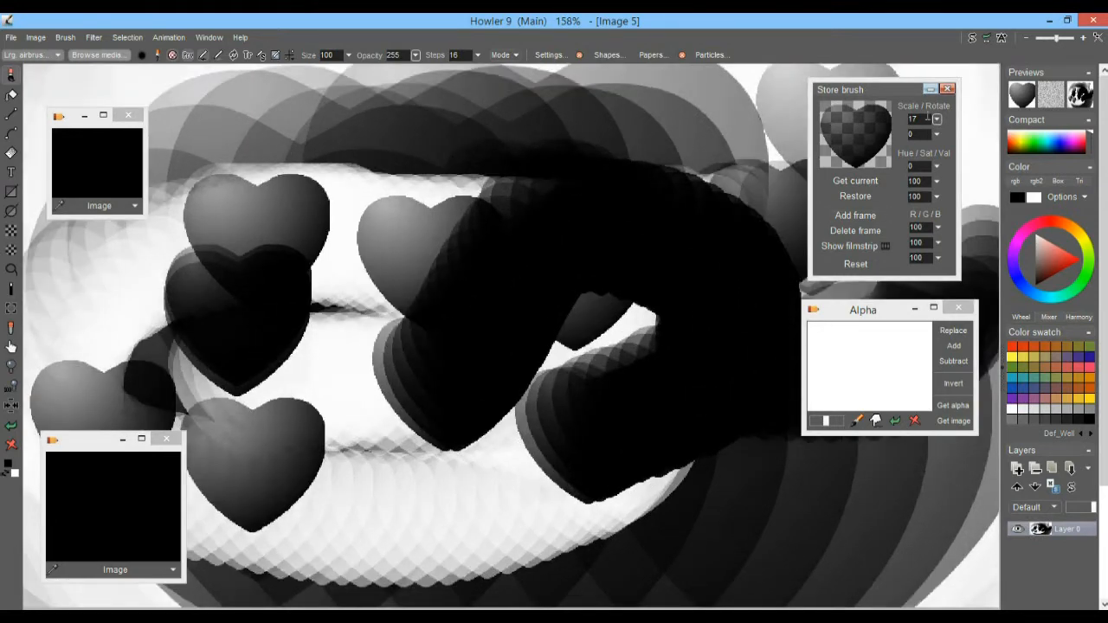
pyautogui.scroll(-4, 479, 258)
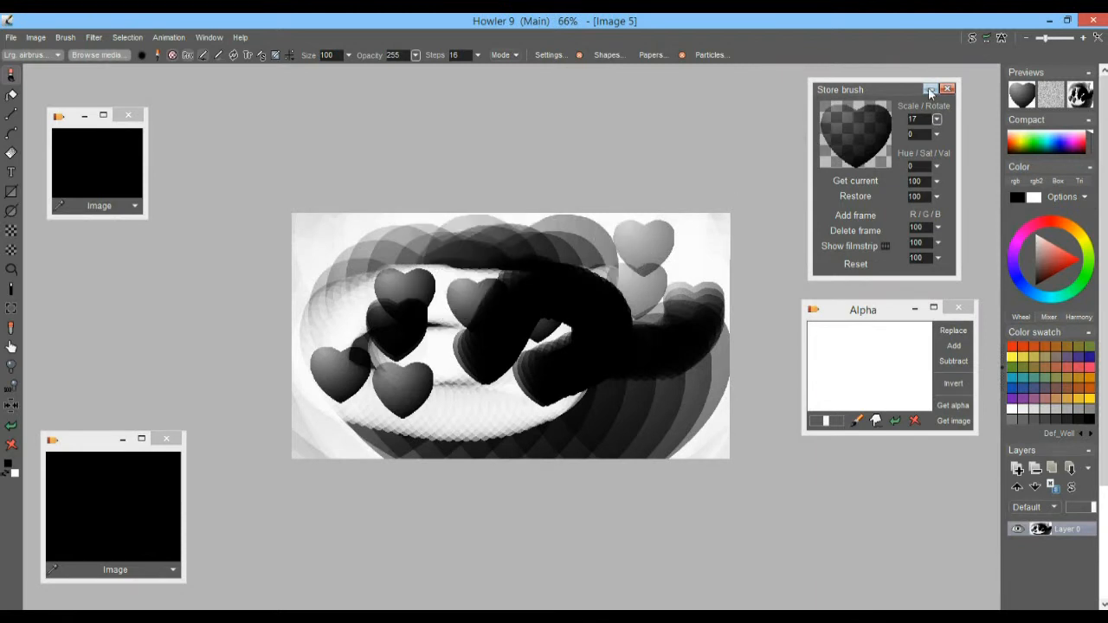
# Move the stored brush window aside and open texturemate-hearts1_2.png as the image, discarding the current changes
pyautogui.moveTo(901, 88)
pyautogui.mouseDown()
pyautogui.moveTo(124, 89)
pyautogui.moveTo(133, 84)
pyautogui.mouseUp()
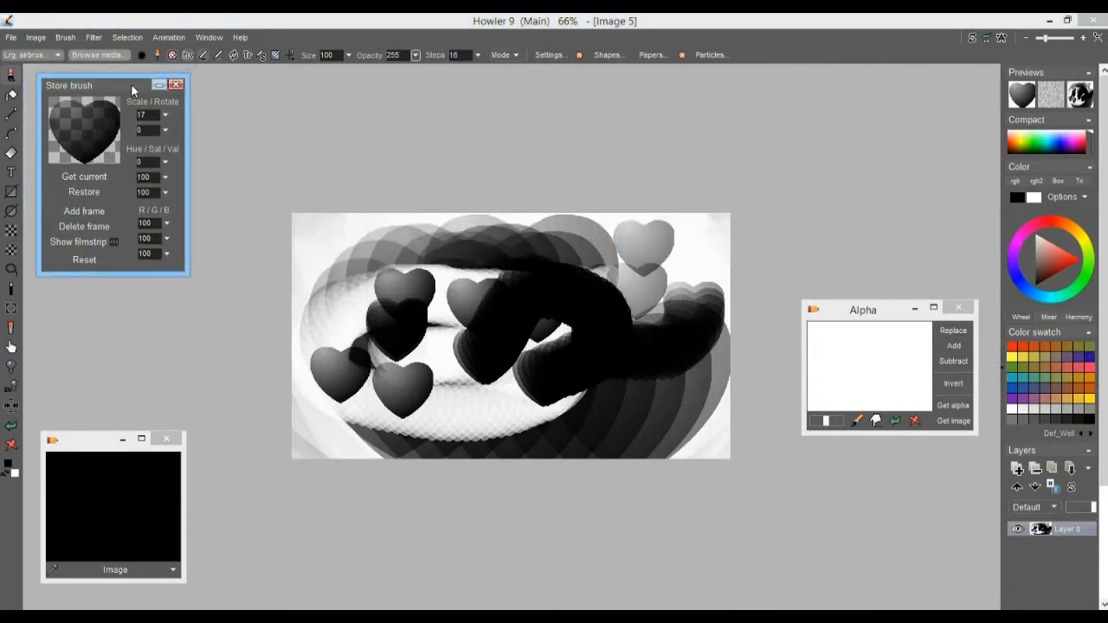
pyautogui.click(65, 37)
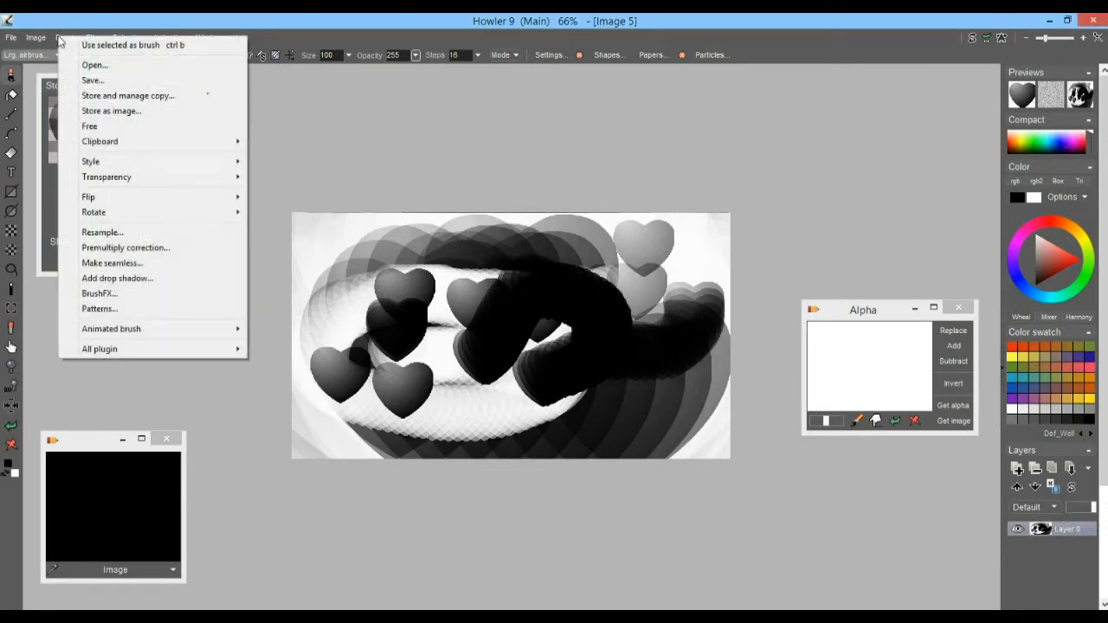
pyautogui.click(12, 38)
pyautogui.click(11, 38)
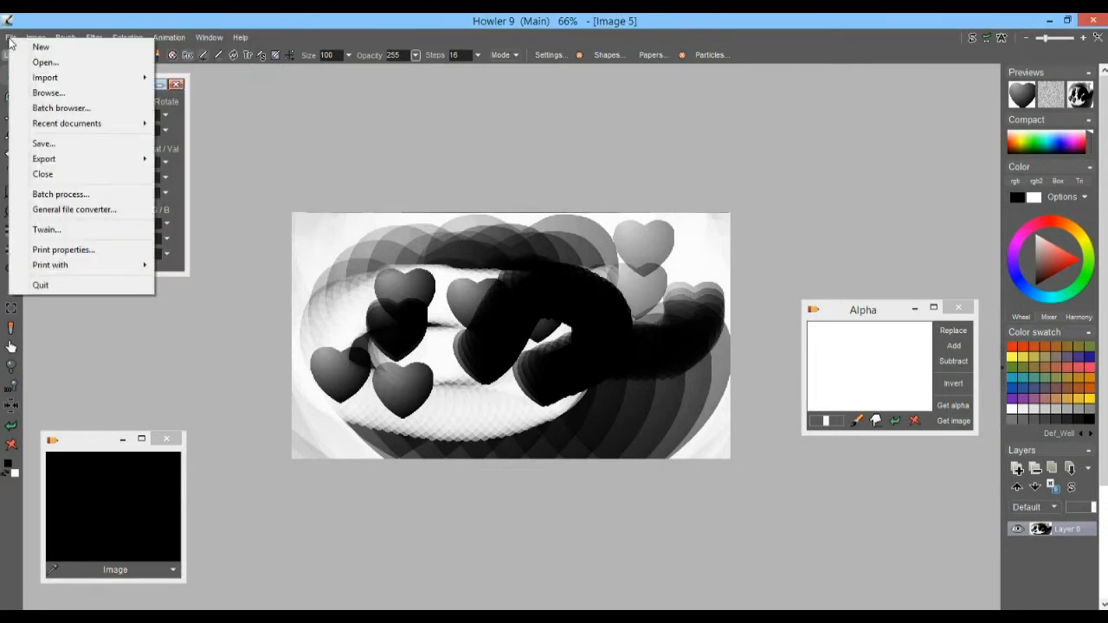
pyautogui.click(45, 63)
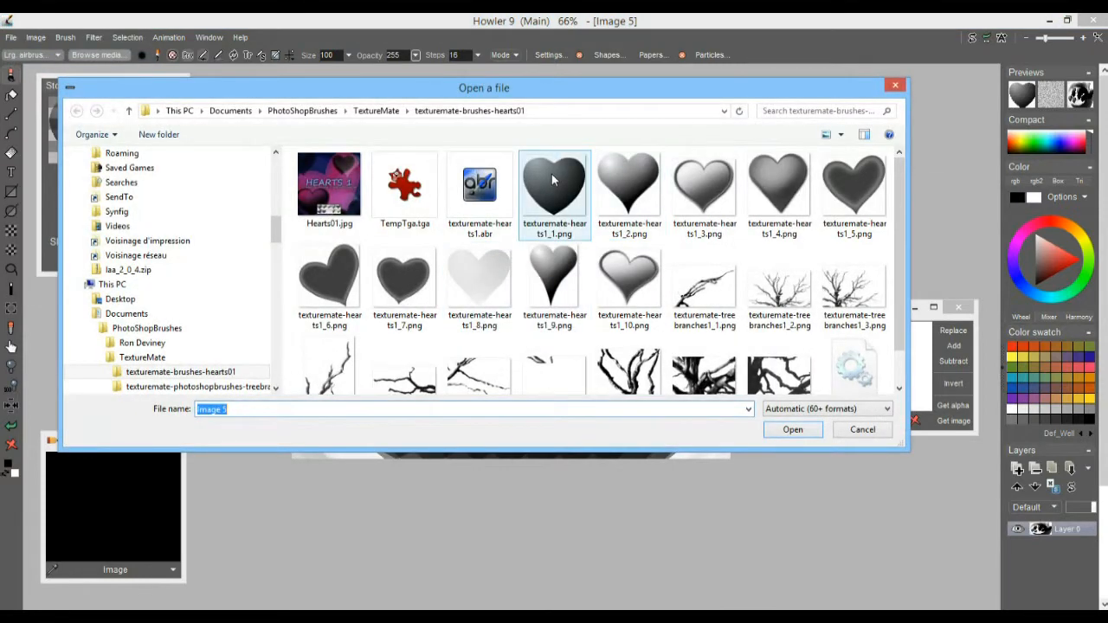
pyautogui.click(632, 177)
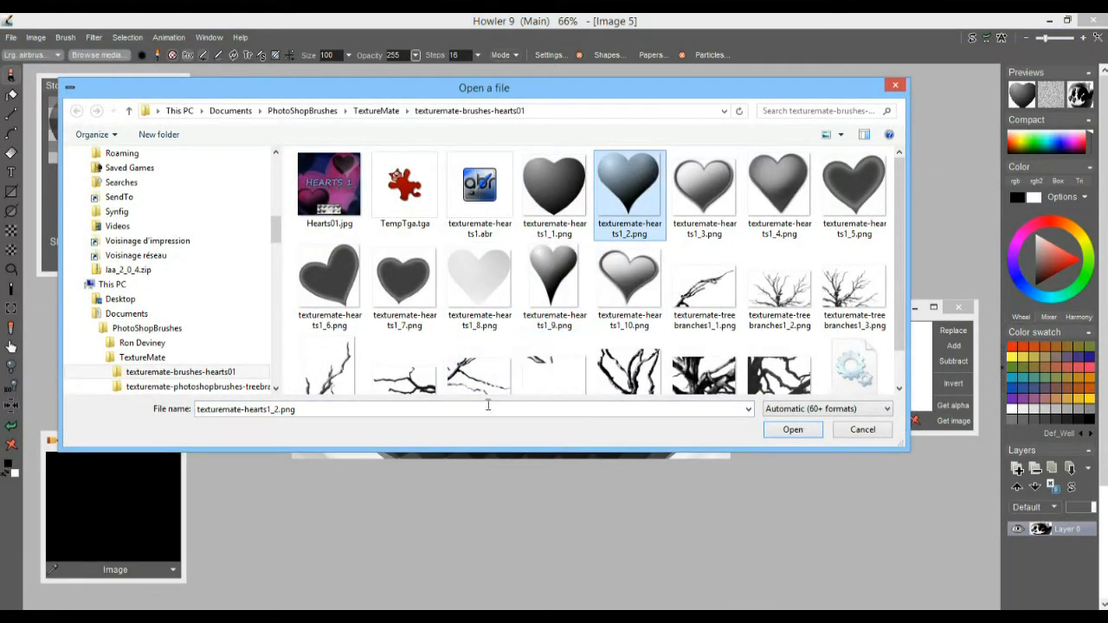
pyautogui.doubleClick(632, 192)
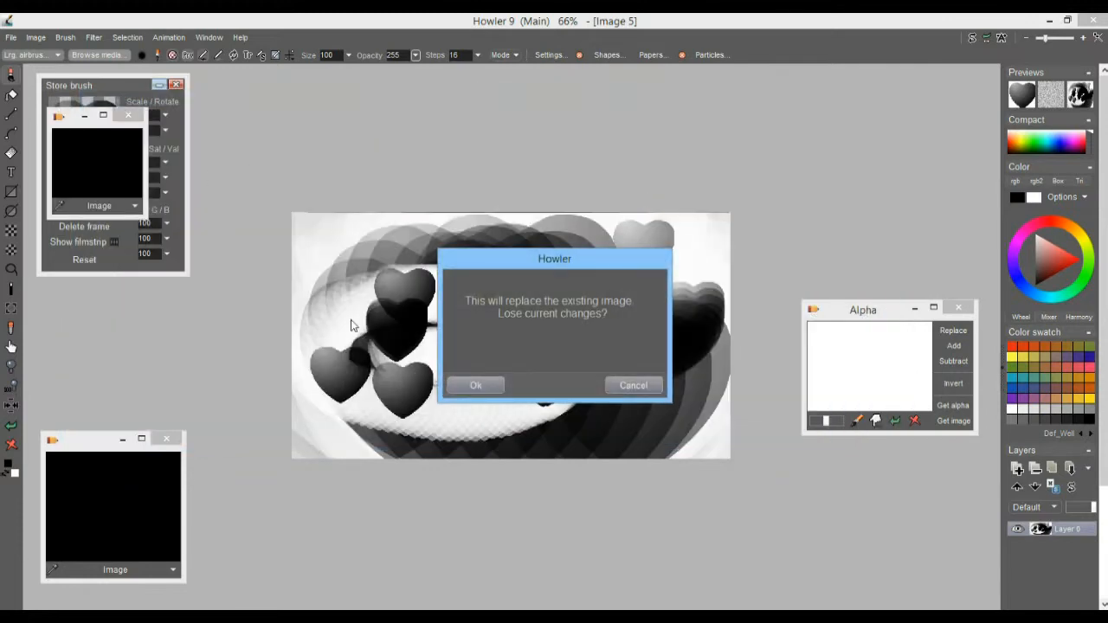
pyautogui.click(482, 384)
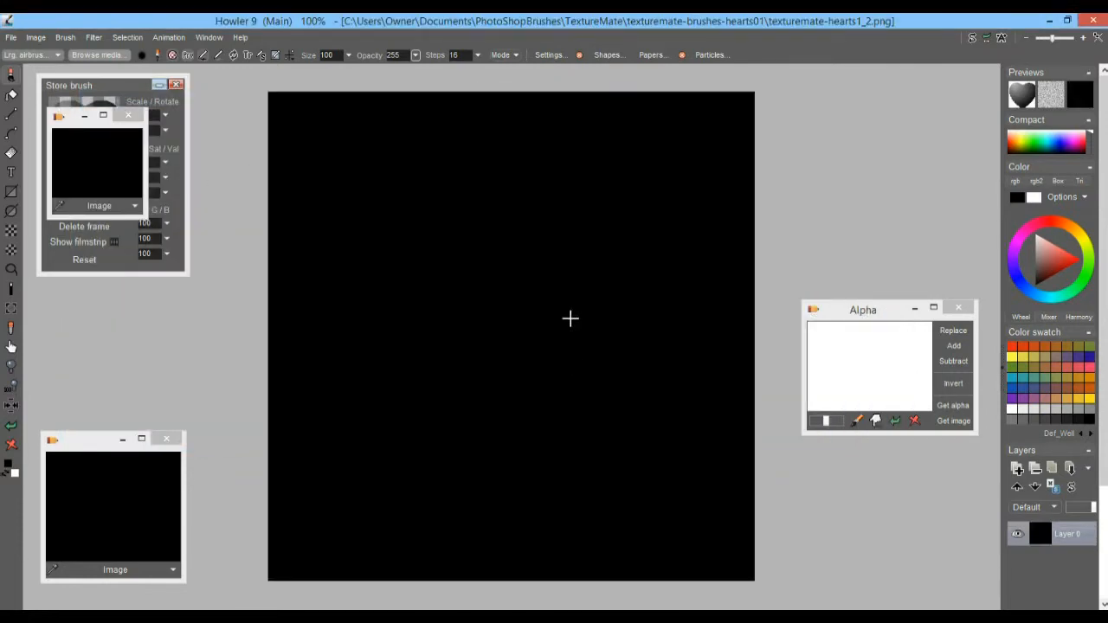
# Turn on the image's alpha and pick up the whole heart image as a custom brush
pyautogui.click(132, 39)
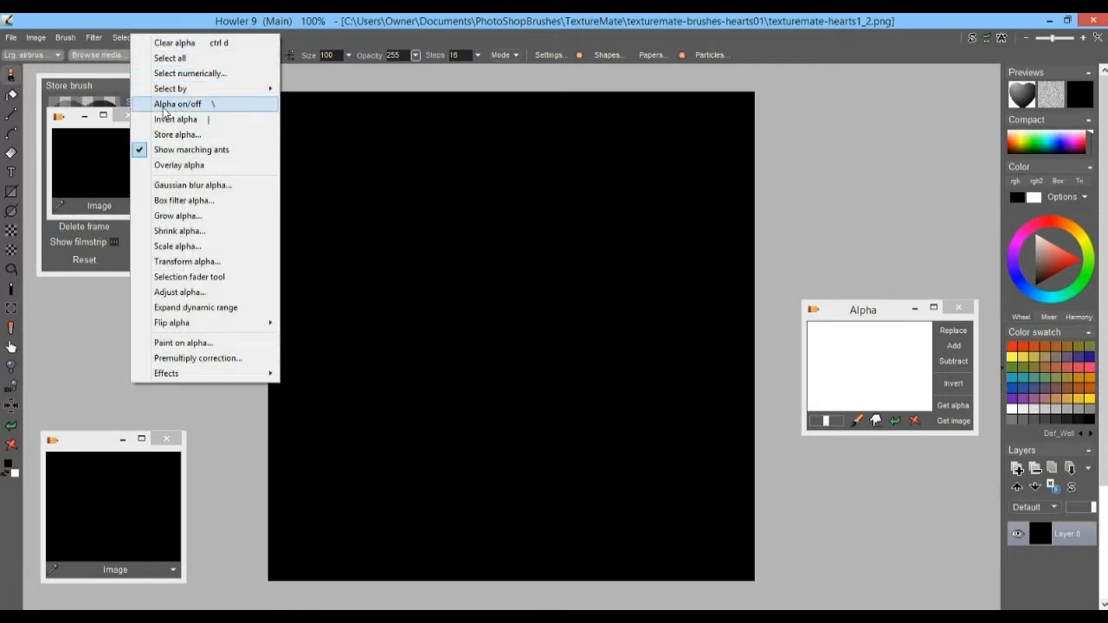
pyautogui.click(221, 108)
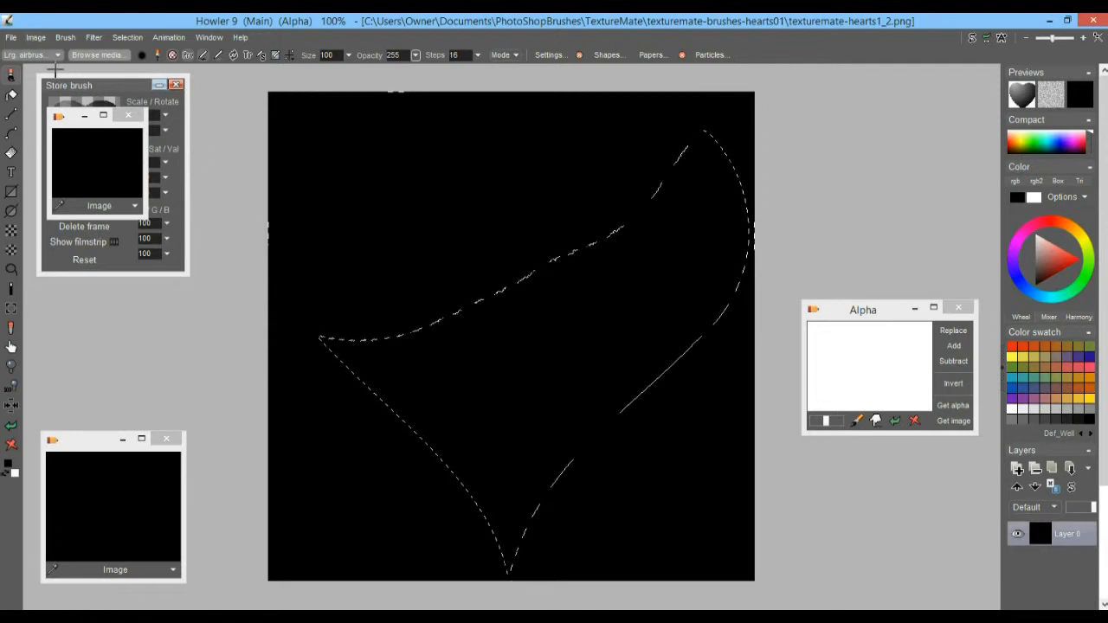
pyautogui.click(71, 40)
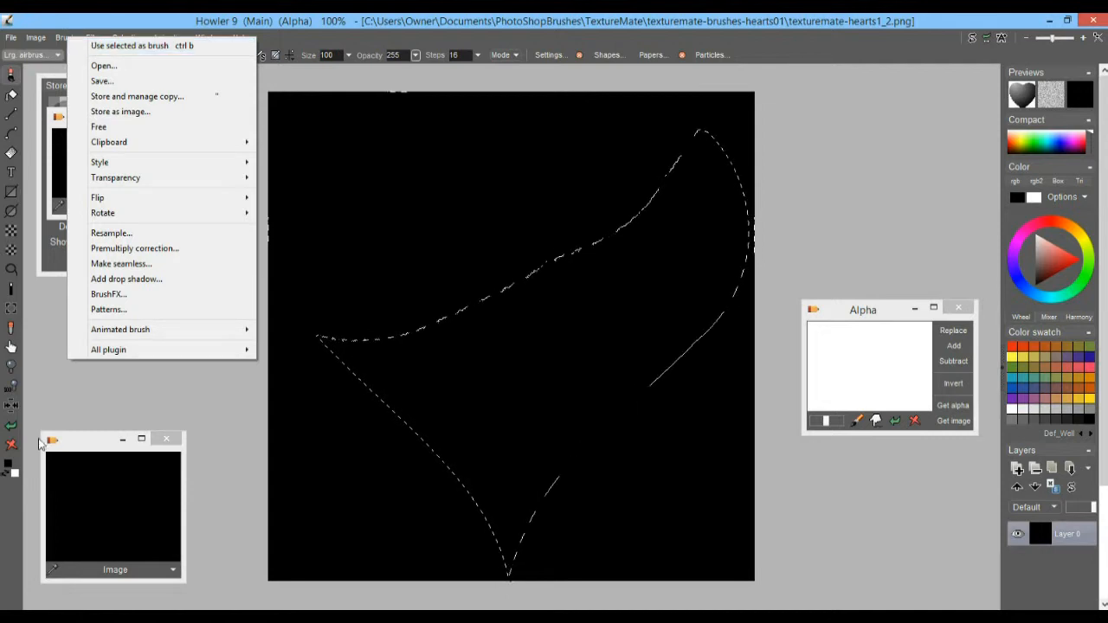
pyautogui.click(12, 310)
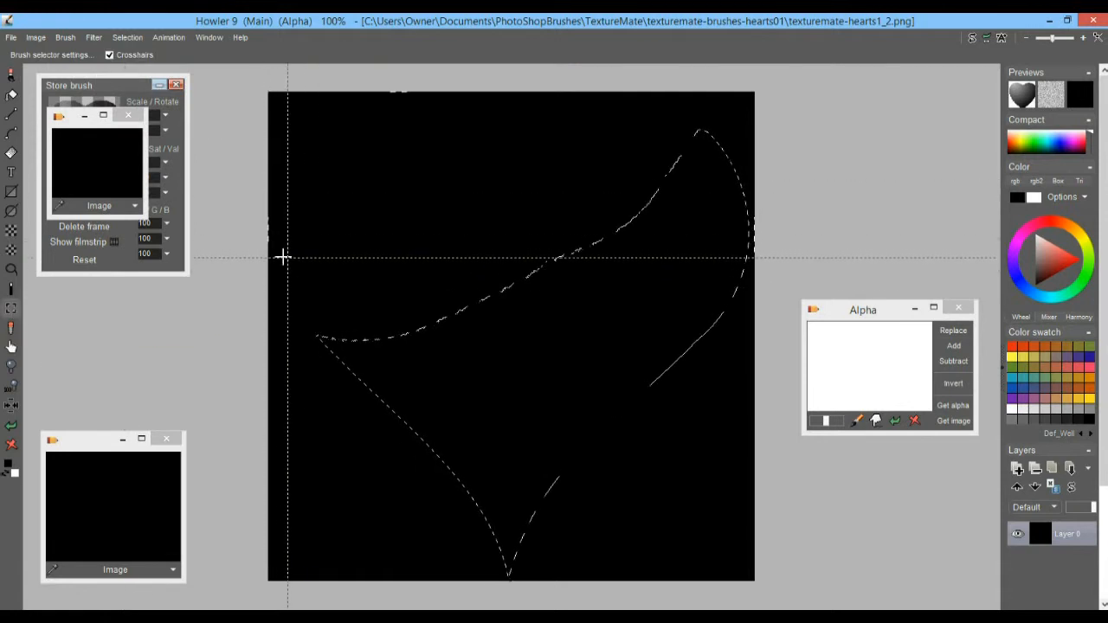
pyautogui.moveTo(263, 87)
pyautogui.mouseDown()
pyautogui.moveTo(725, 519)
pyautogui.moveTo(772, 587)
pyautogui.mouseUp()
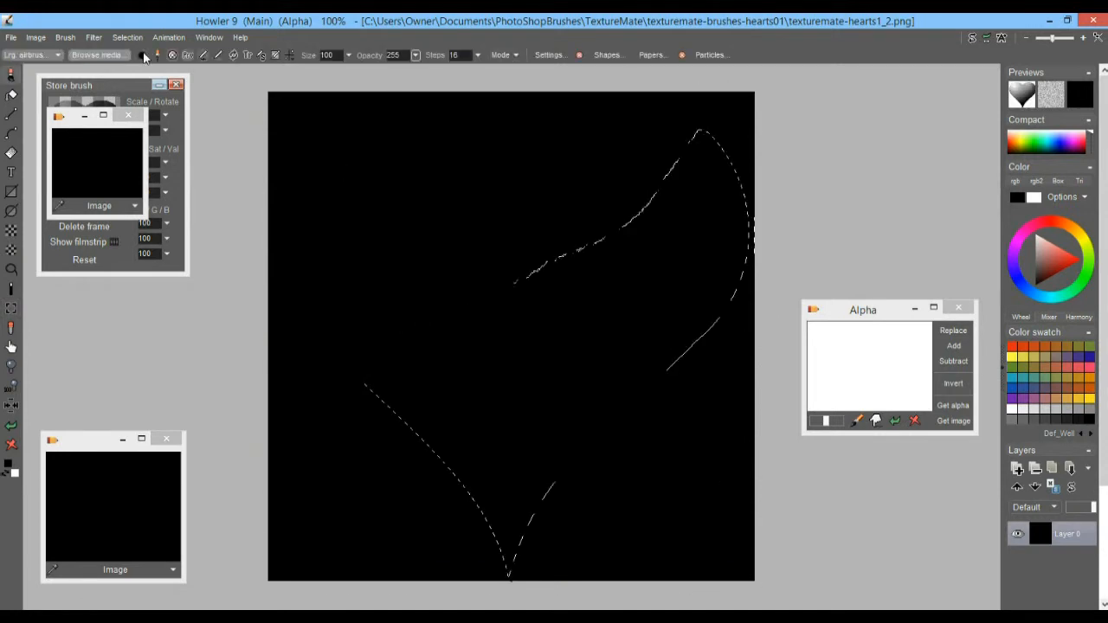
# Store a managed copy of the second heart brush, arrange both stored brush windows one above the other and activate the second heart
pyautogui.click(65, 38)
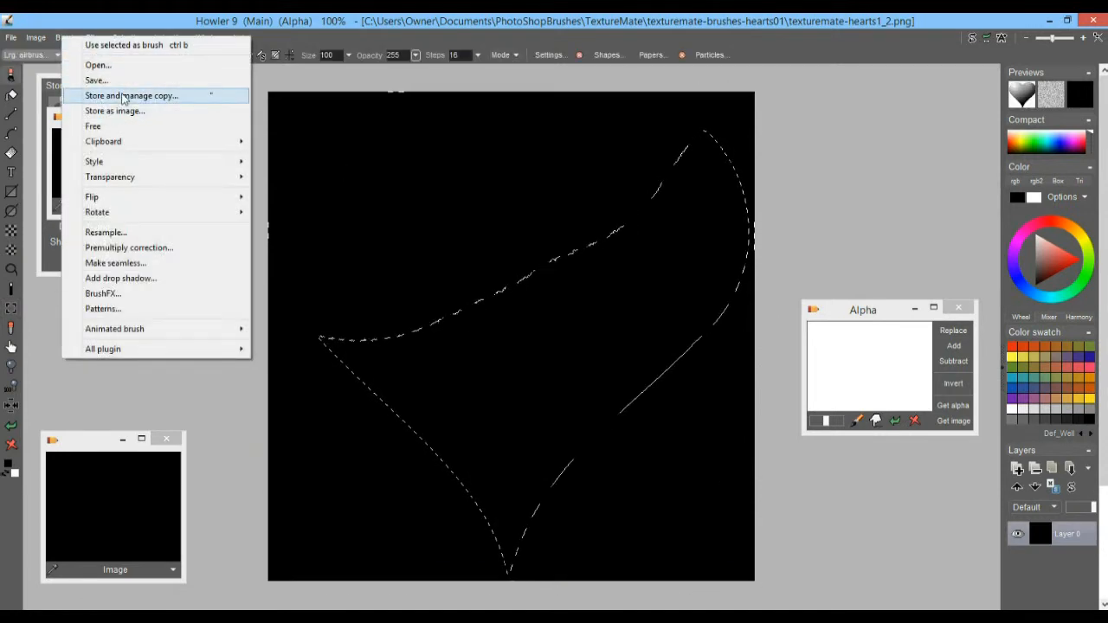
pyautogui.click(124, 98)
pyautogui.moveTo(951, 209); pyautogui.dragTo(879, 85)
pyautogui.moveTo(110, 84); pyautogui.dragTo(904, 293)
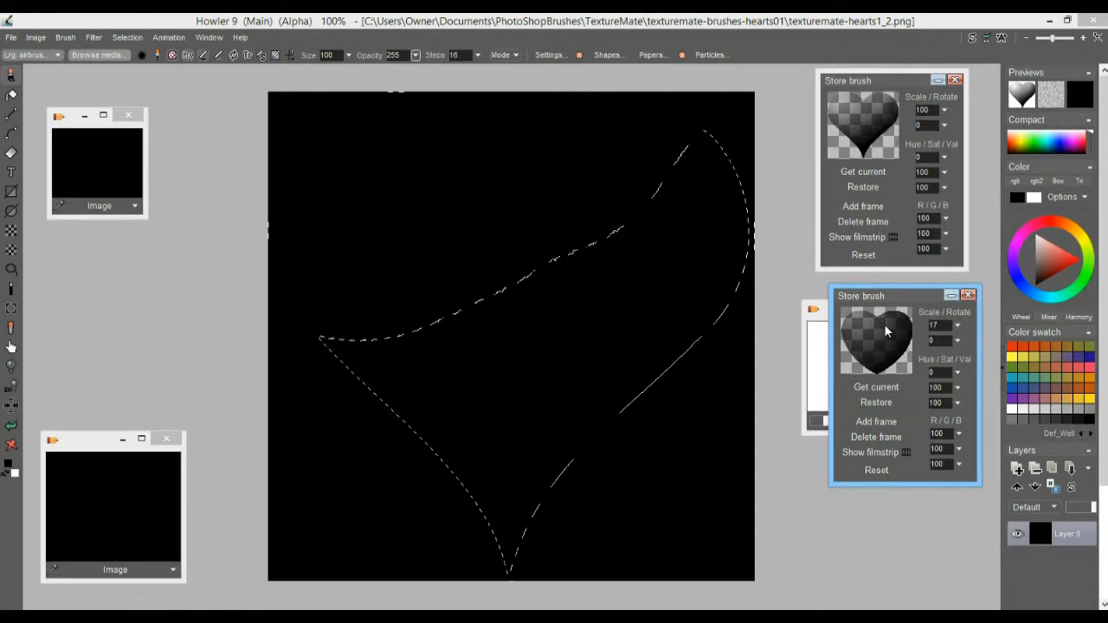
pyautogui.click(861, 140)
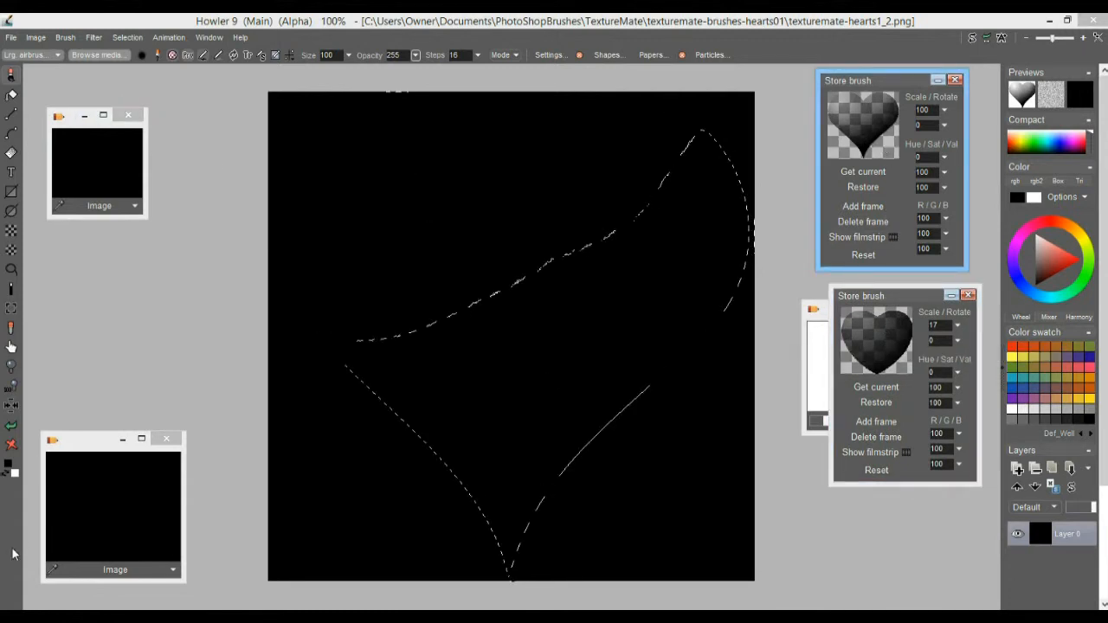
# Clear the selected area to white and paint test strokes with the stored heart brushes over the canvas
pyautogui.click(13, 449)
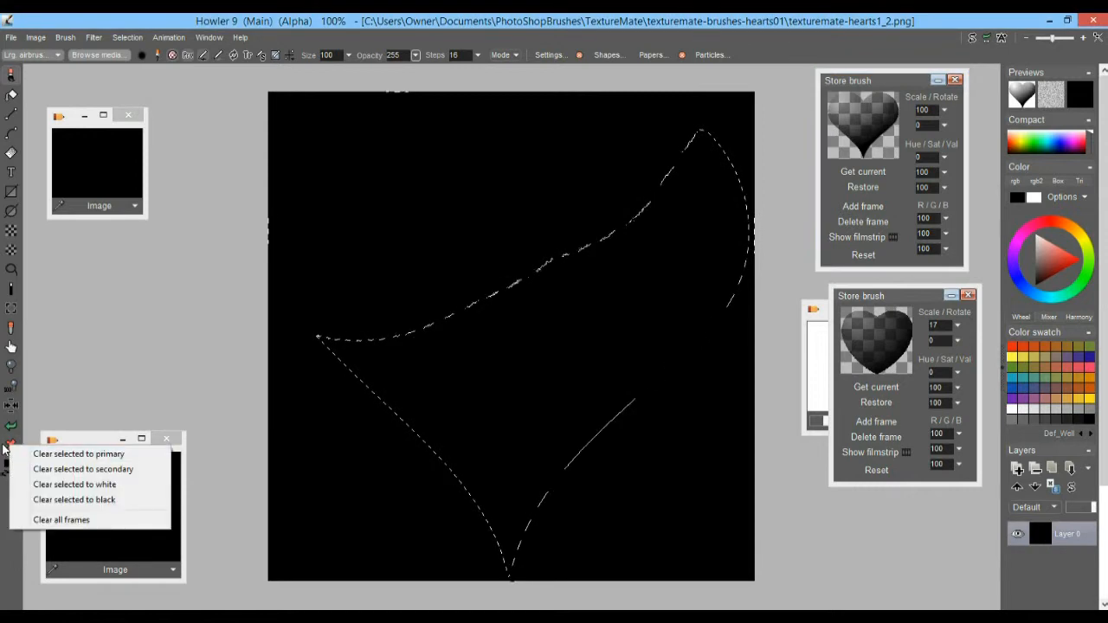
pyautogui.click(75, 484)
pyautogui.moveTo(503, 329)
pyautogui.mouseDown()
pyautogui.moveTo(465, 342)
pyautogui.moveTo(349, 439)
pyautogui.moveTo(544, 465)
pyautogui.mouseUp()
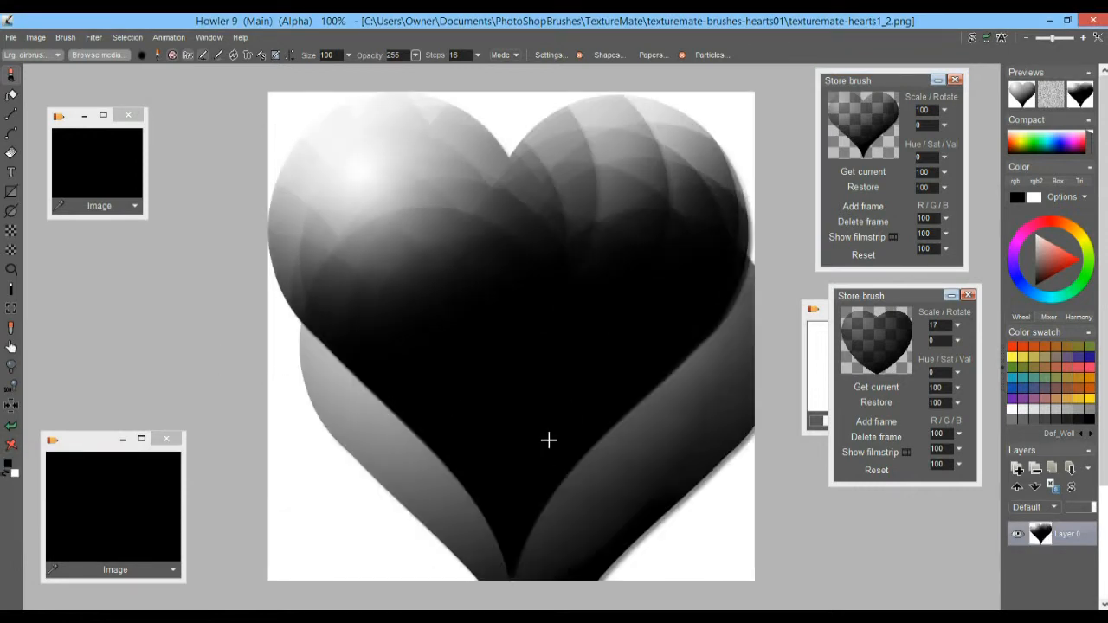
pyautogui.moveTo(483, 245)
pyautogui.mouseDown()
pyautogui.moveTo(367, 207)
pyautogui.moveTo(376, 111)
pyautogui.mouseUp()
# Clear the alpha selection and the canvas to white, and uncover and minimize the Alpha window
pyautogui.click(145, 38)
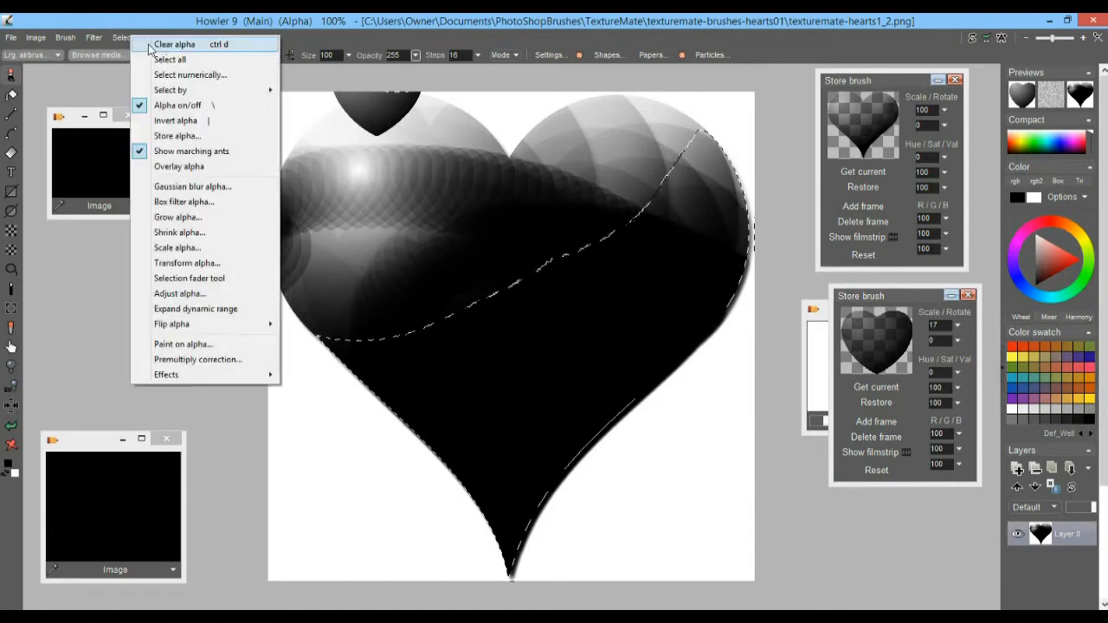
pyautogui.click(164, 45)
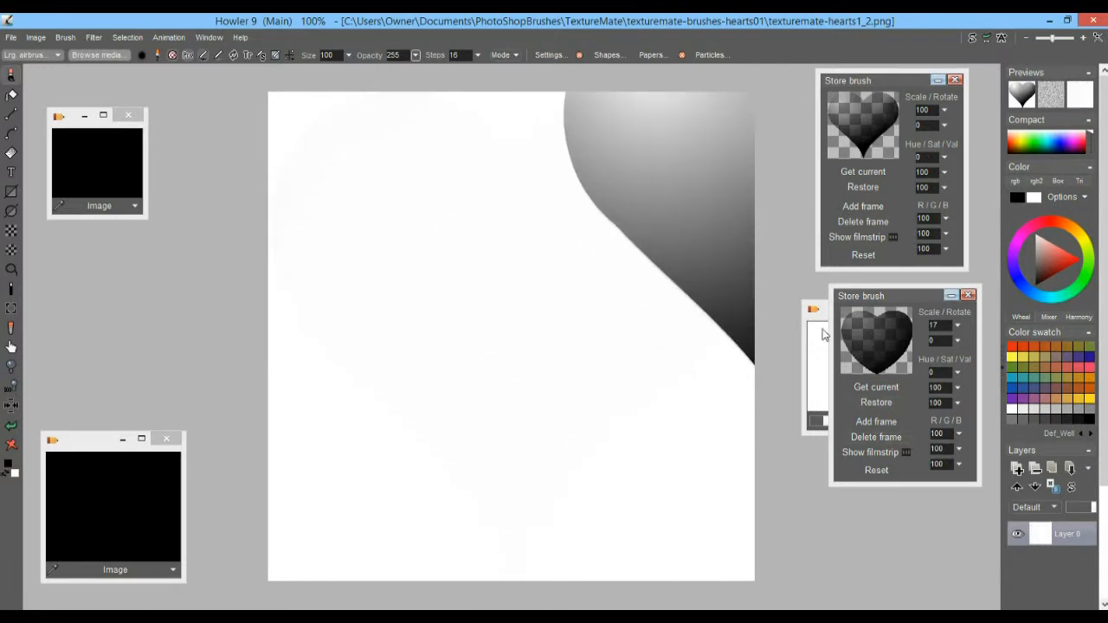
pyautogui.moveTo(873, 295)
pyautogui.mouseDown()
pyautogui.moveTo(874, 375)
pyautogui.moveTo(900, 400)
pyautogui.mouseUp()
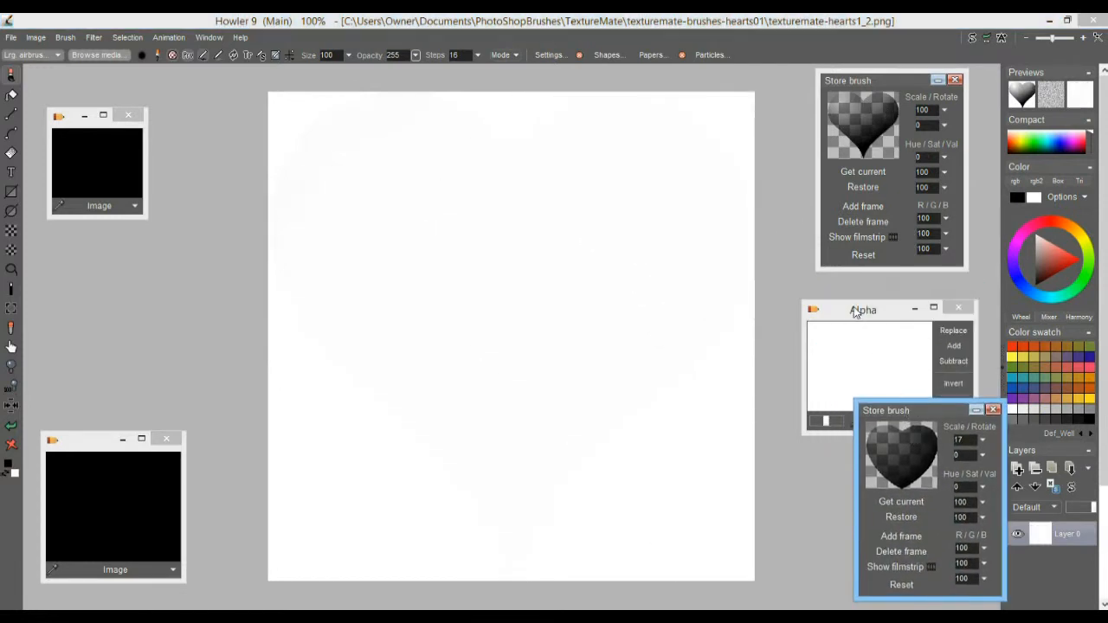
pyautogui.click(915, 308)
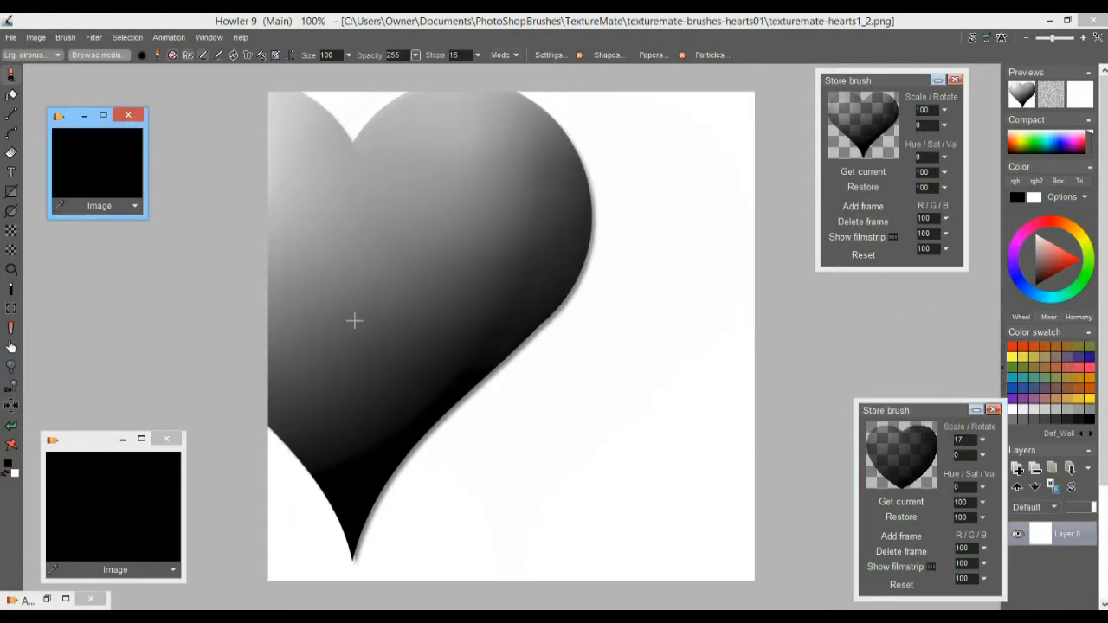
# Load texturemate-hearts1_3.png directly as a brush and store a managed copy of it
pyautogui.click(66, 38)
pyautogui.click(138, 65)
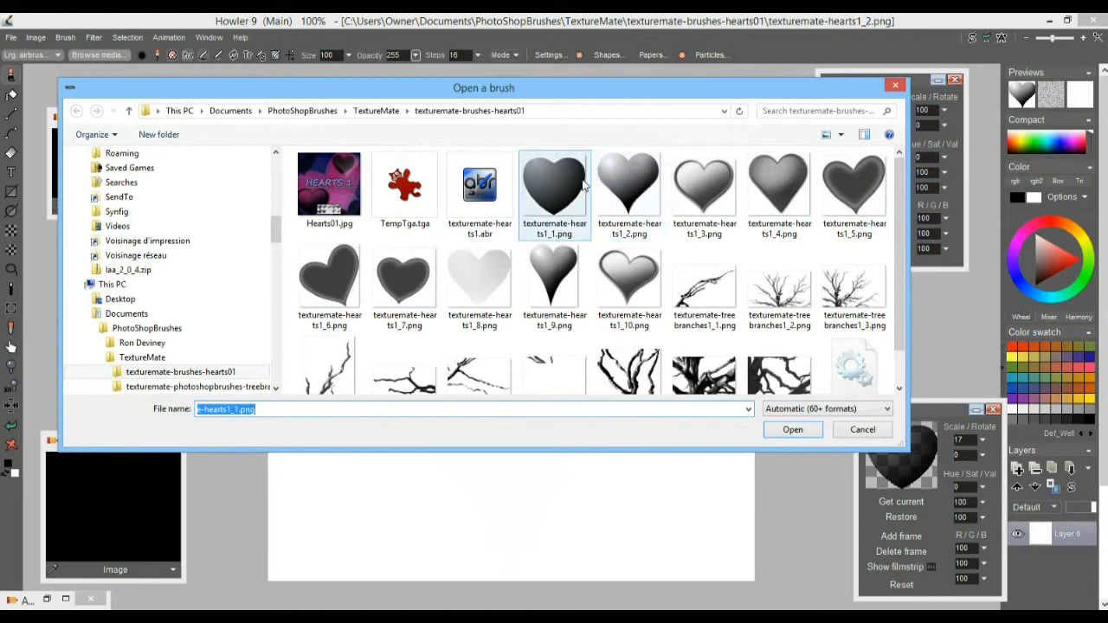
pyautogui.doubleClick(700, 182)
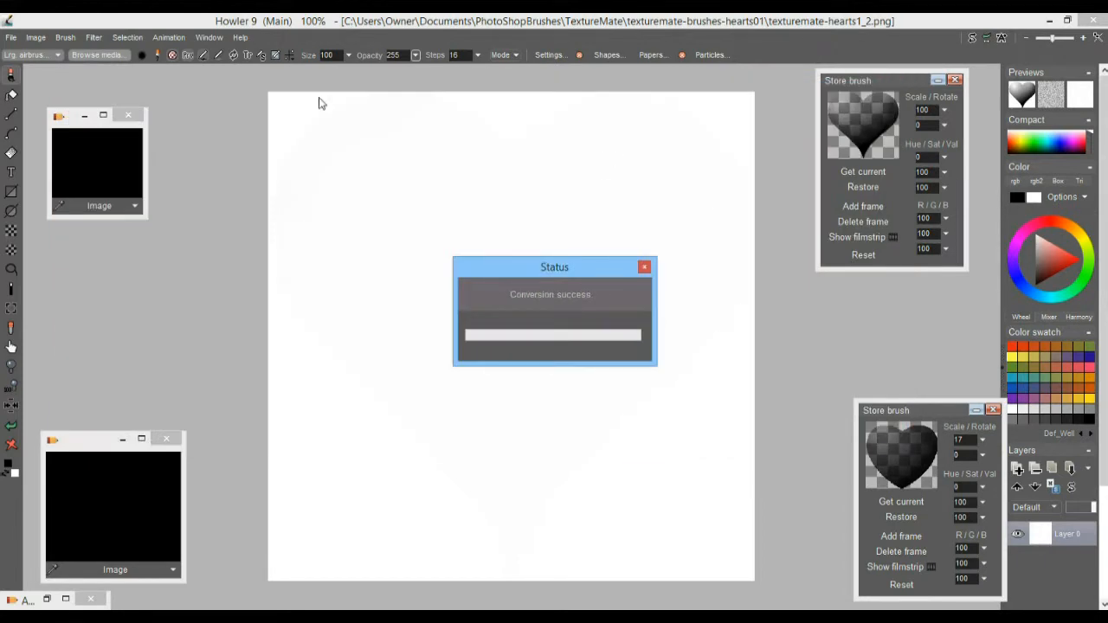
pyautogui.click(65, 38)
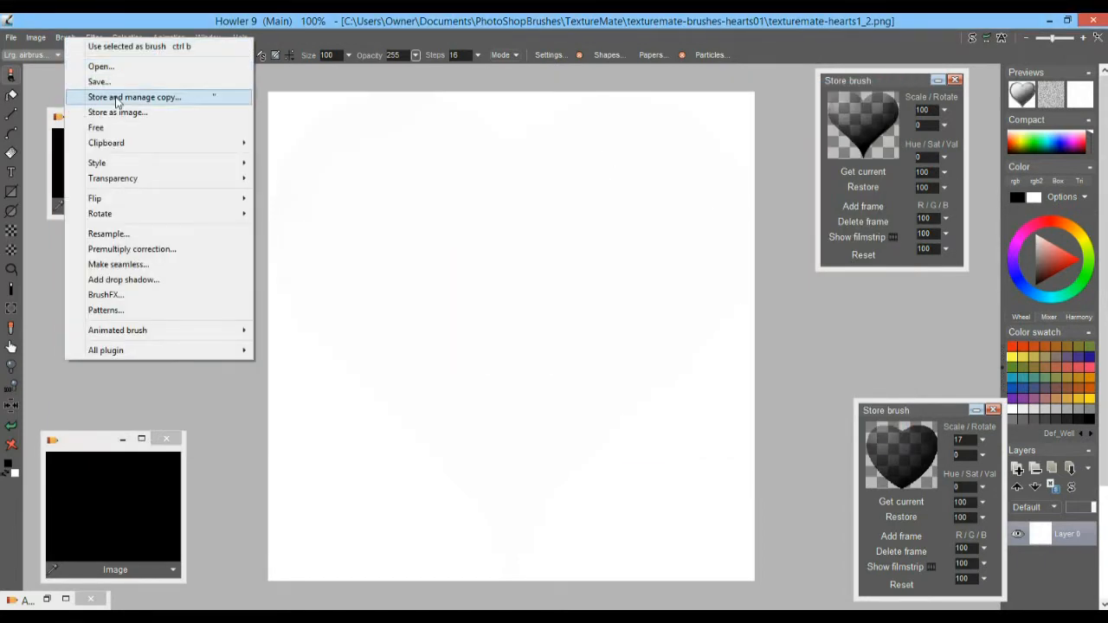
pyautogui.click(111, 95)
# Collapse the three stored heart brush windows to thumbnails and group them beside the canvas
pyautogui.moveTo(961, 212); pyautogui.dragTo(855, 214)
pyautogui.moveTo(901, 81)
pyautogui.mouseDown()
pyautogui.moveTo(891, 72)
pyautogui.moveTo(910, 212)
pyautogui.moveTo(872, 58)
pyautogui.mouseUp()
pyautogui.click(925, 71)
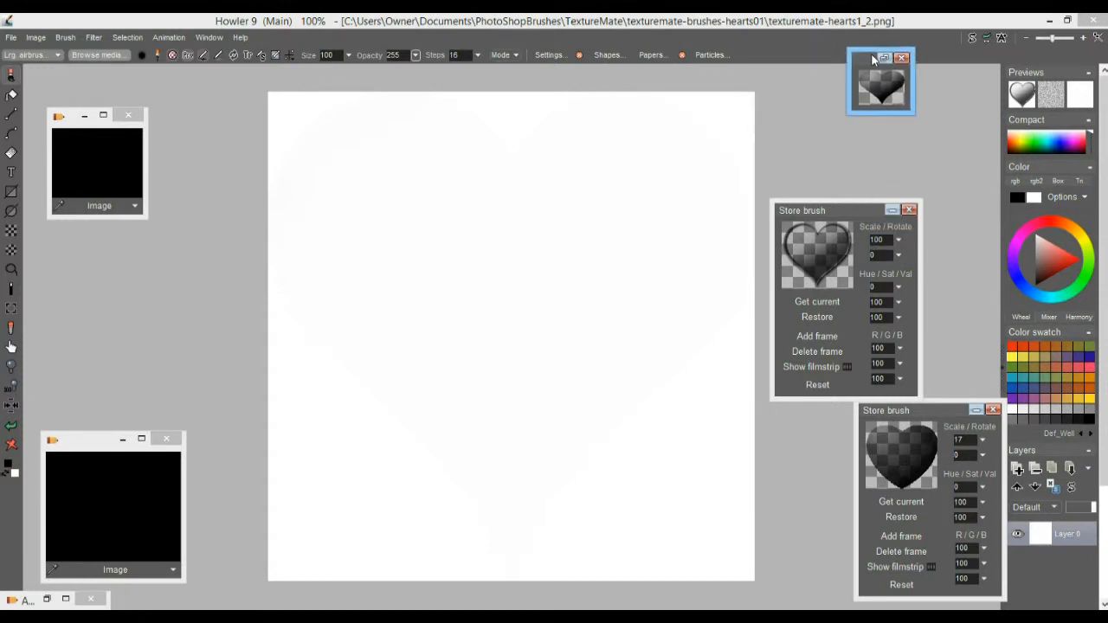
pyautogui.click(892, 210)
pyautogui.moveTo(892, 214)
pyautogui.mouseDown()
pyautogui.moveTo(917, 103)
pyautogui.moveTo(937, 88)
pyautogui.mouseUp()
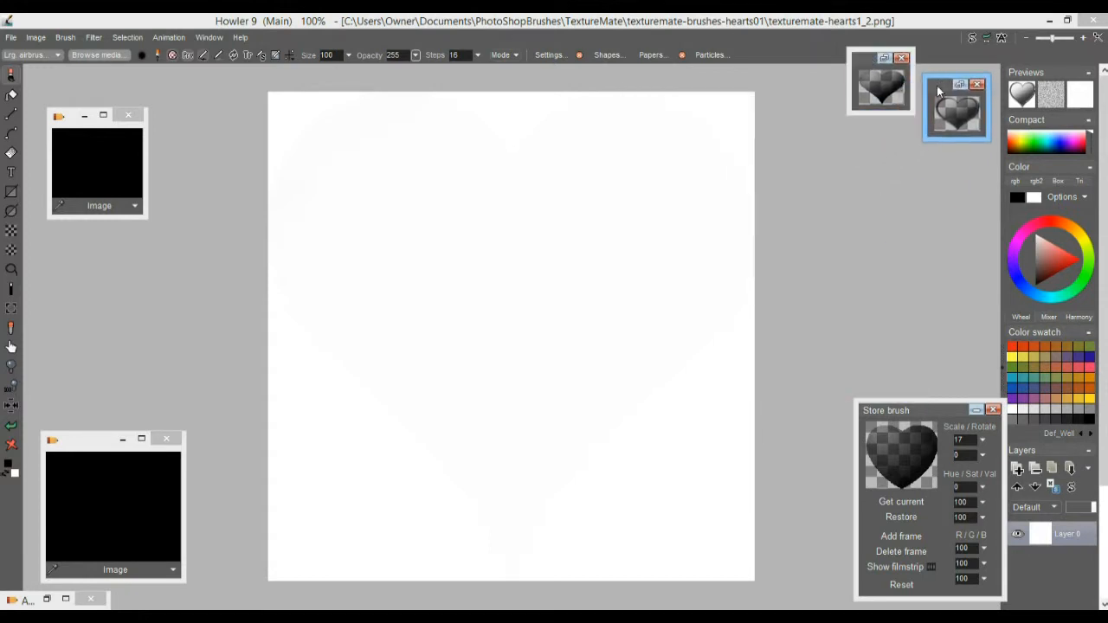
pyautogui.click(975, 411)
pyautogui.moveTo(898, 212); pyautogui.dragTo(867, 142)
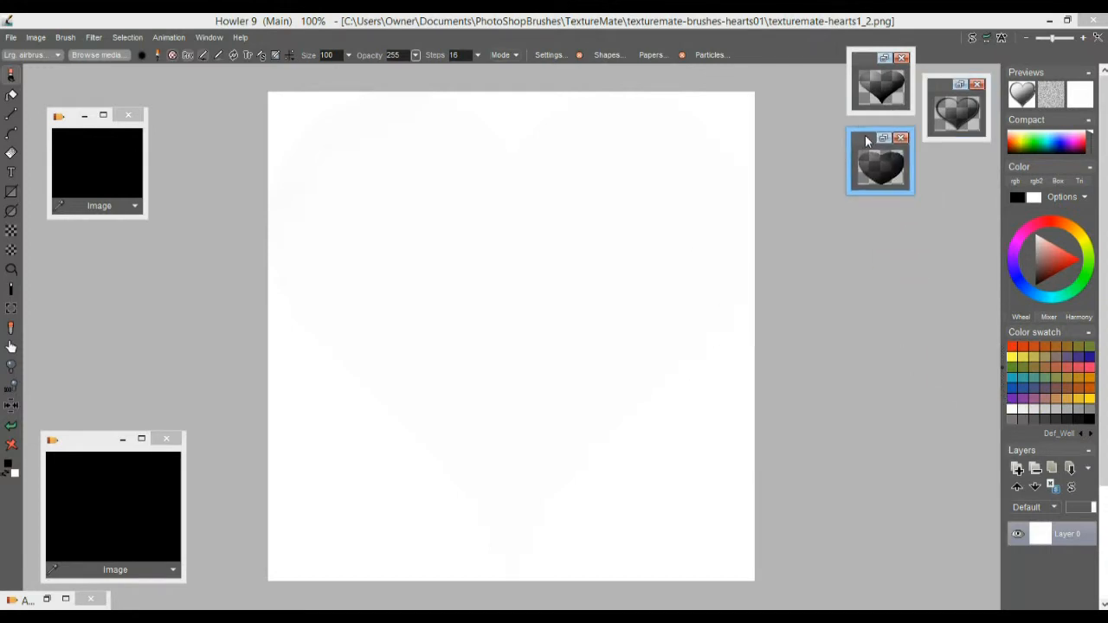
# Paint across the canvas with the second heart, the outlined heart and the small first heart in turn, using their stored thumbnails
pyautogui.click(887, 93)
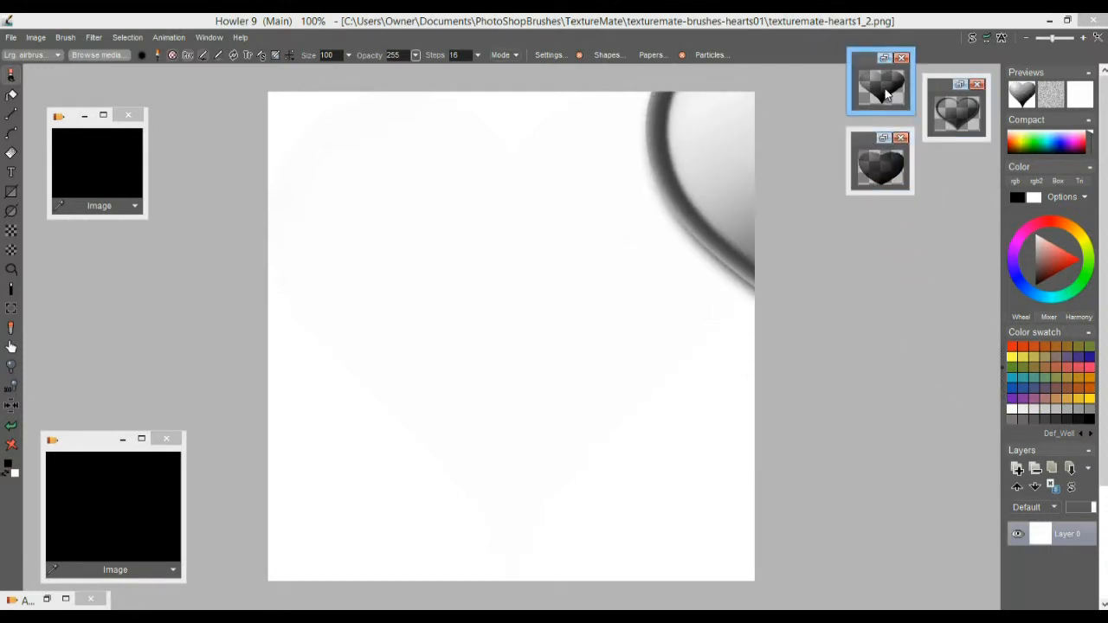
pyautogui.moveTo(483, 227)
pyautogui.mouseDown()
pyautogui.moveTo(603, 300)
pyautogui.moveTo(617, 204)
pyautogui.mouseUp()
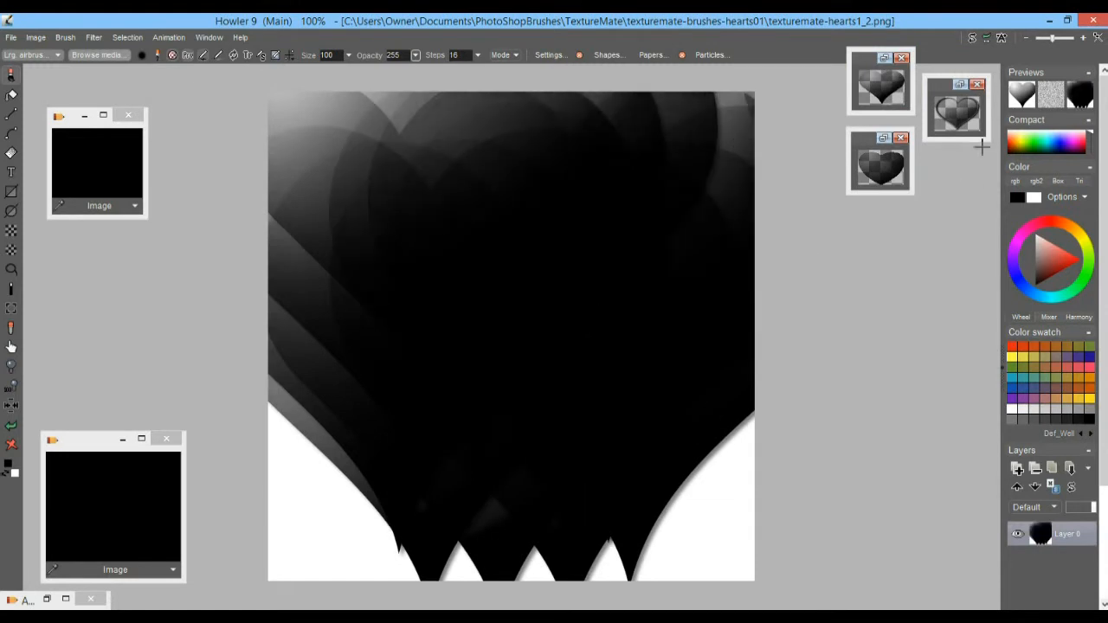
pyautogui.click(956, 108)
pyautogui.moveTo(584, 329)
pyautogui.mouseDown()
pyautogui.moveTo(511, 331)
pyautogui.moveTo(590, 349)
pyautogui.mouseUp()
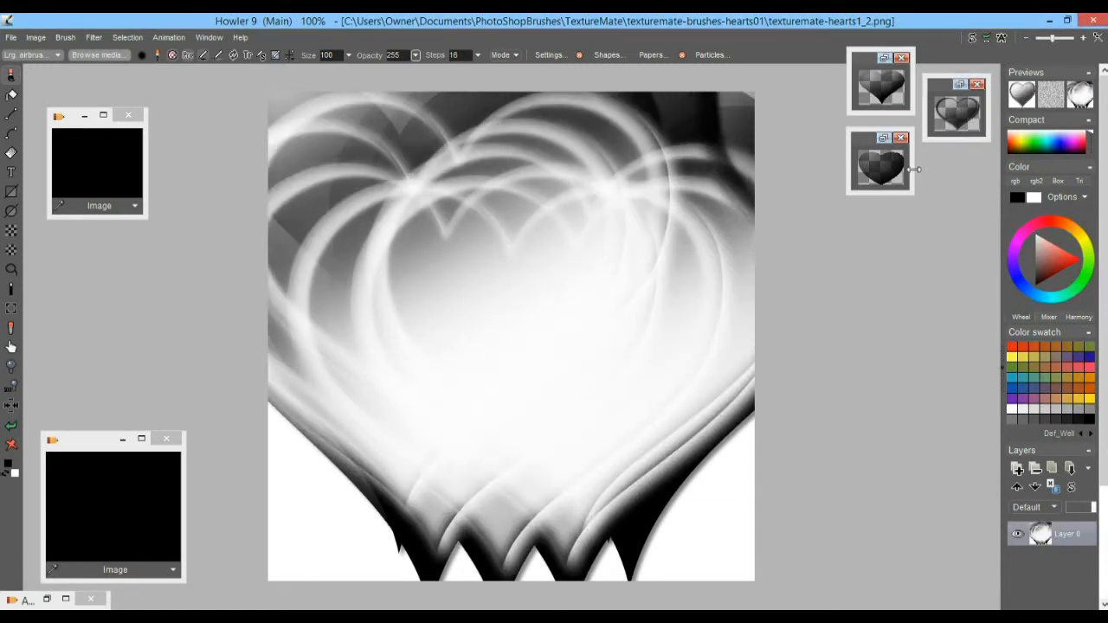
pyautogui.click(880, 162)
pyautogui.moveTo(505, 321); pyautogui.dragTo(355, 355)
pyautogui.moveTo(538, 413); pyautogui.dragTo(679, 238)
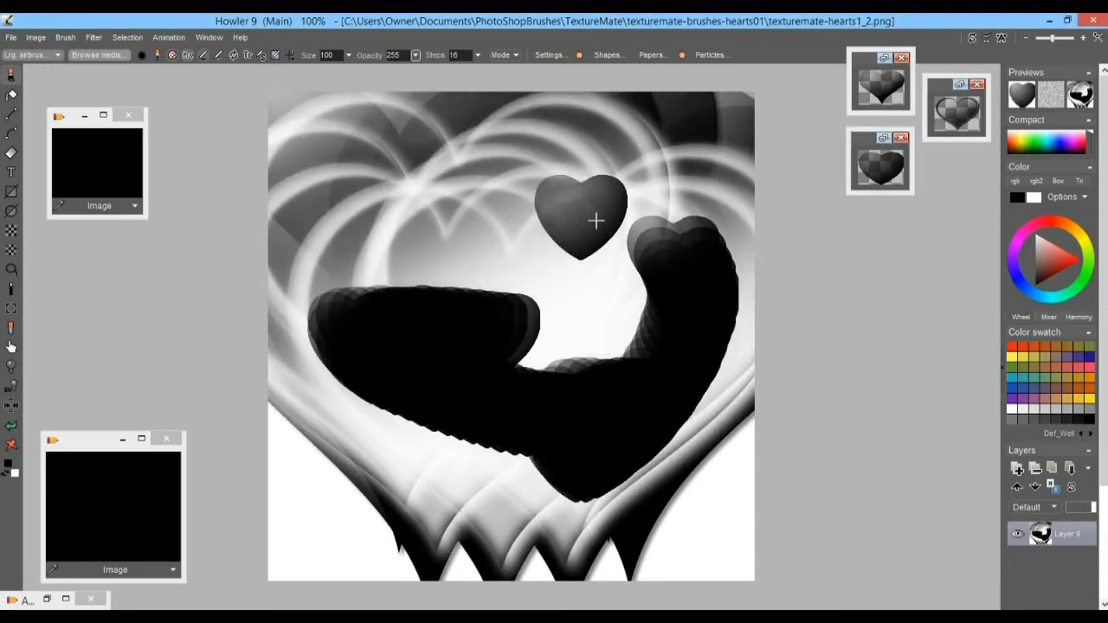
# Reset the first stored heart brush to its original scale, stamp large dark and white hearts over the canvas and collapse its window again
pyautogui.click(881, 169)
pyautogui.click(882, 139)
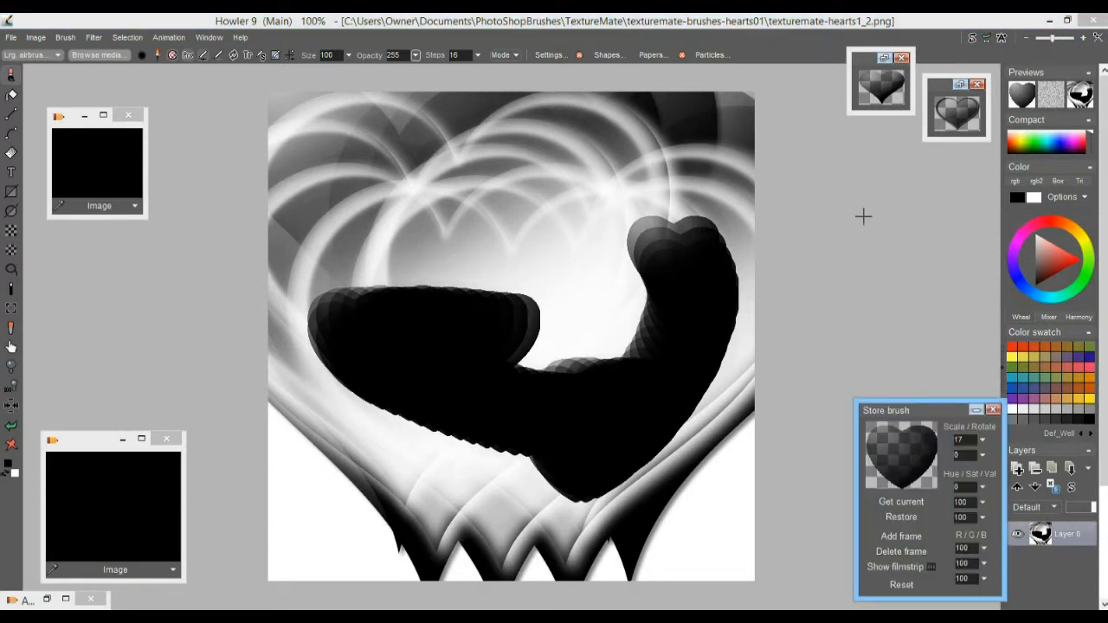
pyautogui.click(902, 584)
pyautogui.click(577, 352)
pyautogui.moveTo(578, 353)
pyautogui.mouseDown()
pyautogui.moveTo(545, 398)
pyautogui.moveTo(572, 326)
pyautogui.mouseUp()
pyautogui.rightClick(497, 351)
pyautogui.click(520, 372)
pyautogui.rightClick(519, 371)
pyautogui.click(803, 415)
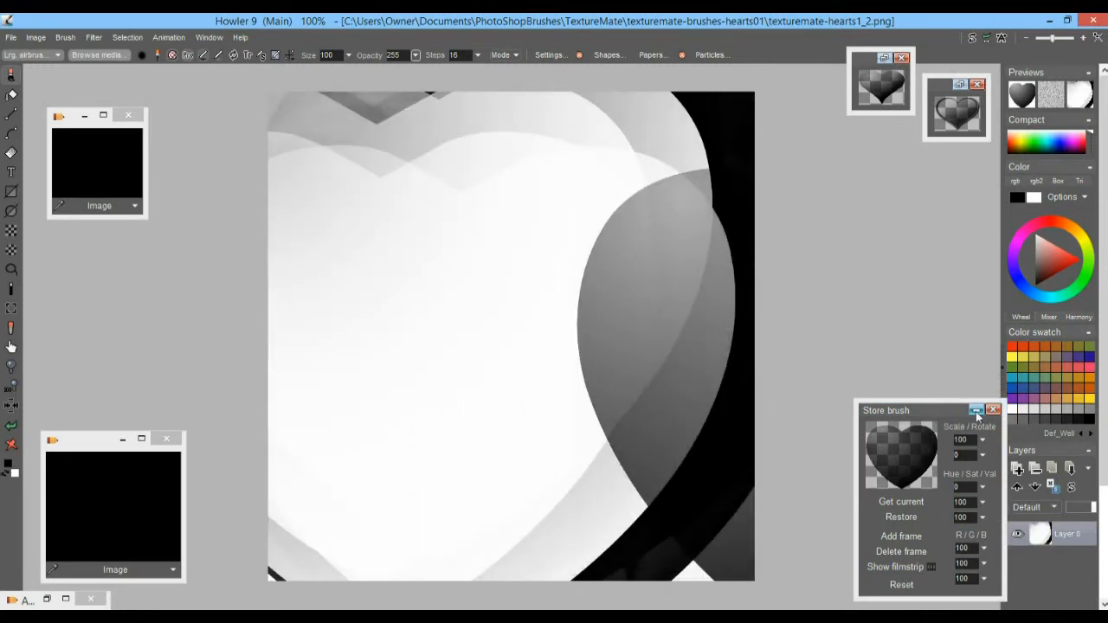
pyautogui.click(976, 409)
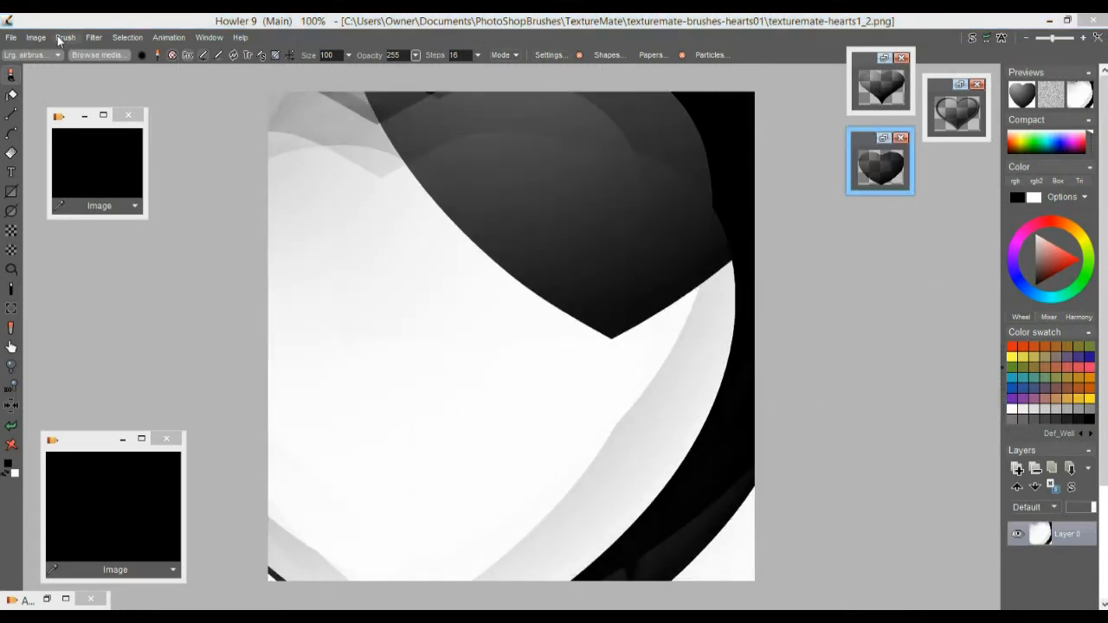
# Load texturemate-hearts1_5.png as a brush, store a managed copy and collapse it to a thumbnail beside the other hearts
pyautogui.click(65, 38)
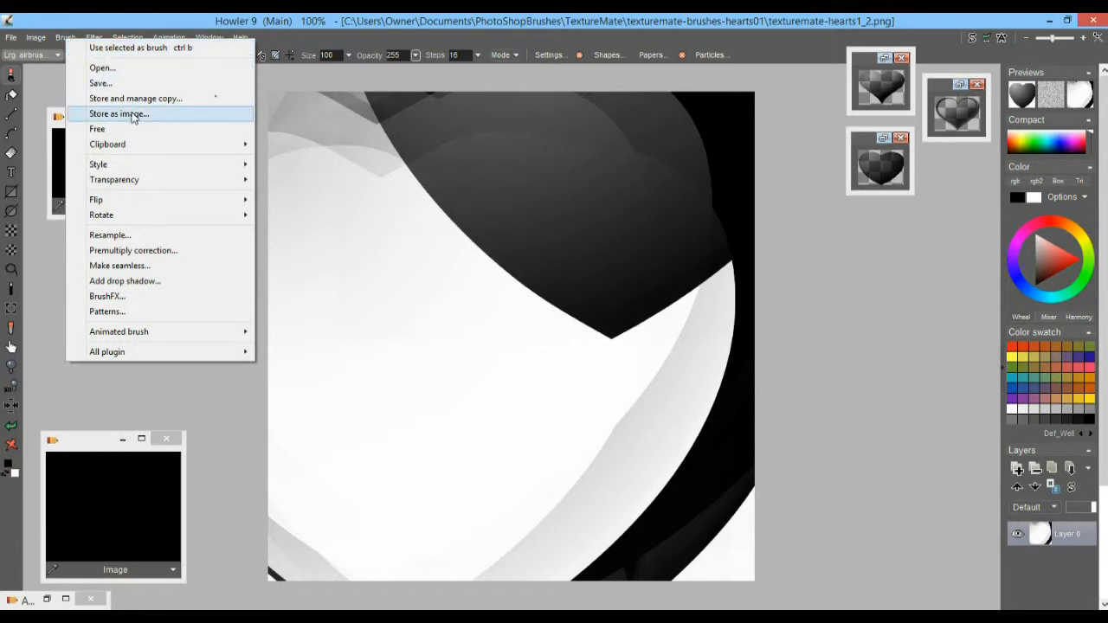
pyautogui.click(123, 70)
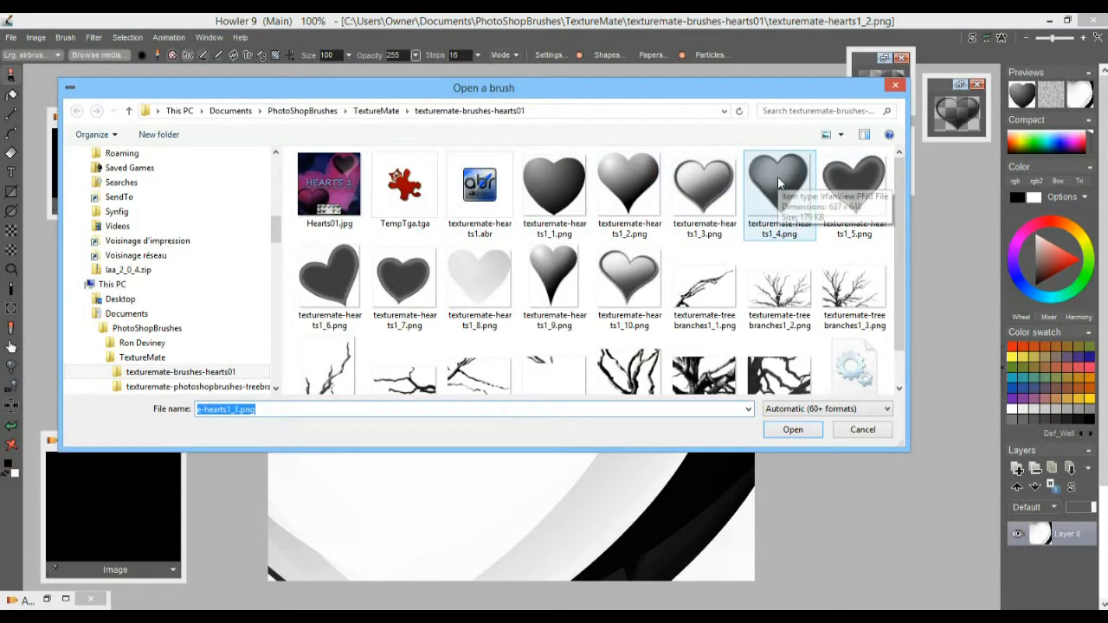
pyautogui.doubleClick(871, 171)
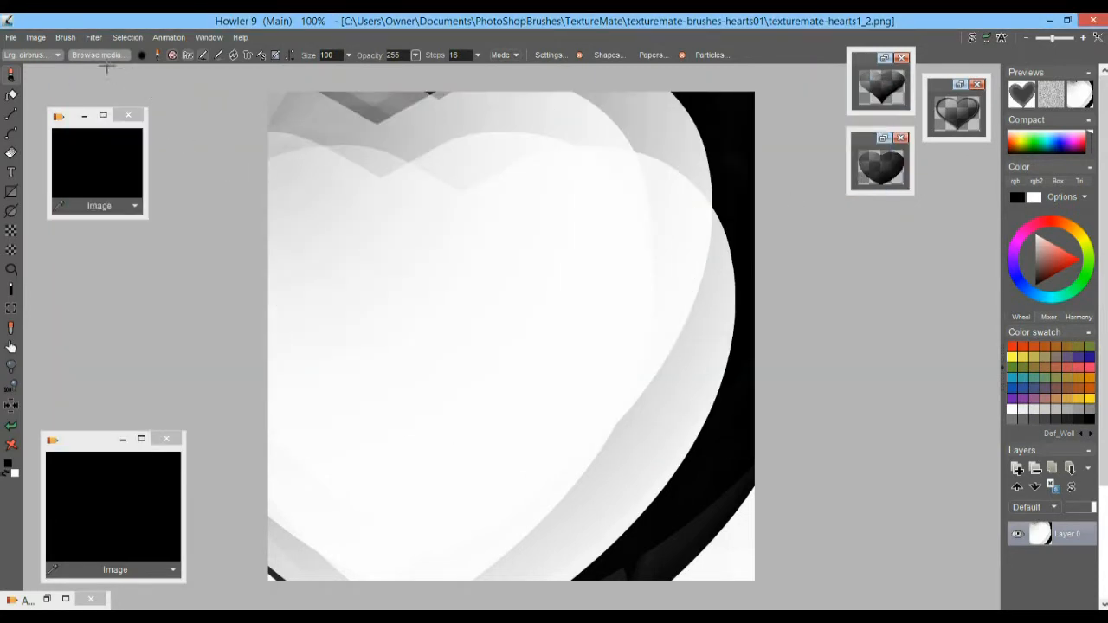
pyautogui.click(67, 39)
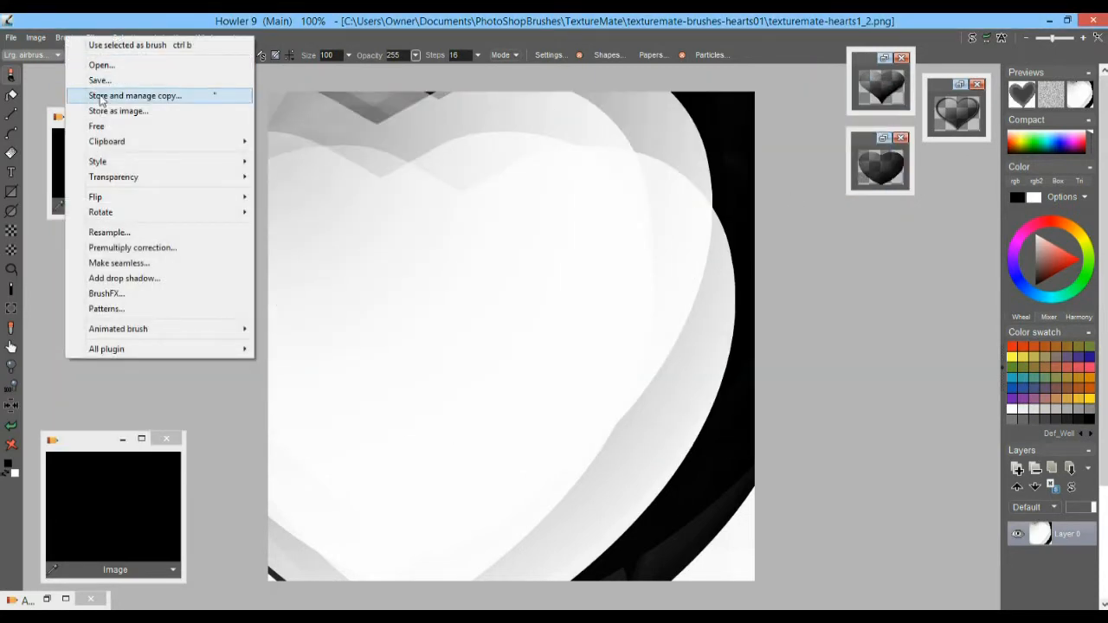
pyautogui.click(101, 96)
pyautogui.click(1000, 211)
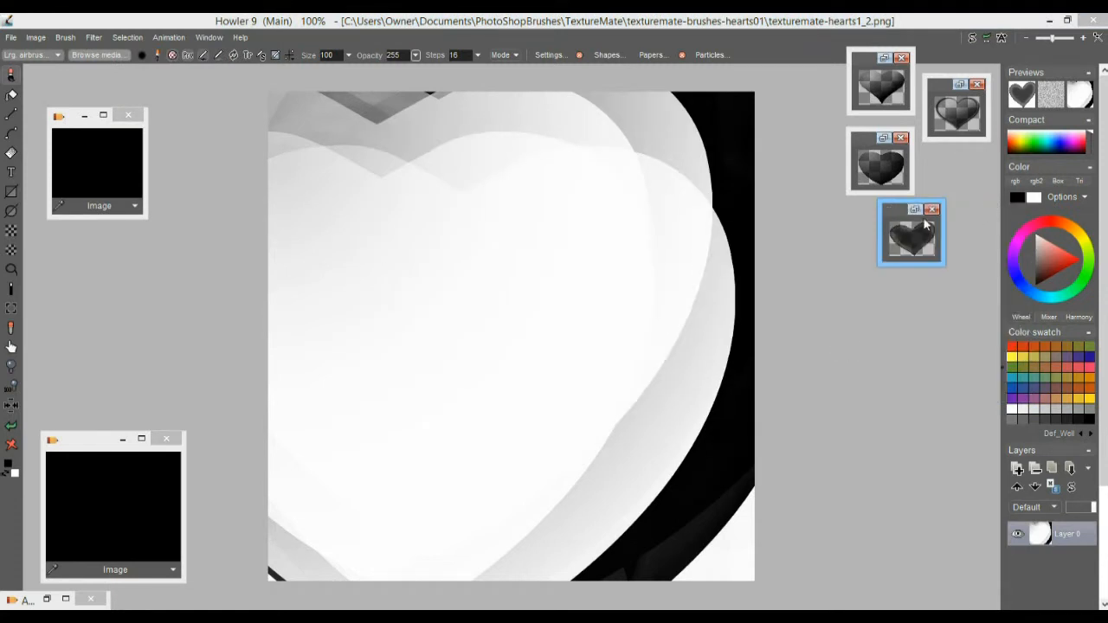
# Load texturemate-hearts1_10.png as the current custom brush
pyautogui.click(65, 38)
pyautogui.click(119, 67)
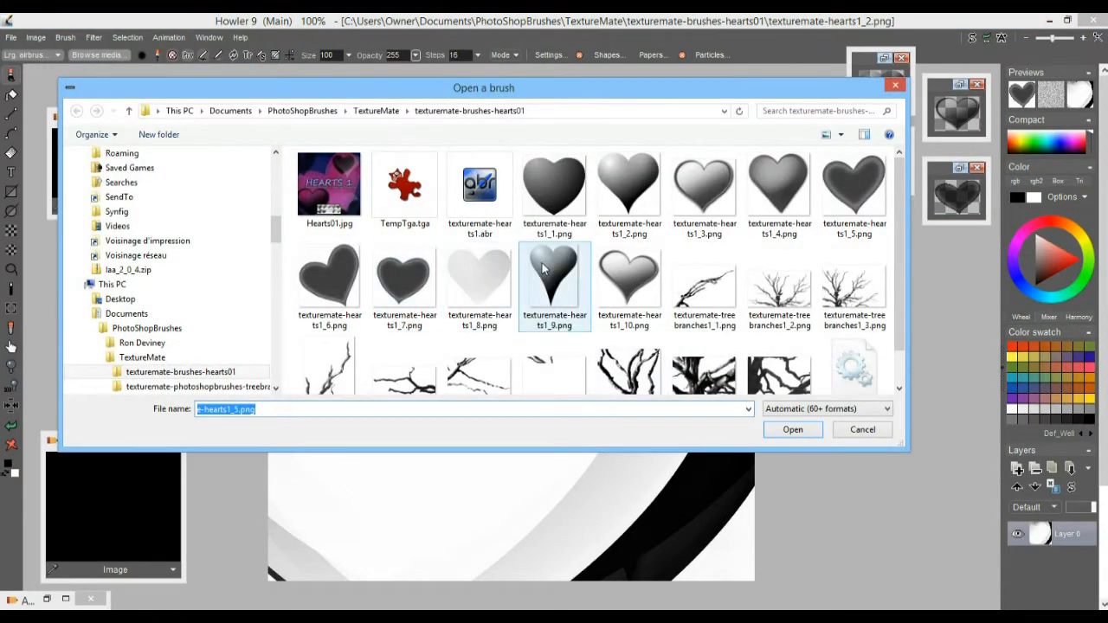
pyautogui.click(559, 272)
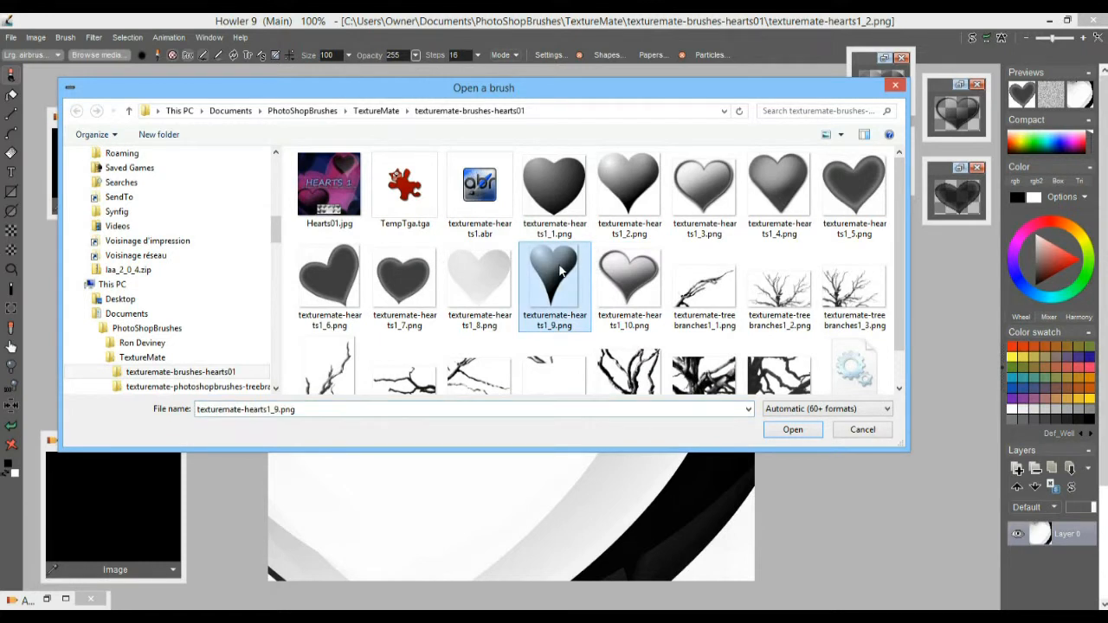
pyautogui.click(646, 279)
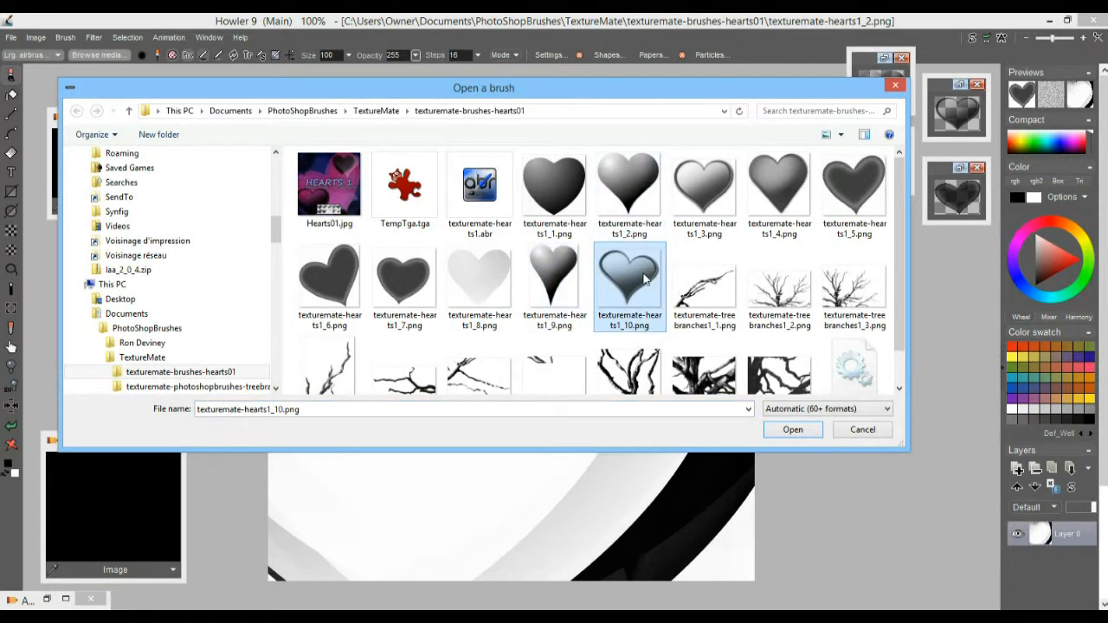
pyautogui.doubleClick(646, 279)
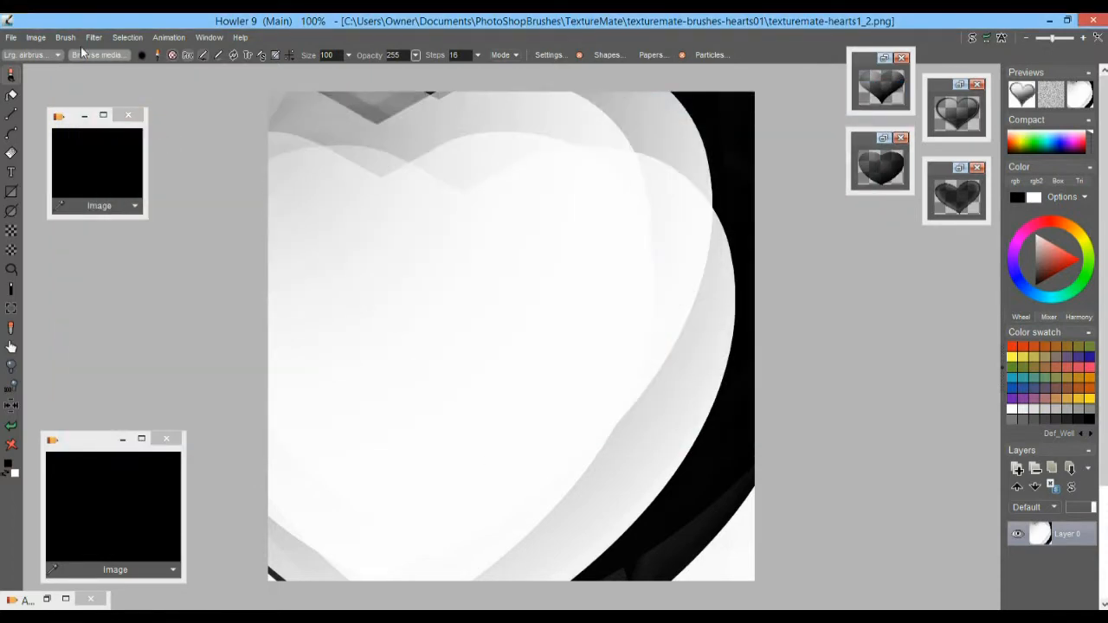
pyautogui.click(68, 38)
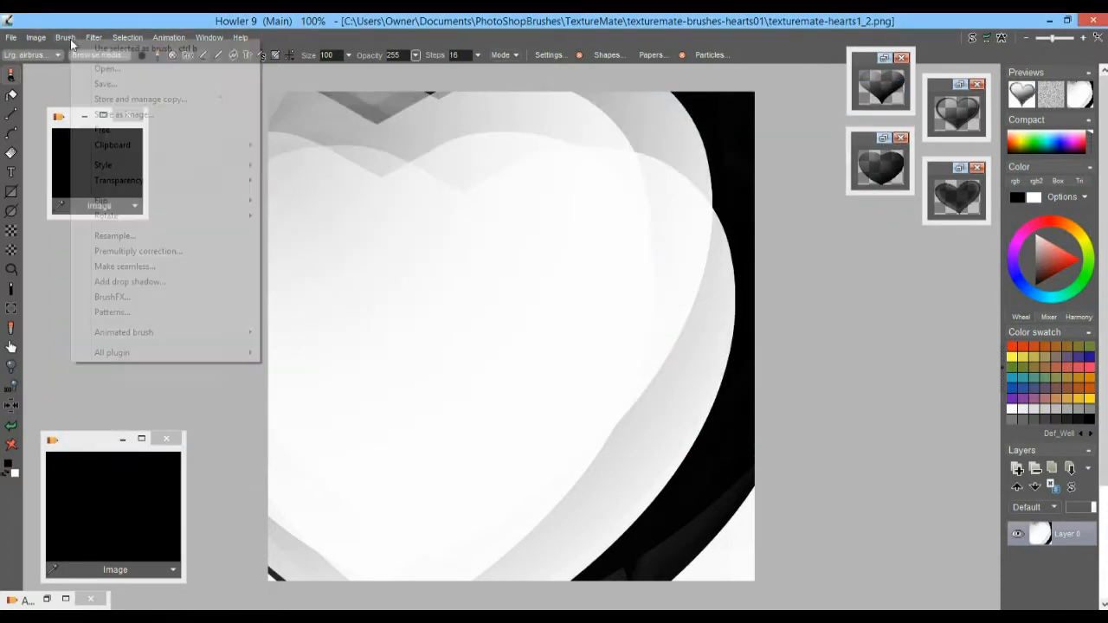
pyautogui.click(127, 70)
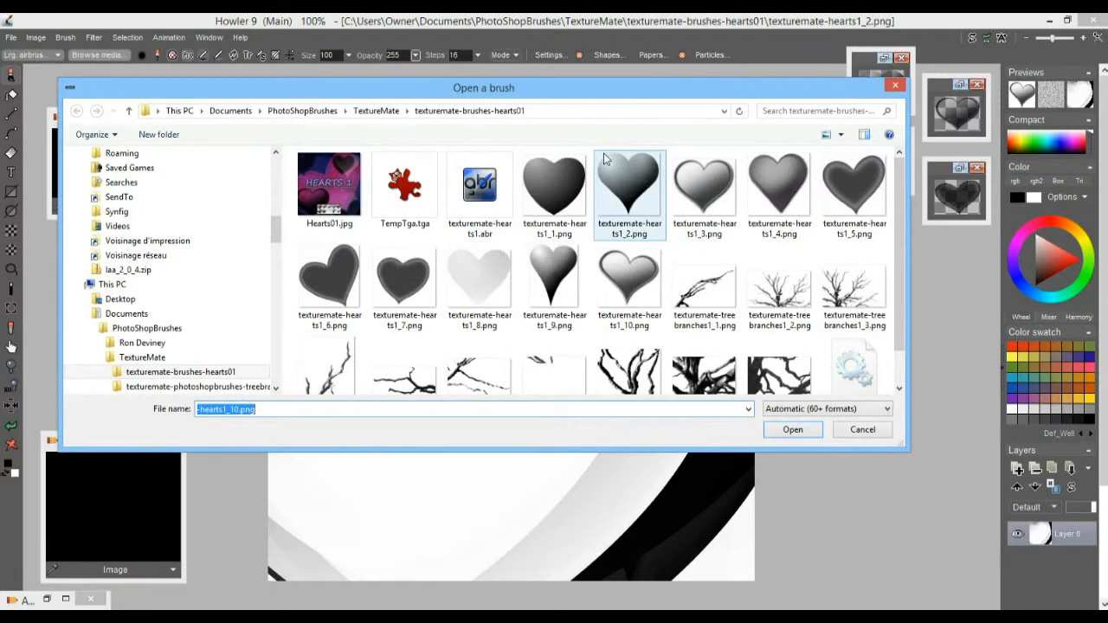
pyautogui.click(896, 88)
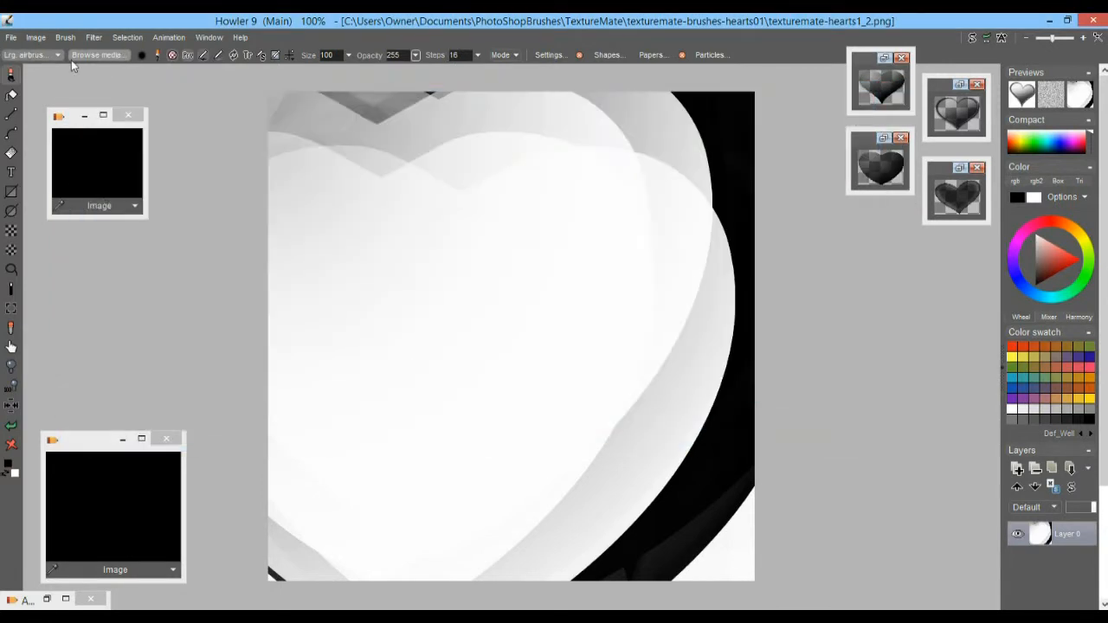
# Store a managed copy of the outlined heart brush, collapse it to a thumbnail and place it below the other stored hearts
pyautogui.click(65, 37)
pyautogui.click(122, 92)
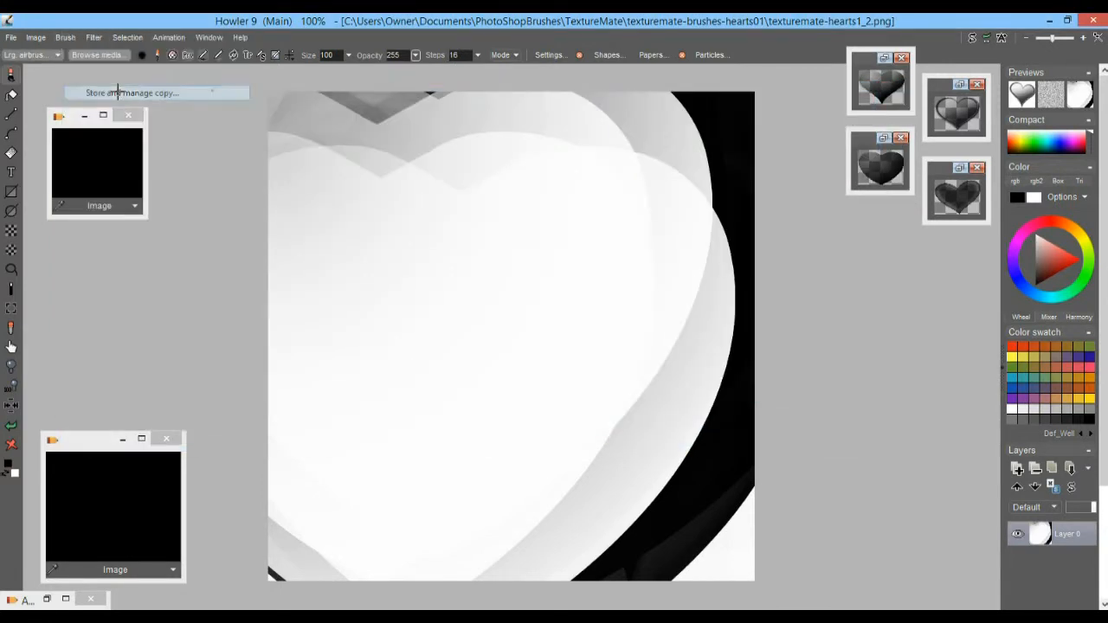
pyautogui.click(998, 211)
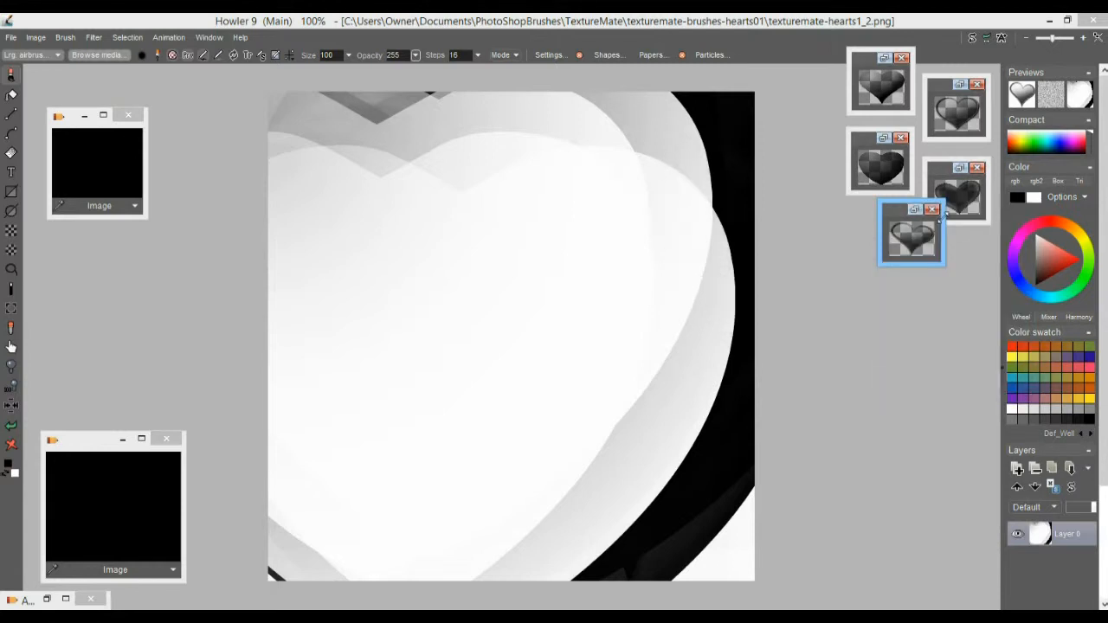
pyautogui.moveTo(889, 213); pyautogui.dragTo(925, 251)
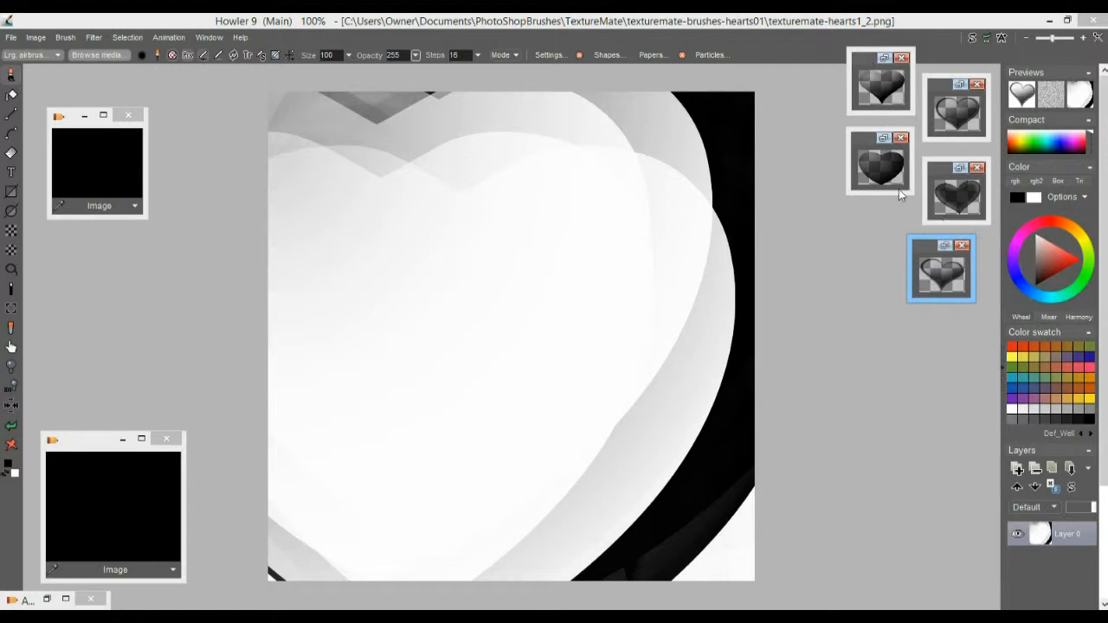
# Activate the stored glossy pointed heart brush and replace the current document with a new 1920 x 1080 HDTV 1080p image
pyautogui.click(889, 92)
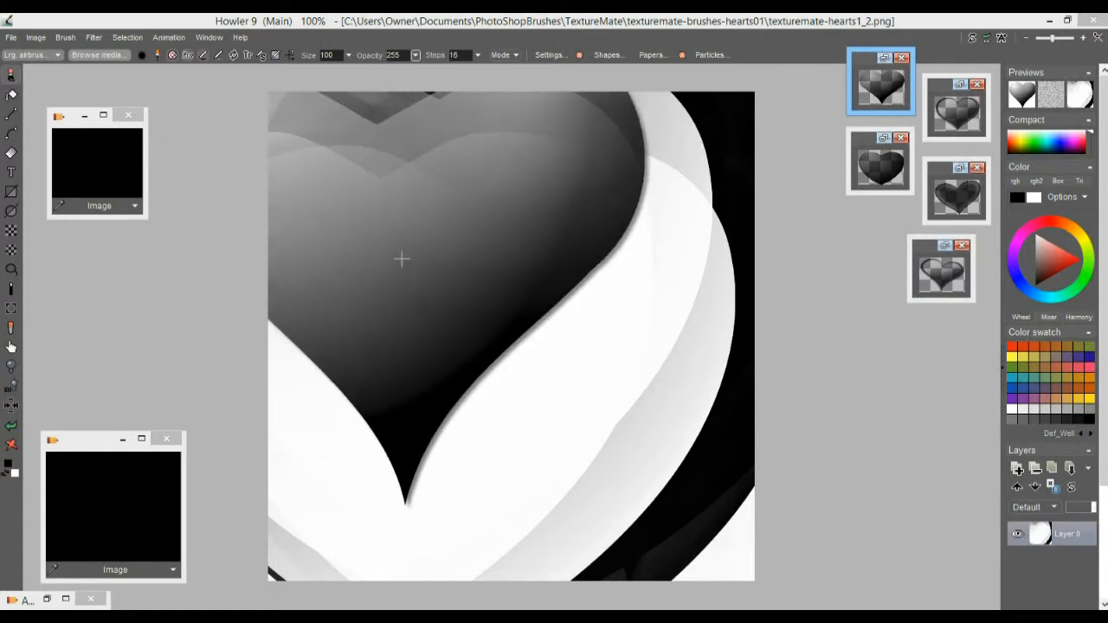
pyautogui.click(12, 39)
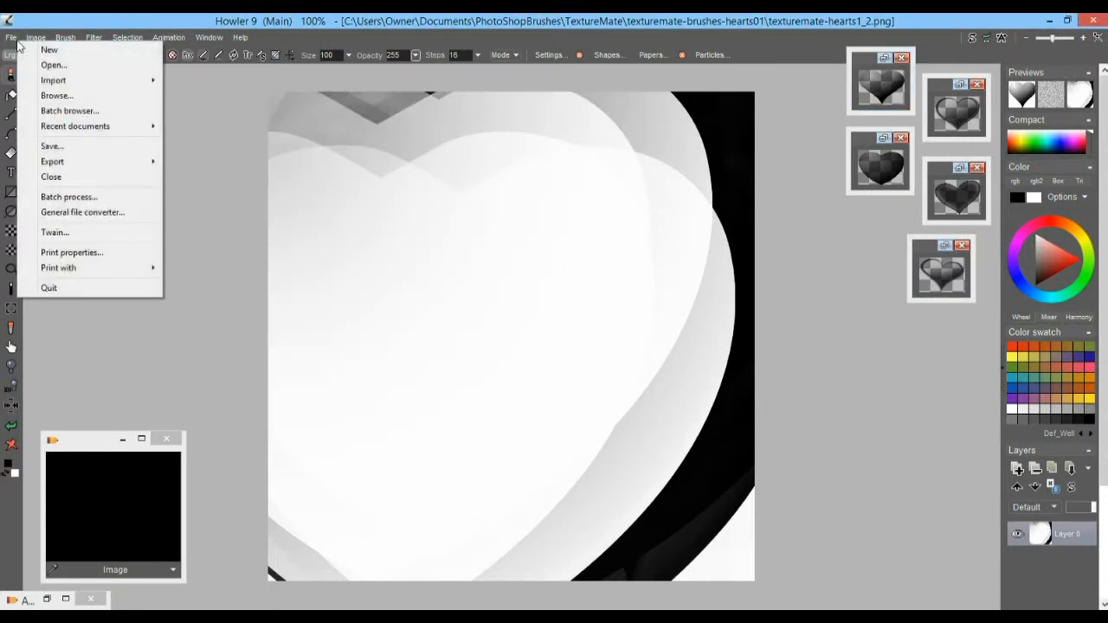
pyautogui.click(50, 52)
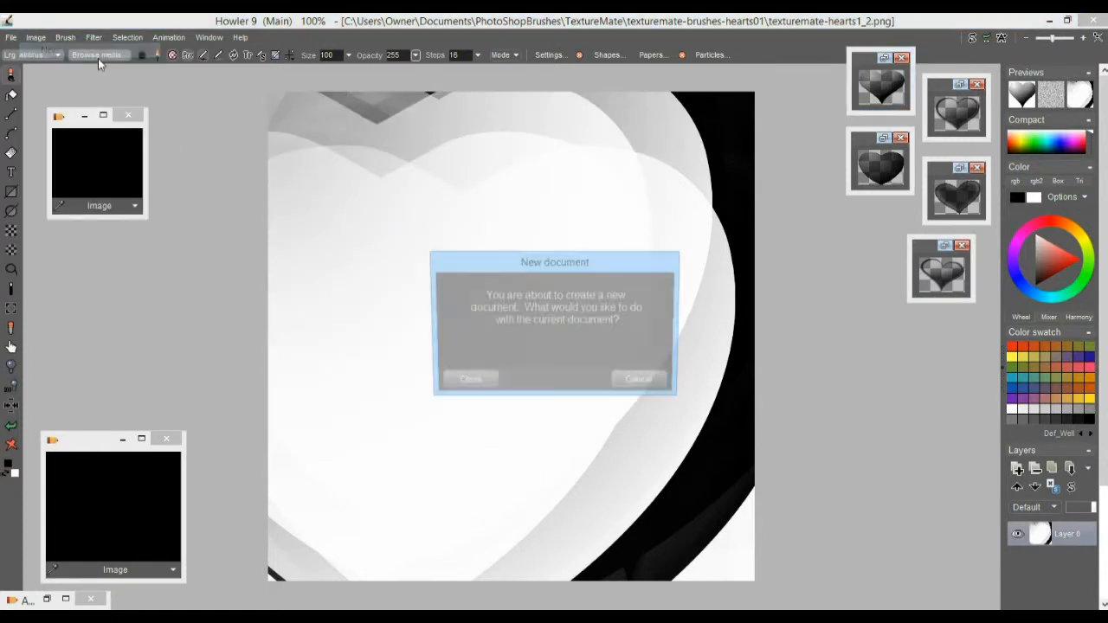
pyautogui.click(460, 382)
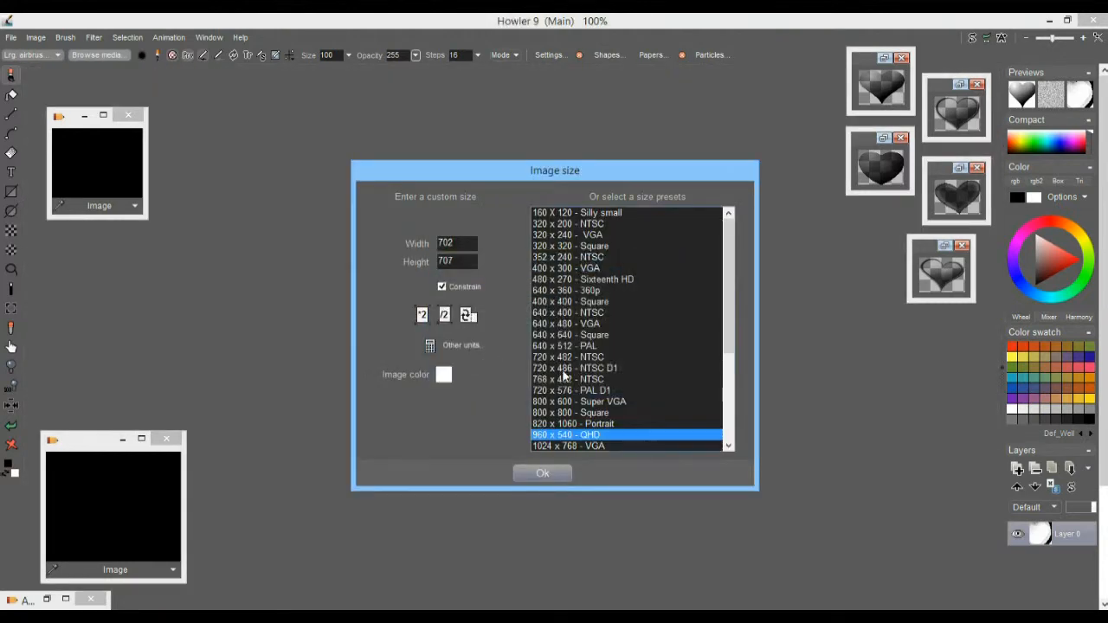
pyautogui.scroll(-5, 684, 416)
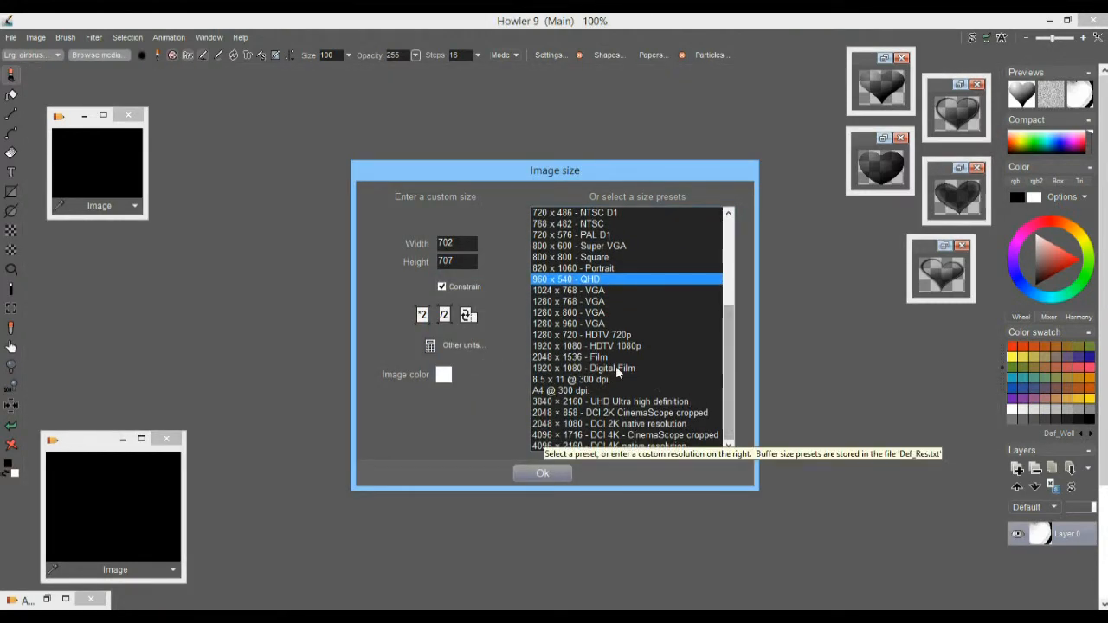
pyautogui.click(558, 347)
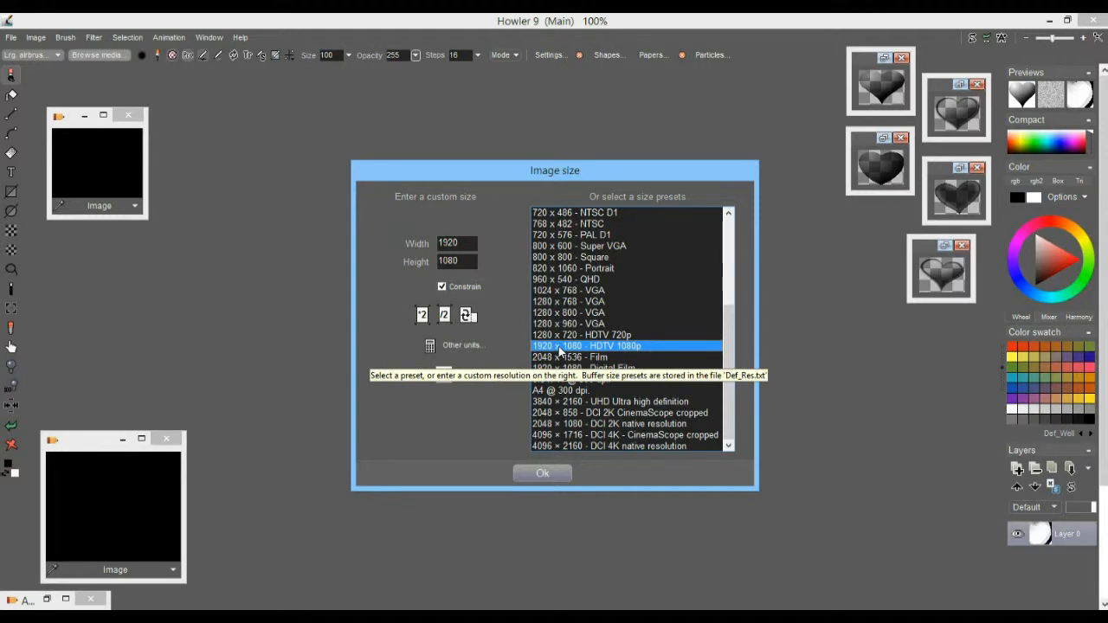
pyautogui.click(546, 476)
# Stamp the glossy pointed heart, the outlined heart and the dark rounded heart once each on the blank canvas, using their stored brushes
pyautogui.scroll(-4, 416, 312)
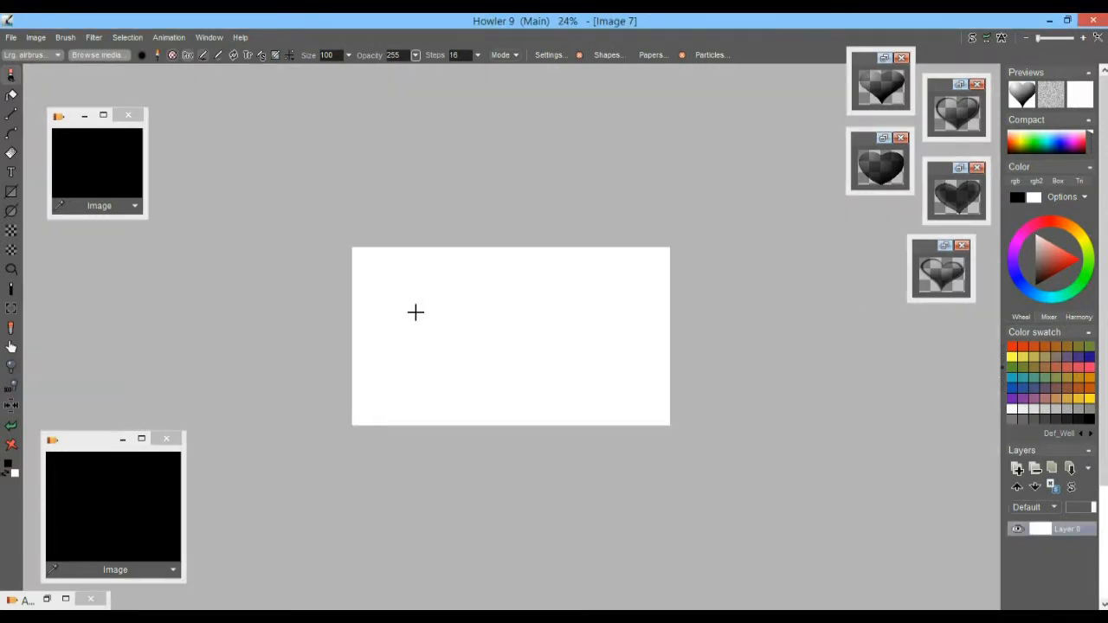
pyautogui.scroll(2, 415, 312)
pyautogui.click(361, 300)
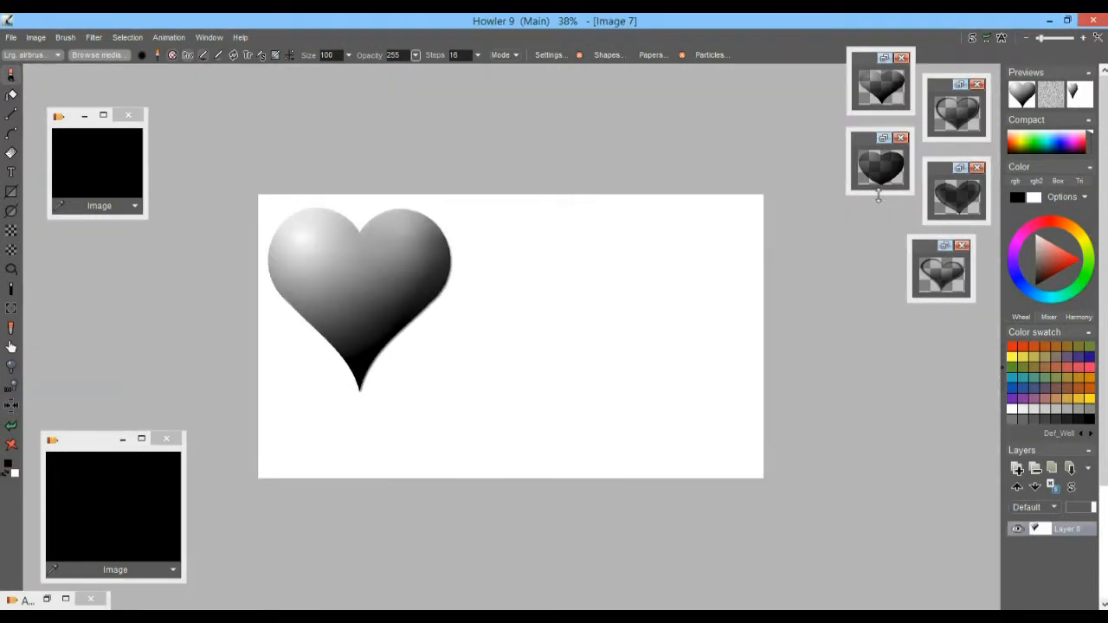
pyautogui.click(944, 109)
pyautogui.click(664, 279)
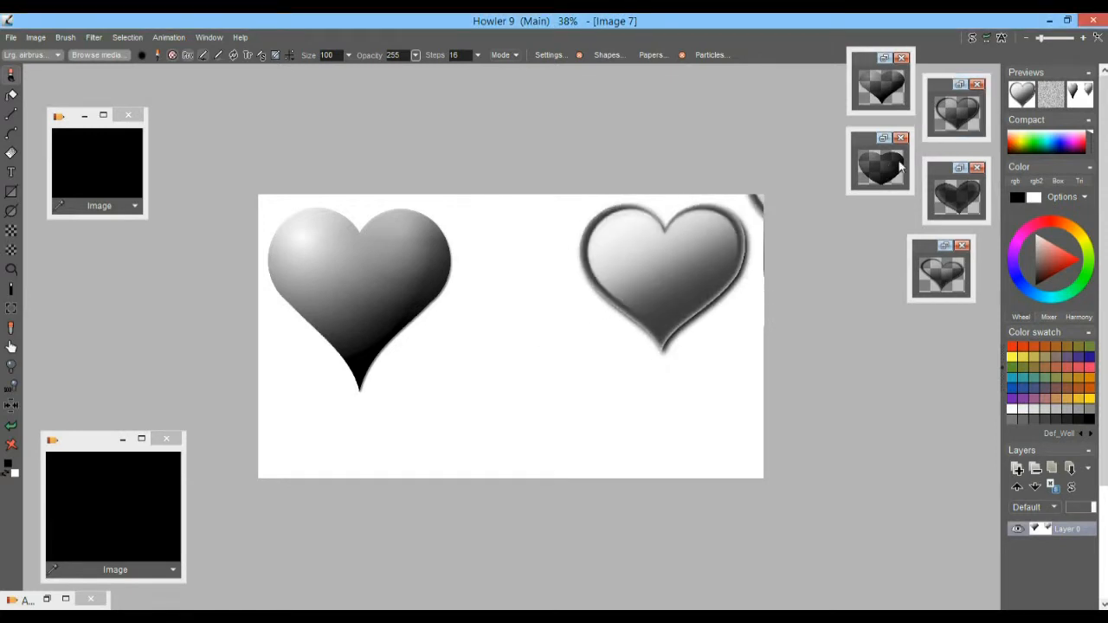
pyautogui.click(898, 162)
pyautogui.click(442, 344)
# Stamp the dark bordered heart twice, overlapping in the canvas's lower right, choosing red as the primary colour between the stamps
pyautogui.click(956, 190)
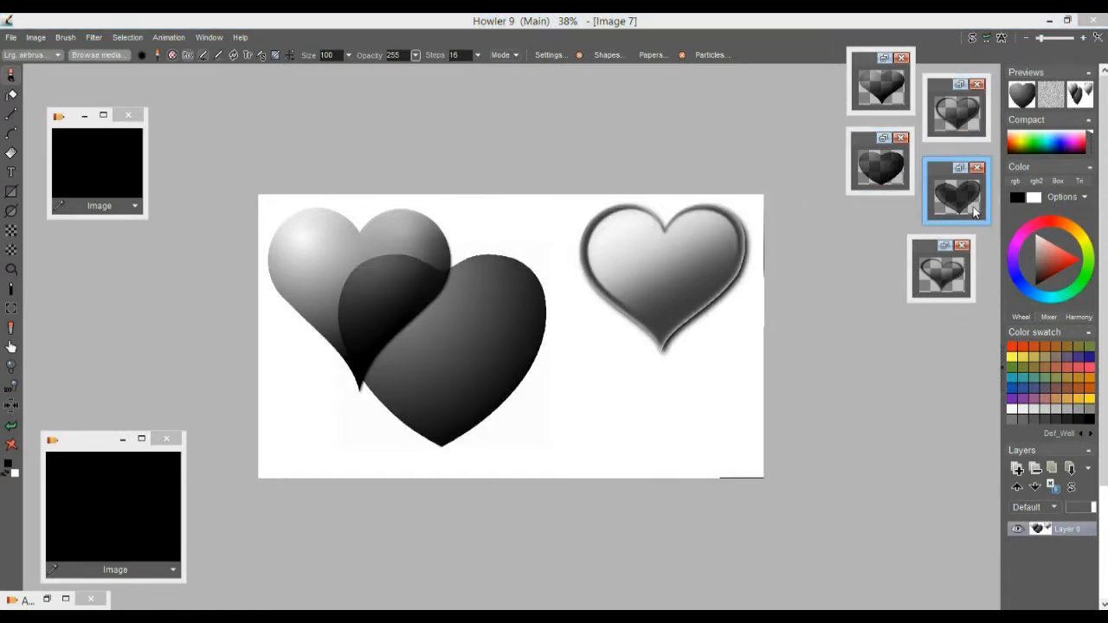
pyautogui.click(660, 421)
pyautogui.click(1065, 255)
pyautogui.click(581, 388)
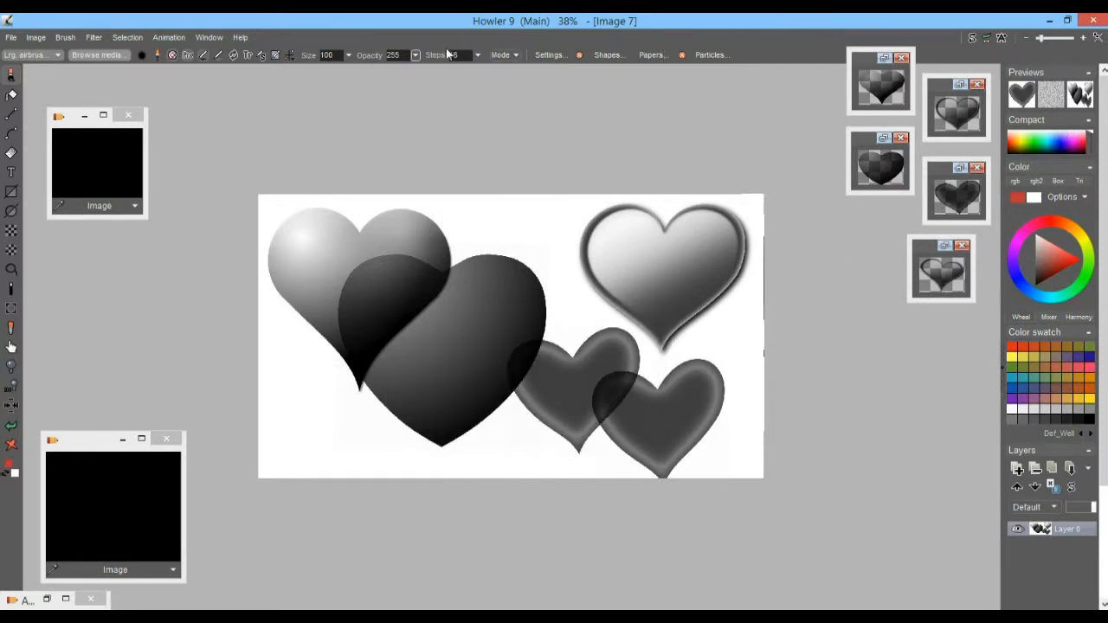
# Open the custom brush settings and switch the stored dark rounded heart brush to Matte brush style
pyautogui.click(550, 55)
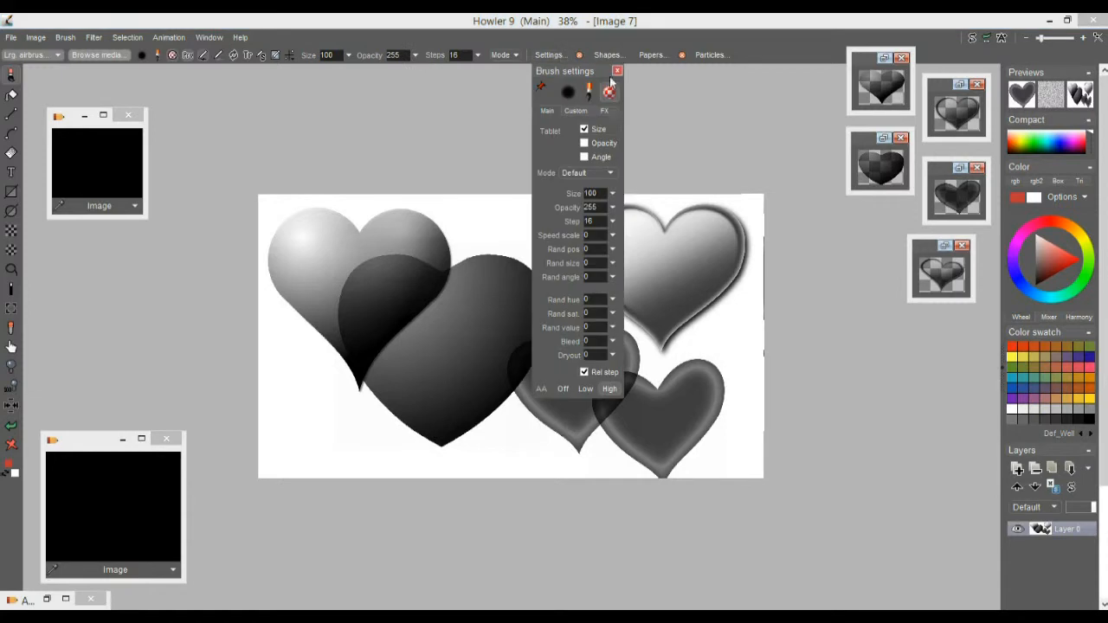
pyautogui.click(577, 111)
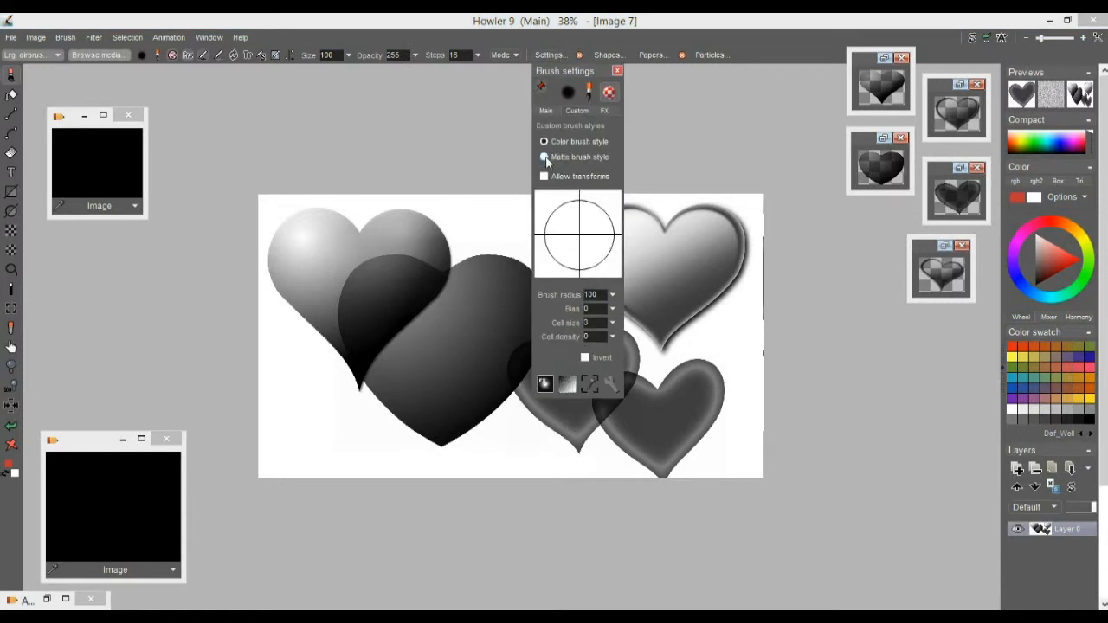
pyautogui.click(884, 169)
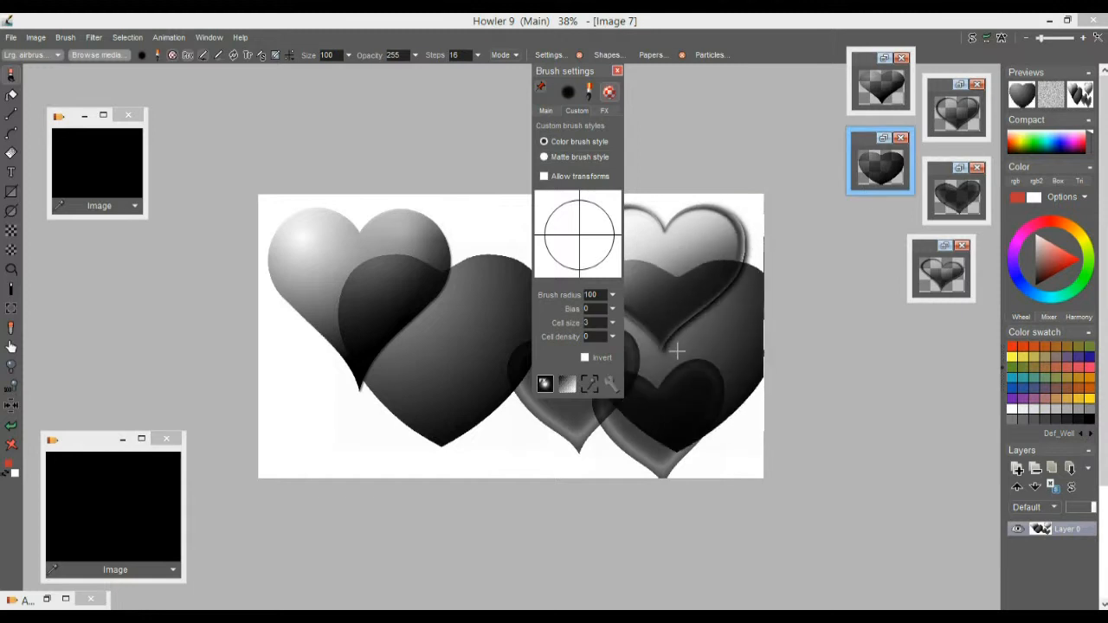
pyautogui.click(545, 156)
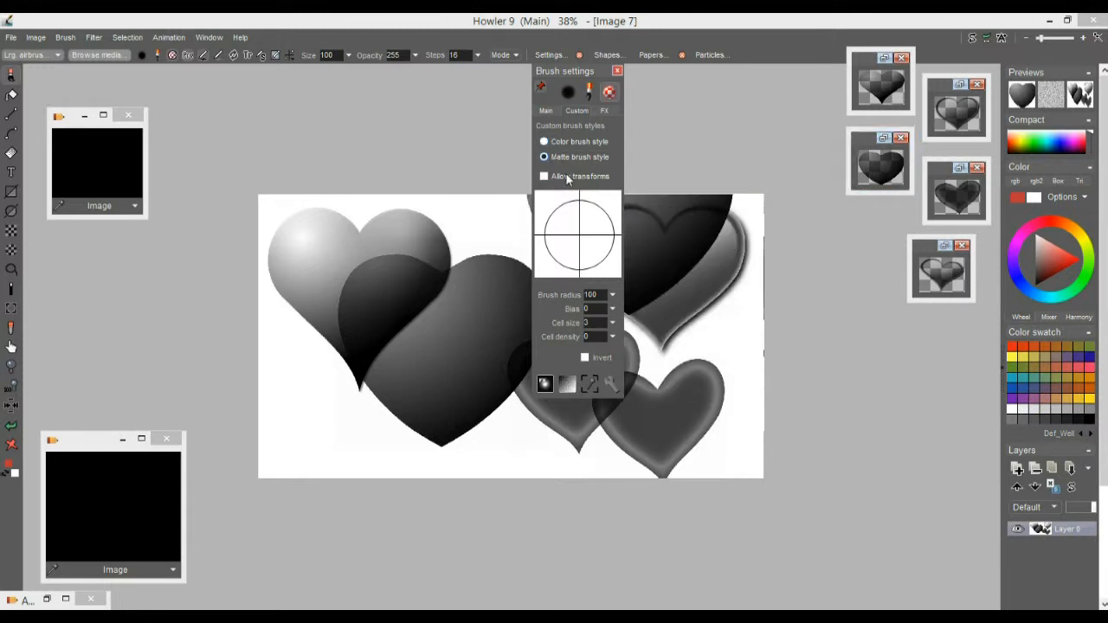
# Choose green as primary and blue as secondary colour, then stamp a green and a blue matte heart over the left hearts
pyautogui.click(1083, 286)
pyautogui.click(1018, 274)
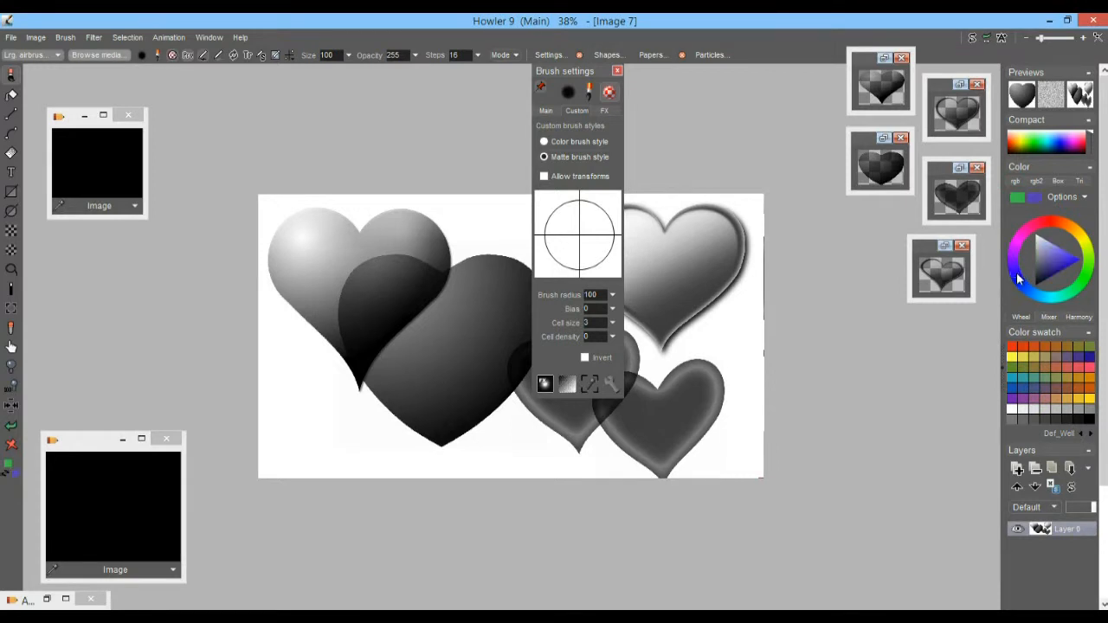
pyautogui.click(343, 355)
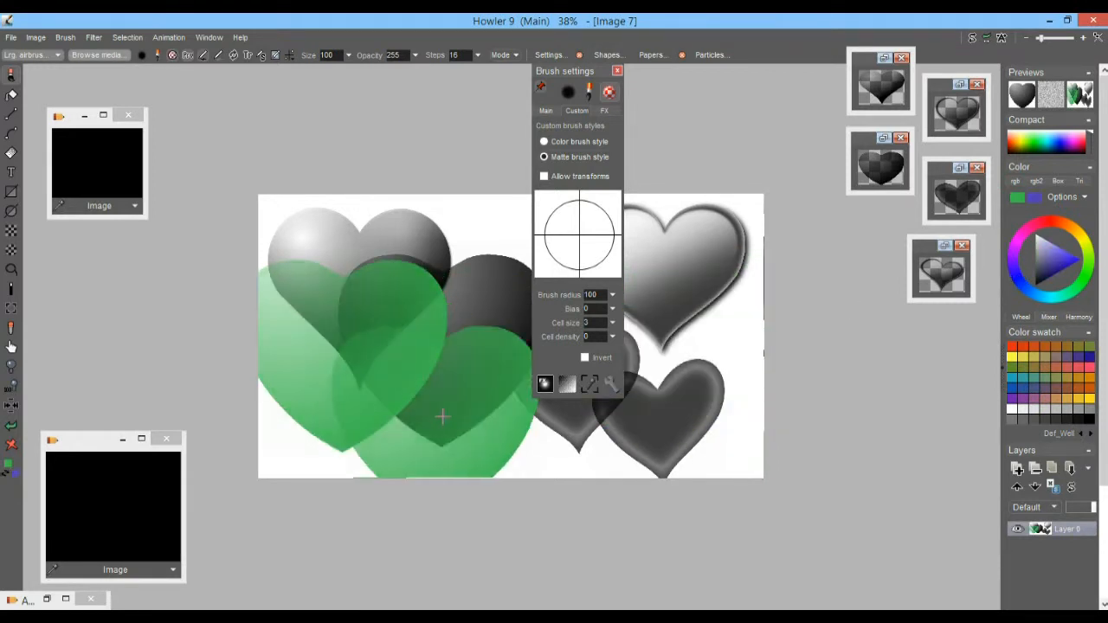
pyautogui.rightClick(449, 414)
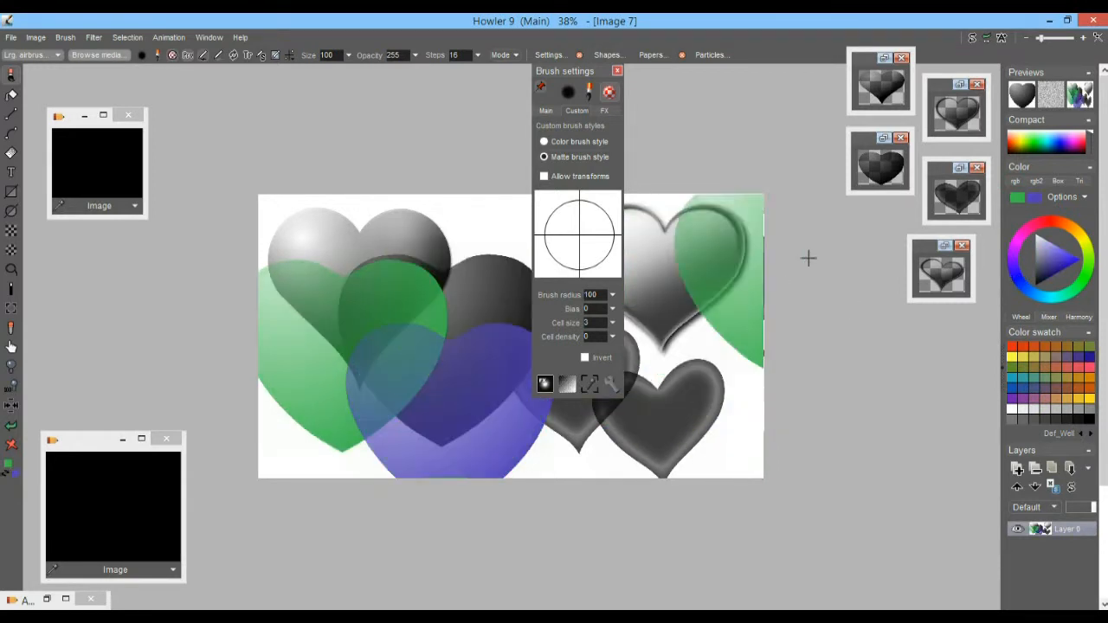
# Switch the outlined glossy heart brush to Matte brush style and paint green hearts over the canvas, as separate stamps and one sweeping stroke
pyautogui.click(953, 284)
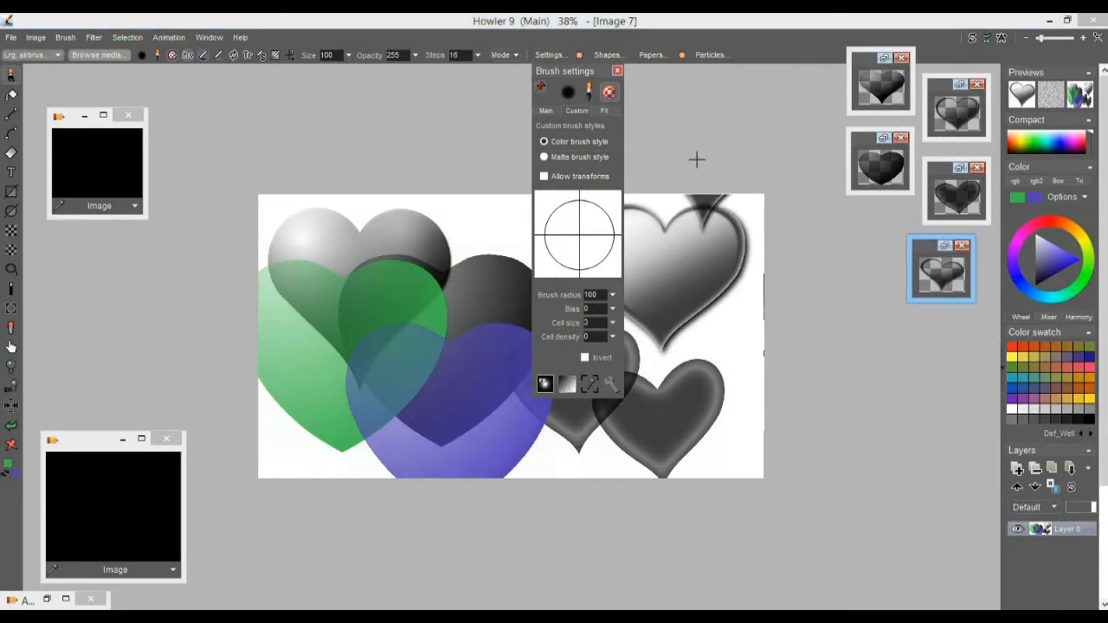
pyautogui.click(548, 156)
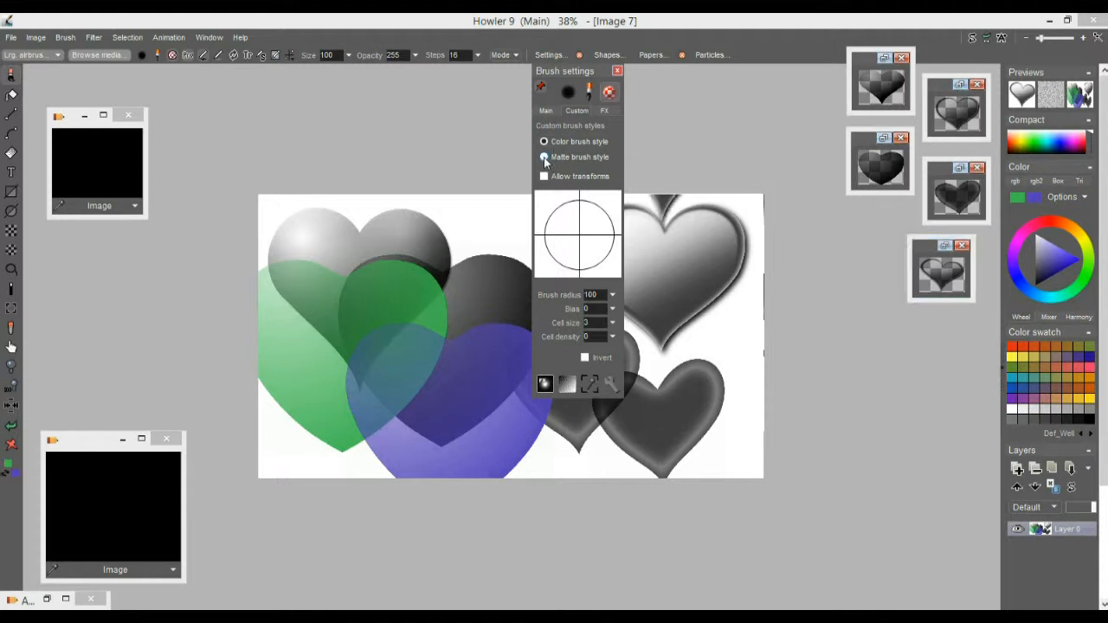
pyautogui.moveTo(671, 398); pyautogui.dragTo(696, 377)
pyautogui.click(707, 366)
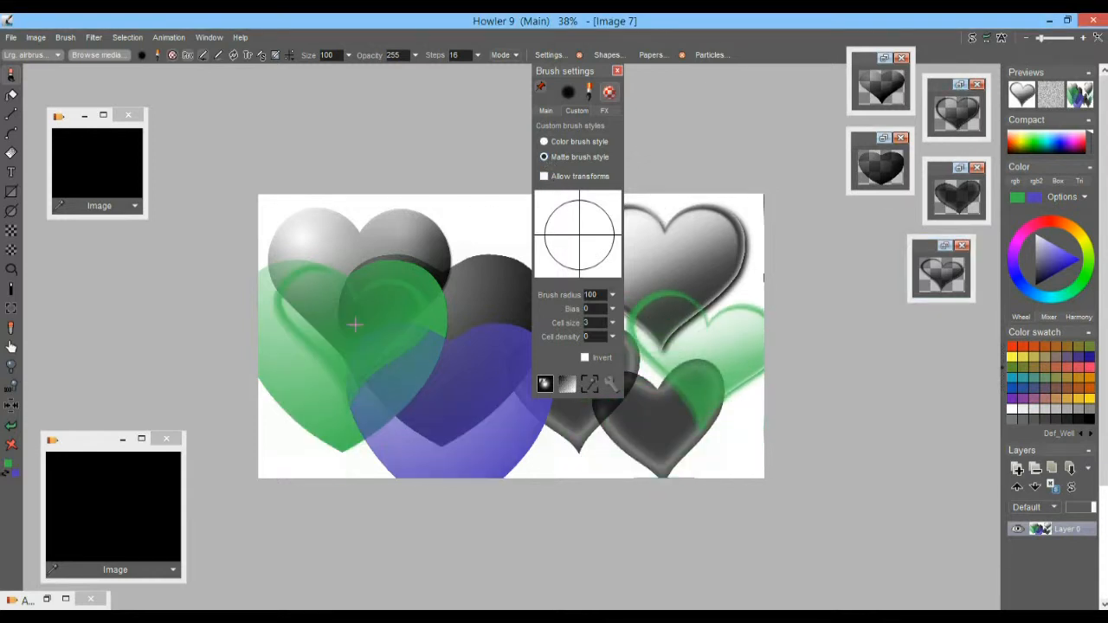
pyautogui.click(426, 268)
pyautogui.click(457, 428)
pyautogui.click(712, 248)
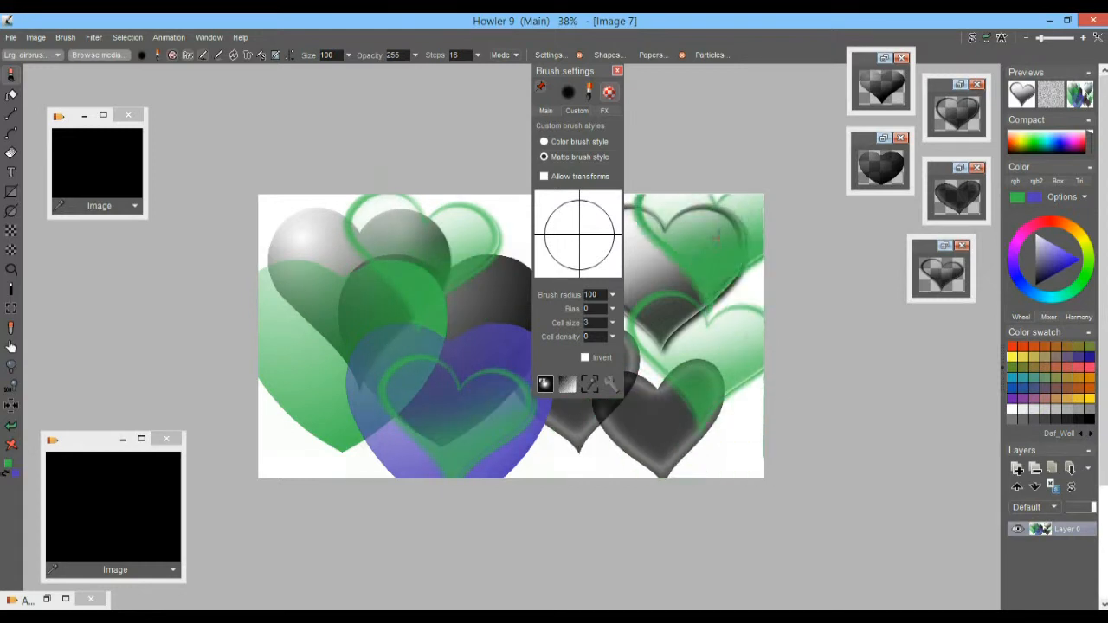
pyautogui.moveTo(562, 67)
pyautogui.mouseDown()
pyautogui.moveTo(885, 232)
pyautogui.moveTo(868, 280)
pyautogui.mouseUp()
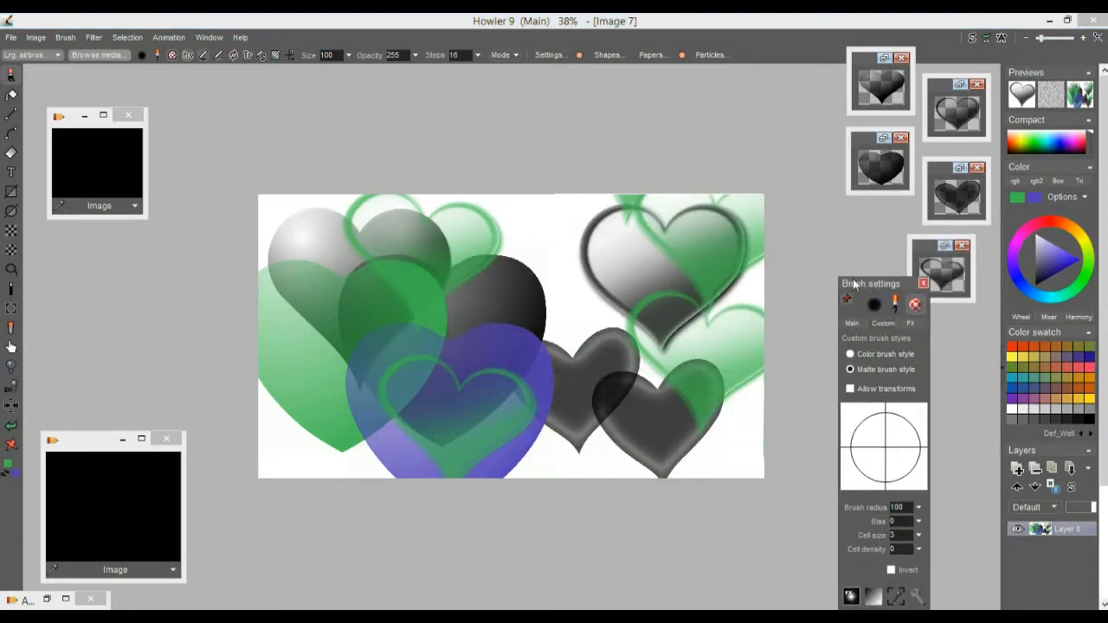
pyautogui.moveTo(360, 409); pyautogui.dragTo(615, 401)
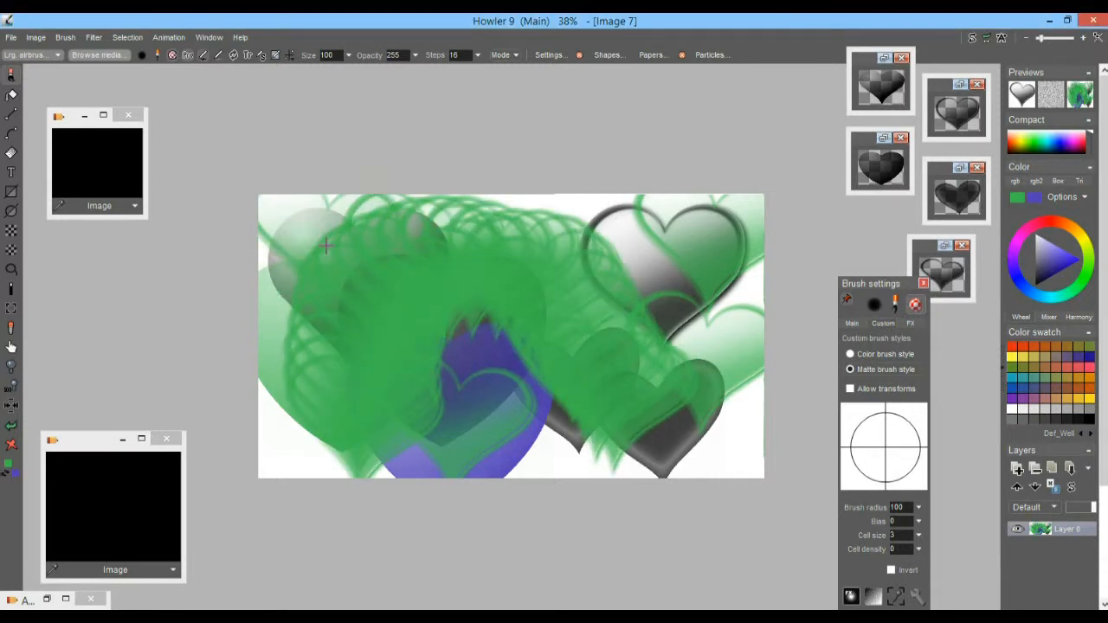
# Enable Allow transforms for the heart brush, choose red as primary colour and paint a curving stroke on the canvas cleared to secondary blue
pyautogui.click(248, 56)
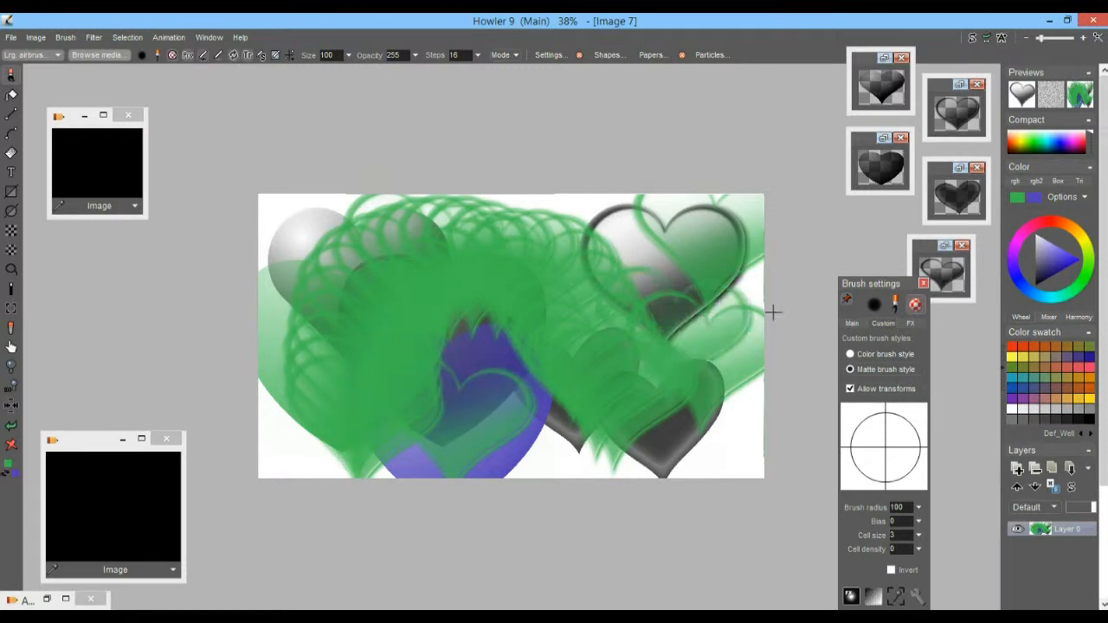
pyautogui.click(1059, 257)
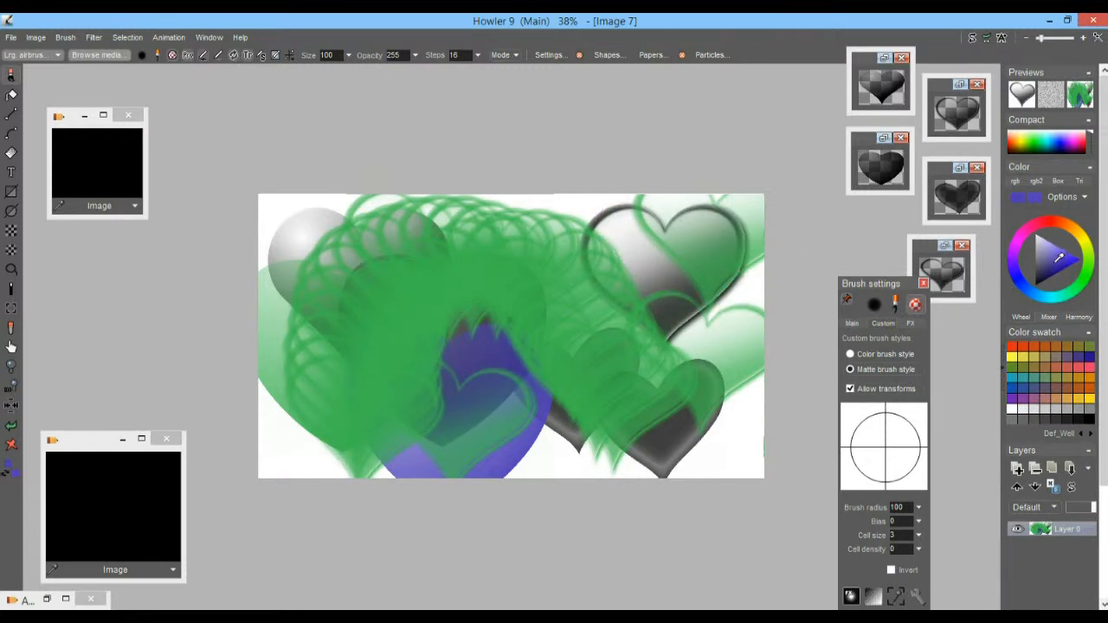
pyautogui.click(1048, 227)
pyautogui.moveTo(407, 286)
pyautogui.mouseDown()
pyautogui.moveTo(320, 347)
pyautogui.moveTo(485, 229)
pyautogui.moveTo(727, 368)
pyautogui.mouseUp()
pyautogui.click(11, 445)
pyautogui.moveTo(329, 363)
pyautogui.mouseDown()
pyautogui.moveTo(312, 358)
pyautogui.moveTo(685, 301)
pyautogui.mouseUp()
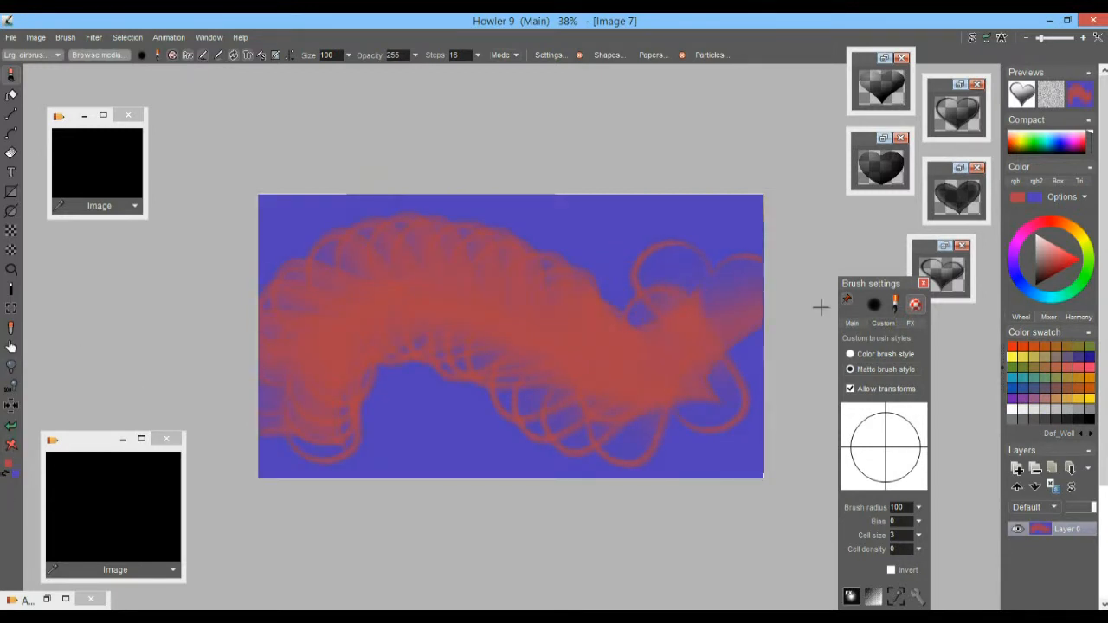
# Clear the canvas to white and cover it with sweeping freehand strokes using the stored dark bordered heart brush
pyautogui.rightClick(11, 450)
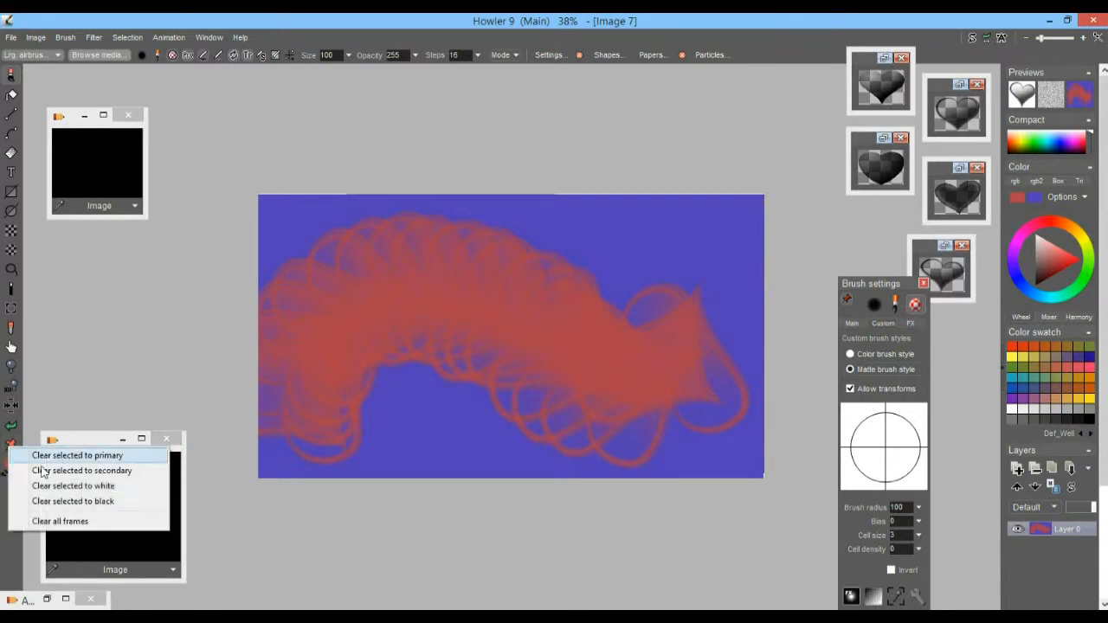
pyautogui.click(87, 486)
pyautogui.click(591, 400)
pyautogui.hotkey('ctrl', 'z')
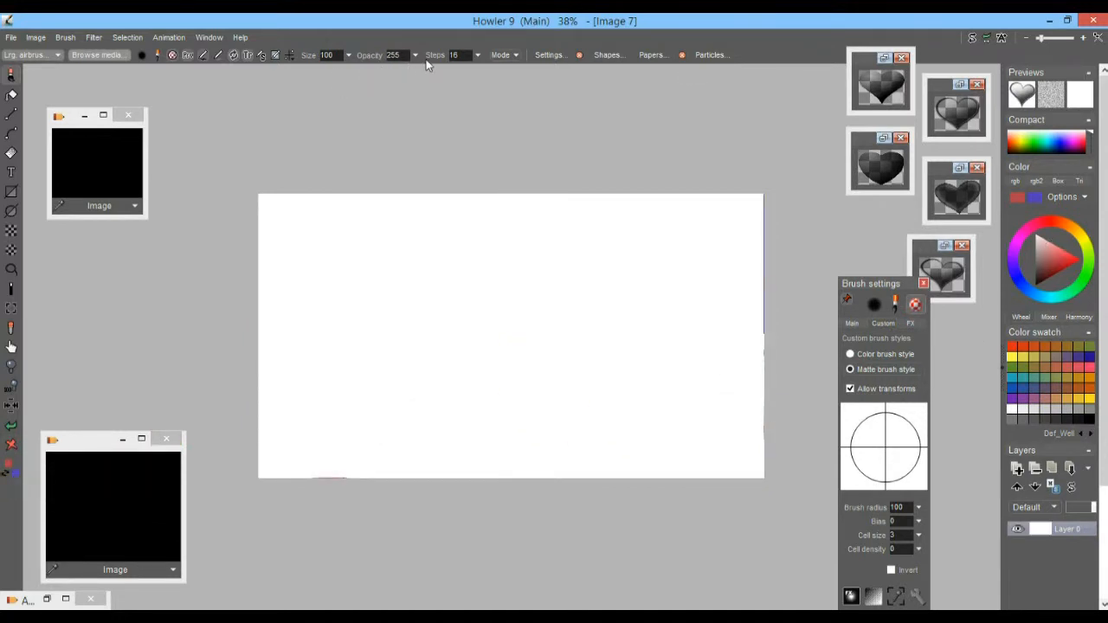
pyautogui.click(957, 199)
pyautogui.moveTo(338, 384)
pyautogui.mouseDown()
pyautogui.moveTo(586, 390)
pyautogui.moveTo(351, 361)
pyautogui.moveTo(586, 287)
pyautogui.moveTo(695, 329)
pyautogui.moveTo(250, 332)
pyautogui.moveTo(555, 190)
pyautogui.mouseUp()
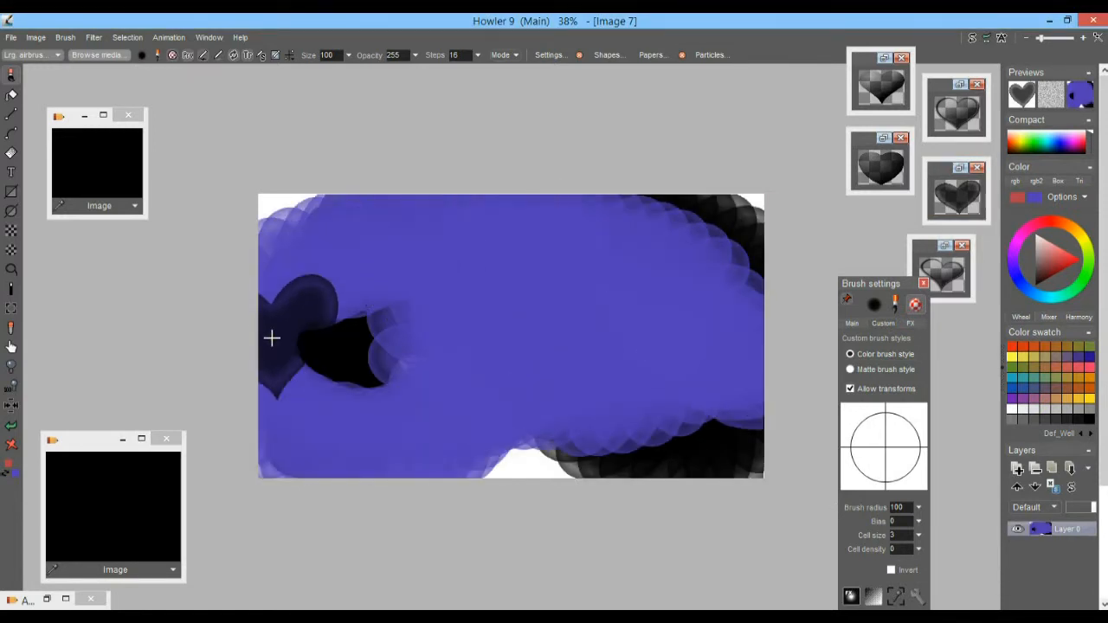
# Draw two outline rectangles with the heart brush, the second at brush size 25 with yellow chosen as primary colour
pyautogui.click(11, 193)
pyautogui.moveTo(205, 257)
pyautogui.mouseDown()
pyautogui.moveTo(344, 294)
pyautogui.moveTo(314, 273)
pyautogui.moveTo(737, 465)
pyautogui.mouseUp()
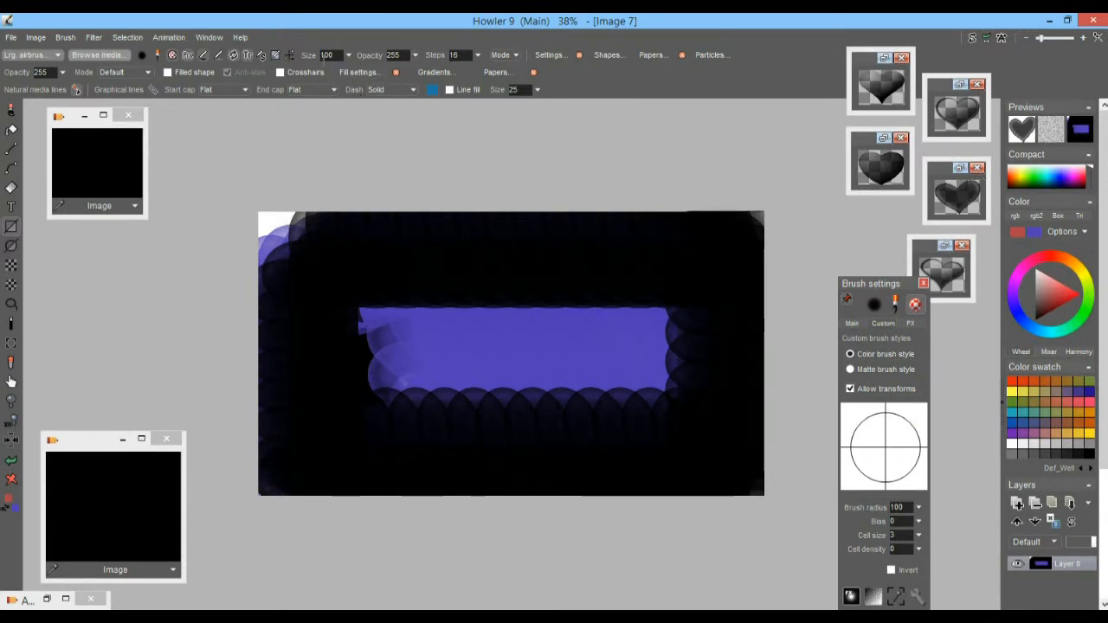
pyautogui.click(349, 55)
pyautogui.moveTo(306, 75); pyautogui.dragTo(288, 77)
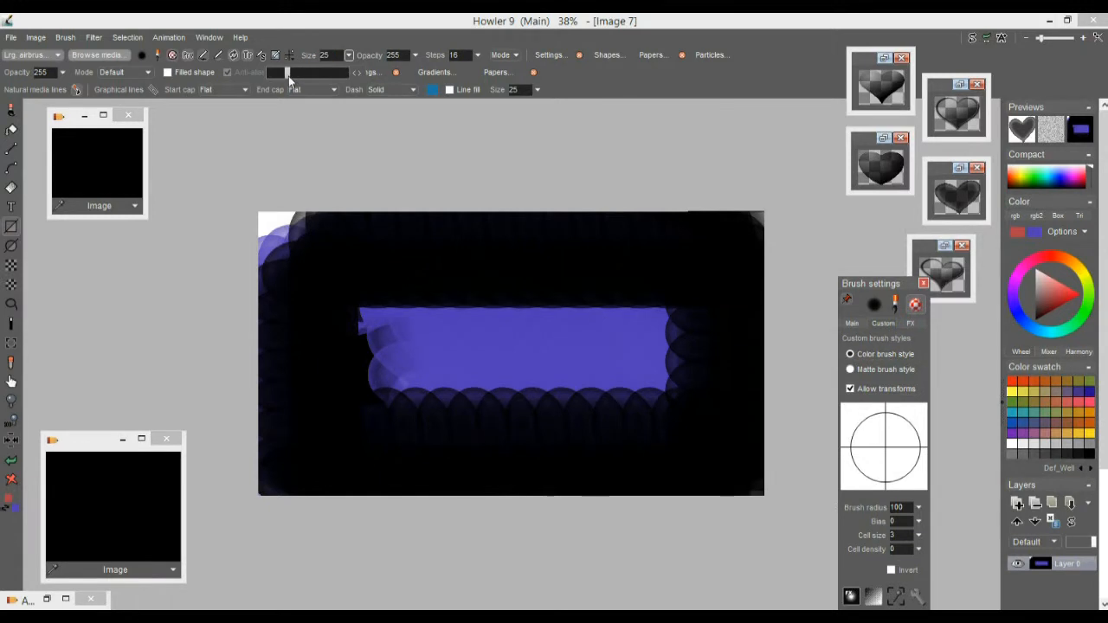
pyautogui.click(1082, 276)
pyautogui.moveTo(264, 254); pyautogui.dragTo(639, 447)
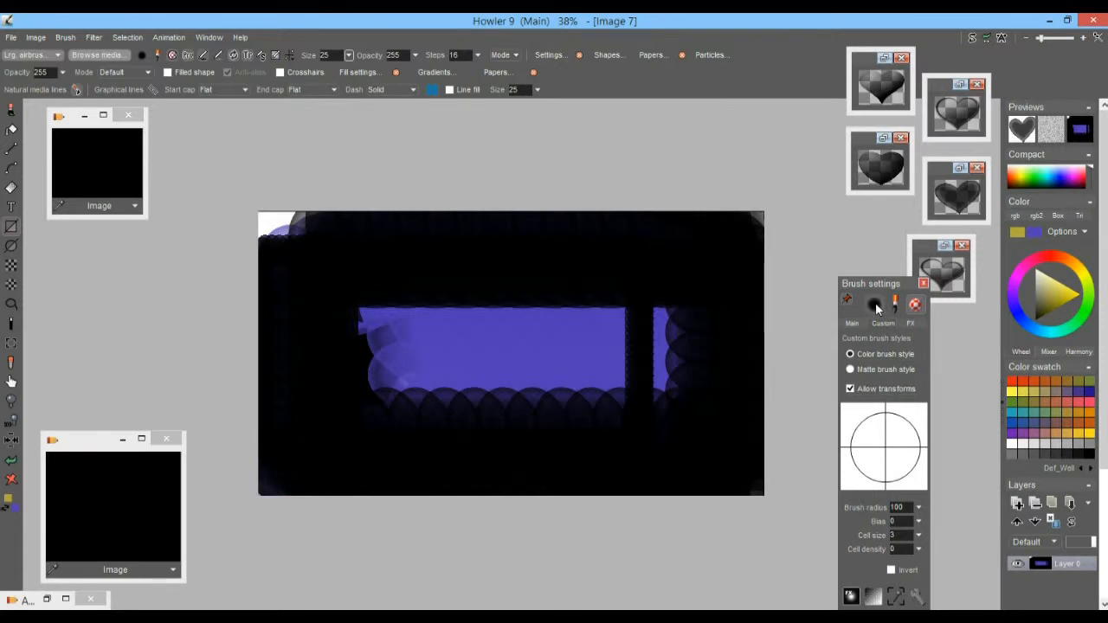
# Switch to Matte brush style and draw two yellow heart rectangles, setting Steps to 178 before the second to space out the hearts
pyautogui.click(862, 371)
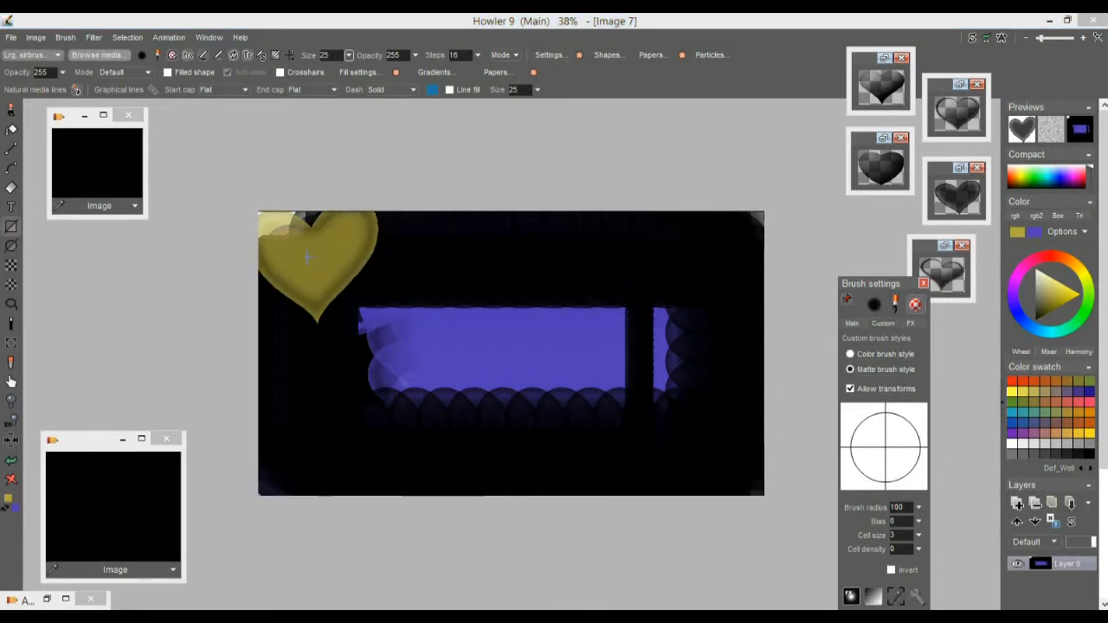
pyautogui.moveTo(308, 257); pyautogui.dragTo(743, 437)
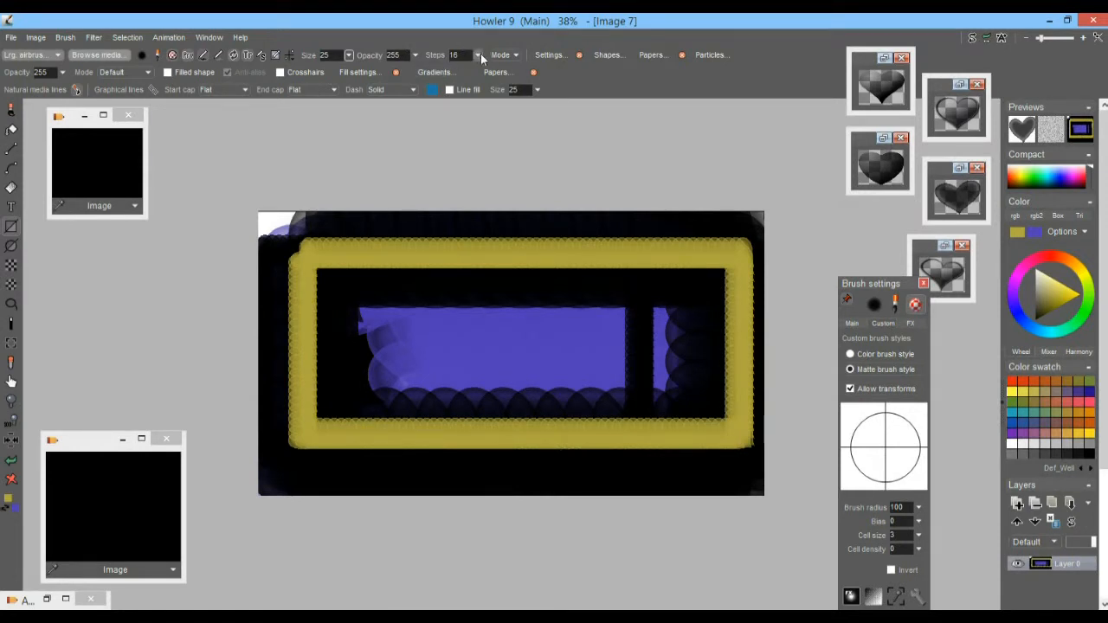
pyautogui.click(481, 53)
pyautogui.click(453, 72)
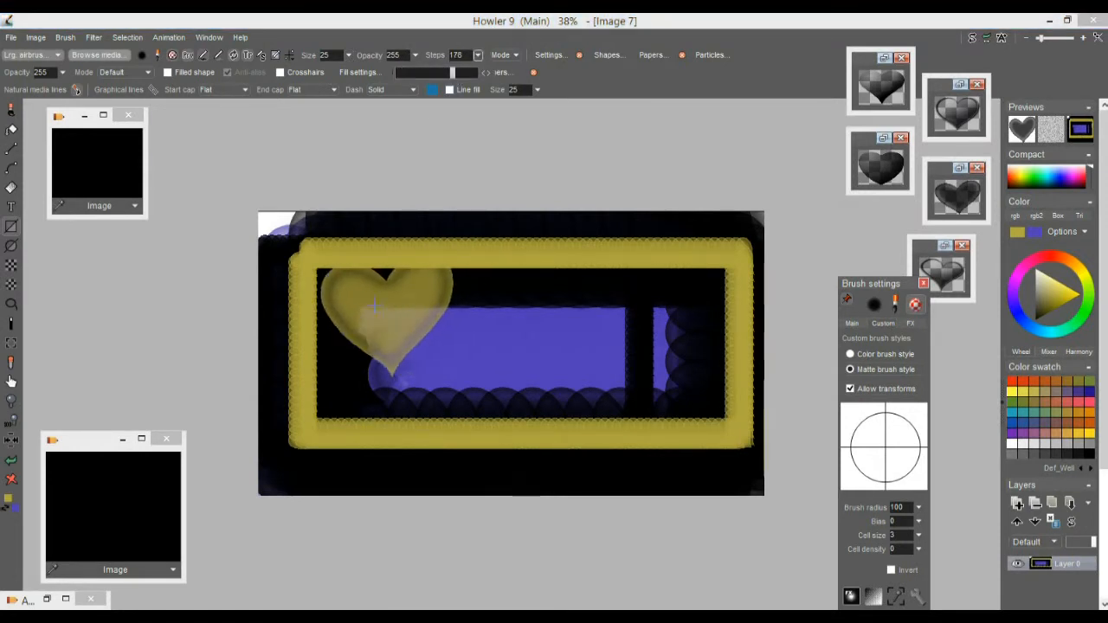
pyautogui.moveTo(278, 226); pyautogui.dragTo(706, 475)
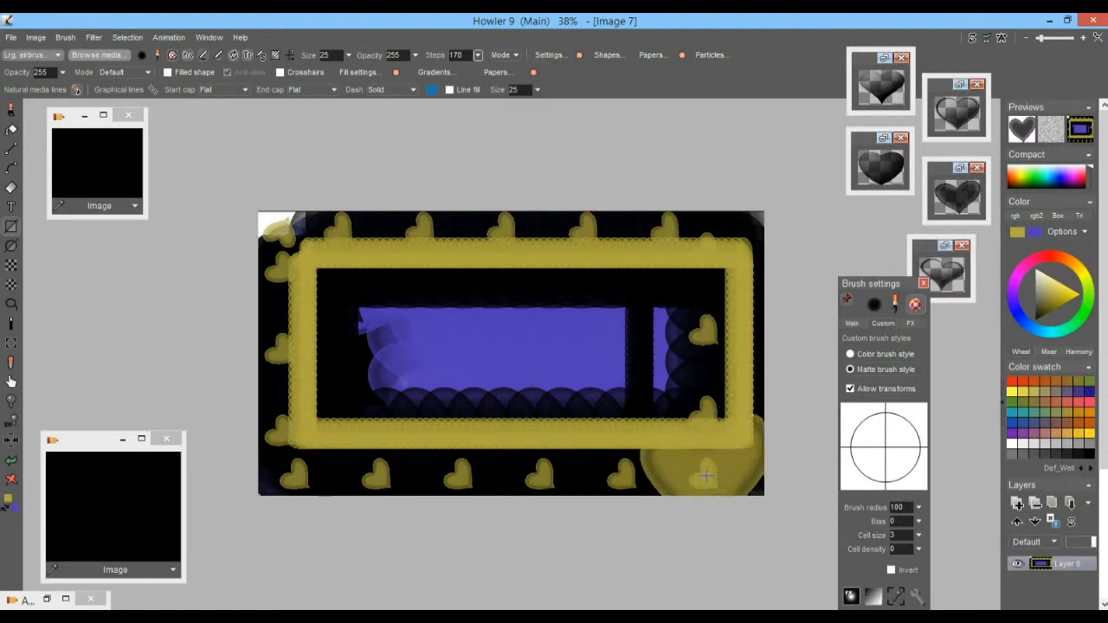
# On the canvas cleared to blue, draw a yellow heart rectangle near the edges and two overlapping green heart rectangles inside it
pyautogui.click(11, 480)
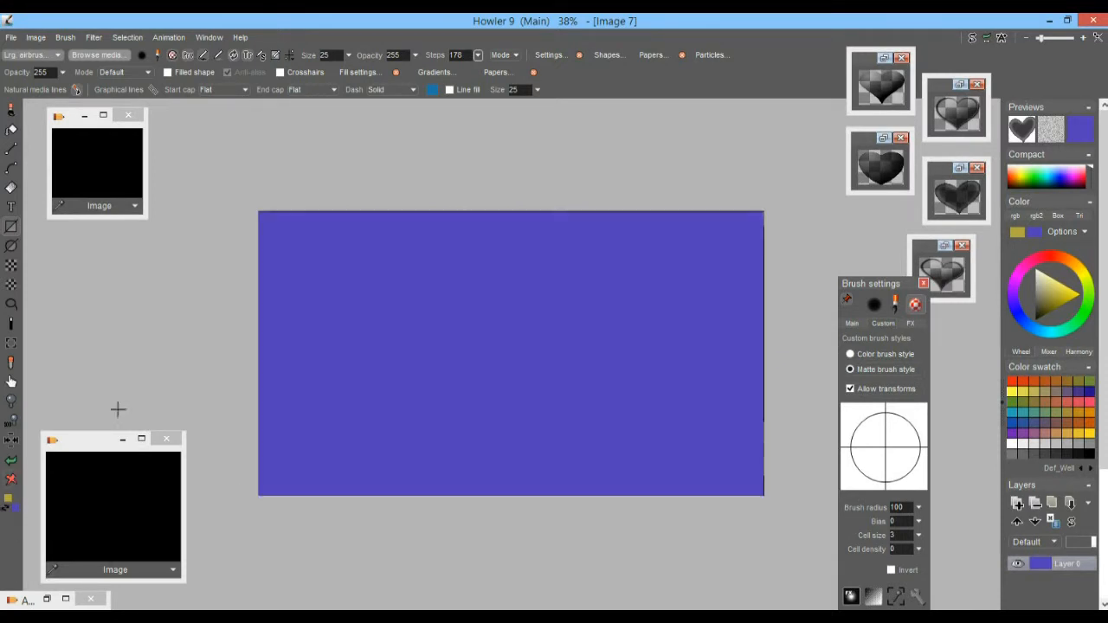
pyautogui.moveTo(286, 235)
pyautogui.mouseDown()
pyautogui.moveTo(739, 462)
pyautogui.moveTo(725, 470)
pyautogui.mouseUp()
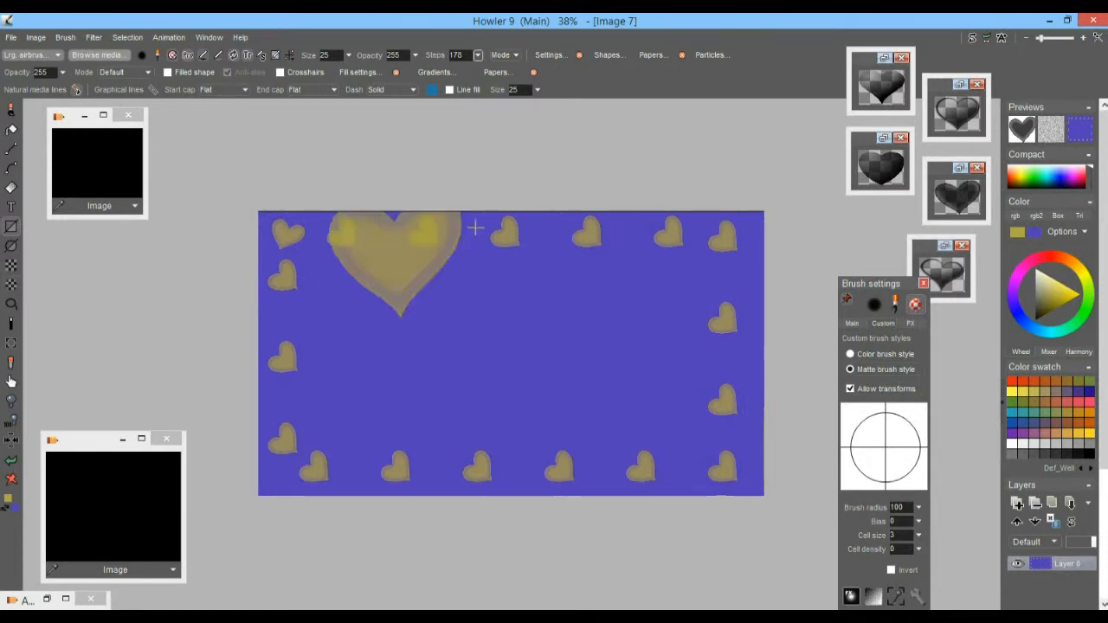
pyautogui.click(1081, 321)
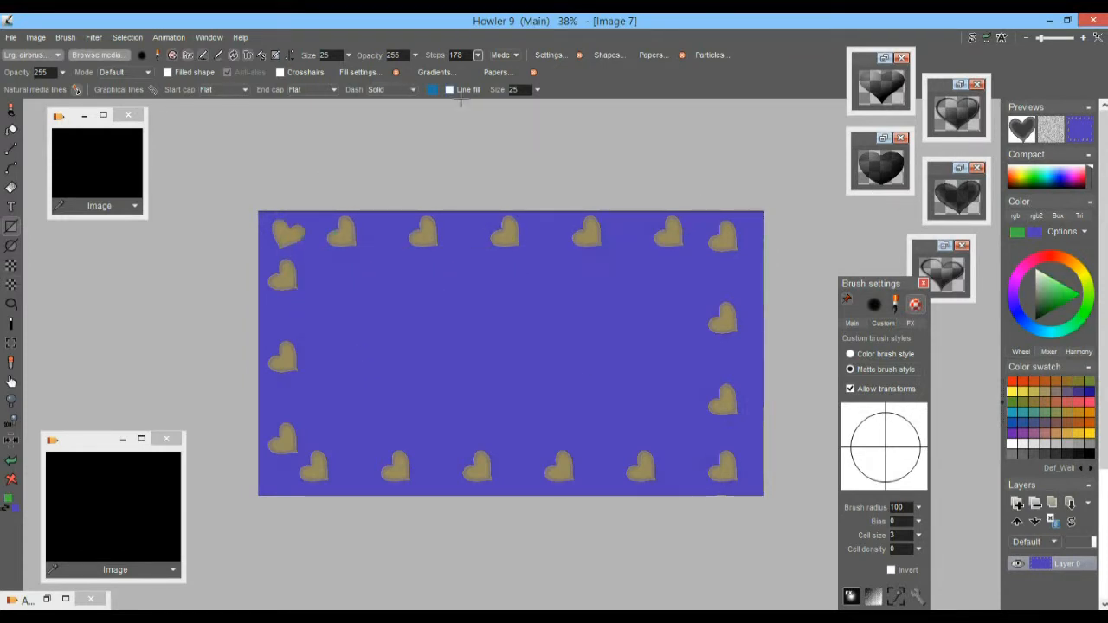
pyautogui.moveTo(344, 270)
pyautogui.mouseDown()
pyautogui.moveTo(448, 365)
pyautogui.moveTo(671, 450)
pyautogui.mouseUp()
pyautogui.moveTo(692, 280); pyautogui.dragTo(730, 249)
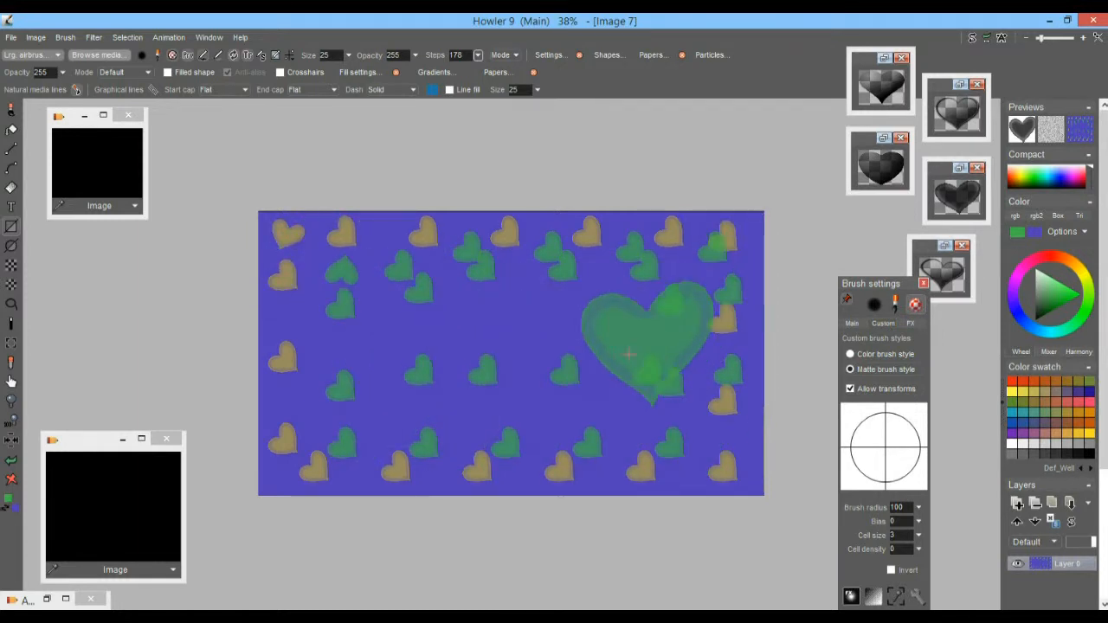
# Open the 3D Designer filter with Color source From image, raise the amplitude almost to its maximum and turn the heading slightly
pyautogui.click(94, 38)
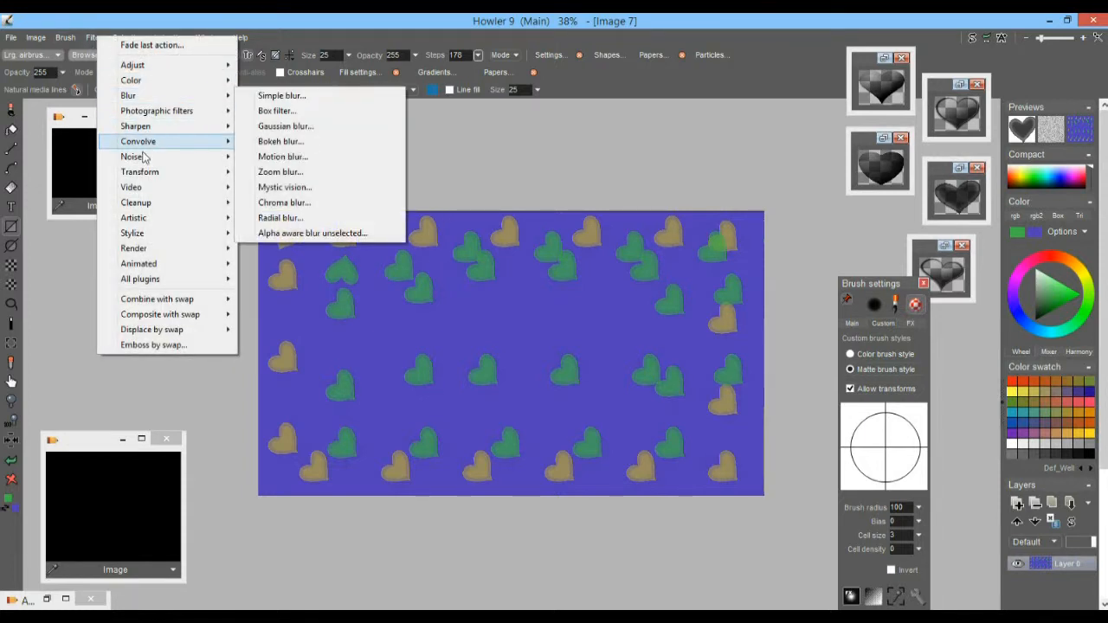
pyautogui.moveTo(146, 176)
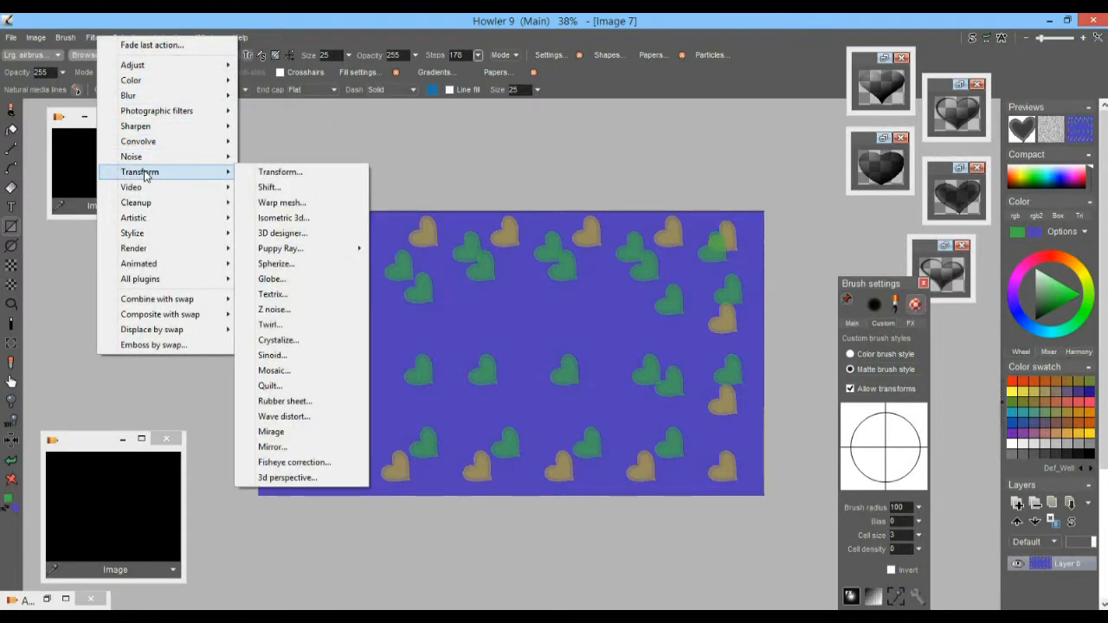
pyautogui.click(303, 236)
pyautogui.moveTo(494, 101); pyautogui.dragTo(108, 69)
pyautogui.click(224, 123)
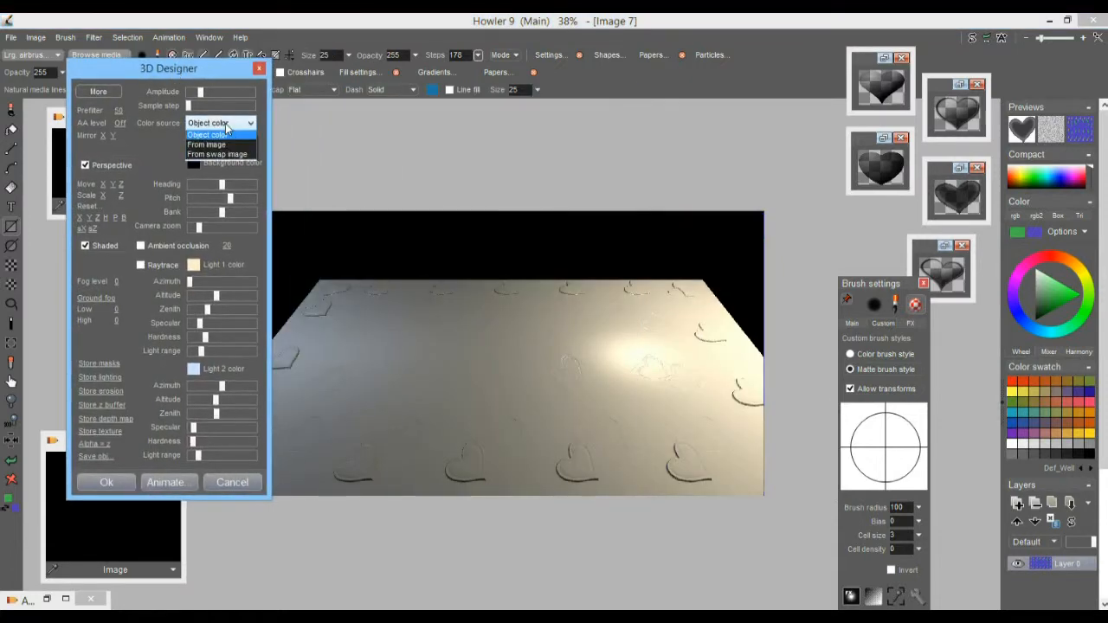
pyautogui.click(232, 146)
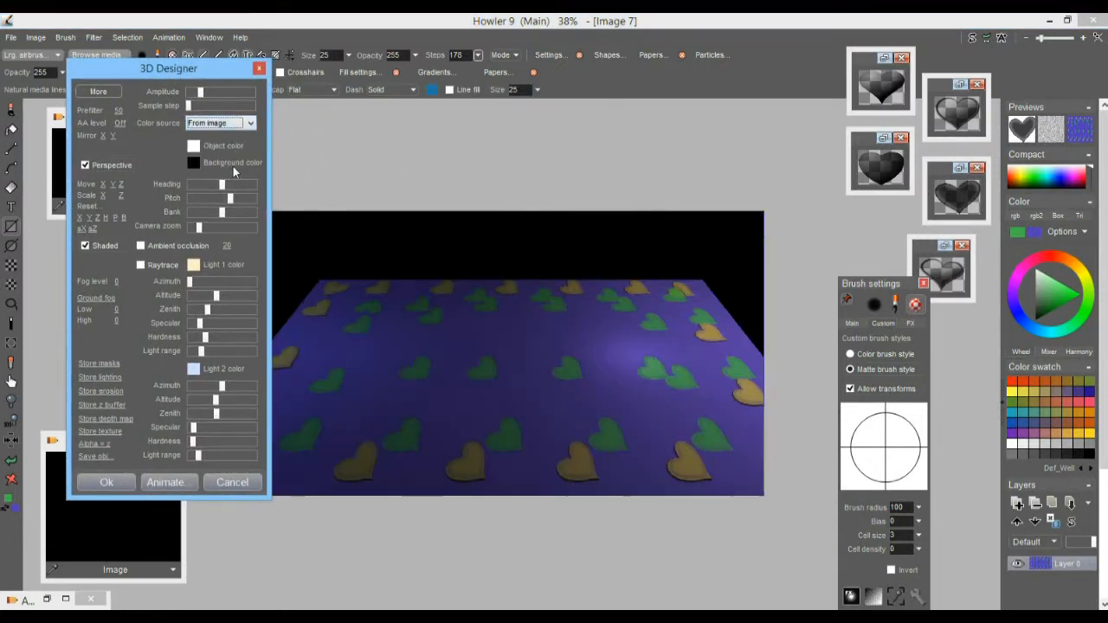
pyautogui.moveTo(216, 94); pyautogui.dragTo(252, 92)
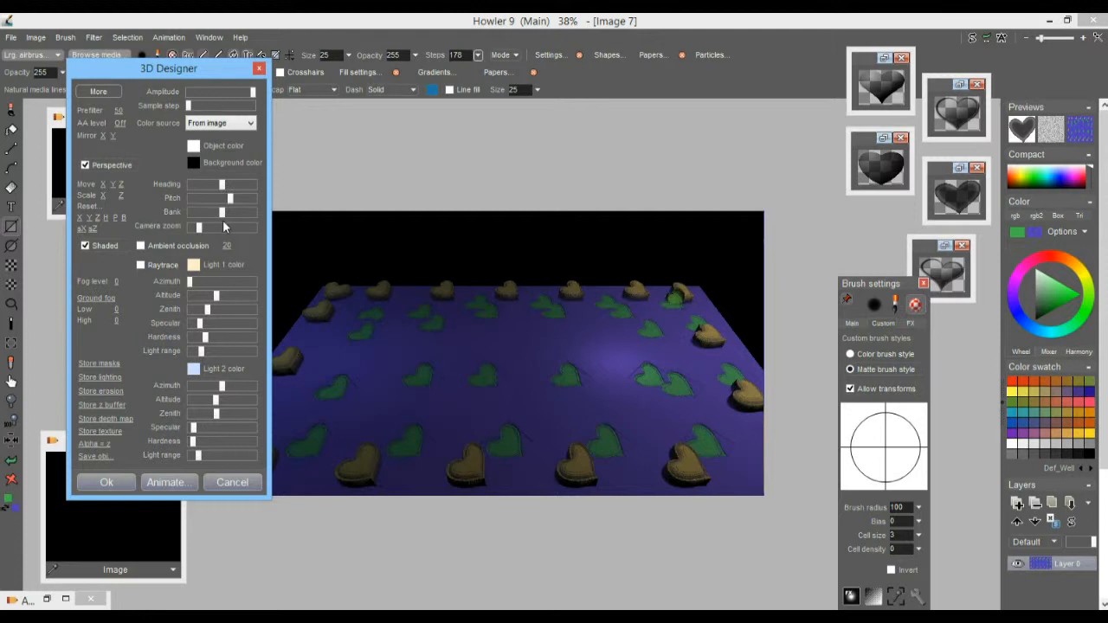
pyautogui.moveTo(226, 187); pyautogui.dragTo(224, 185)
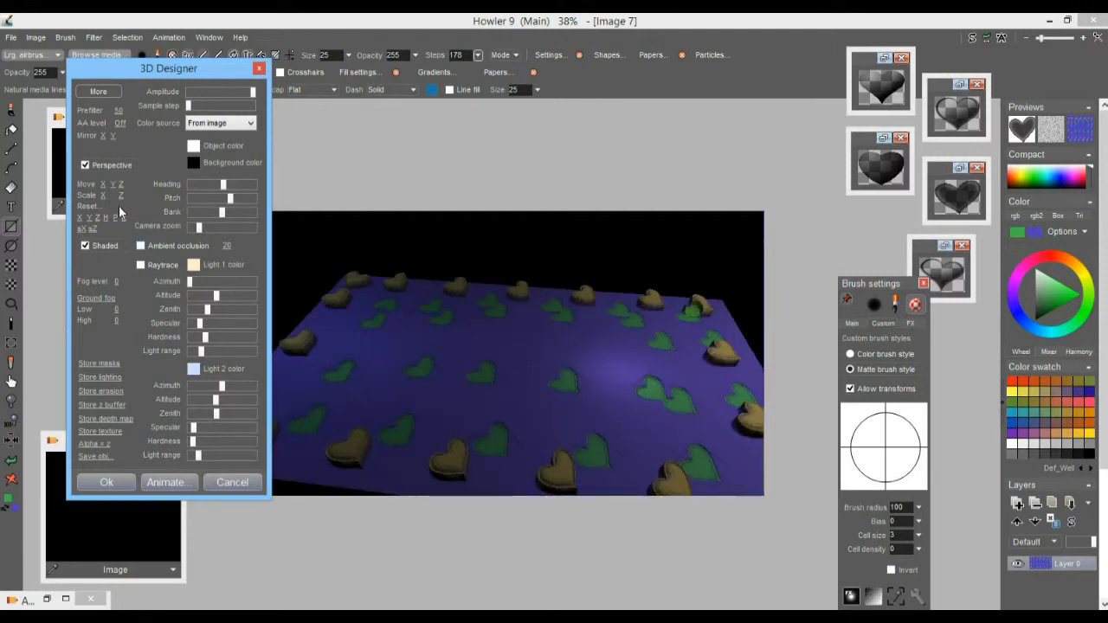
# Enable Raytrace, set Light 1 to a very low altitude with its azimuth past the middle, and increase Light 2's range slightly
pyautogui.click(141, 266)
pyautogui.click(186, 277)
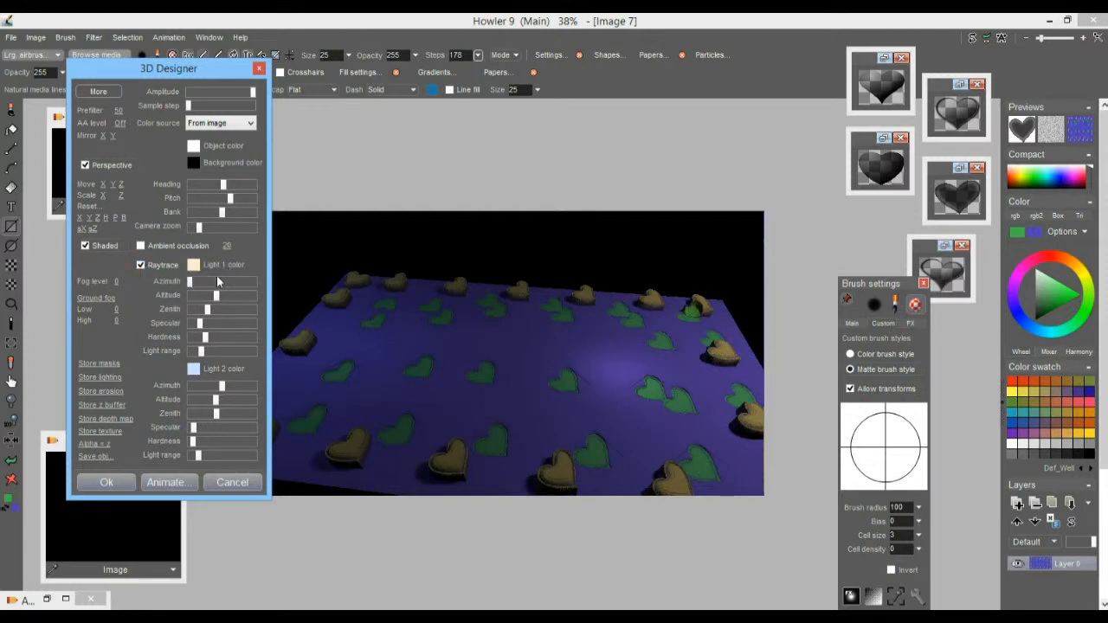
pyautogui.moveTo(216, 295); pyautogui.dragTo(194, 295)
pyautogui.moveTo(196, 282); pyautogui.dragTo(228, 286)
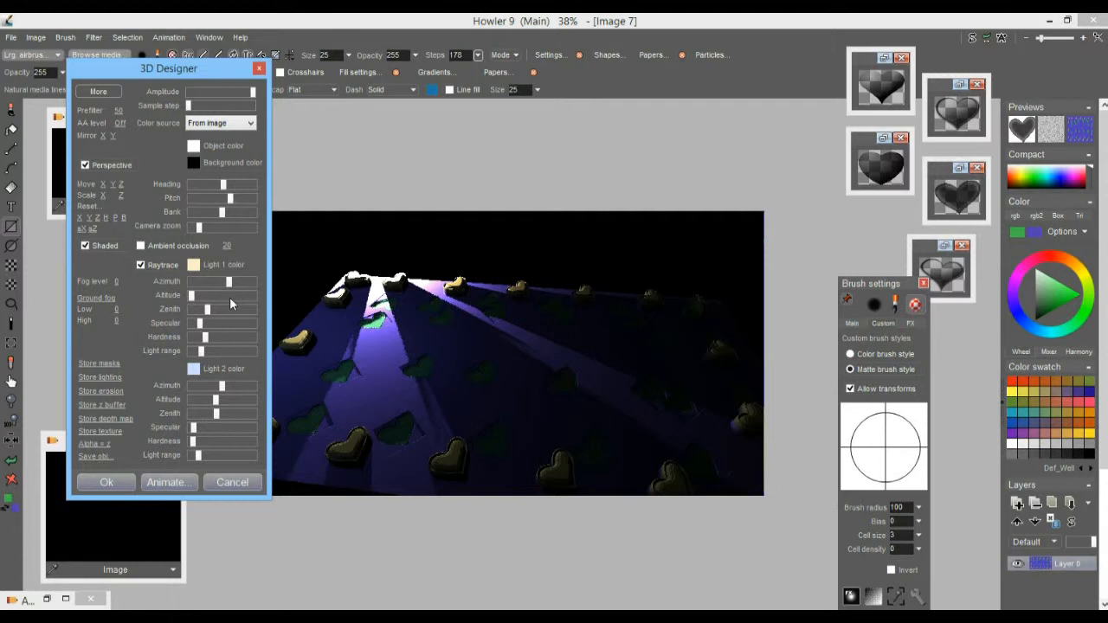
pyautogui.click(207, 456)
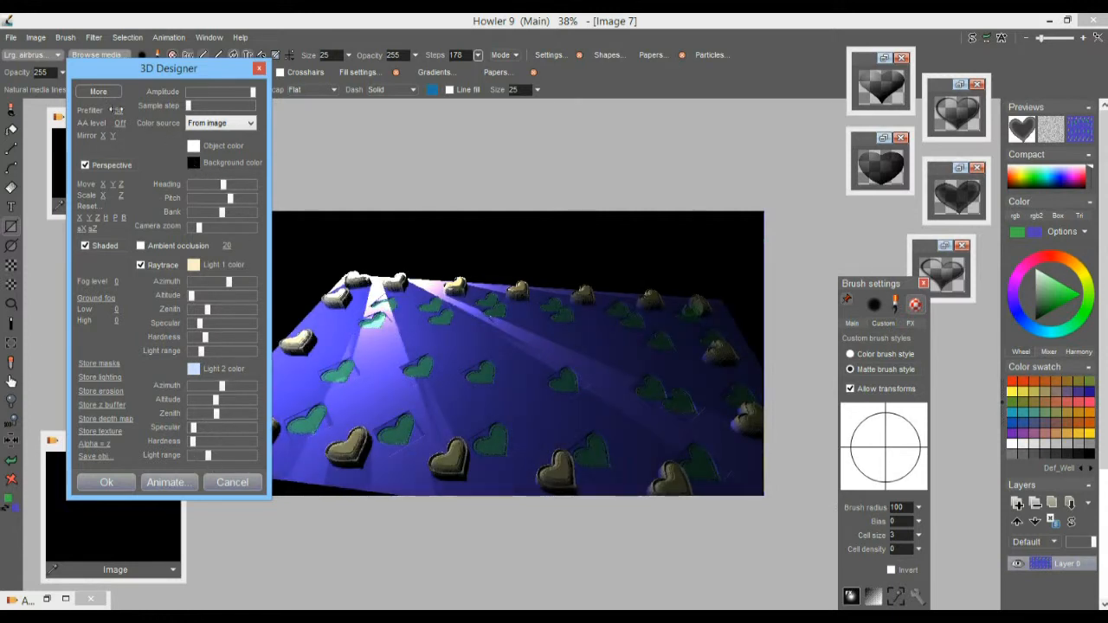
# Raise the erosion almost to its maximum in the extended 3D Designer settings and apply the render to the image
pyautogui.click(97, 91)
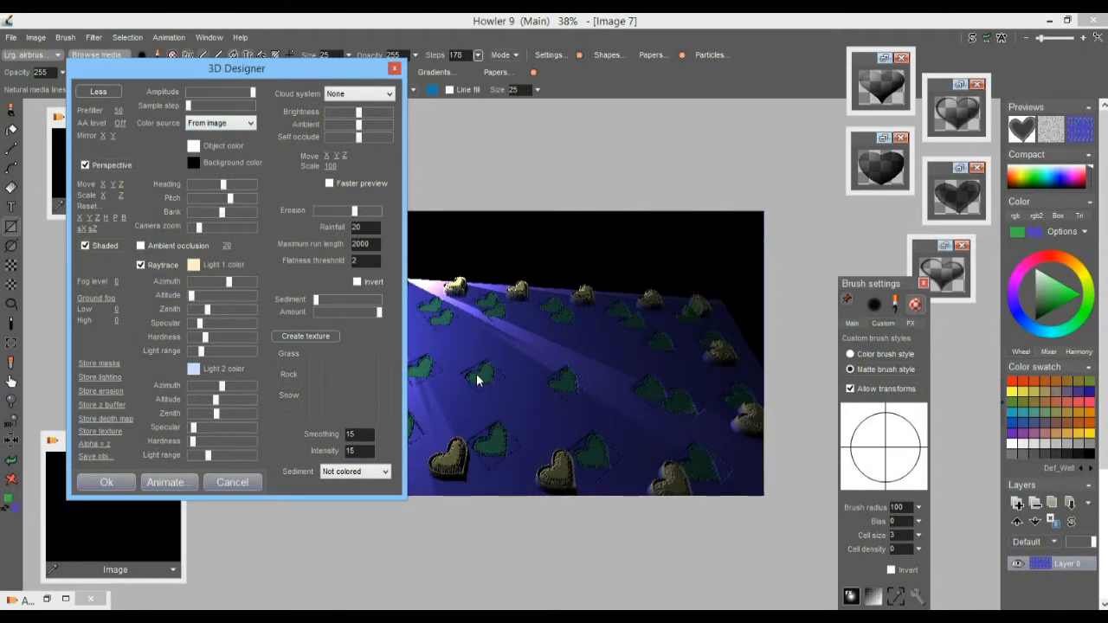
pyautogui.click(374, 211)
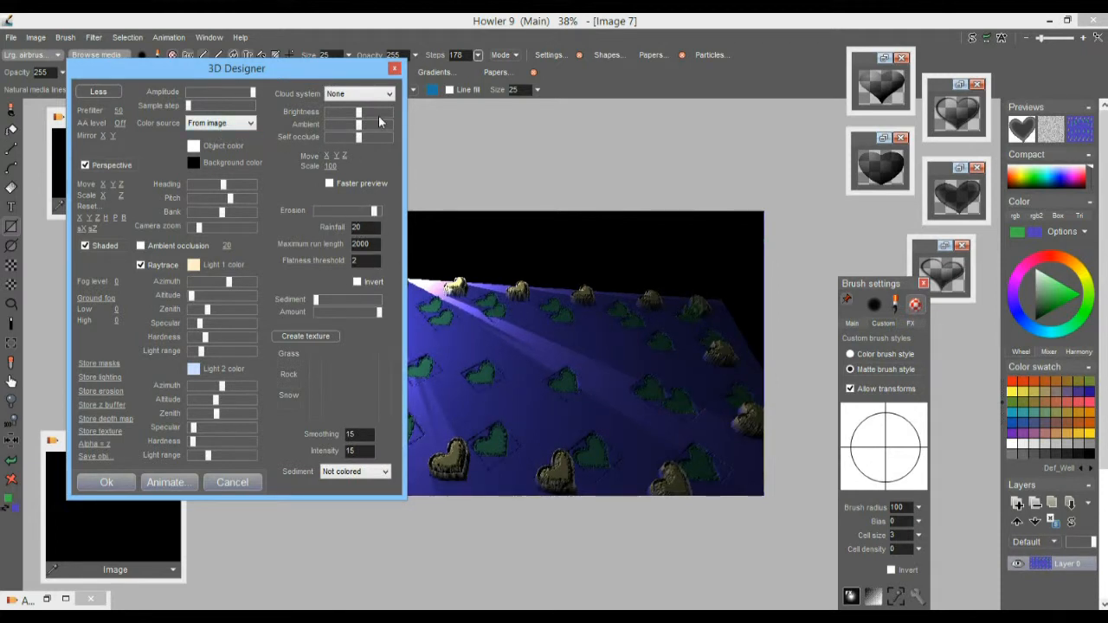
pyautogui.click(107, 485)
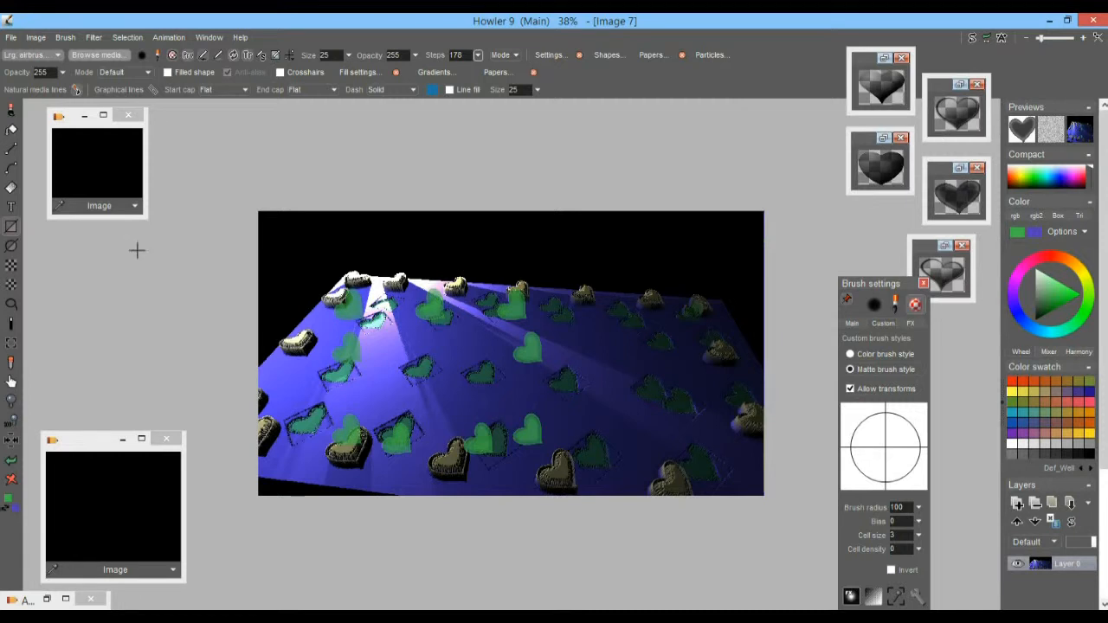
# Store the shaded solid heart as a new stored brush beside the canvas and show its filmstrip in an enlarged window
pyautogui.moveTo(72, 133); pyautogui.dragTo(72, 441)
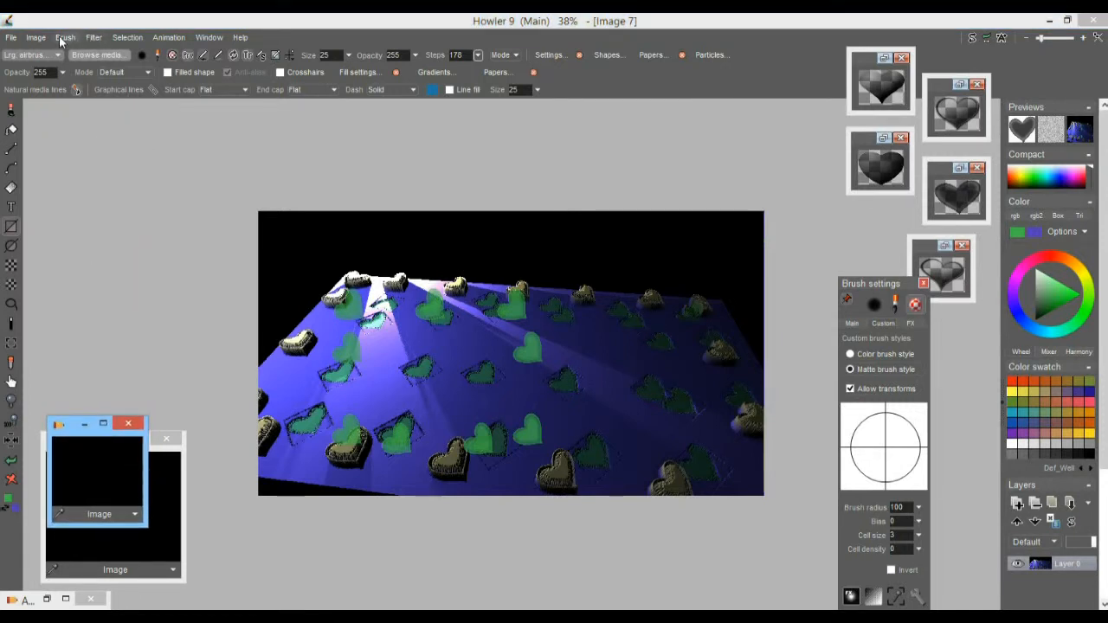
pyautogui.click(883, 90)
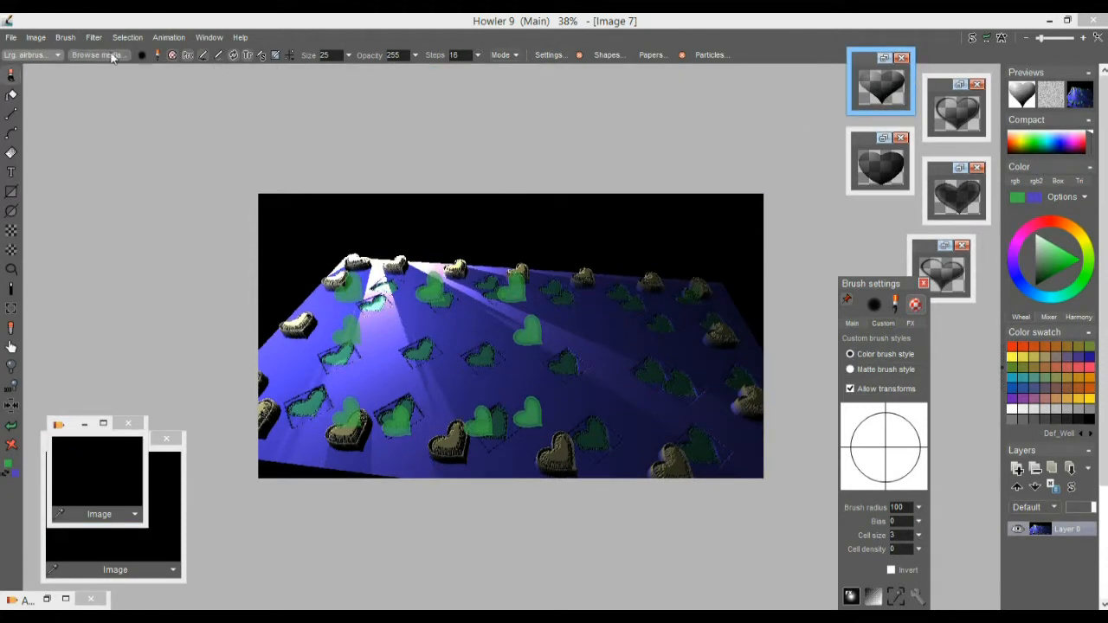
pyautogui.click(65, 37)
pyautogui.click(96, 96)
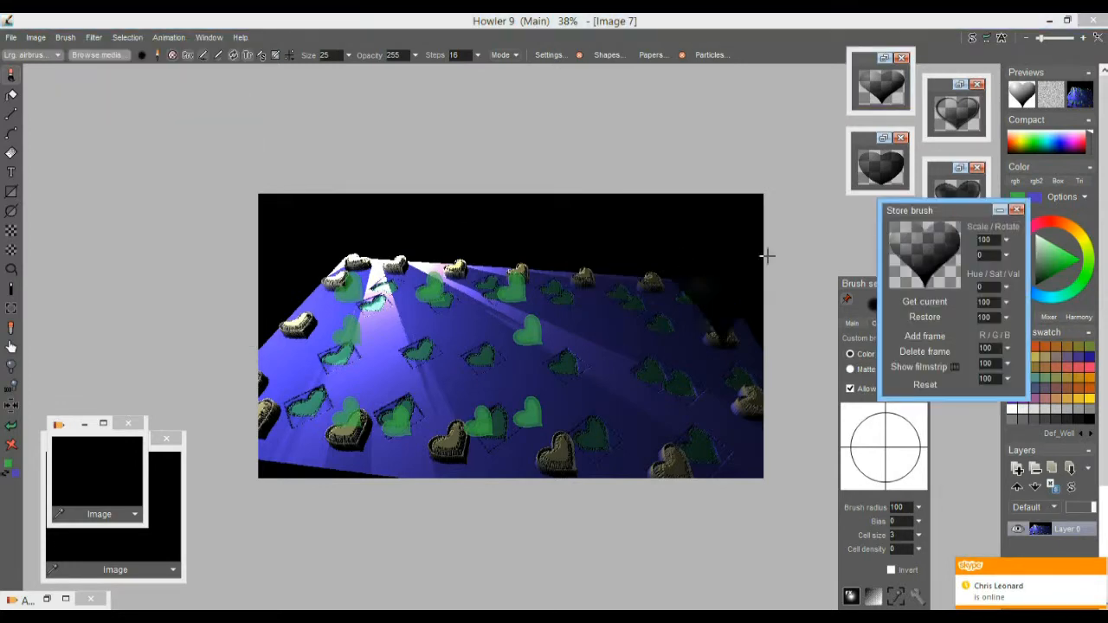
pyautogui.moveTo(961, 217)
pyautogui.mouseDown()
pyautogui.moveTo(175, 90)
pyautogui.moveTo(186, 97)
pyautogui.mouseUp()
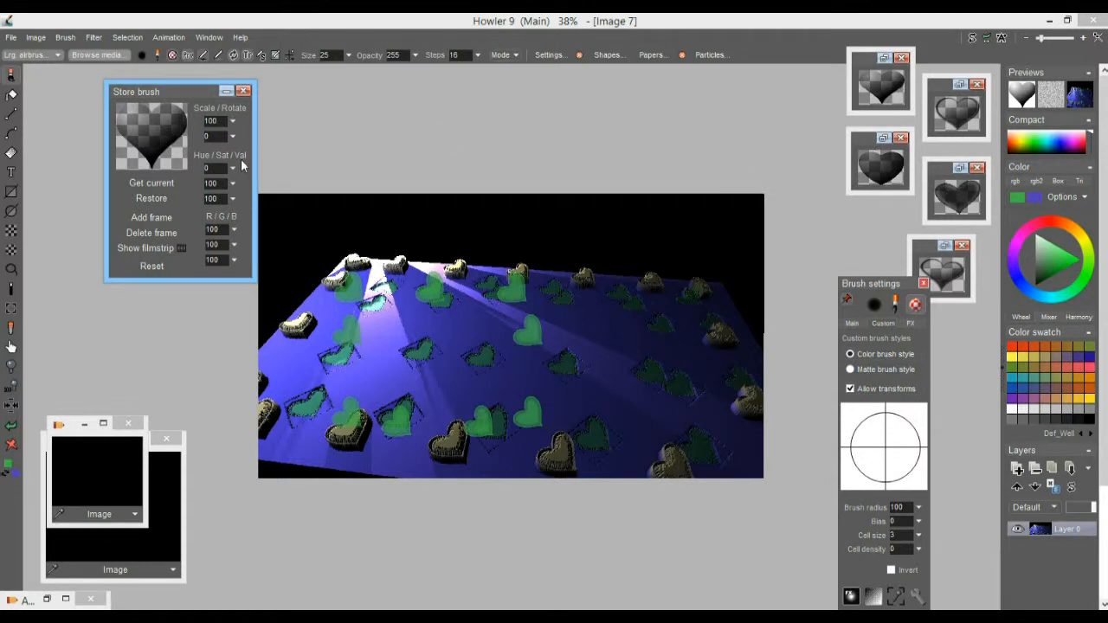
pyautogui.moveTo(187, 97); pyautogui.dragTo(128, 89)
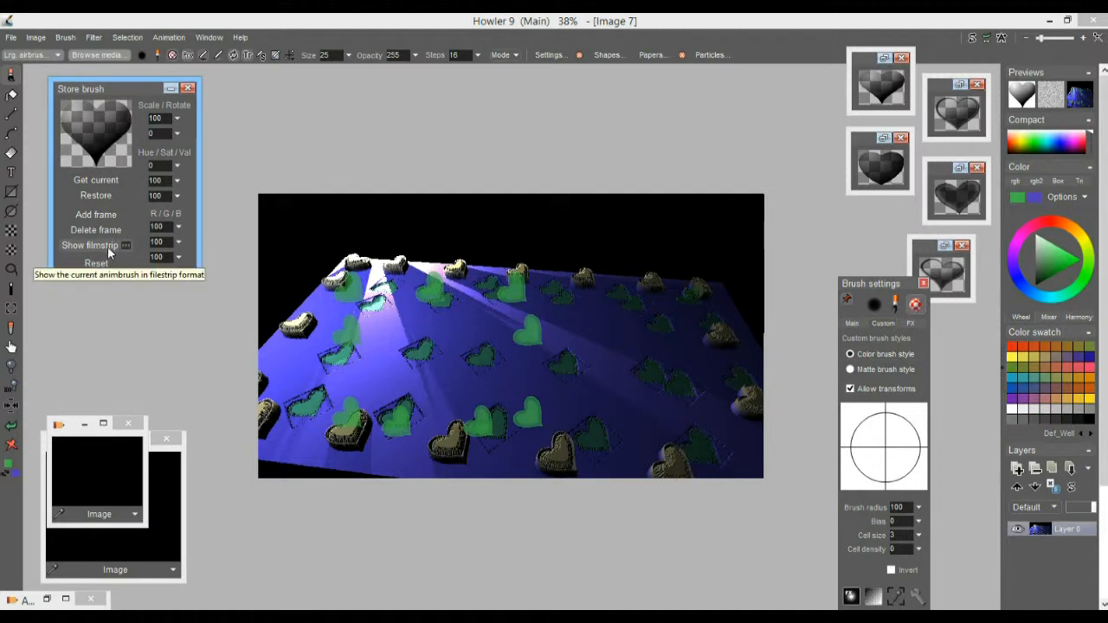
pyautogui.click(108, 246)
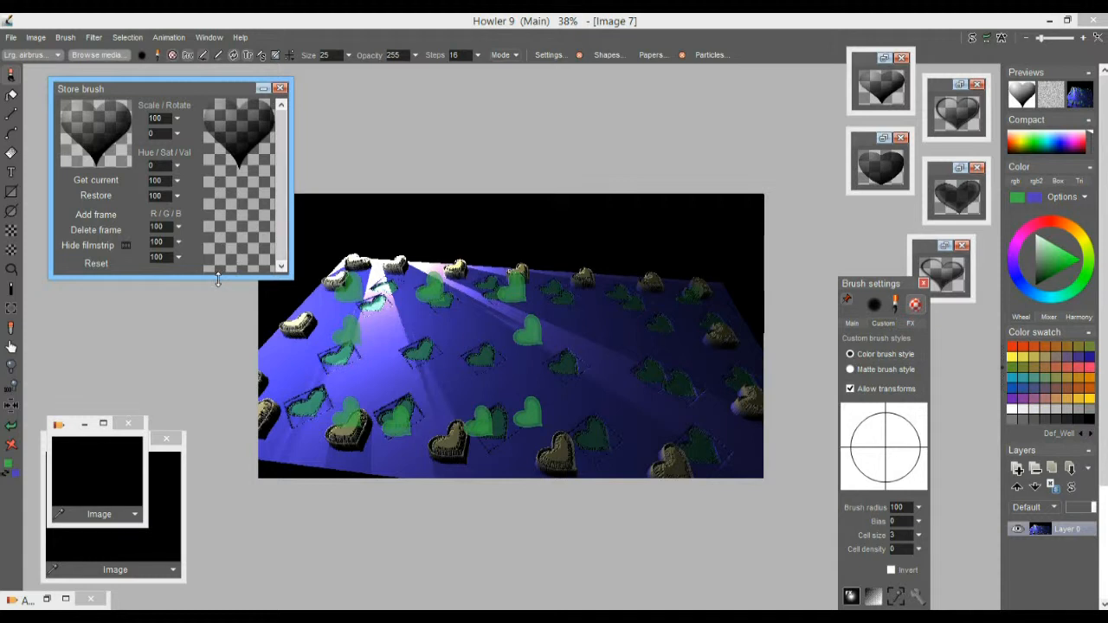
pyautogui.moveTo(217, 278); pyautogui.dragTo(186, 599)
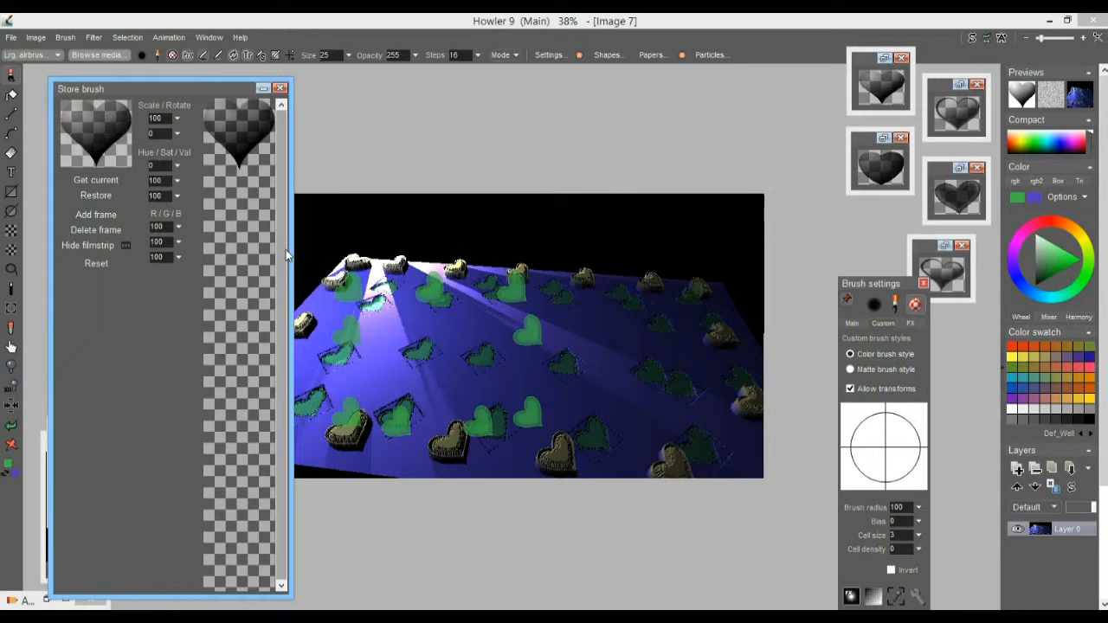
# Add the other four heart brushes one by one as frames of the stored animated brush
pyautogui.click(876, 81)
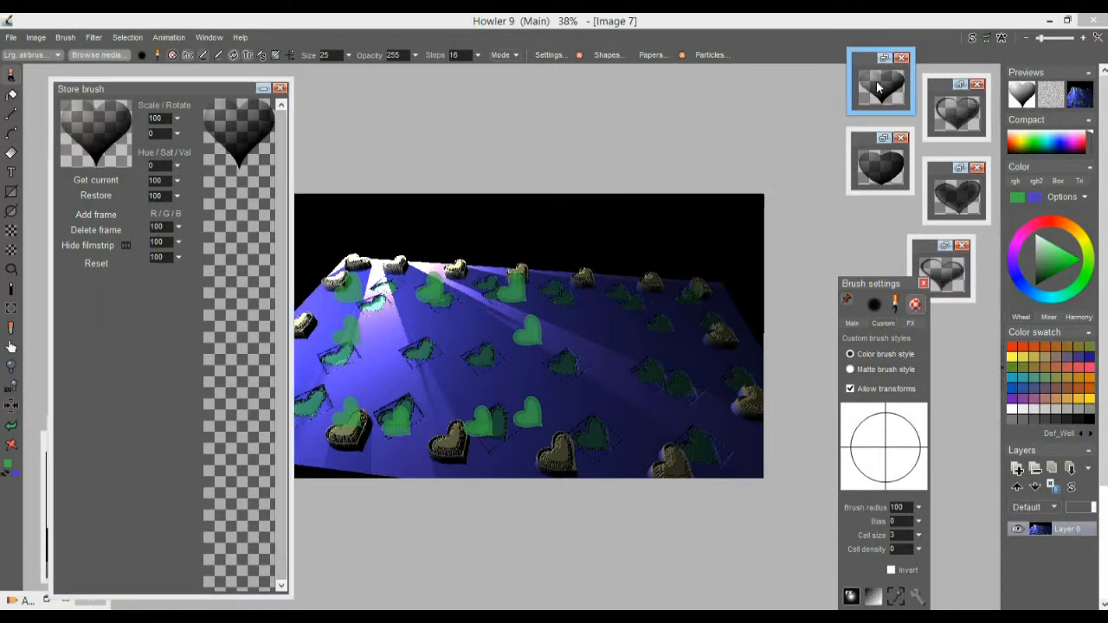
pyautogui.click(971, 115)
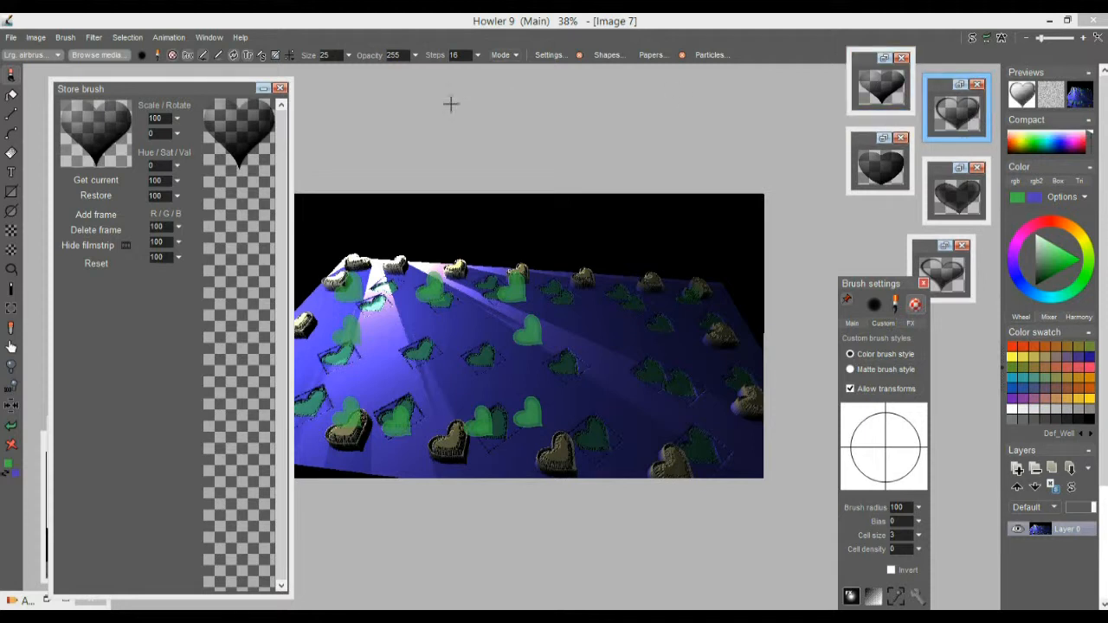
pyautogui.click(98, 215)
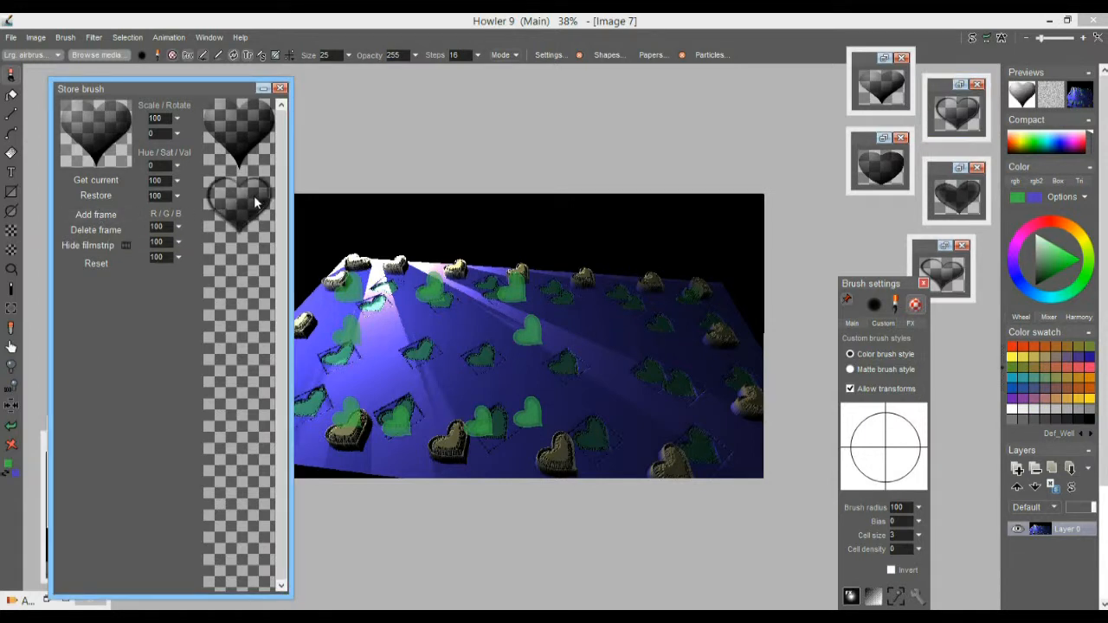
pyautogui.click(114, 216)
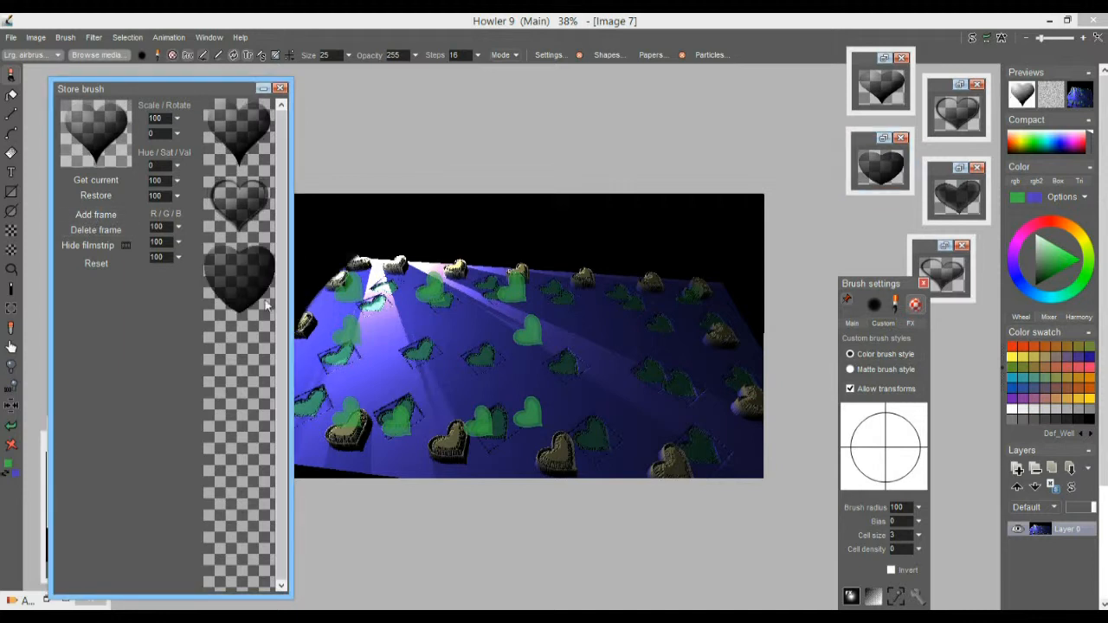
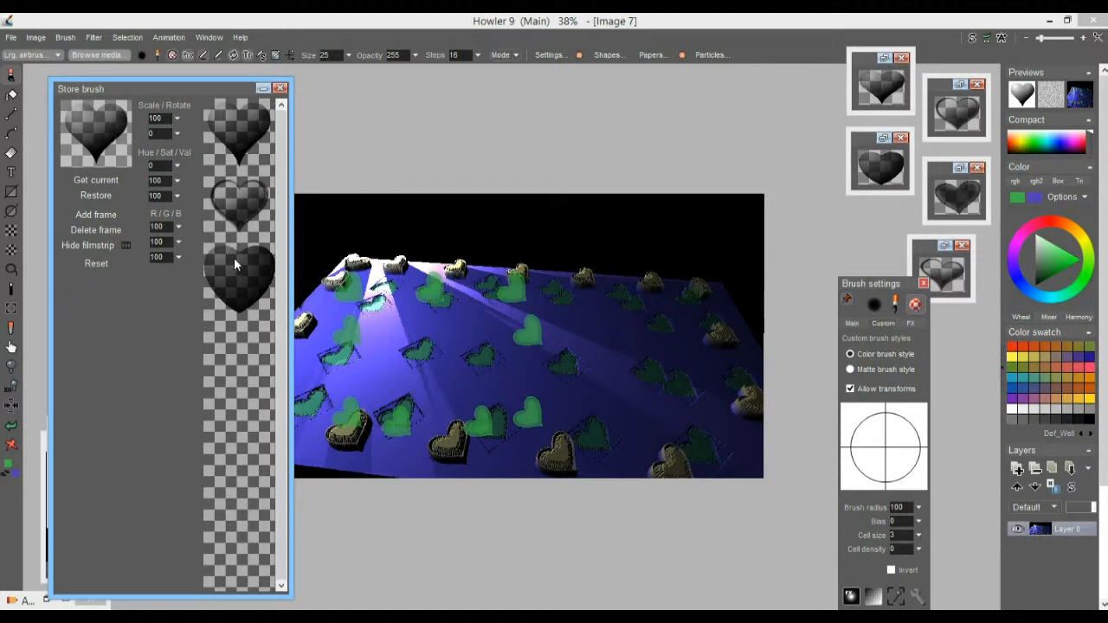
pyautogui.click(964, 203)
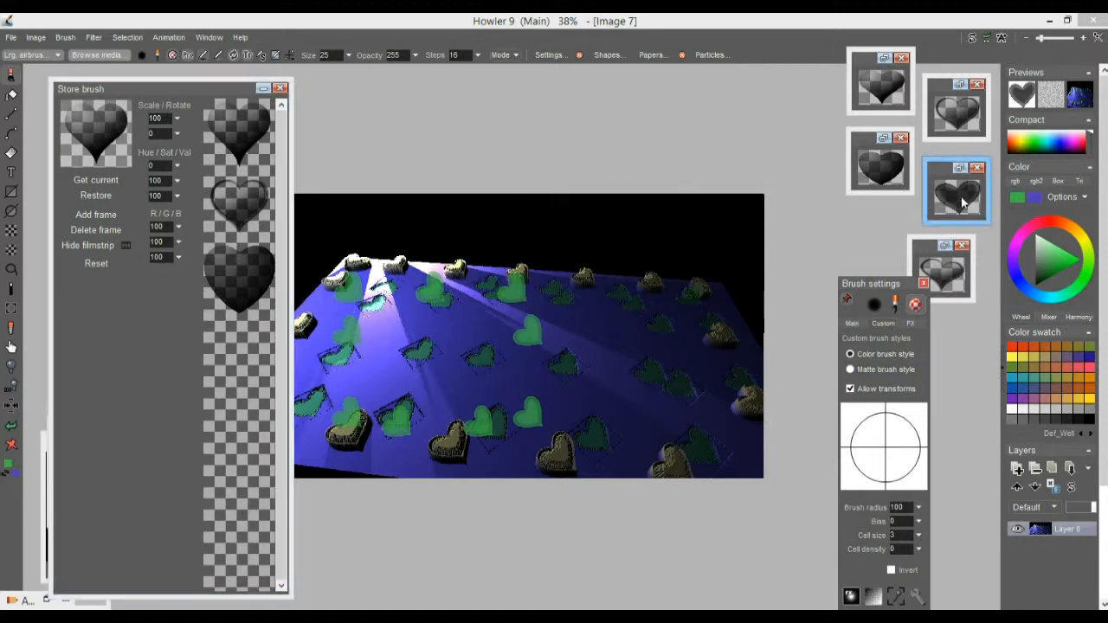
pyautogui.click(104, 217)
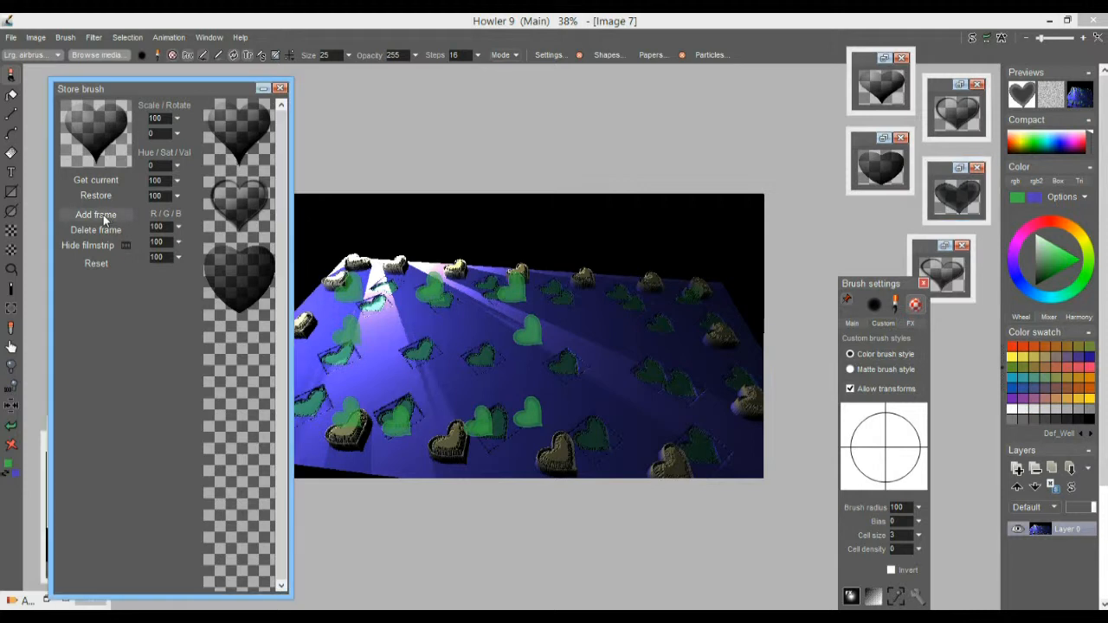
pyautogui.click(944, 275)
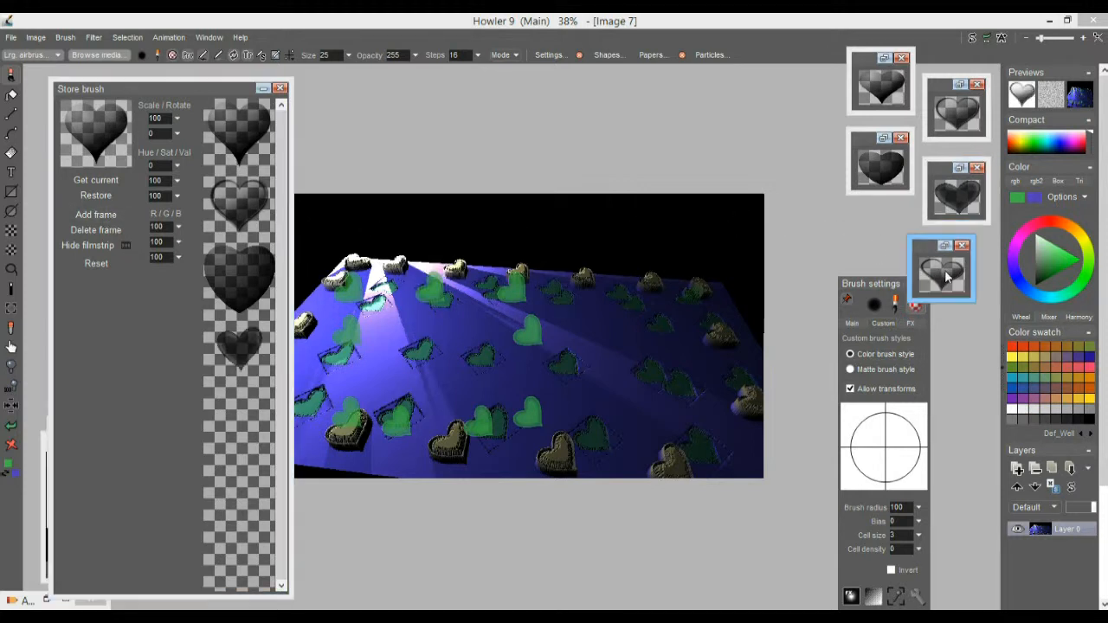
pyautogui.click(96, 214)
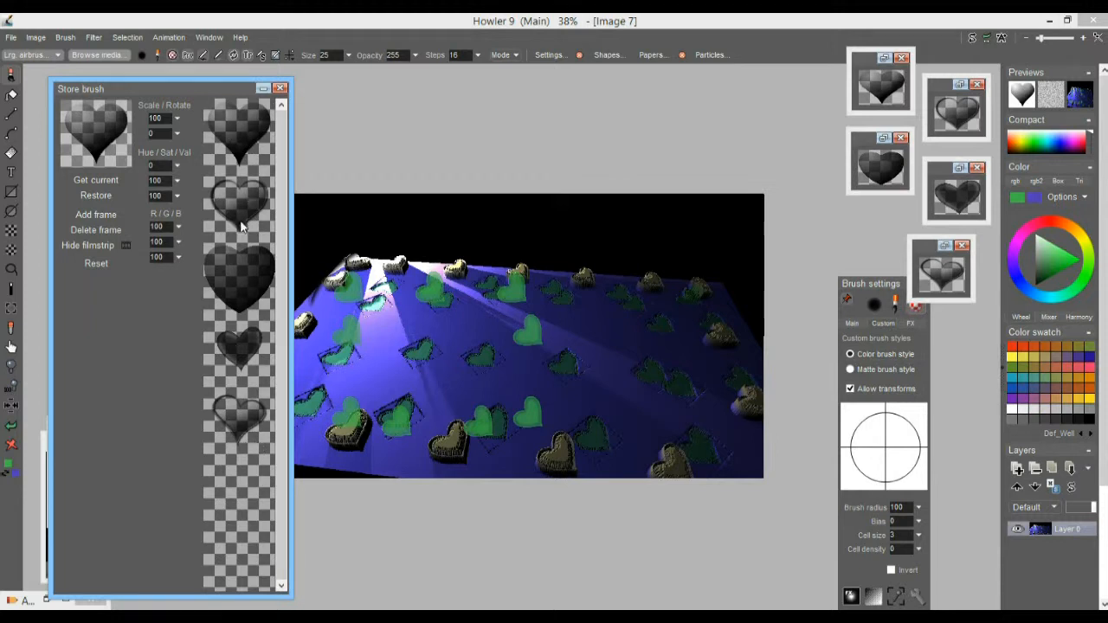
# Hide the filmstrip and collapse the stored animated brush to a small thumbnail set apart from the single hearts
pyautogui.moveTo(180, 596)
pyautogui.mouseDown()
pyautogui.moveTo(171, 240)
pyautogui.moveTo(172, 283)
pyautogui.mouseUp()
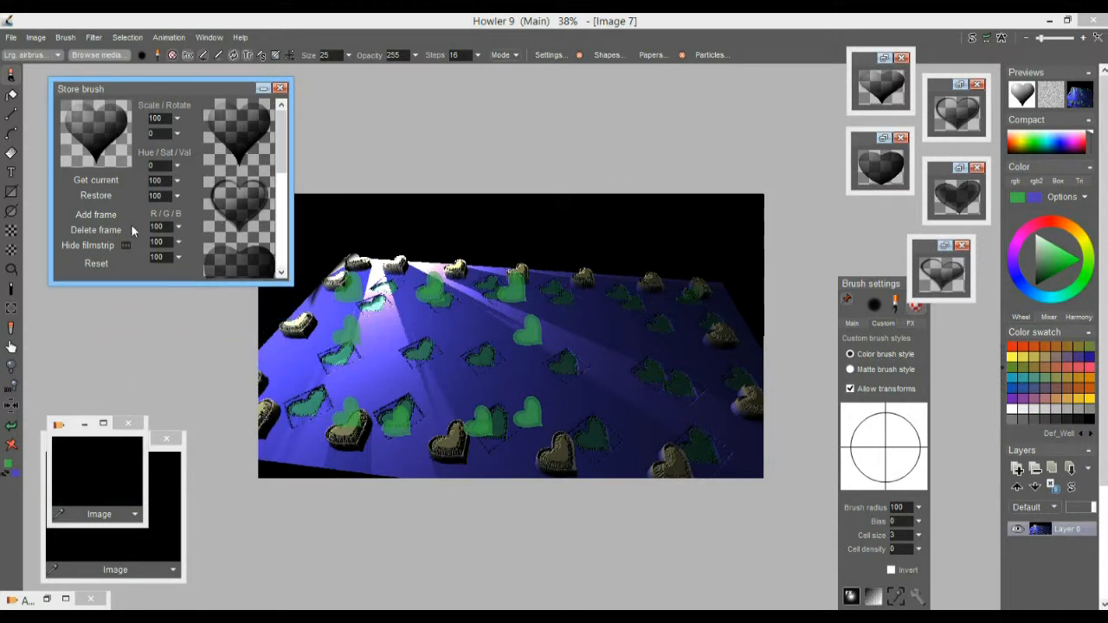
pyautogui.click(87, 245)
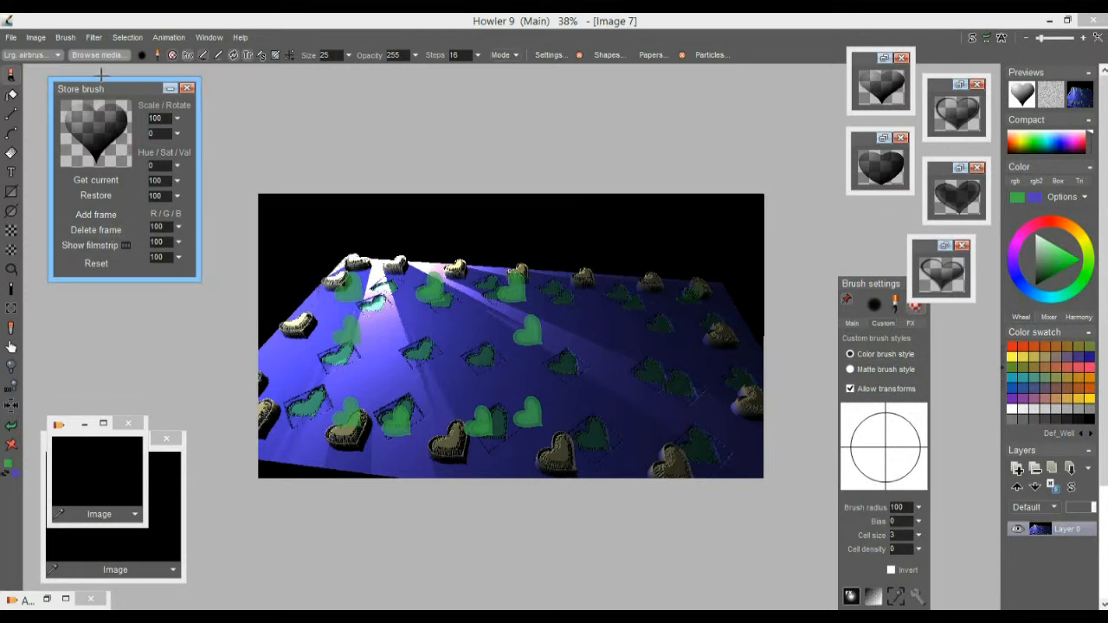
pyautogui.moveTo(100, 95); pyautogui.dragTo(92, 107)
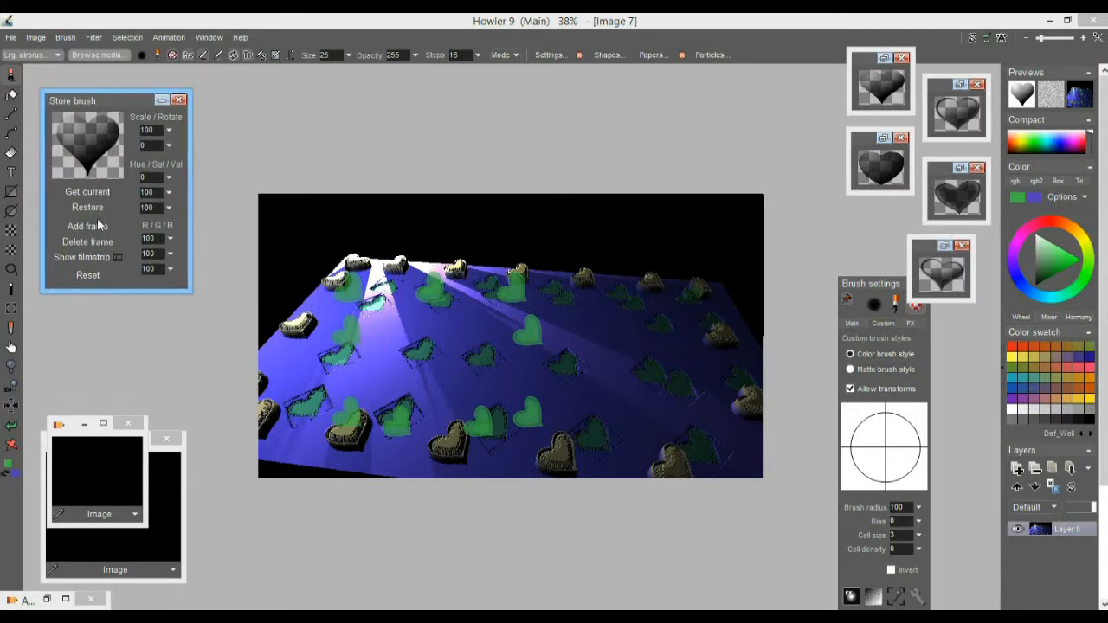
pyautogui.click(160, 101)
pyautogui.moveTo(896, 213)
pyautogui.mouseDown()
pyautogui.moveTo(329, 118)
pyautogui.moveTo(84, 121)
pyautogui.mouseUp()
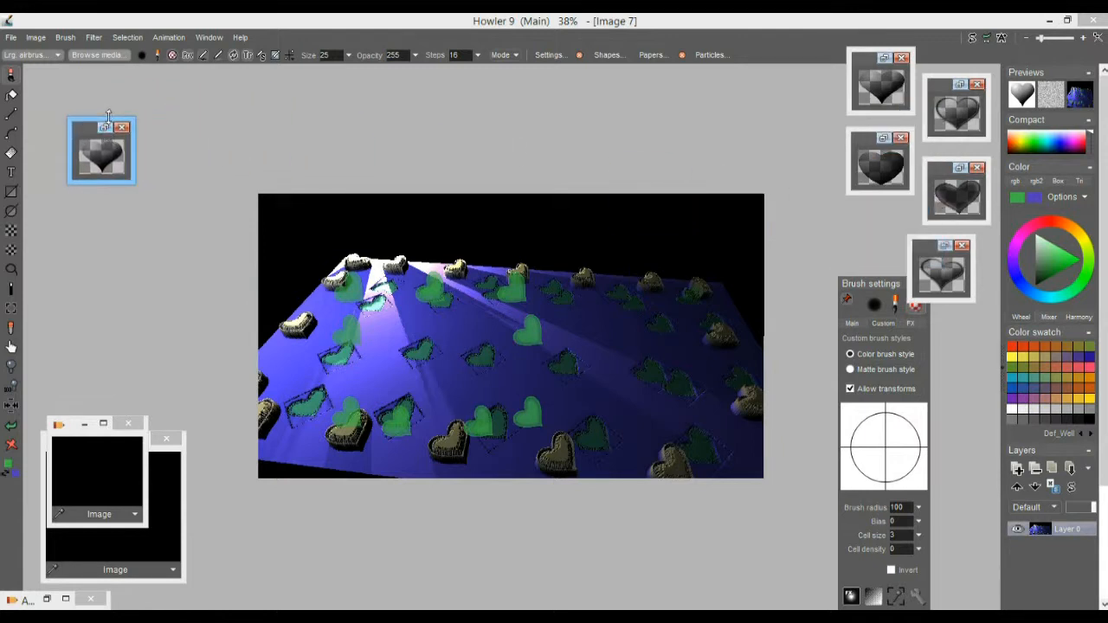
# Create a media folder named MyShapes and save the animated brush in it as "five hearts"
pyautogui.click(90, 55)
pyautogui.moveTo(199, 78)
pyautogui.mouseDown()
pyautogui.moveTo(345, 84)
pyautogui.moveTo(277, 87)
pyautogui.mouseUp()
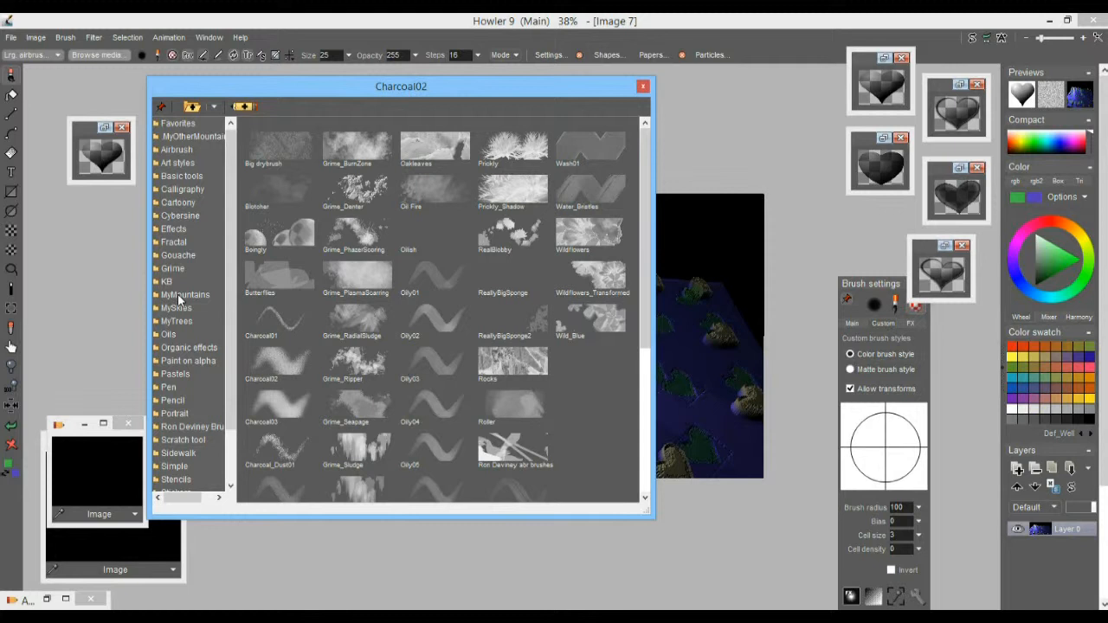
pyautogui.click(193, 107)
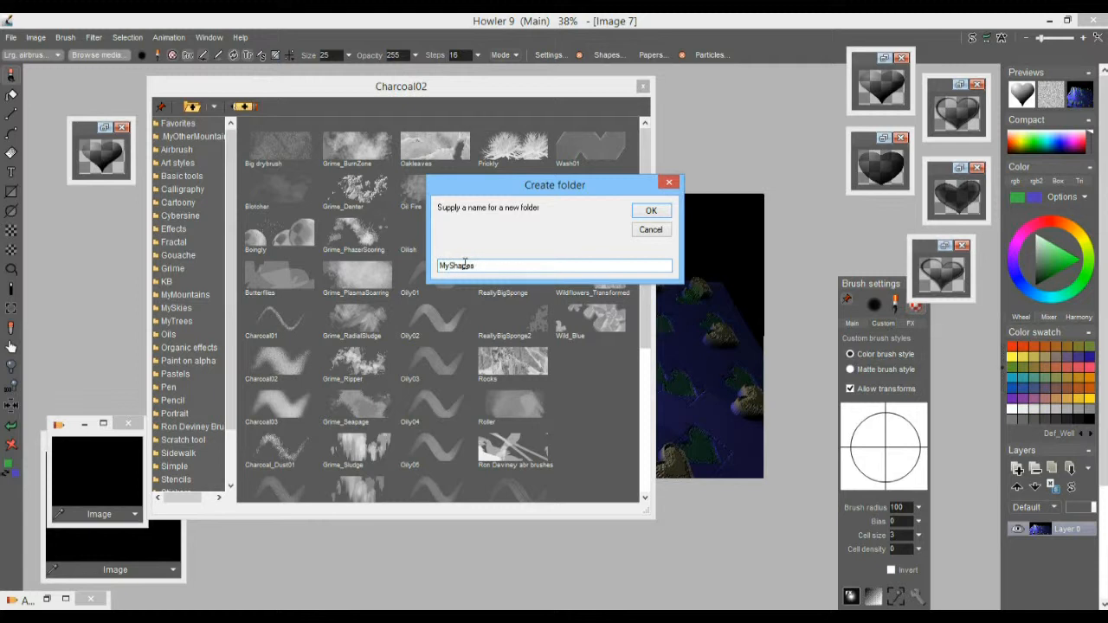
pyautogui.click(649, 213)
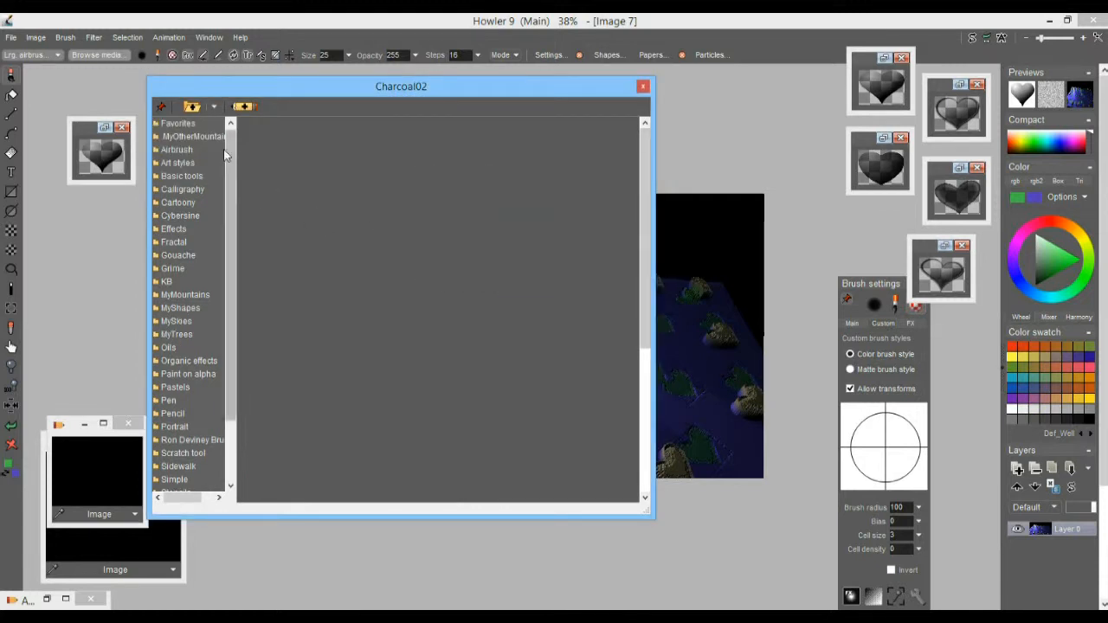
pyautogui.click(244, 106)
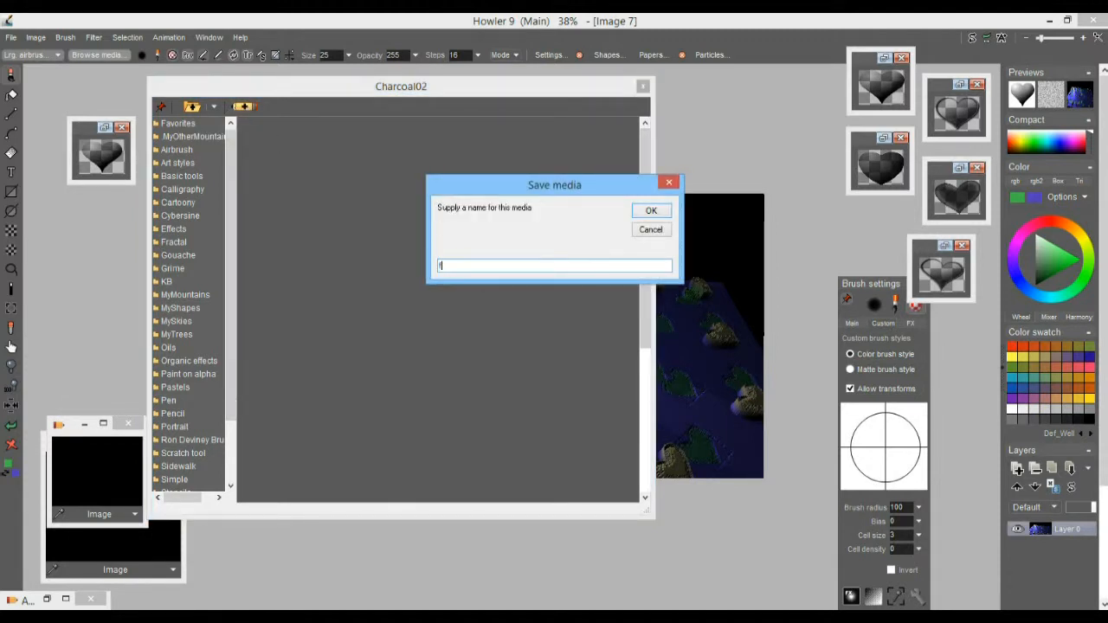
pyautogui.write('live hear')
pyautogui.press('Return')
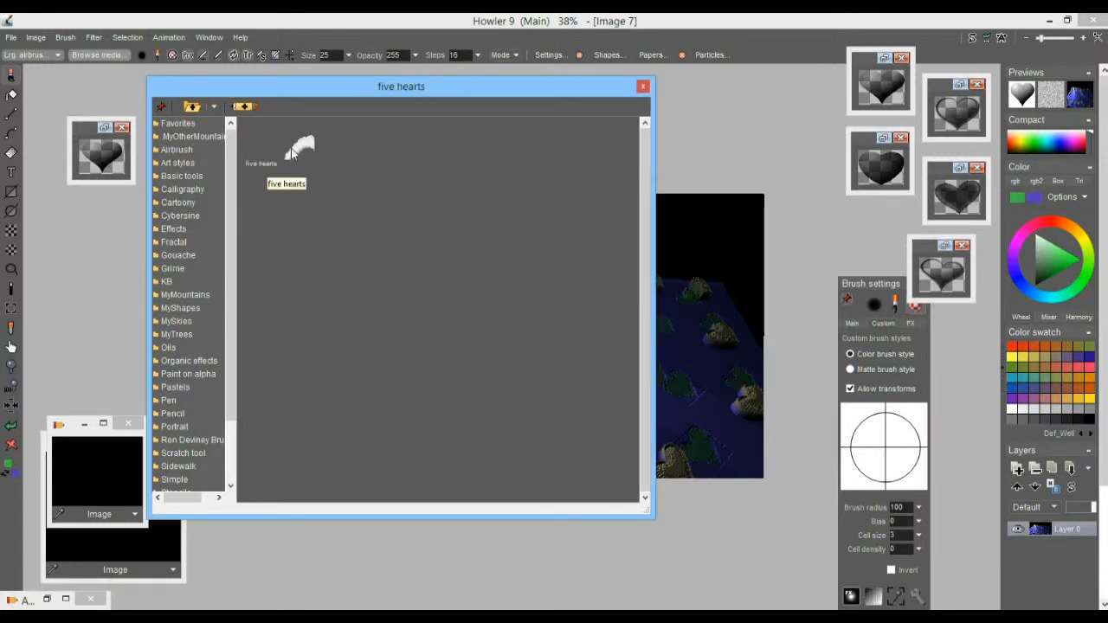
# Load the five hearts brush, try a winding stroke over the render and clear the canvas to the blue secondary color
pyautogui.click(291, 148)
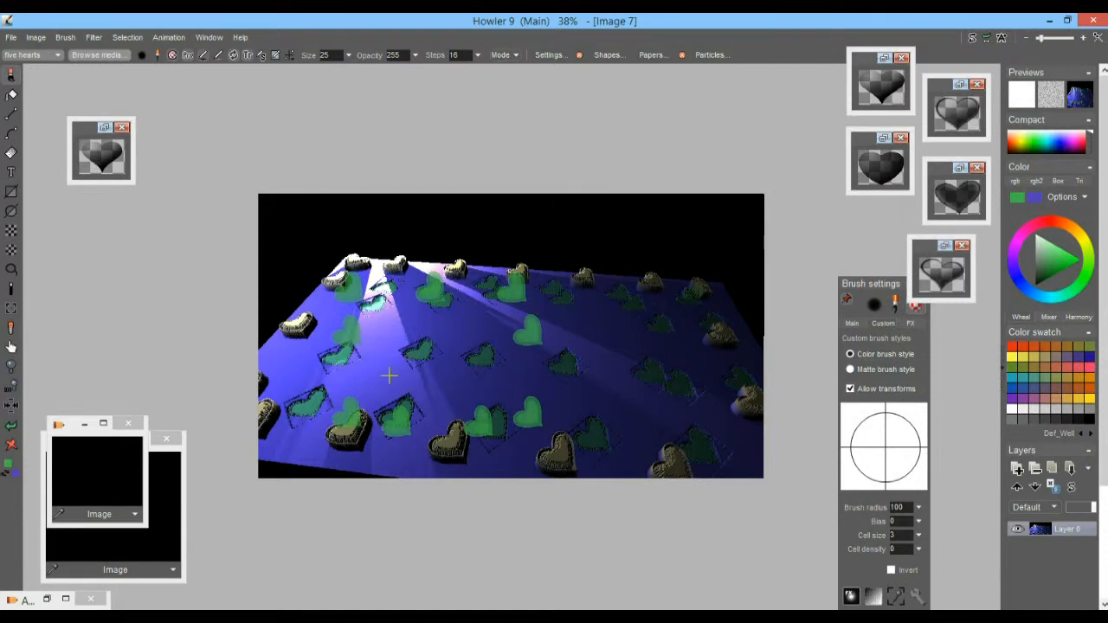
pyautogui.moveTo(336, 404)
pyautogui.mouseDown()
pyautogui.moveTo(407, 363)
pyautogui.moveTo(664, 376)
pyautogui.moveTo(460, 308)
pyautogui.moveTo(339, 356)
pyautogui.mouseUp()
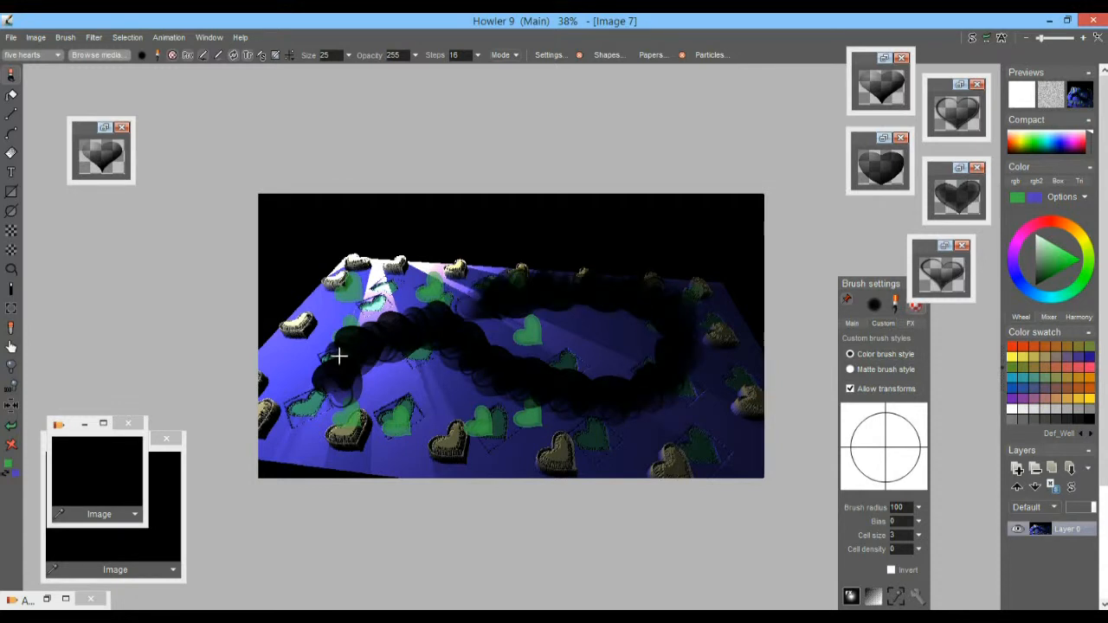
pyautogui.click(12, 445)
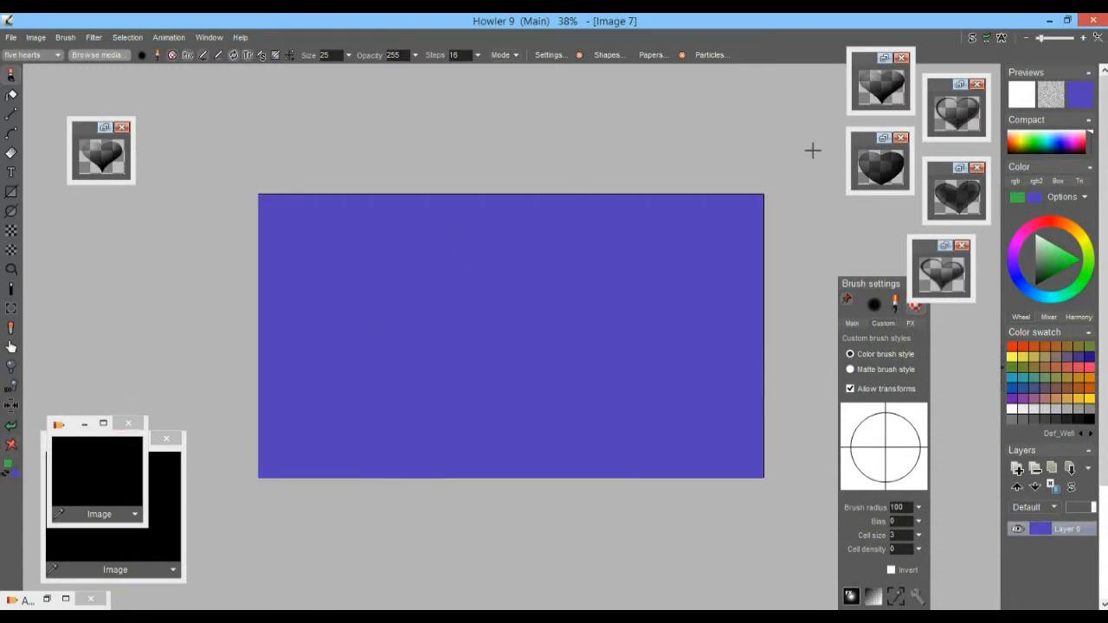
# Set the primary color to red with Matte brush style and paint a wavy stroke plus a short one on the blue canvas
pyautogui.click(1034, 220)
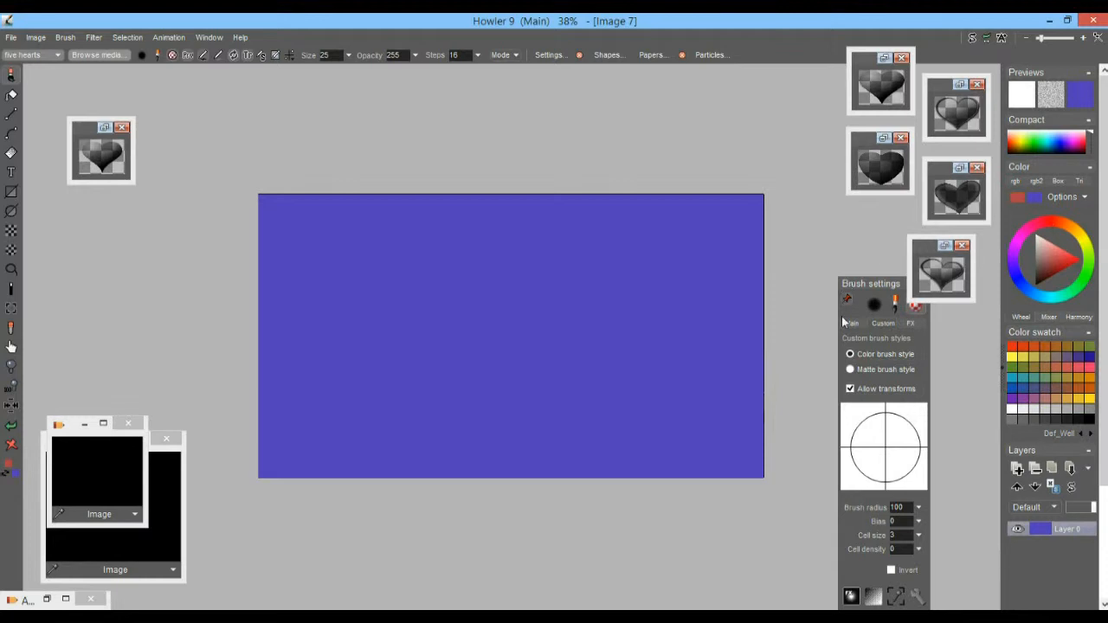
pyautogui.click(860, 372)
pyautogui.moveTo(290, 415)
pyautogui.mouseDown()
pyautogui.moveTo(303, 400)
pyautogui.moveTo(485, 339)
pyautogui.mouseUp()
pyautogui.moveTo(600, 362); pyautogui.dragTo(658, 251)
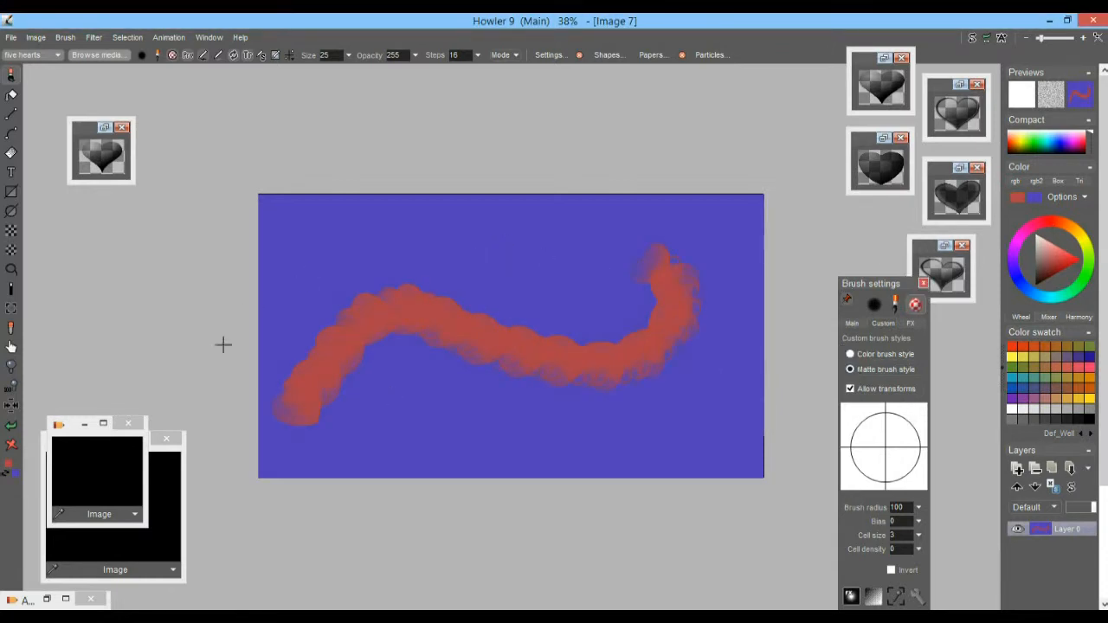
pyautogui.hotkey('ctrl', '+')
pyautogui.moveTo(239, 115); pyautogui.dragTo(459, 227)
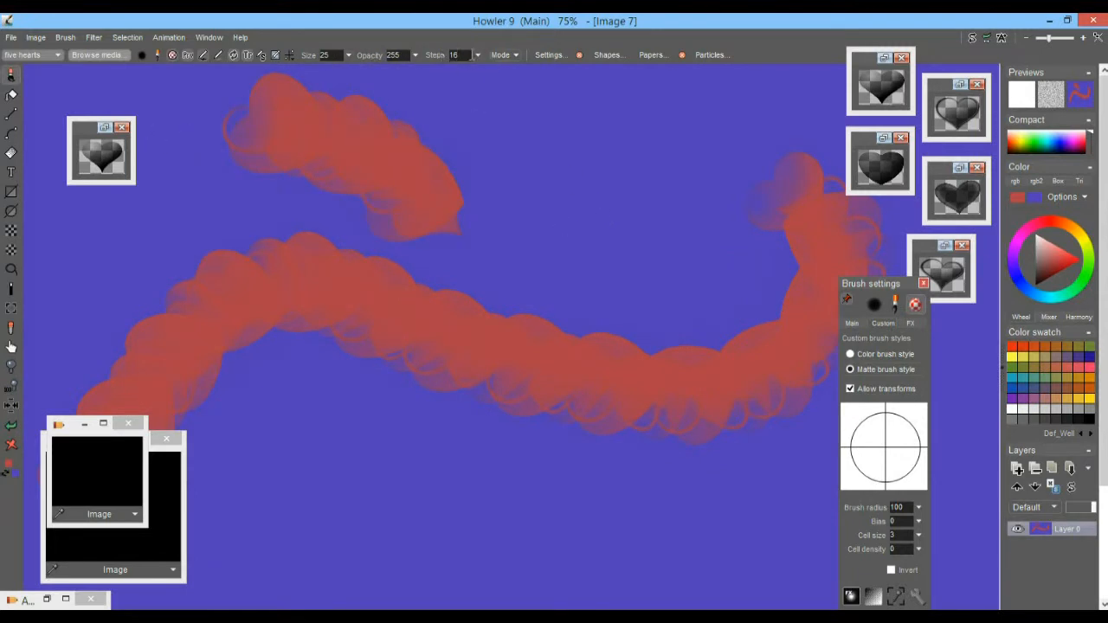
# Clear the canvas to white, set the brush Steps to 72 and paint an arc of spaced red hearts
pyautogui.click(11, 444)
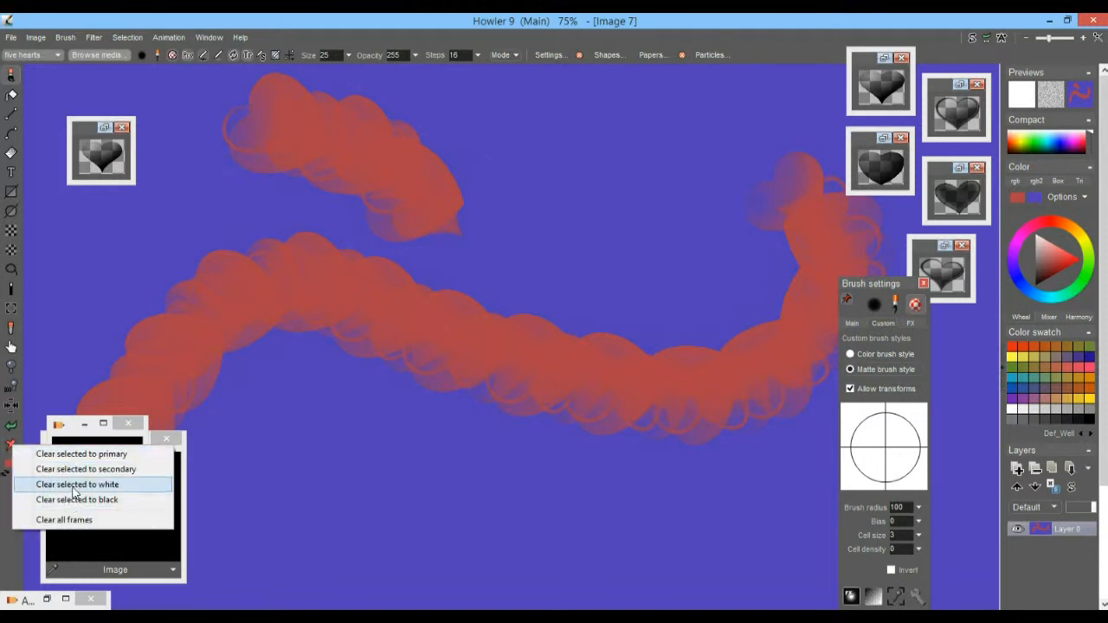
pyautogui.click(76, 488)
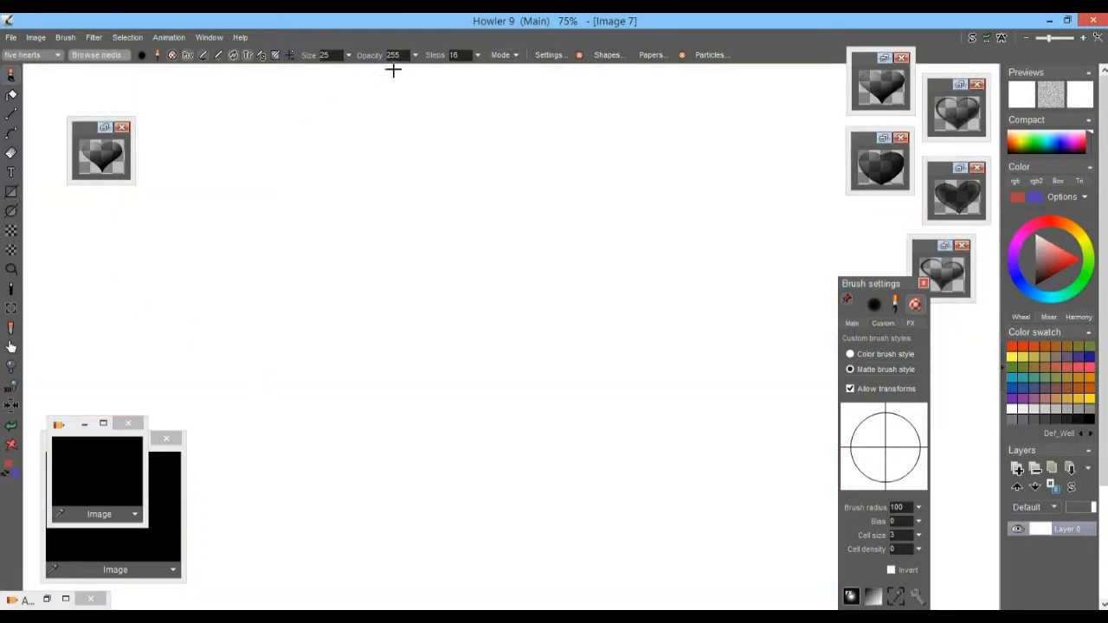
pyautogui.click(477, 54)
pyautogui.click(421, 76)
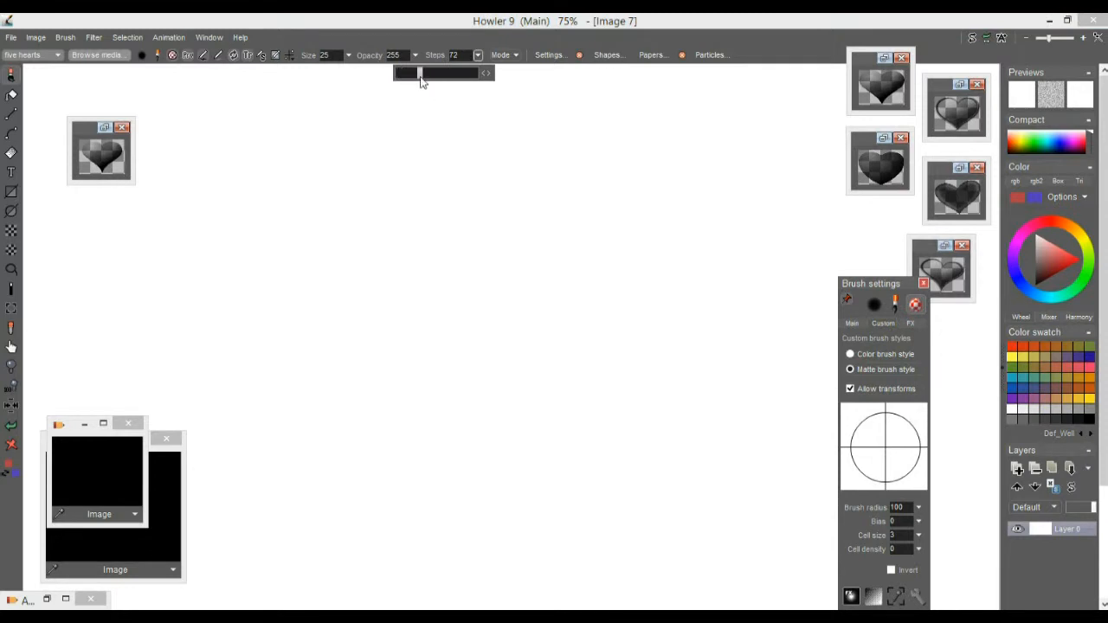
pyautogui.moveTo(151, 356)
pyautogui.mouseDown()
pyautogui.moveTo(649, 317)
pyautogui.moveTo(586, 532)
pyautogui.mouseUp()
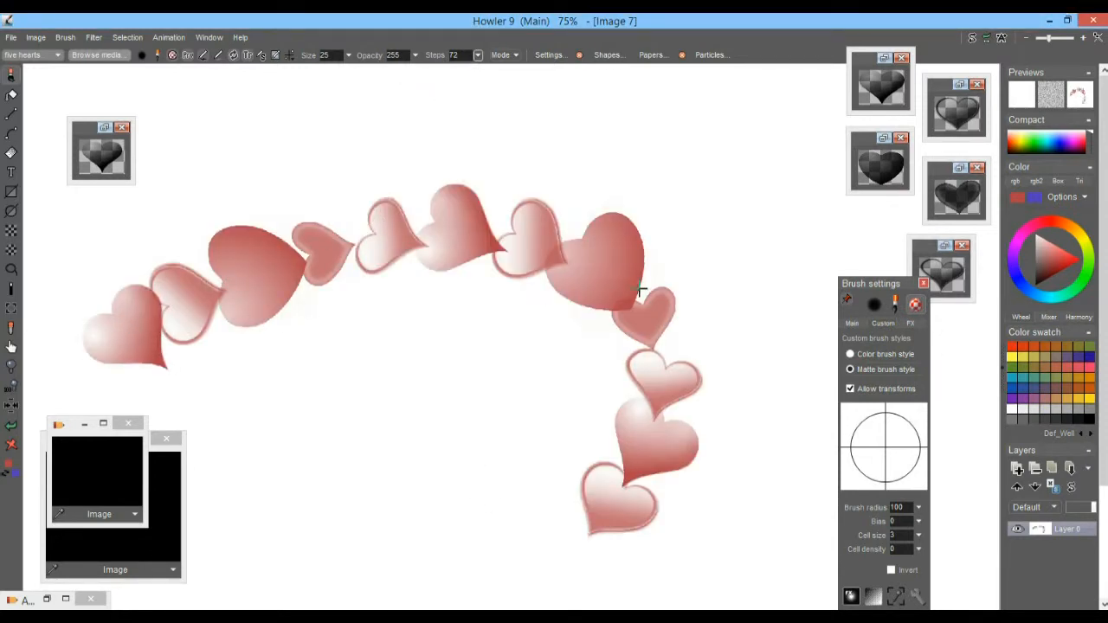
# Paint another winding stroke of red hearts, then set the secondary color to white and clear the canvas to it
pyautogui.moveTo(227, 121)
pyautogui.mouseDown()
pyautogui.moveTo(540, 133)
pyautogui.moveTo(643, 435)
pyautogui.moveTo(436, 458)
pyautogui.mouseUp()
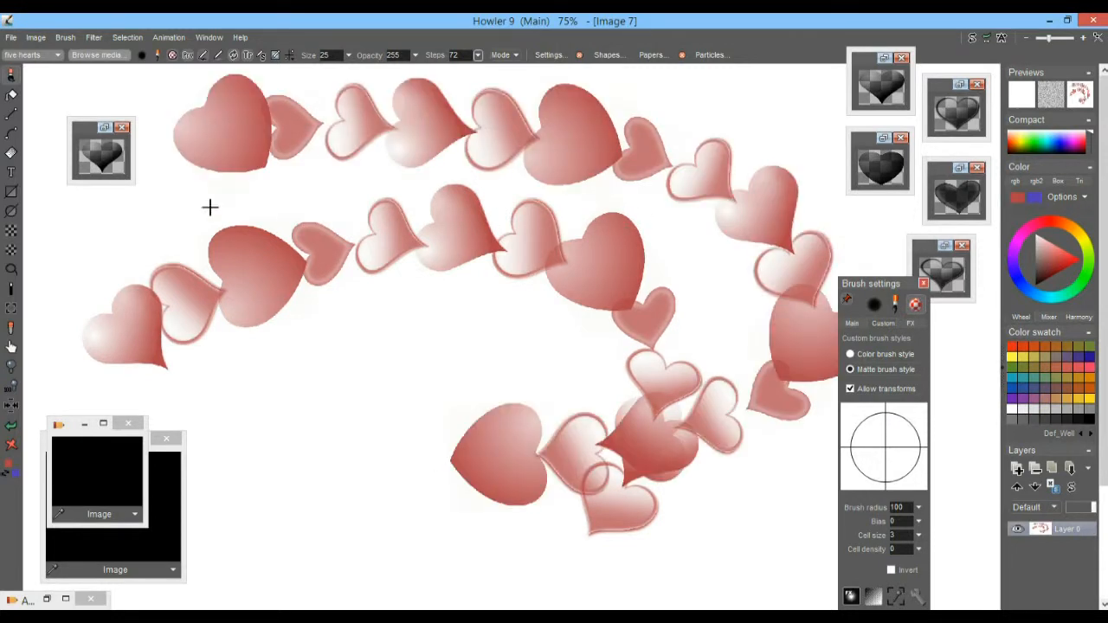
pyautogui.click(11, 445)
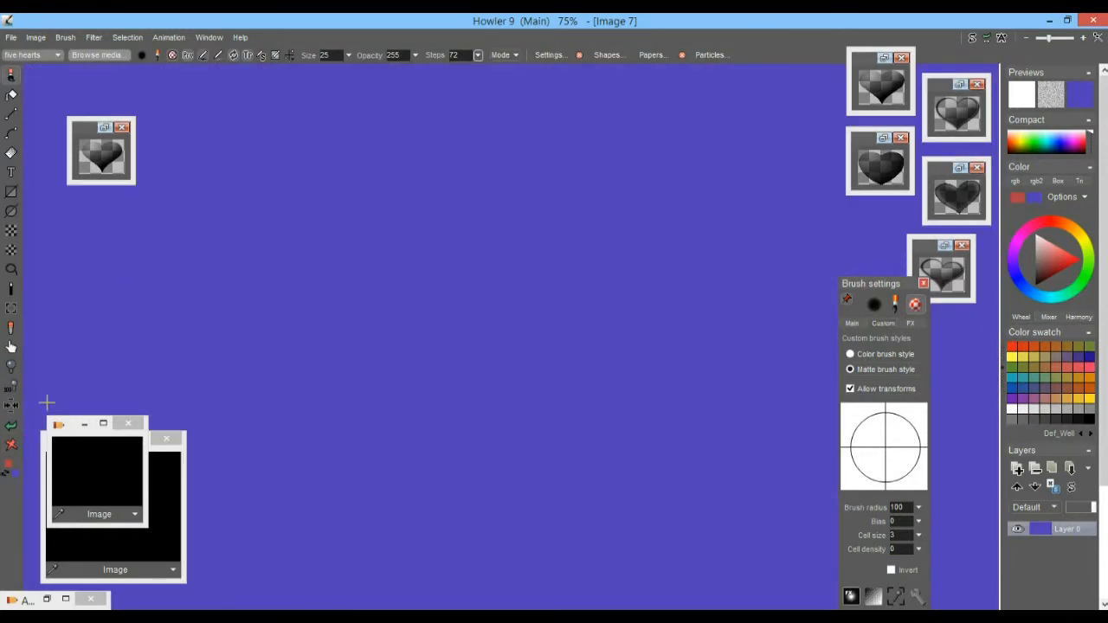
pyautogui.click(9, 468)
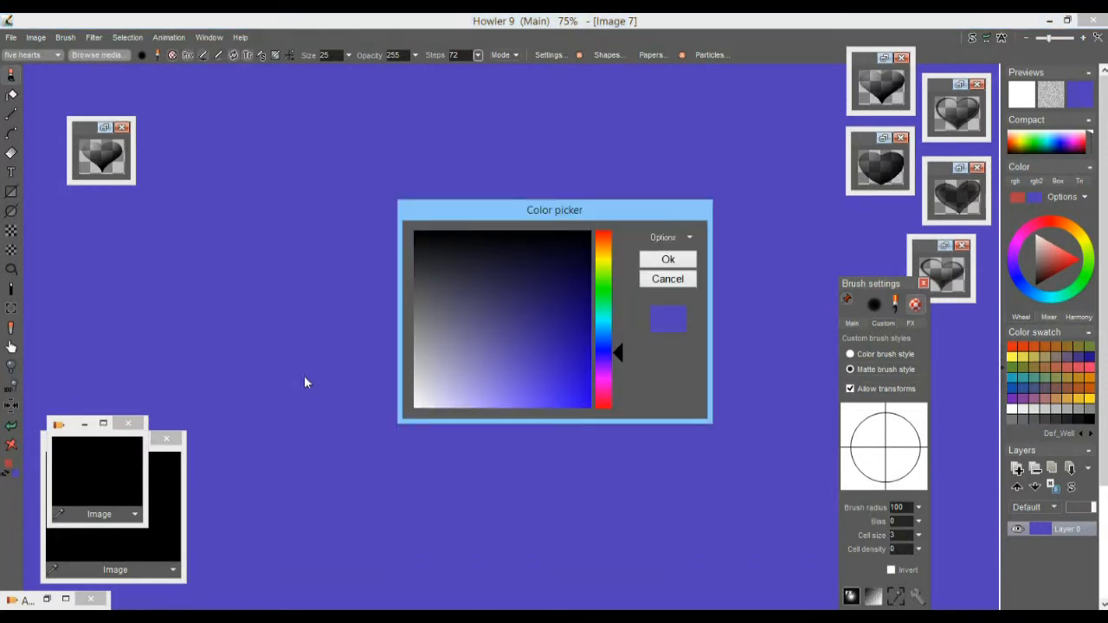
pyautogui.click(420, 403)
pyautogui.click(671, 265)
pyautogui.click(11, 445)
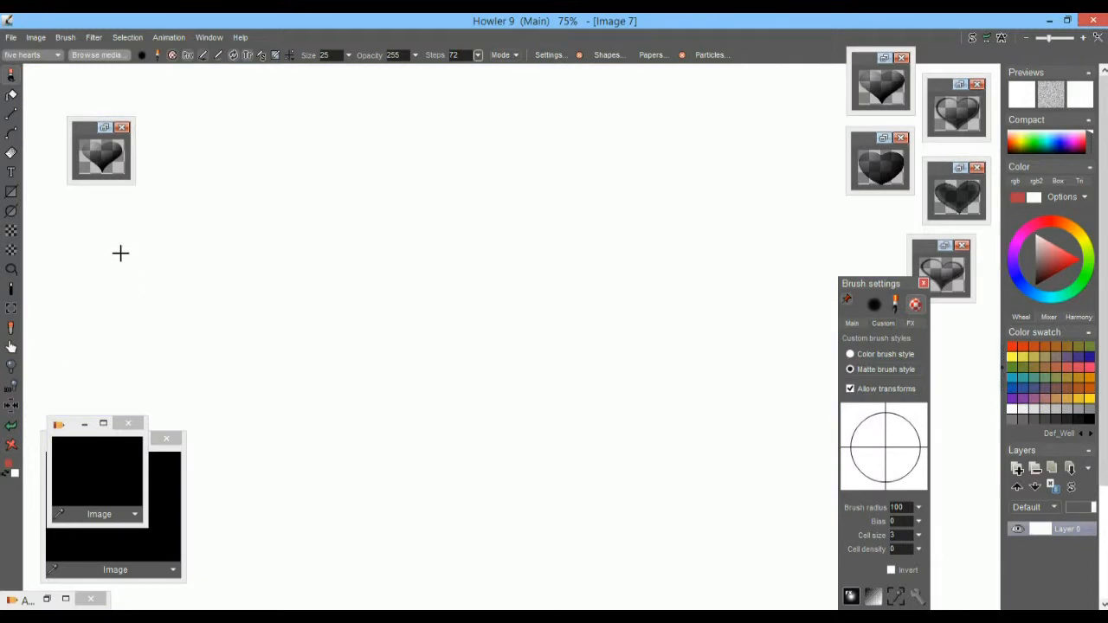
# Paint a winding heart stroke, clear it, and paint a looping stroke with the direction-based brush angle turned off
pyautogui.moveTo(102, 282)
pyautogui.mouseDown()
pyautogui.moveTo(512, 147)
pyautogui.moveTo(425, 433)
pyautogui.moveTo(329, 473)
pyautogui.mouseUp()
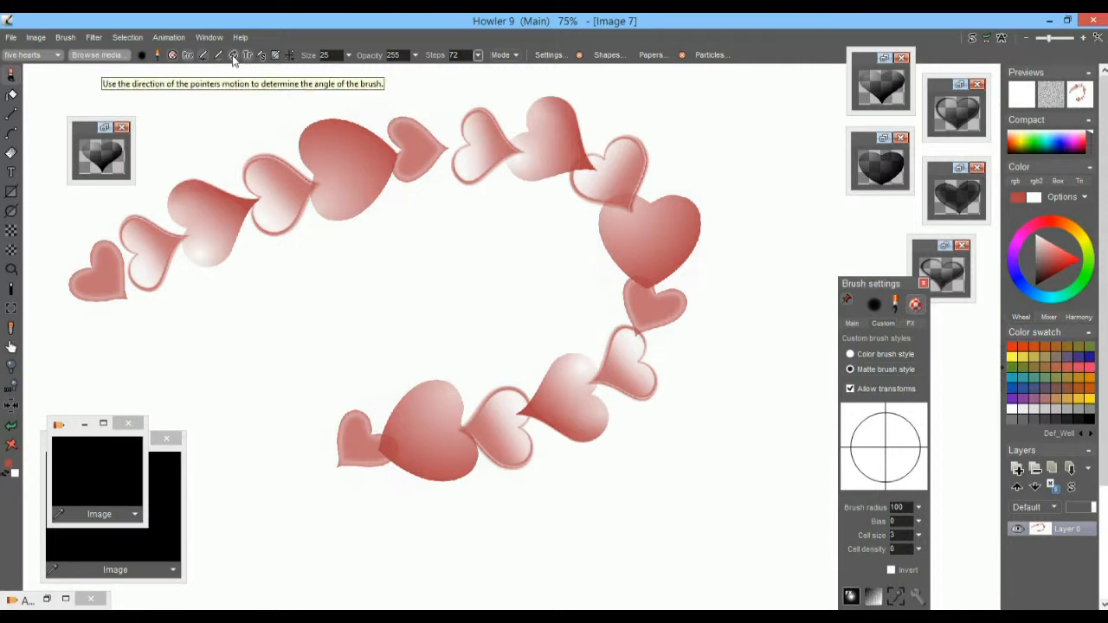
pyautogui.click(11, 444)
pyautogui.moveTo(177, 143)
pyautogui.mouseDown()
pyautogui.moveTo(349, 142)
pyautogui.moveTo(203, 346)
pyautogui.moveTo(624, 465)
pyautogui.moveTo(641, 130)
pyautogui.moveTo(586, 292)
pyautogui.moveTo(373, 363)
pyautogui.moveTo(702, 282)
pyautogui.moveTo(714, 299)
pyautogui.mouseUp()
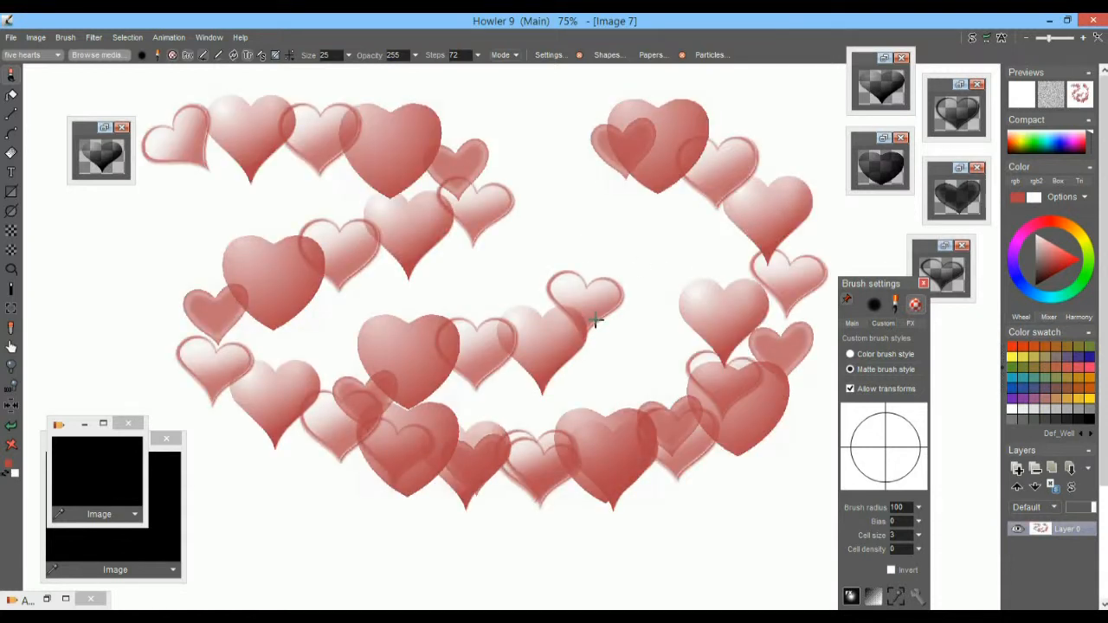
# Show the main brush settings and paint an S-shaped stroke of upright hearts on a cleared canvas
pyautogui.moveTo(887, 289); pyautogui.dragTo(872, 221)
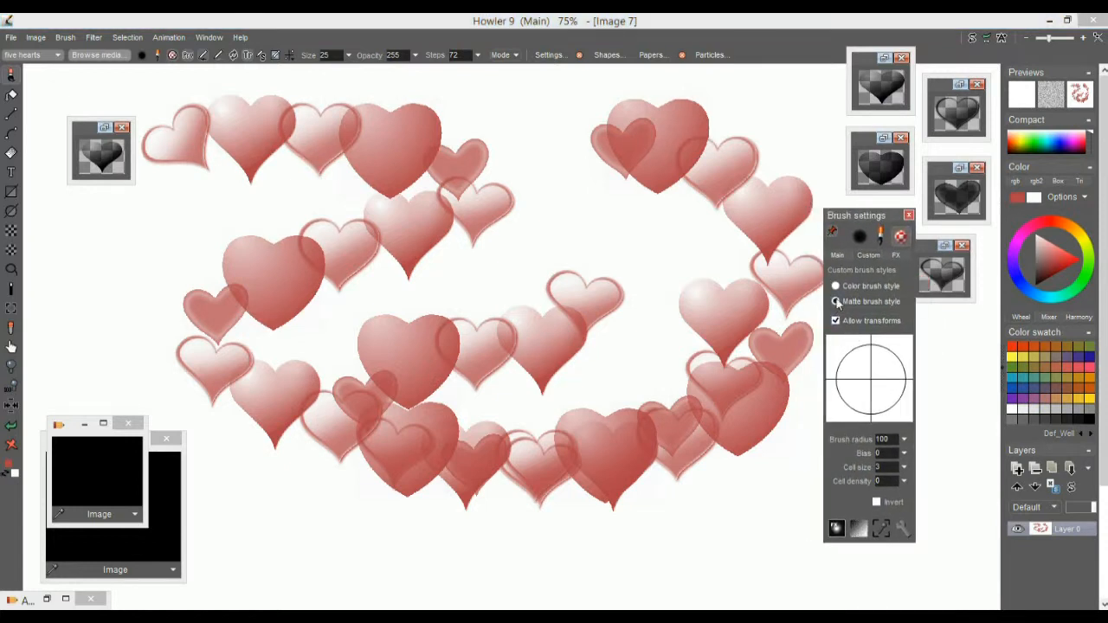
pyautogui.click(839, 255)
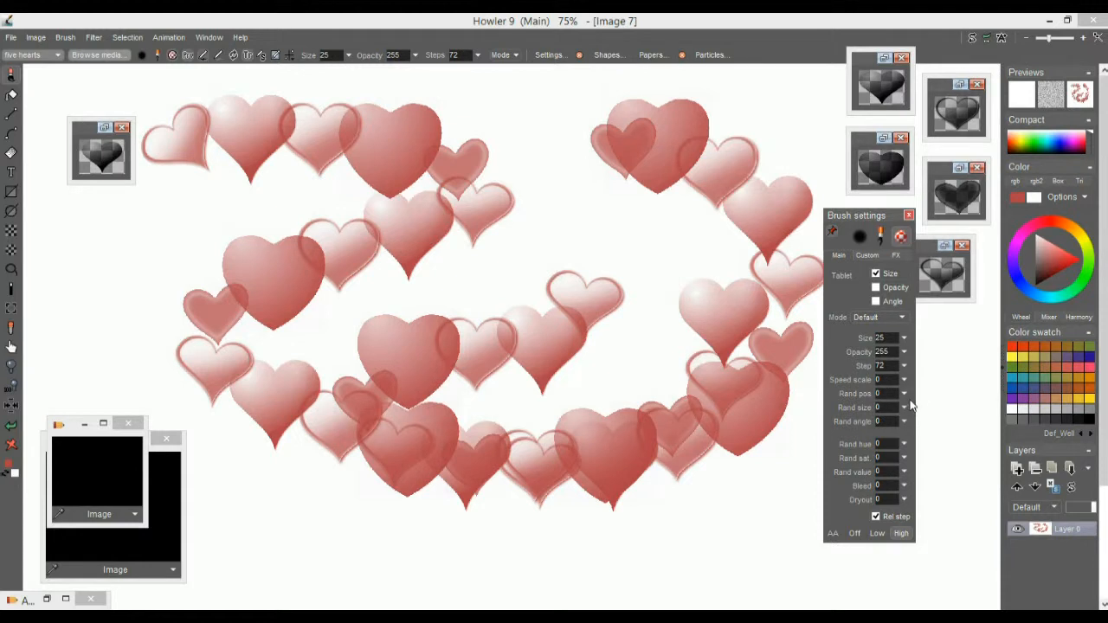
pyautogui.click(11, 444)
pyautogui.moveTo(141, 327)
pyautogui.mouseDown()
pyautogui.moveTo(572, 198)
pyautogui.moveTo(742, 324)
pyautogui.moveTo(413, 450)
pyautogui.moveTo(636, 546)
pyautogui.moveTo(697, 533)
pyautogui.mouseUp()
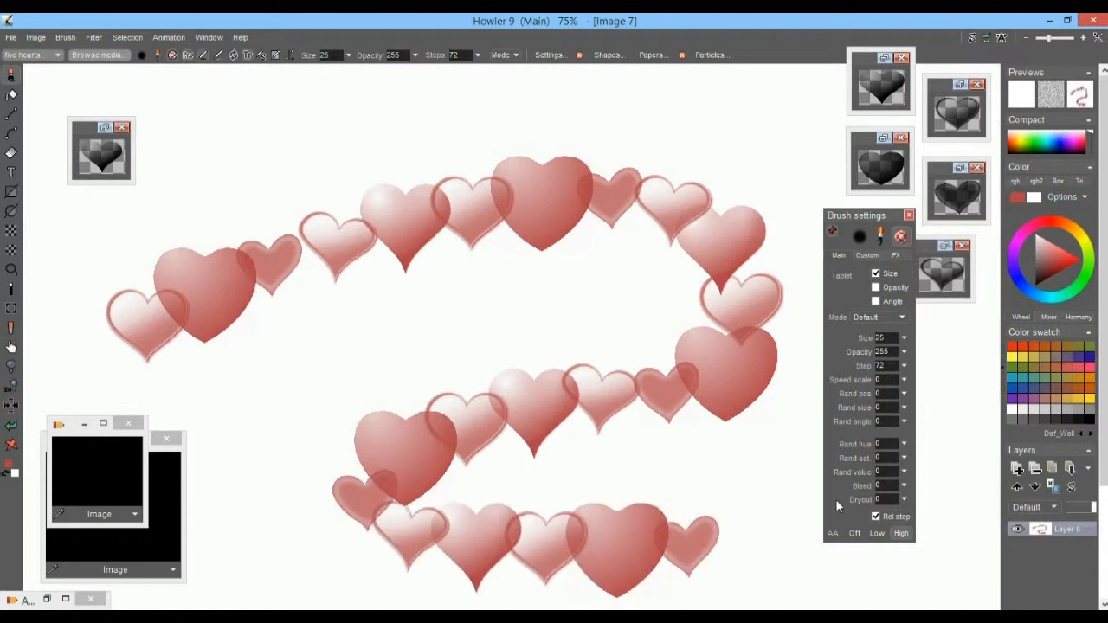
# Set Rand pos to 49 and Rand size to 12, paint a looping test stroke and clear the canvas
pyautogui.click(905, 394)
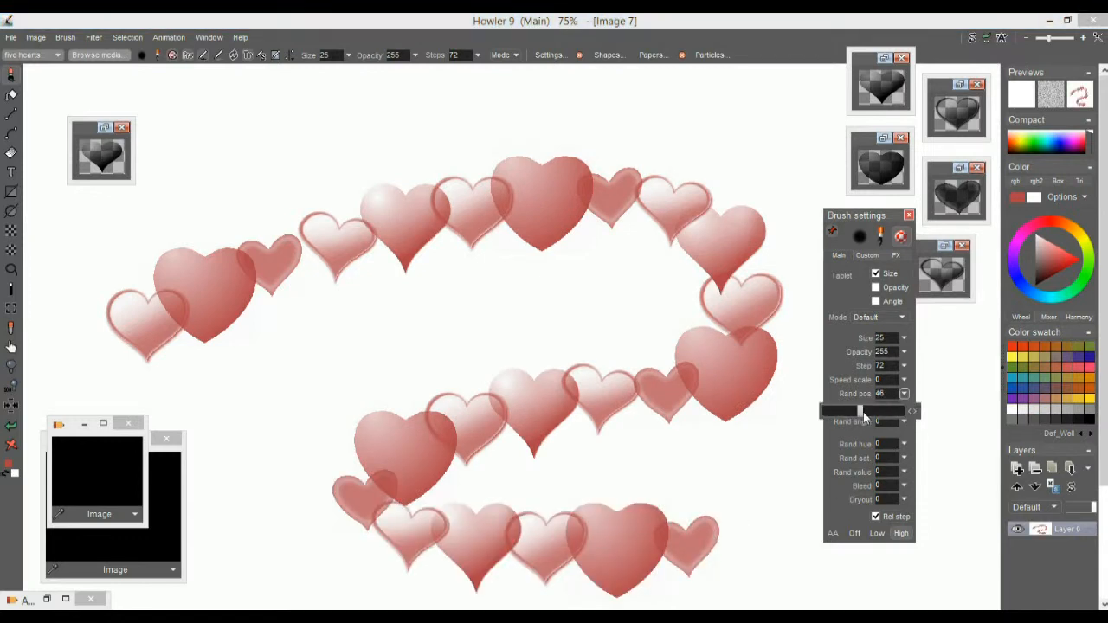
pyautogui.click(864, 412)
pyautogui.click(905, 408)
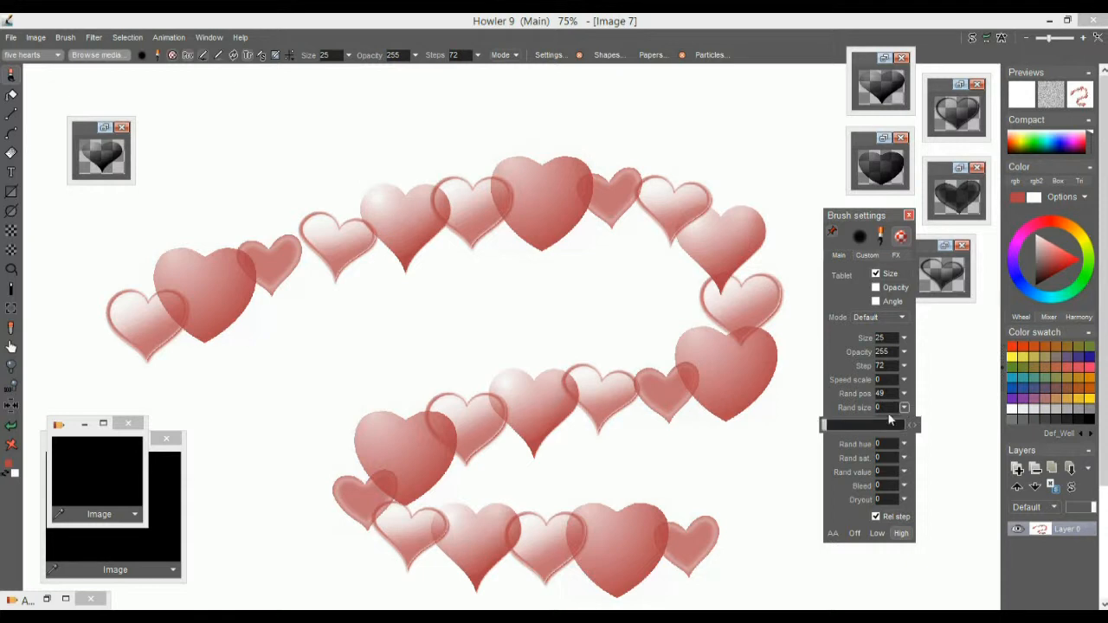
pyautogui.click(852, 425)
pyautogui.moveTo(589, 308)
pyautogui.mouseDown()
pyautogui.moveTo(341, 317)
pyautogui.moveTo(480, 510)
pyautogui.moveTo(164, 449)
pyautogui.mouseUp()
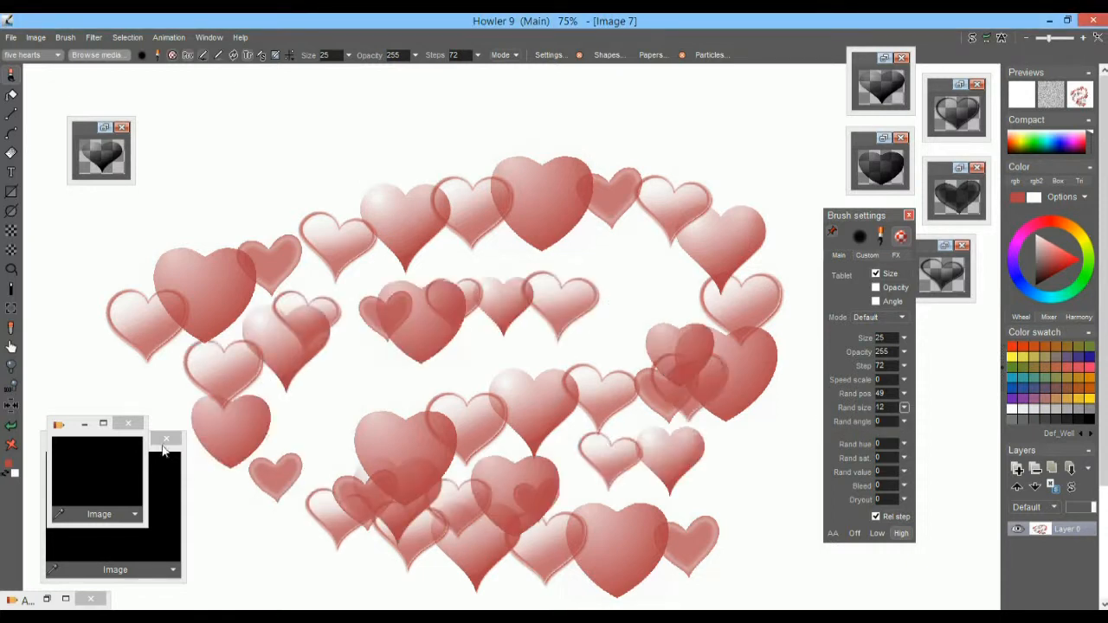
pyautogui.click(11, 445)
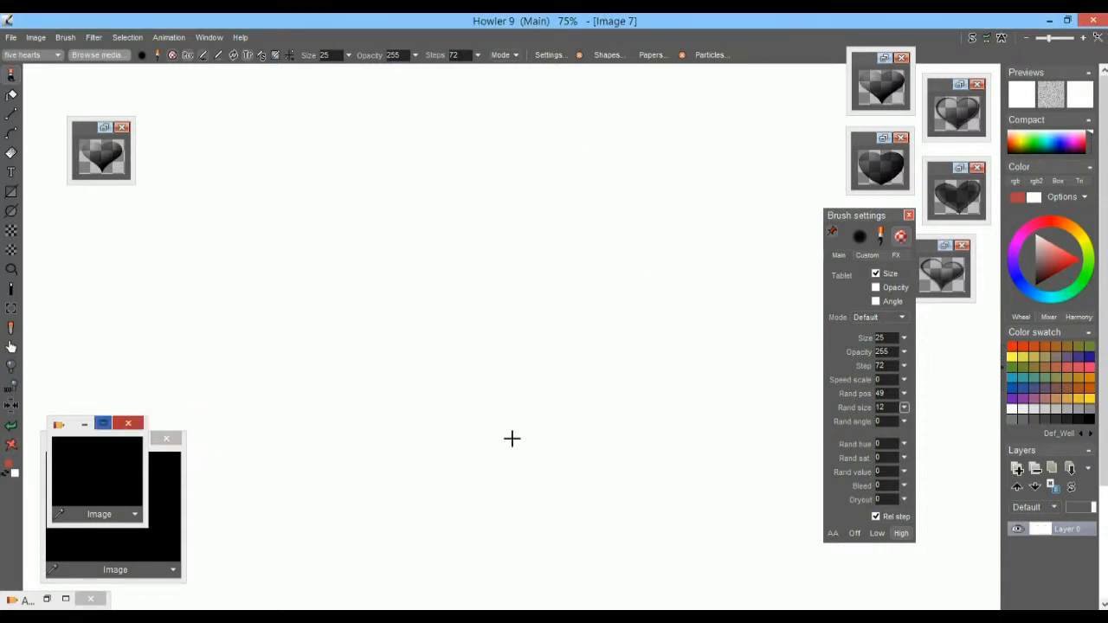
# Set Rand hue to 143 and Rand sat to 45, painting a winding test stroke of hearts after each change
pyautogui.click(905, 444)
pyautogui.click(856, 461)
pyautogui.moveTo(636, 333)
pyautogui.mouseDown()
pyautogui.moveTo(283, 287)
pyautogui.moveTo(594, 478)
pyautogui.moveTo(537, 190)
pyautogui.moveTo(265, 315)
pyautogui.mouseUp()
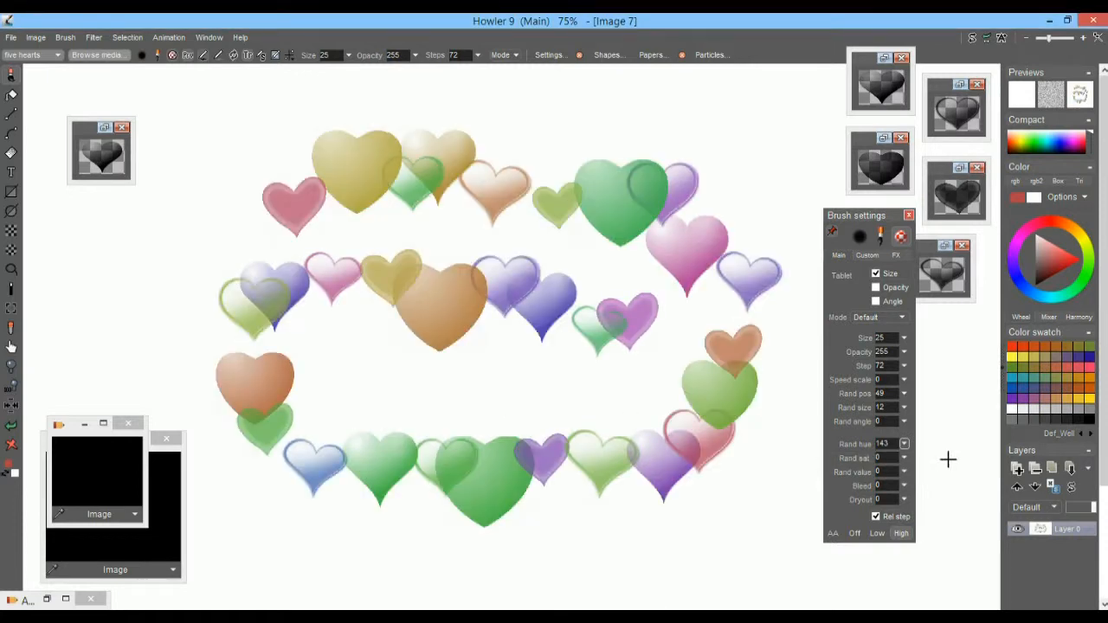
pyautogui.click(905, 458)
pyautogui.click(859, 474)
pyautogui.moveTo(673, 409)
pyautogui.mouseDown()
pyautogui.moveTo(168, 187)
pyautogui.moveTo(471, 424)
pyautogui.moveTo(500, 435)
pyautogui.mouseUp()
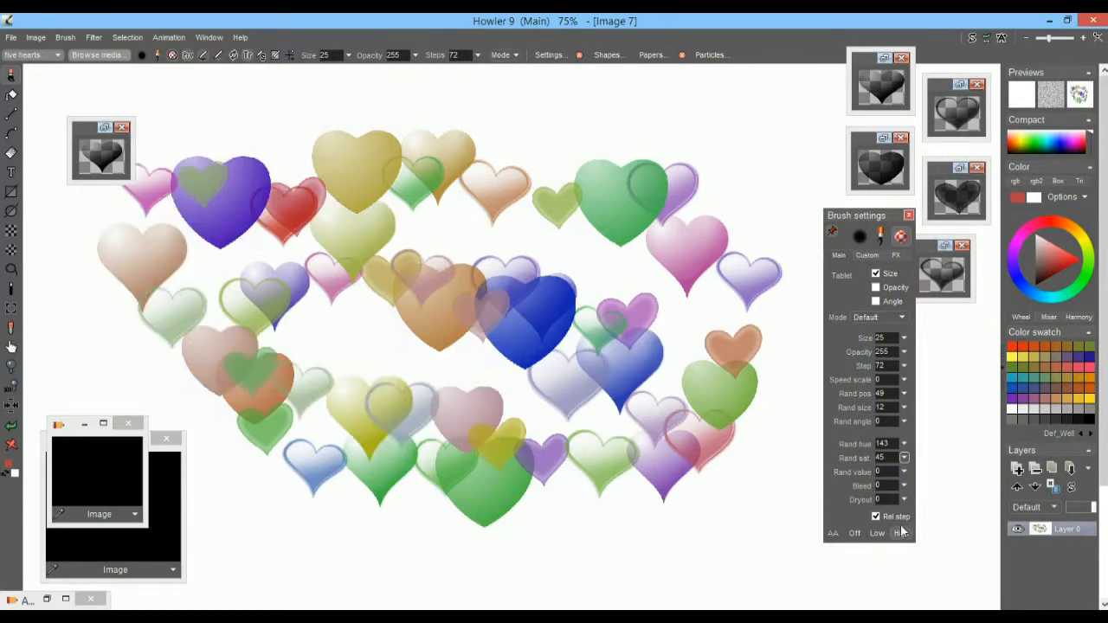
# Set Rand value to 57, paint a winding stroke over the colored hearts and clear the canvas
pyautogui.click(905, 472)
pyautogui.click(866, 487)
pyautogui.moveTo(767, 170)
pyautogui.mouseDown()
pyautogui.moveTo(424, 182)
pyautogui.moveTo(608, 517)
pyautogui.moveTo(352, 369)
pyautogui.moveTo(373, 310)
pyautogui.mouseUp()
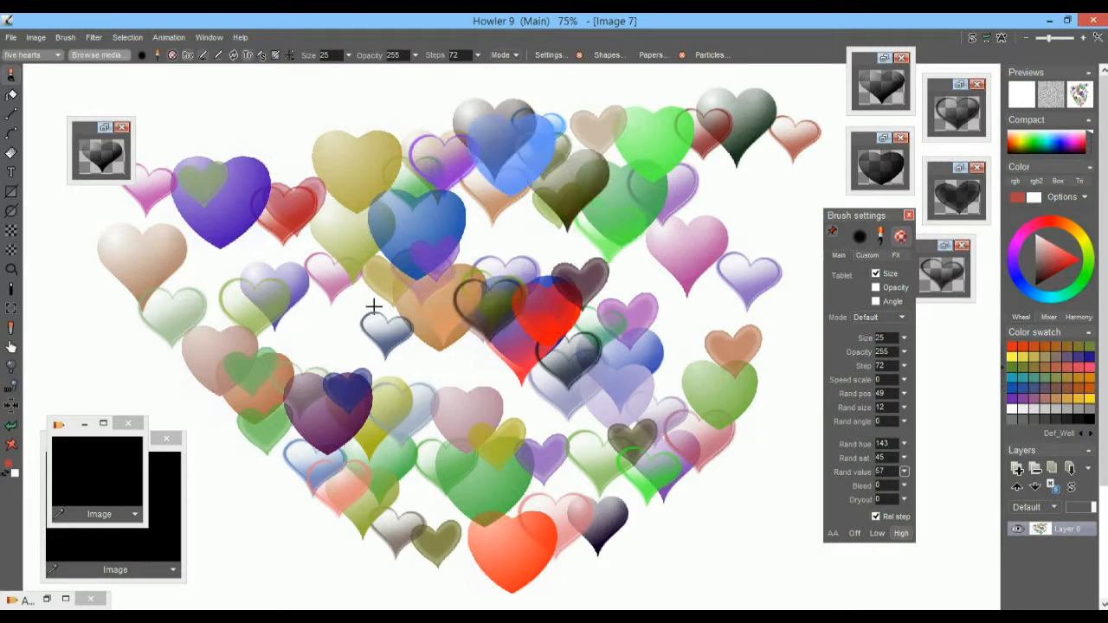
pyautogui.click(12, 444)
# Paint an S-shaped stroke of randomly colored hearts with a second winding stroke over it, then clear the canvas
pyautogui.moveTo(131, 348)
pyautogui.mouseDown()
pyautogui.moveTo(172, 266)
pyautogui.moveTo(684, 211)
pyautogui.moveTo(341, 383)
pyautogui.moveTo(666, 497)
pyautogui.moveTo(700, 475)
pyautogui.mouseUp()
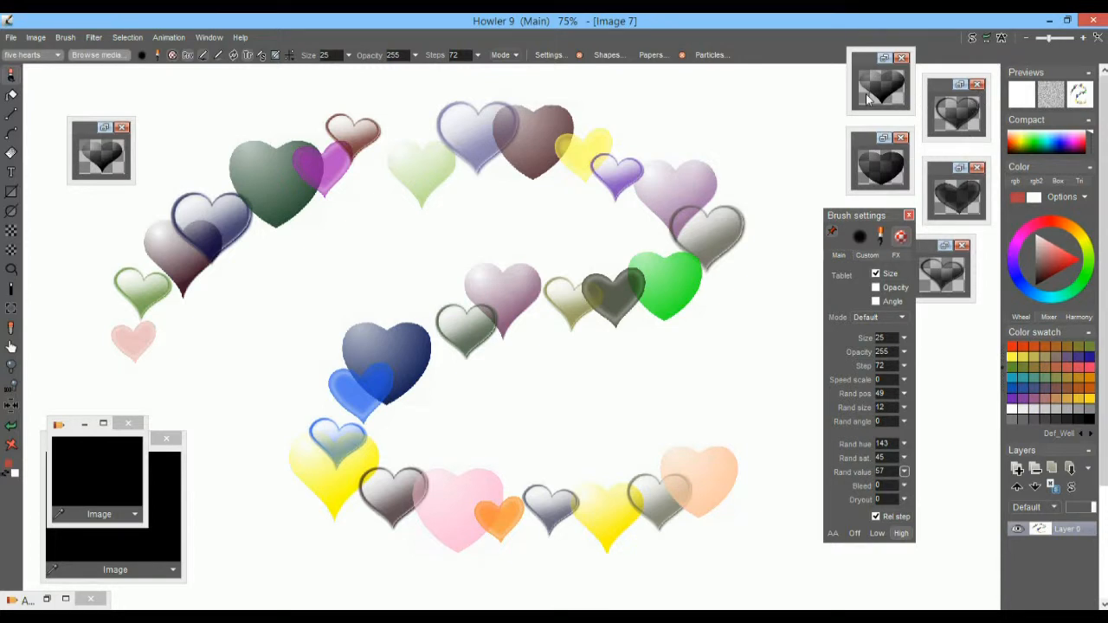
pyautogui.moveTo(458, 247)
pyautogui.mouseDown()
pyautogui.moveTo(265, 398)
pyautogui.moveTo(767, 481)
pyautogui.moveTo(487, 366)
pyautogui.moveTo(467, 319)
pyautogui.mouseUp()
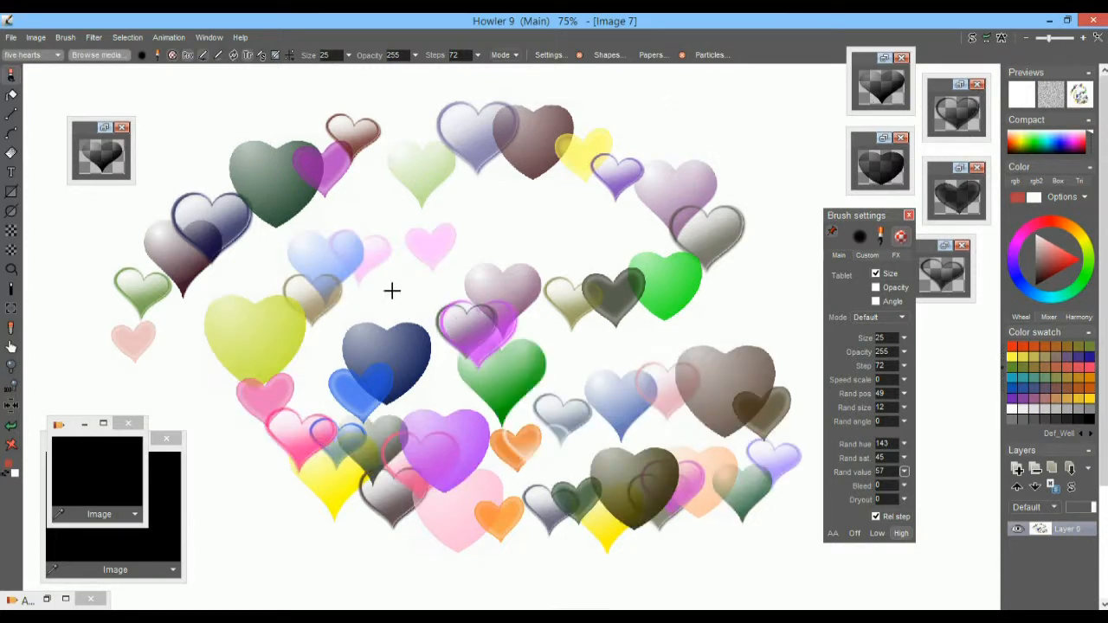
pyautogui.click(11, 445)
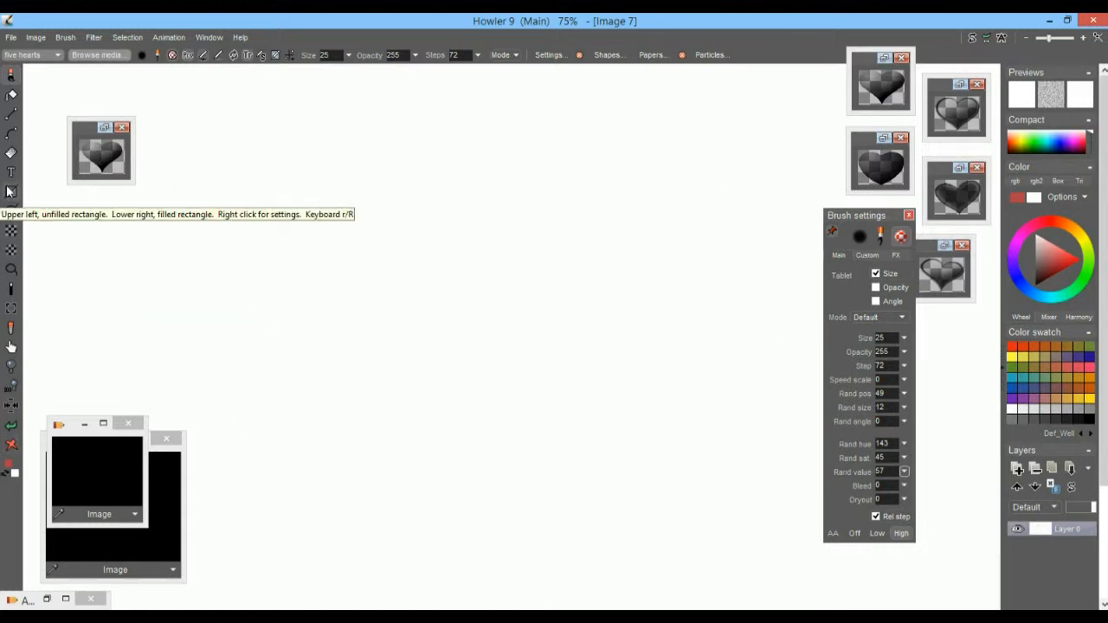
# Paint three straight diagonal lines of hearts across the canvas with the line tool, crossing near the middle
pyautogui.click(12, 119)
pyautogui.moveTo(130, 319)
pyautogui.mouseDown()
pyautogui.moveTo(622, 132)
pyautogui.moveTo(745, 497)
pyautogui.moveTo(972, 549)
pyautogui.moveTo(952, 556)
pyautogui.mouseUp()
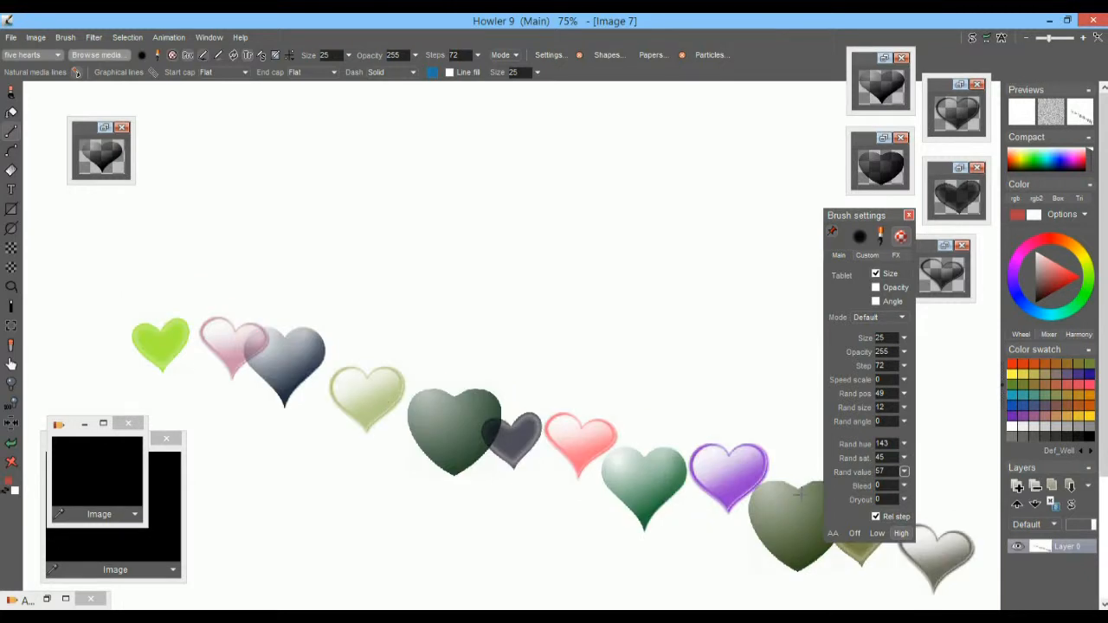
pyautogui.moveTo(762, 160)
pyautogui.mouseDown()
pyautogui.moveTo(395, 361)
pyautogui.moveTo(265, 485)
pyautogui.mouseUp()
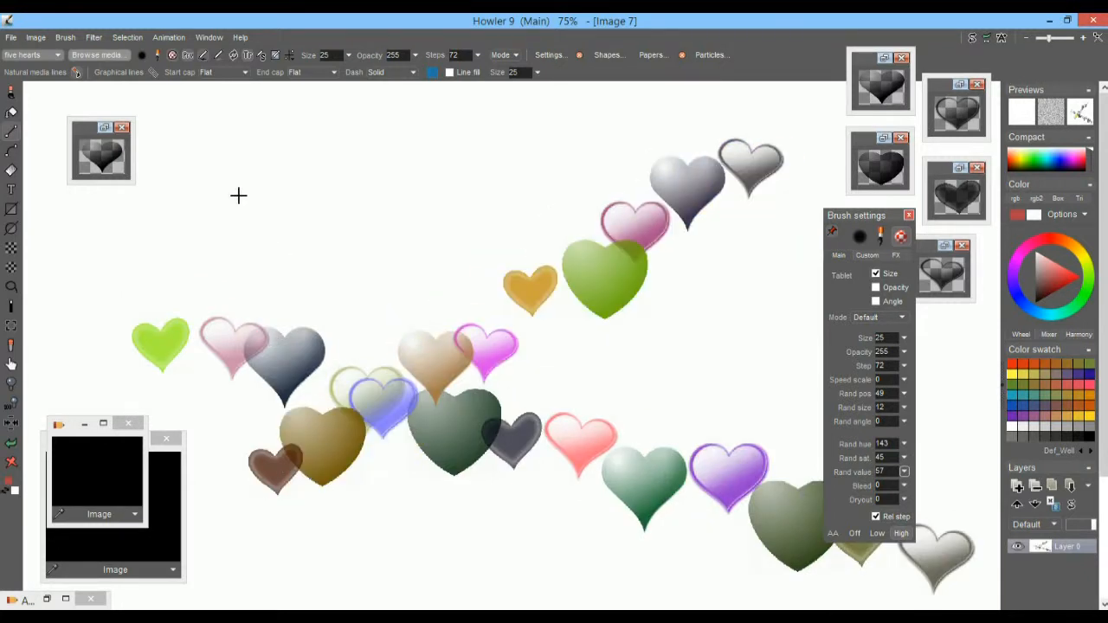
pyautogui.moveTo(251, 194); pyautogui.dragTo(692, 474)
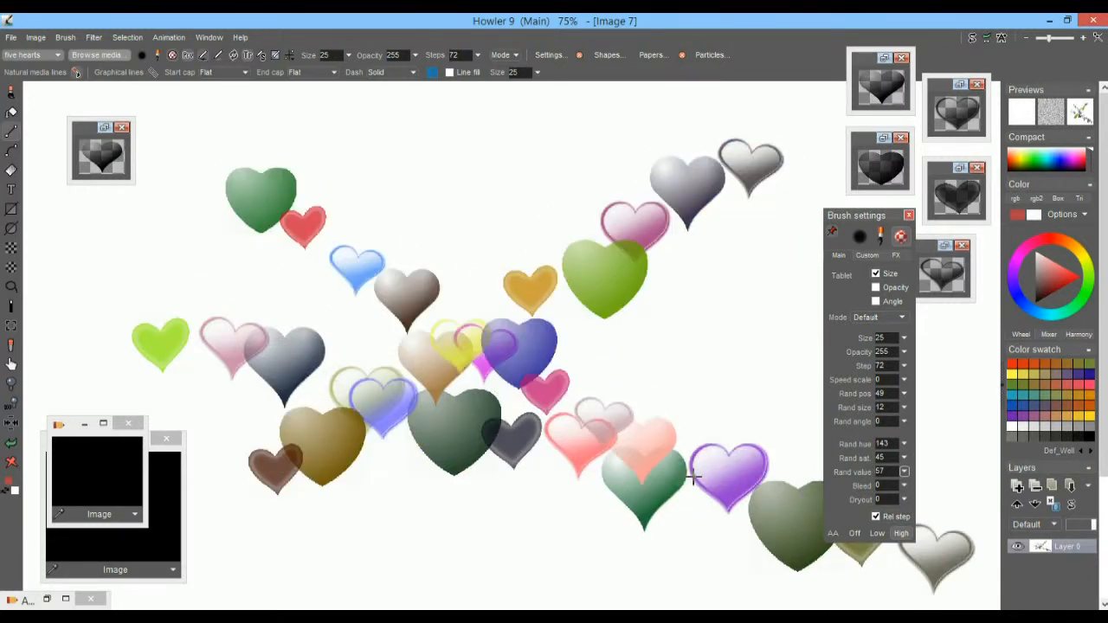
# Draw an open S-shaped curve path with six points across the canvas using the curve tool
pyautogui.click(12, 152)
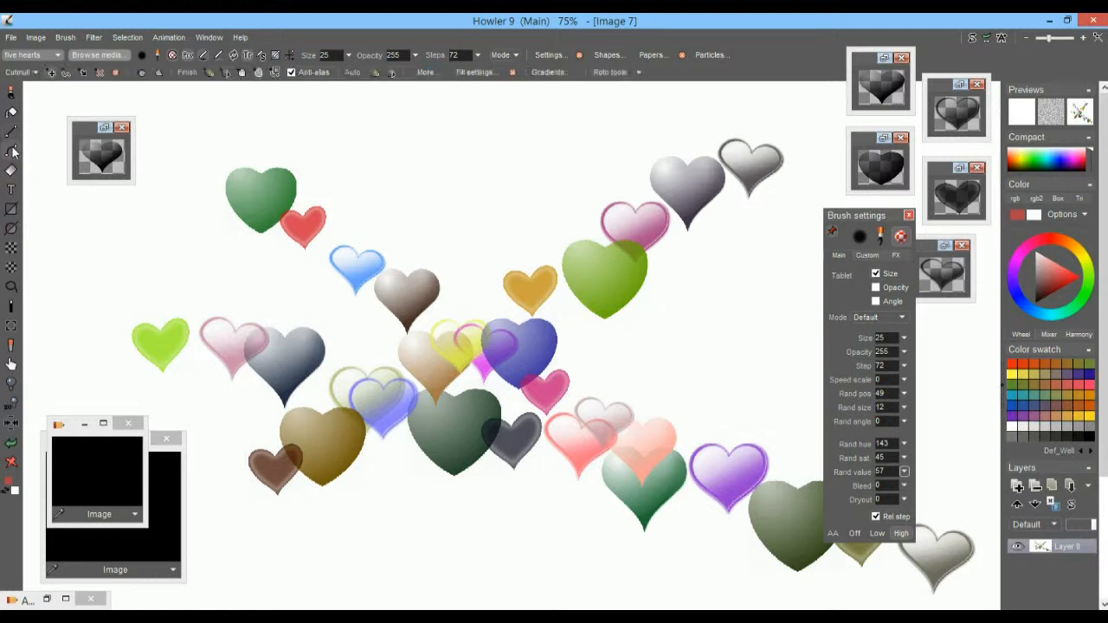
pyautogui.click(112, 221)
pyautogui.click(271, 138)
pyautogui.click(523, 213)
pyautogui.click(329, 379)
pyautogui.click(511, 527)
pyautogui.doubleClick(743, 346)
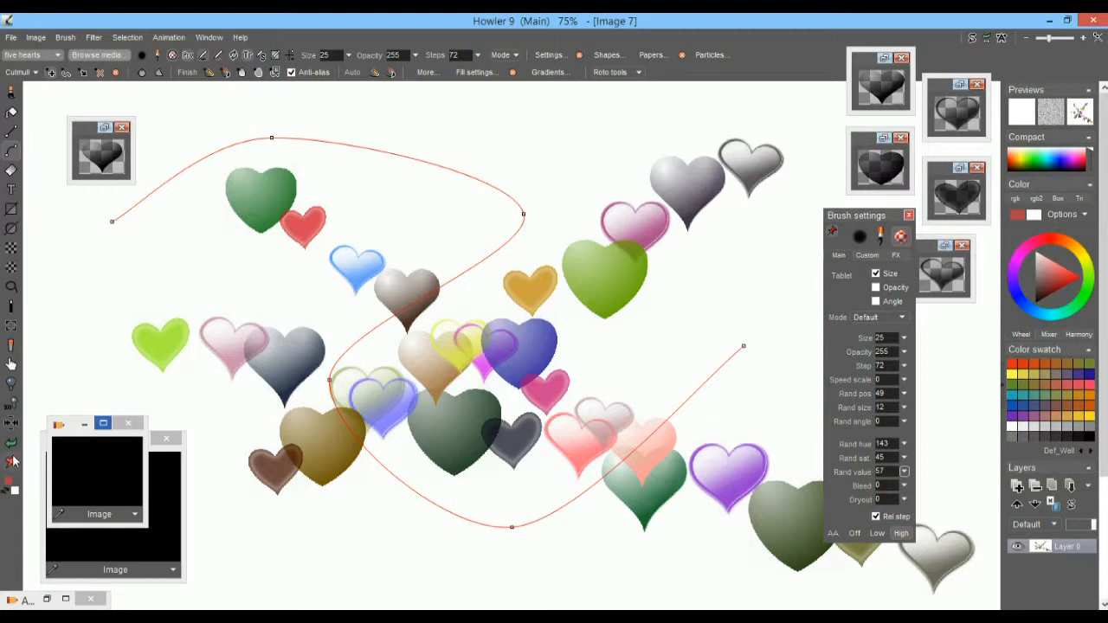
# Clear the canvas, stroke the heart brush along the S-shaped path and clear the painted result
pyautogui.click(12, 461)
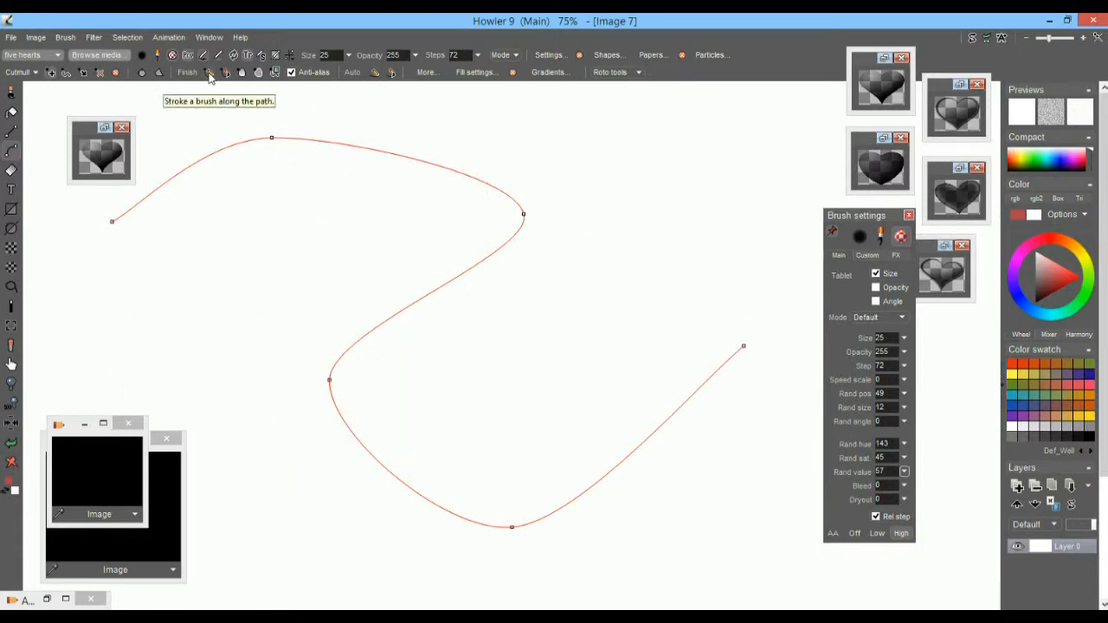
pyautogui.click(209, 73)
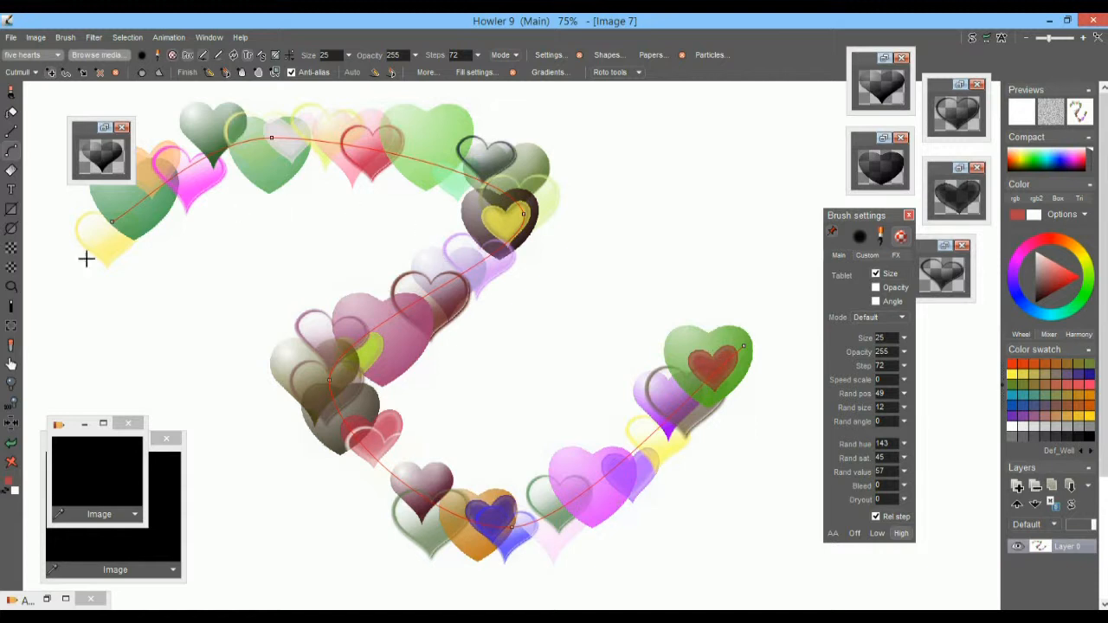
pyautogui.click(12, 463)
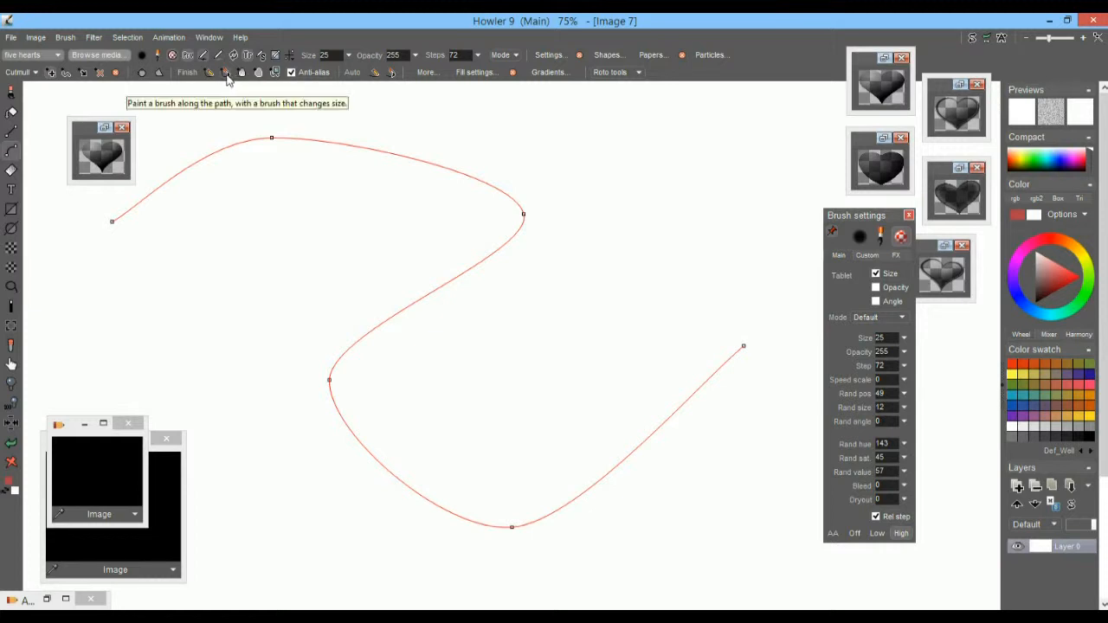
# Paint along the S-shaped path with a brush that changes size, then clear the canvas and discard the path
pyautogui.click(226, 74)
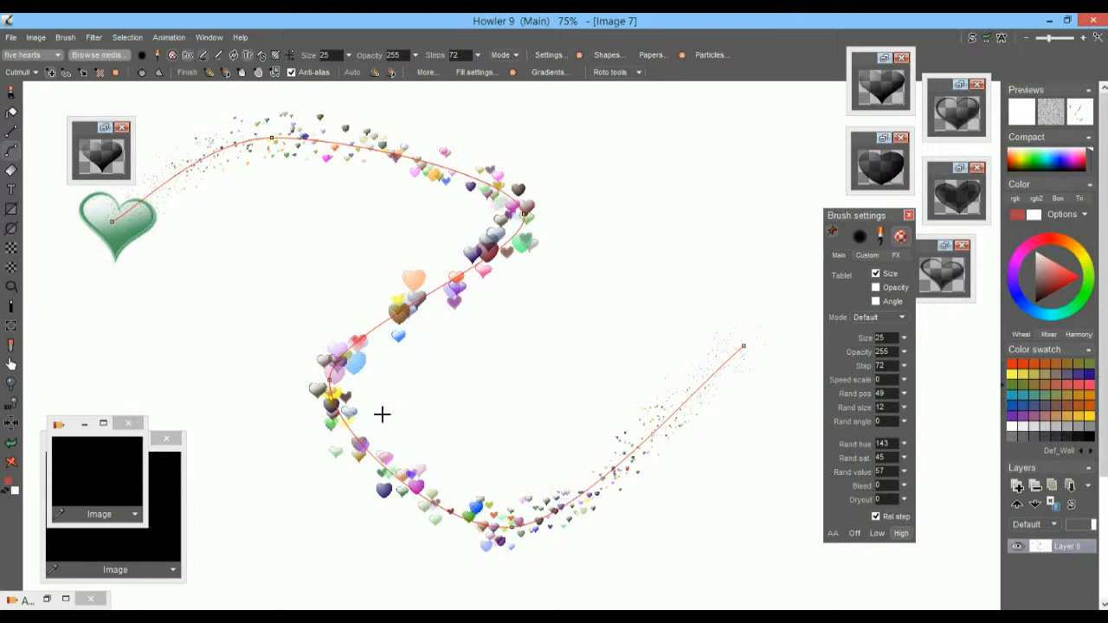
pyautogui.click(10, 463)
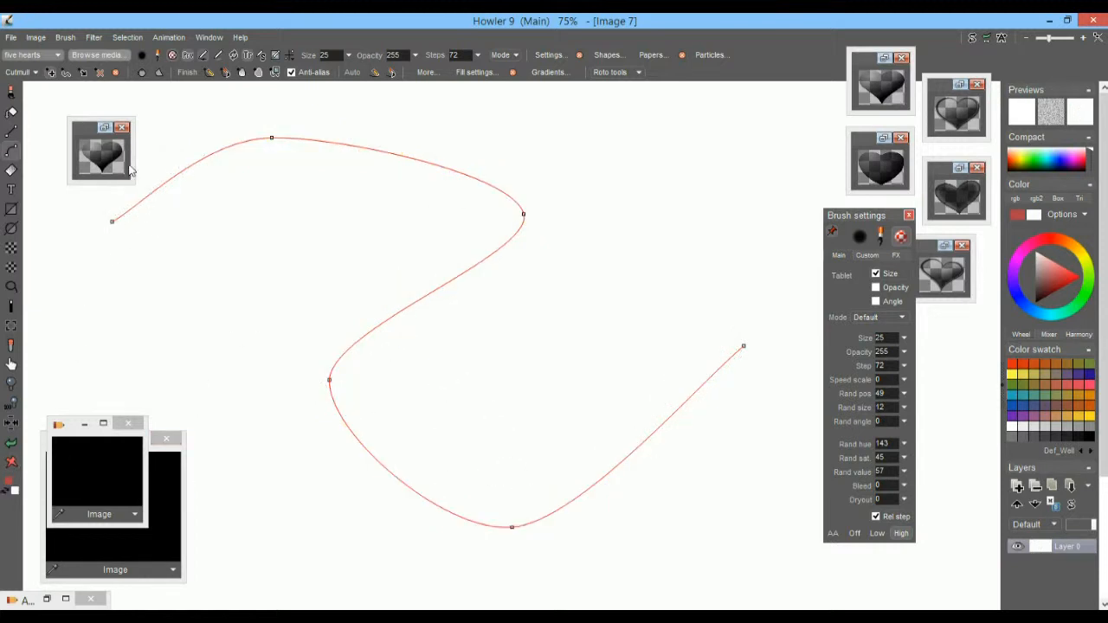
pyautogui.click(118, 73)
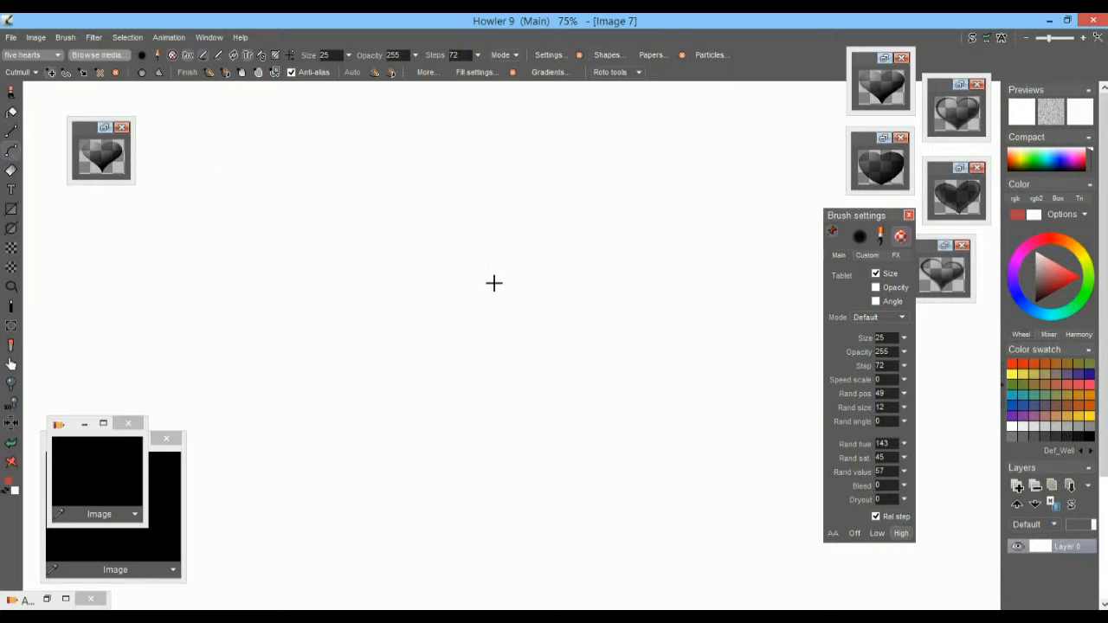
# Draw a large heart-shaped curve path with 16 points, starting and ending at the notch in the middle of the canvas
pyautogui.click(490, 286)
pyautogui.click(571, 148)
pyautogui.click(718, 126)
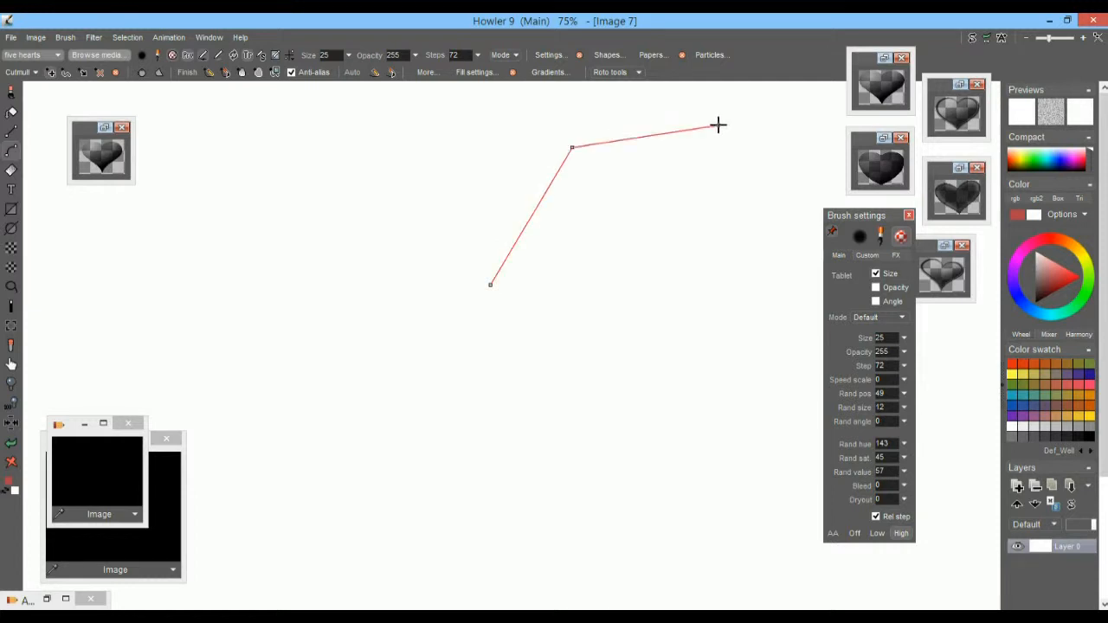
pyautogui.click(791, 247)
pyautogui.click(770, 378)
pyautogui.click(642, 478)
pyautogui.click(511, 527)
pyautogui.click(497, 589)
pyautogui.click(438, 538)
pyautogui.click(318, 458)
pyautogui.click(159, 355)
pyautogui.click(134, 213)
pyautogui.click(235, 114)
pyautogui.click(339, 131)
pyautogui.click(430, 203)
pyautogui.click(479, 285)
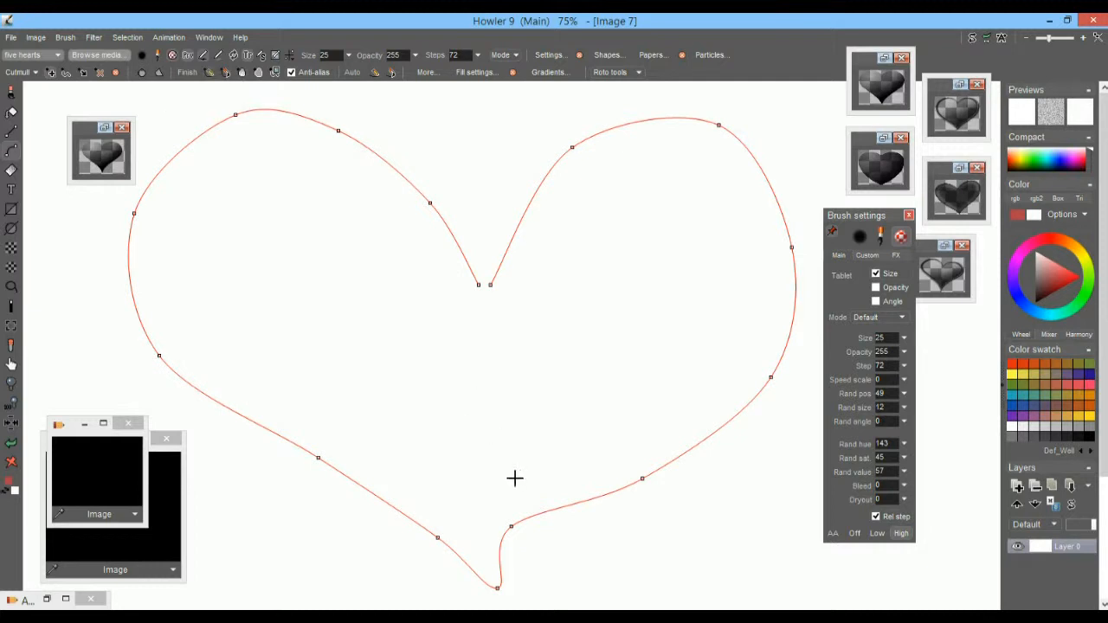
# Smooth the heart path by moving points near its tip, notch and upper lobes, and stroke the brush along it
pyautogui.moveTo(512, 526); pyautogui.dragTo(545, 536)
pyautogui.moveTo(642, 478); pyautogui.dragTo(656, 469)
pyautogui.moveTo(487, 282)
pyautogui.mouseDown()
pyautogui.moveTo(493, 265)
pyautogui.moveTo(482, 266)
pyautogui.mouseUp()
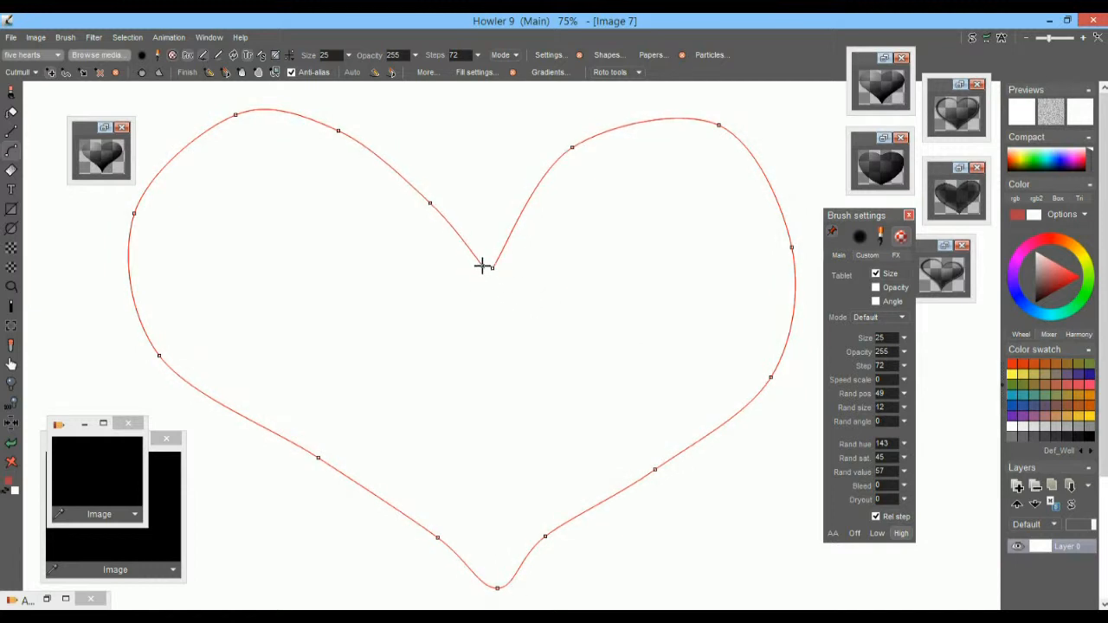
pyautogui.moveTo(570, 148); pyautogui.dragTo(565, 147)
pyautogui.moveTo(717, 127); pyautogui.dragTo(713, 132)
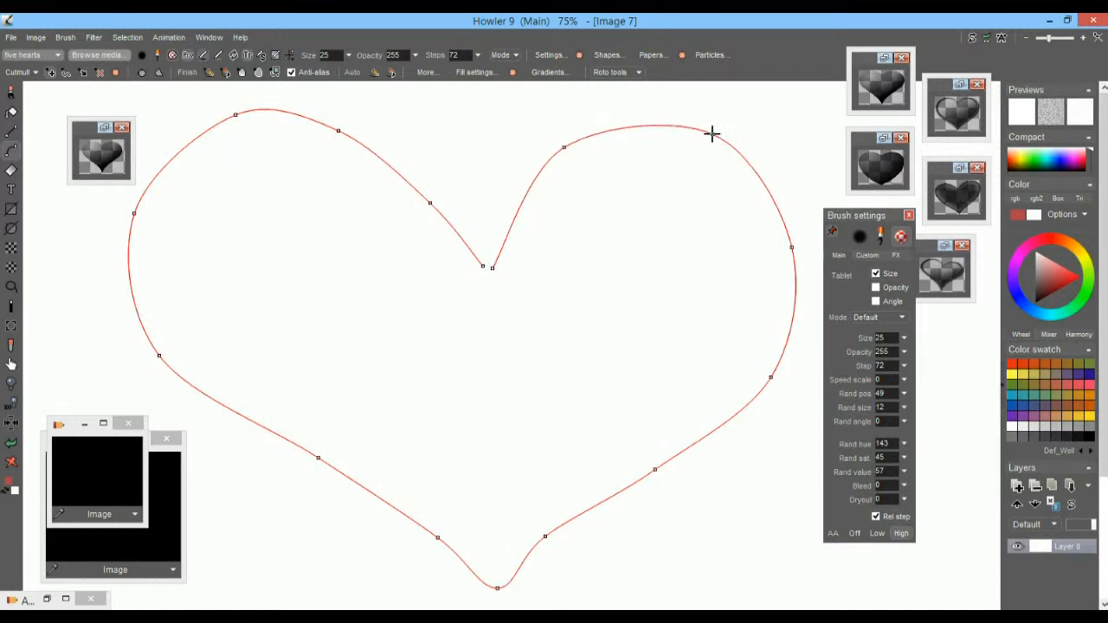
pyautogui.moveTo(233, 114); pyautogui.dragTo(213, 130)
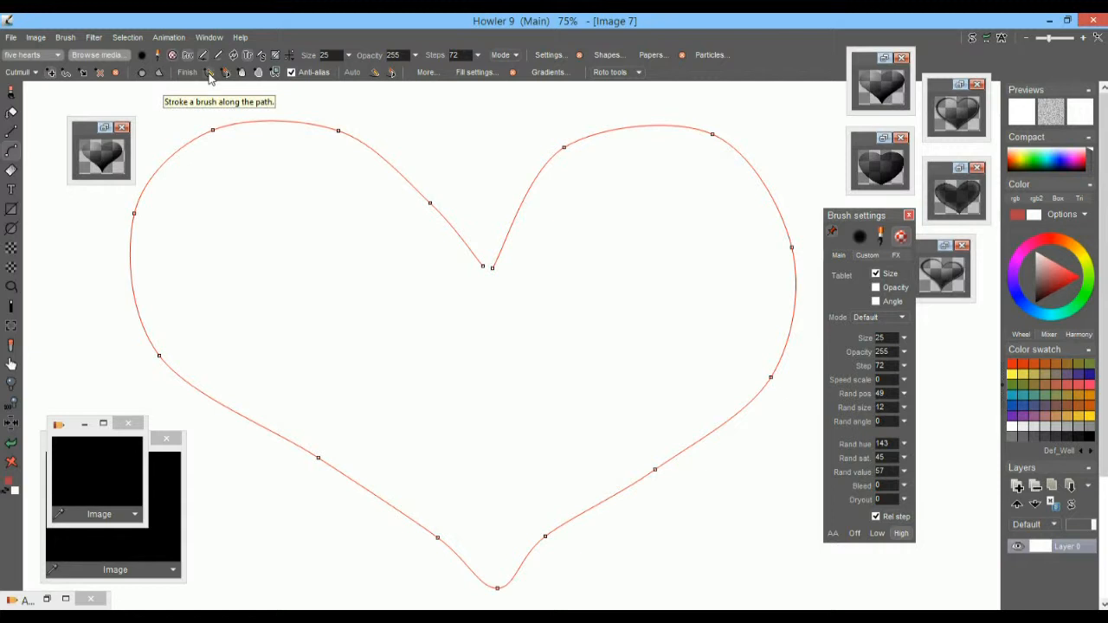
pyautogui.click(210, 76)
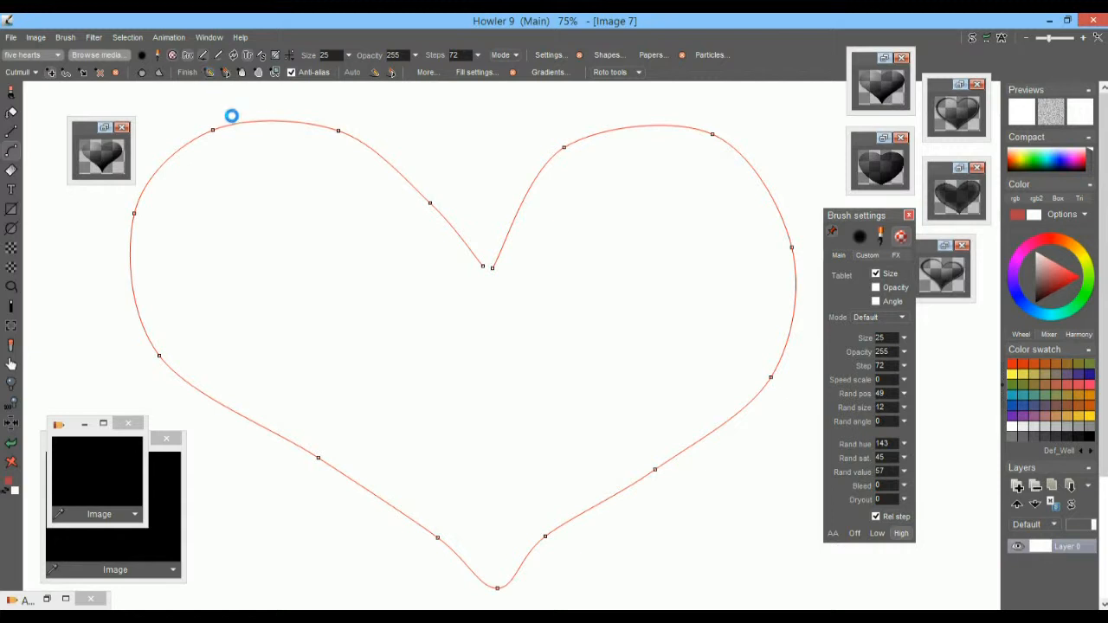